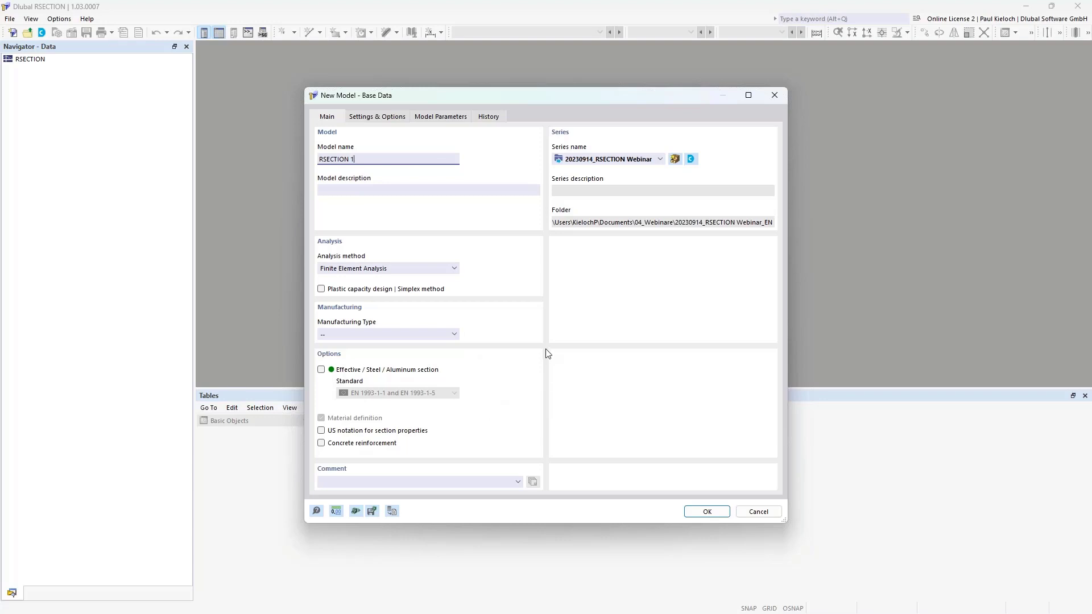
Step: Enable concrete reinforcement in the base data and create the new model with the default reinforcement settings
click(323, 444)
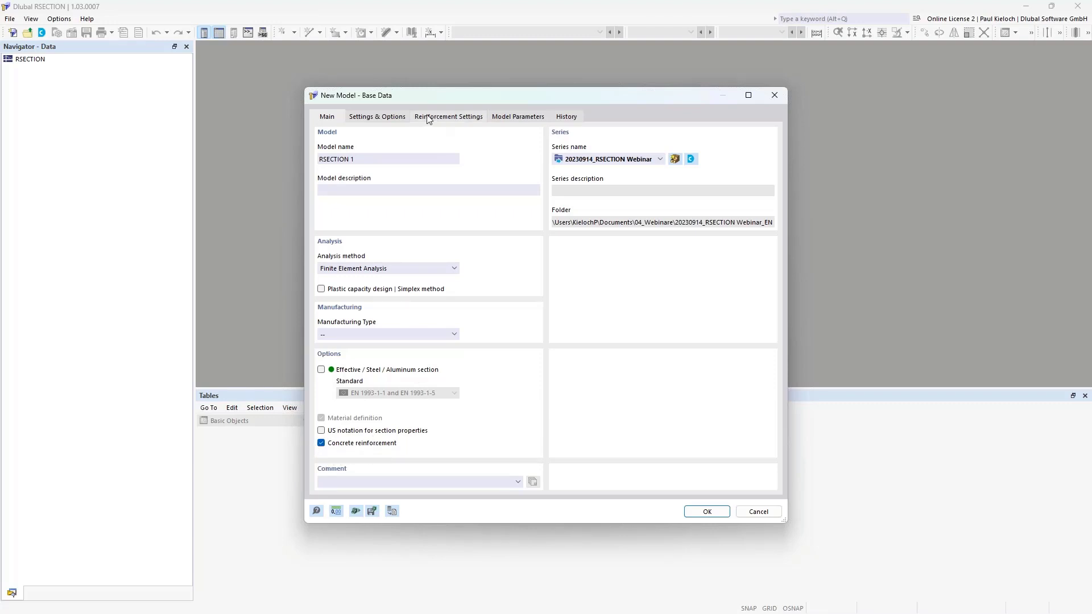
click(464, 117)
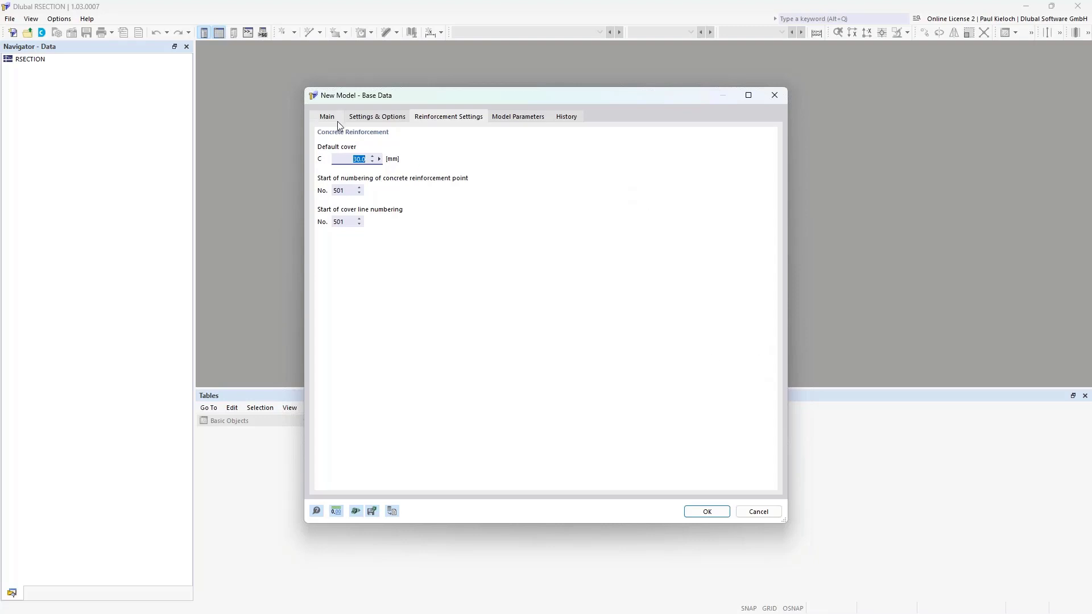
click(719, 513)
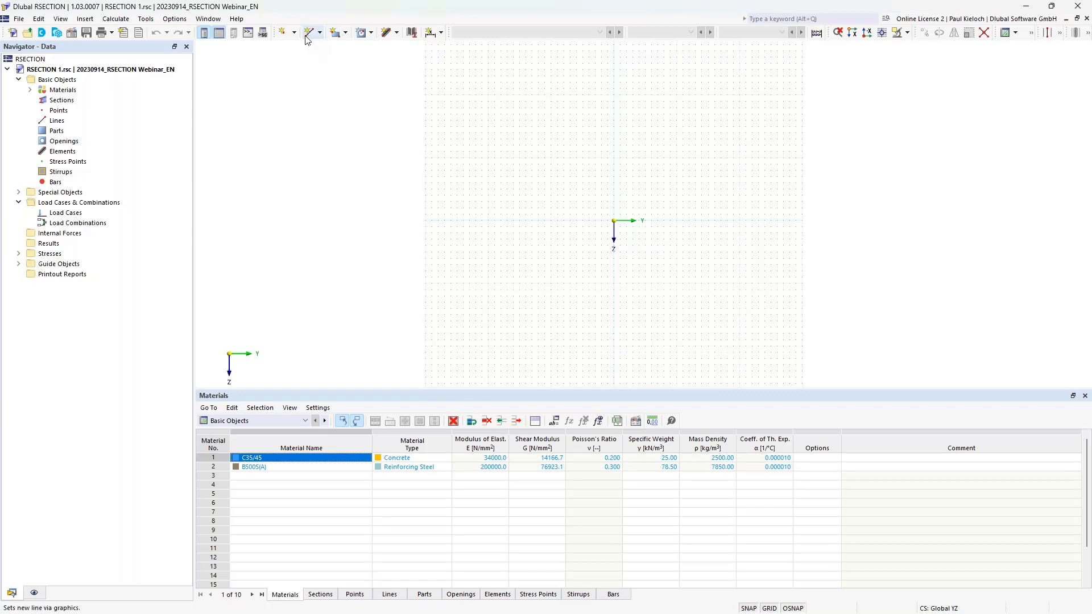
Step: Set the work plane's grid point spacing to 100 mm for both b and h
middle_drag(836, 193, 822, 197)
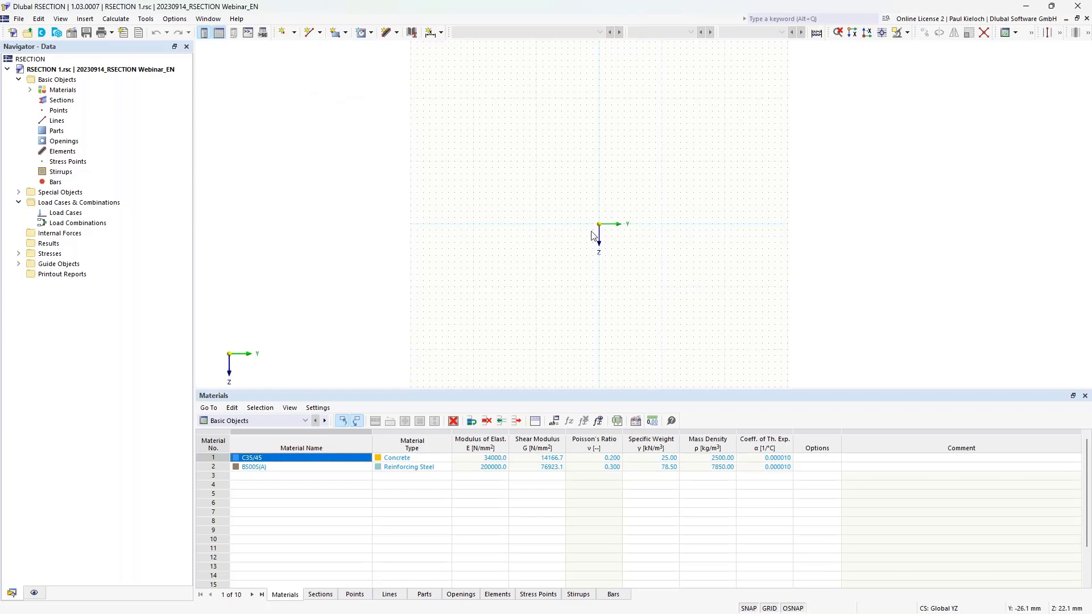
scroll(597, 237, up, 3)
middle_drag(783, 233, 772, 256)
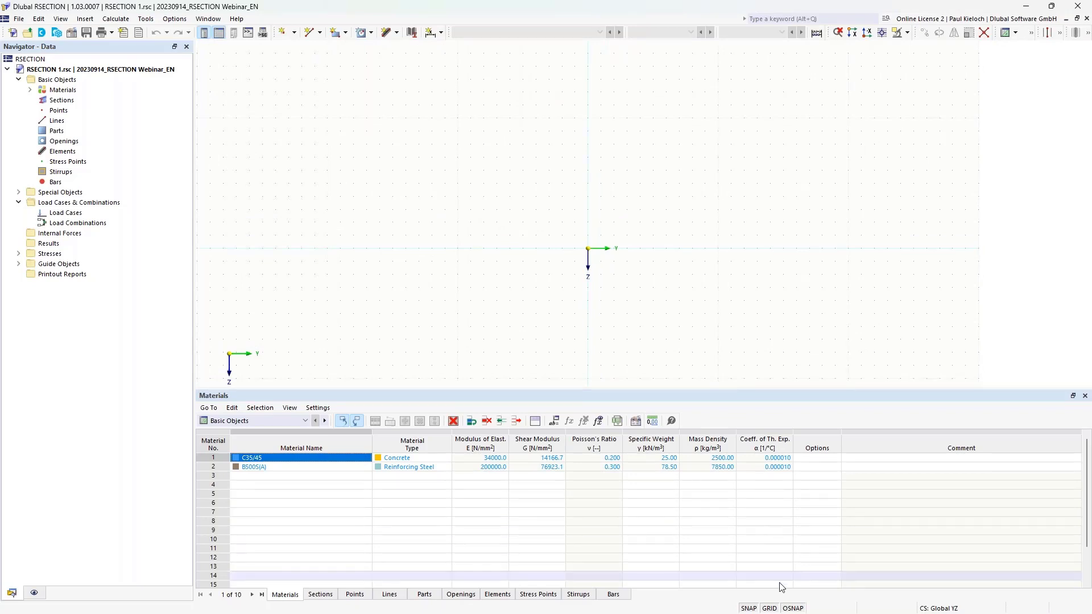
right_click(770, 609)
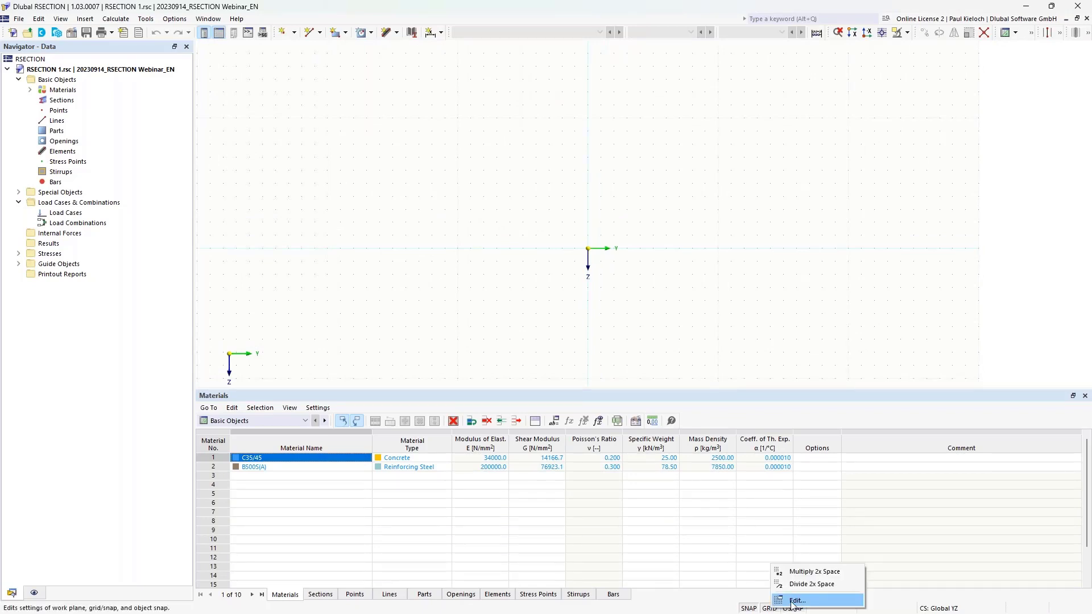
click(795, 601)
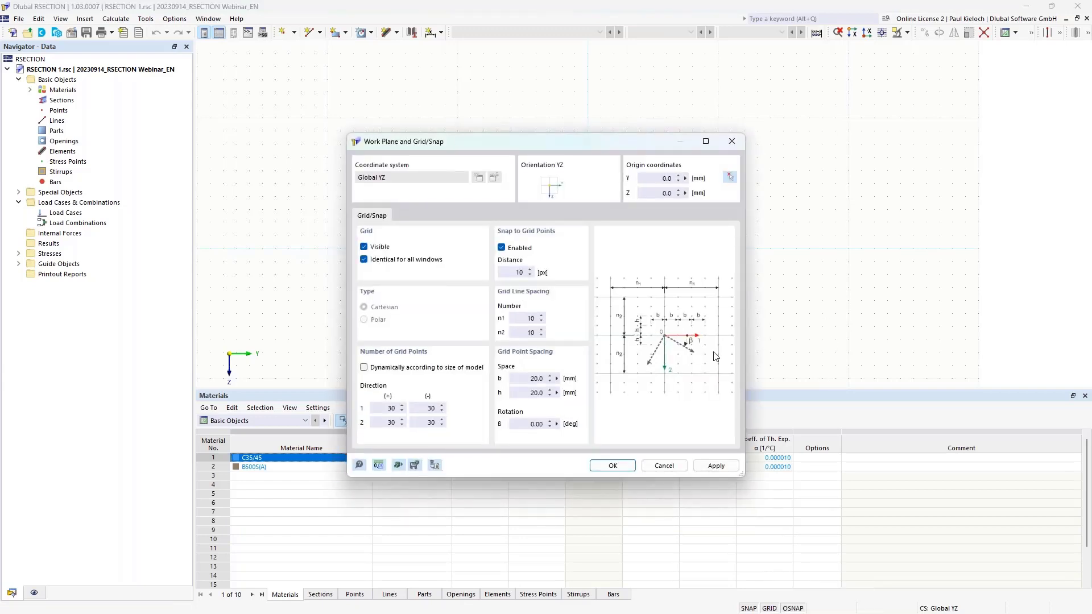
double_click(536, 379)
text(100)
click(536, 393)
double_click(536, 394)
text(100)
click(619, 466)
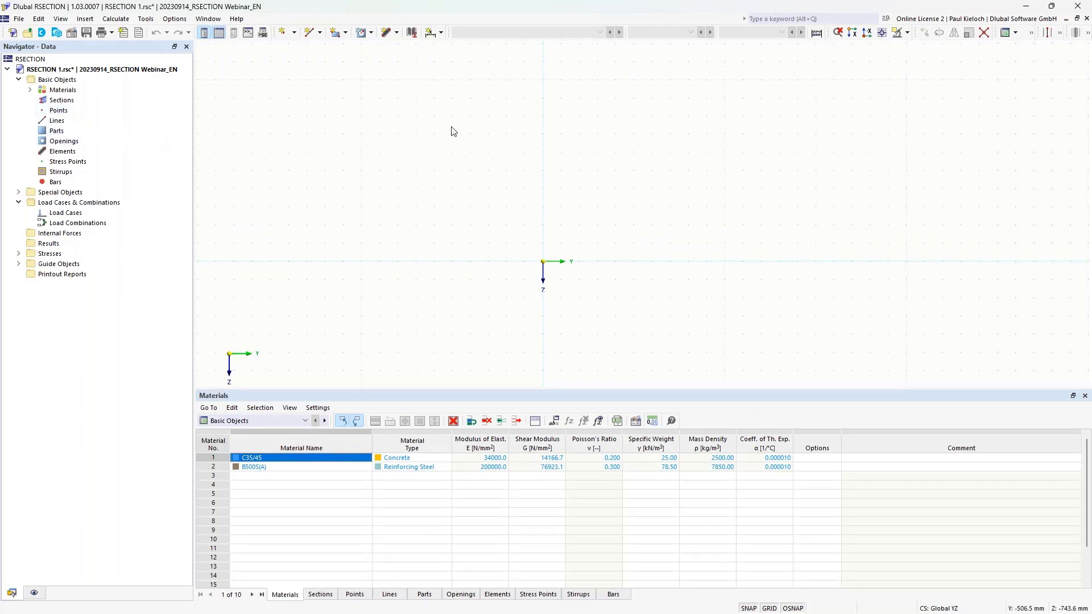
Step: Draw the stepped upper outline with single lines through (-600, -200), (-300, -200), (-300, -500), (300, -500), (300, -200) and (600, -200) mm
click(31, 90)
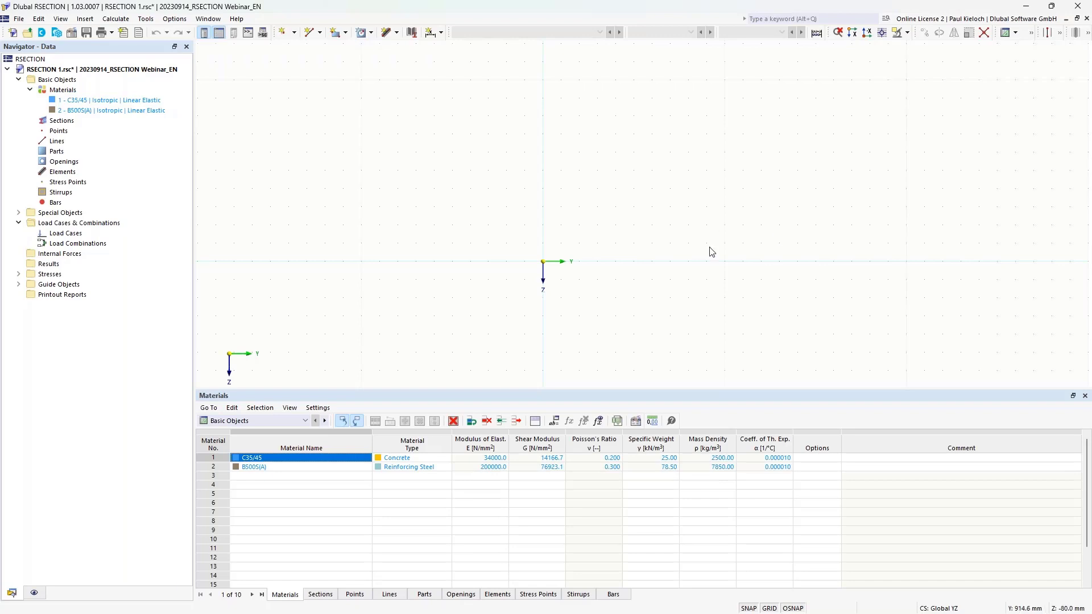
middle_drag(713, 221, 716, 202)
click(309, 35)
middle_drag(637, 211, 667, 281)
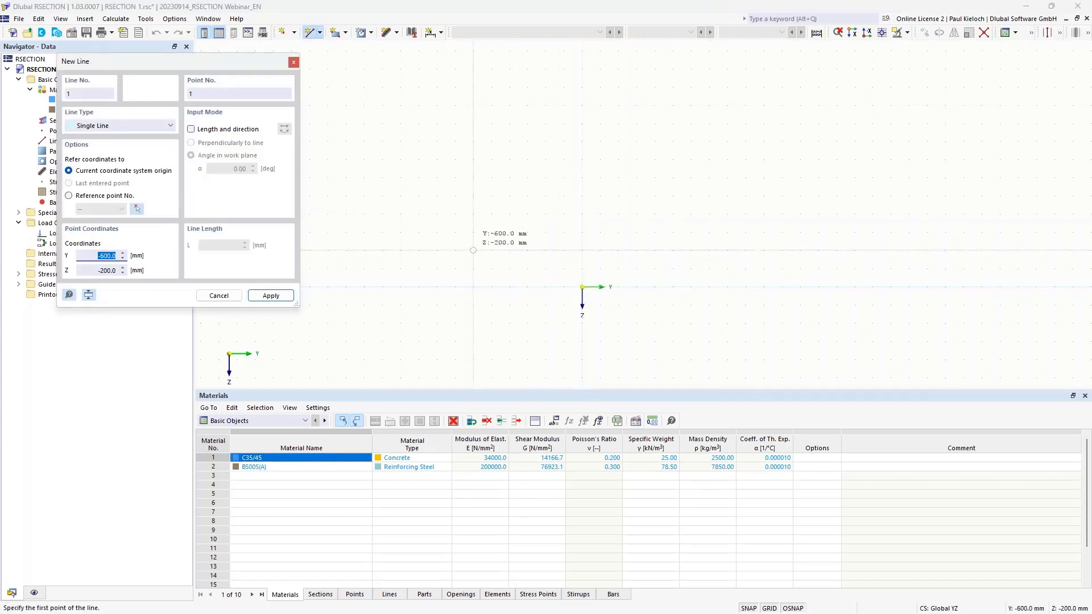
click(473, 250)
click(528, 251)
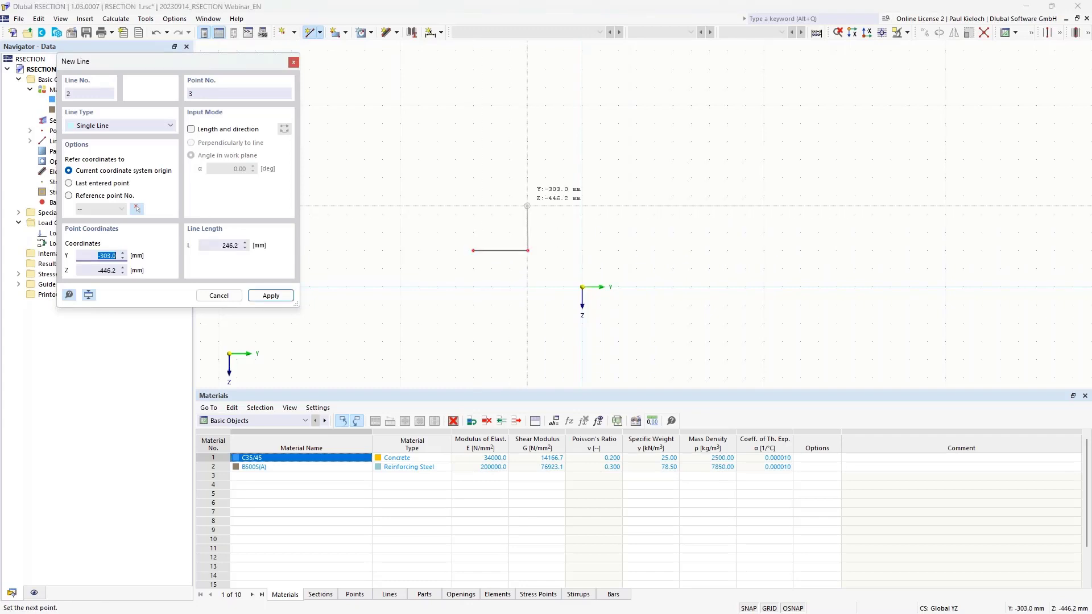
click(528, 196)
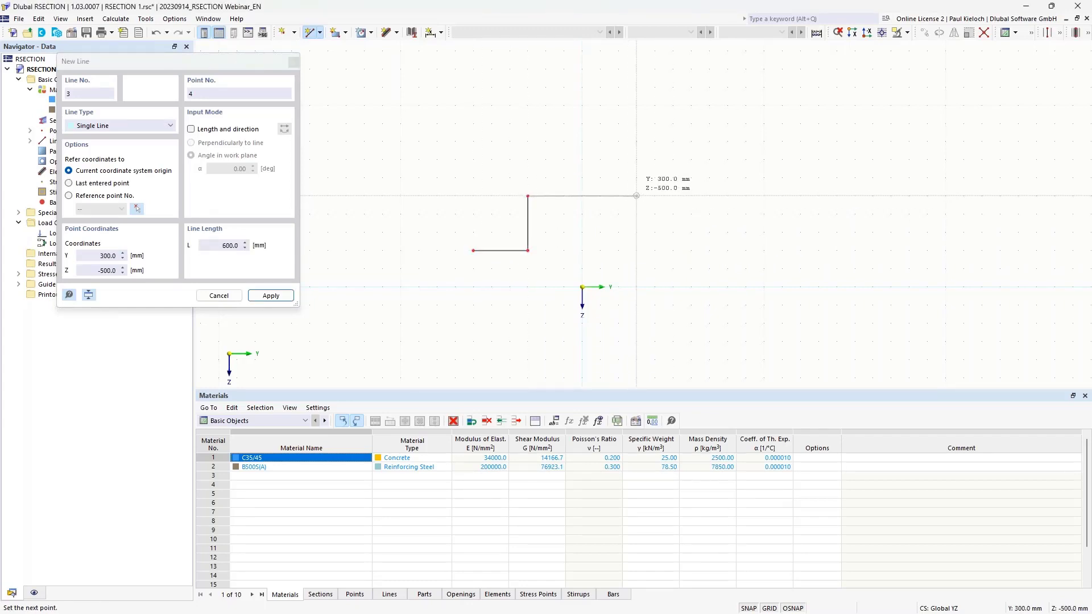
click(637, 197)
click(637, 251)
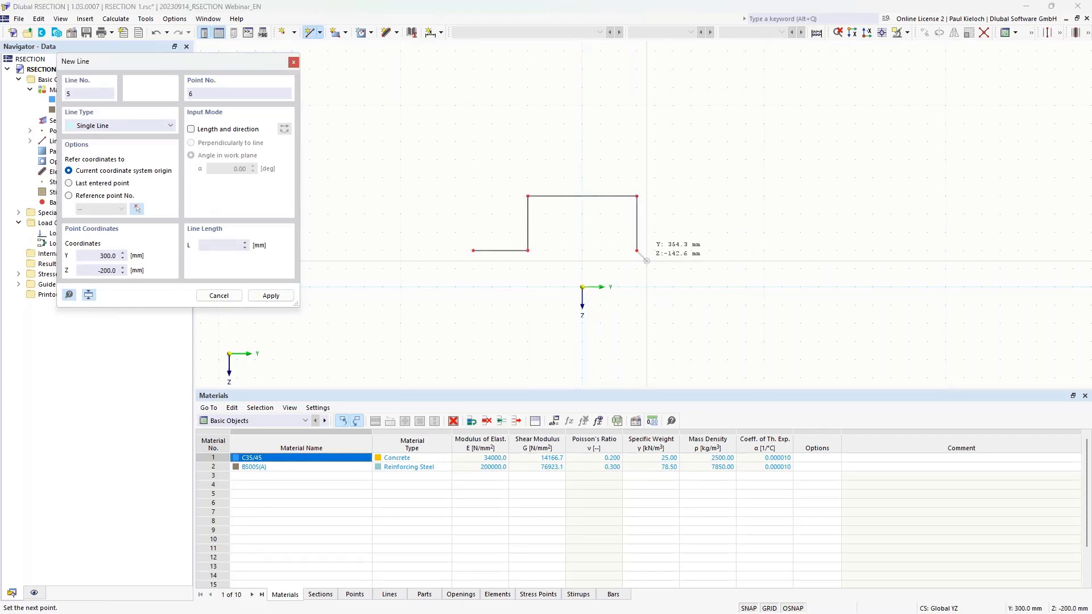
click(691, 250)
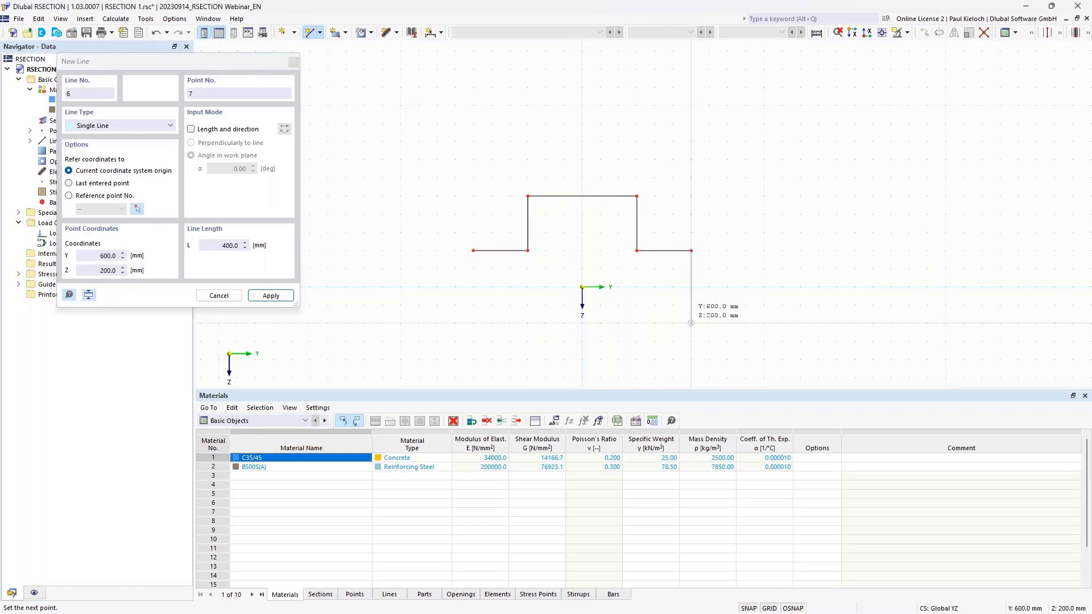
Step: Complete the outline through (600, 200) and (-600, 200) mm and close it at the first point
click(691, 323)
click(473, 323)
click(473, 251)
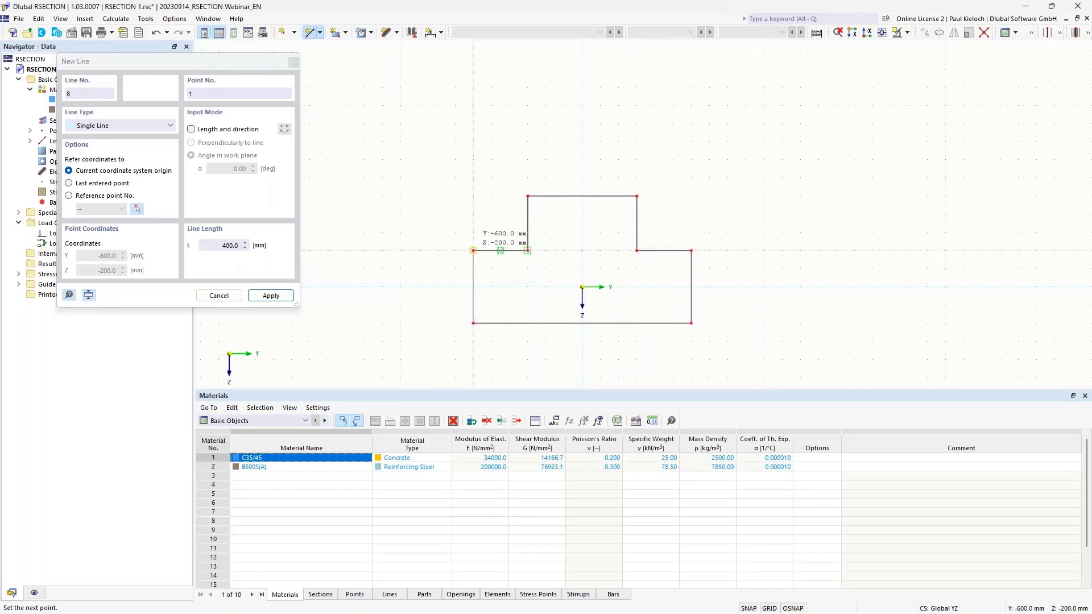
key(Escape)
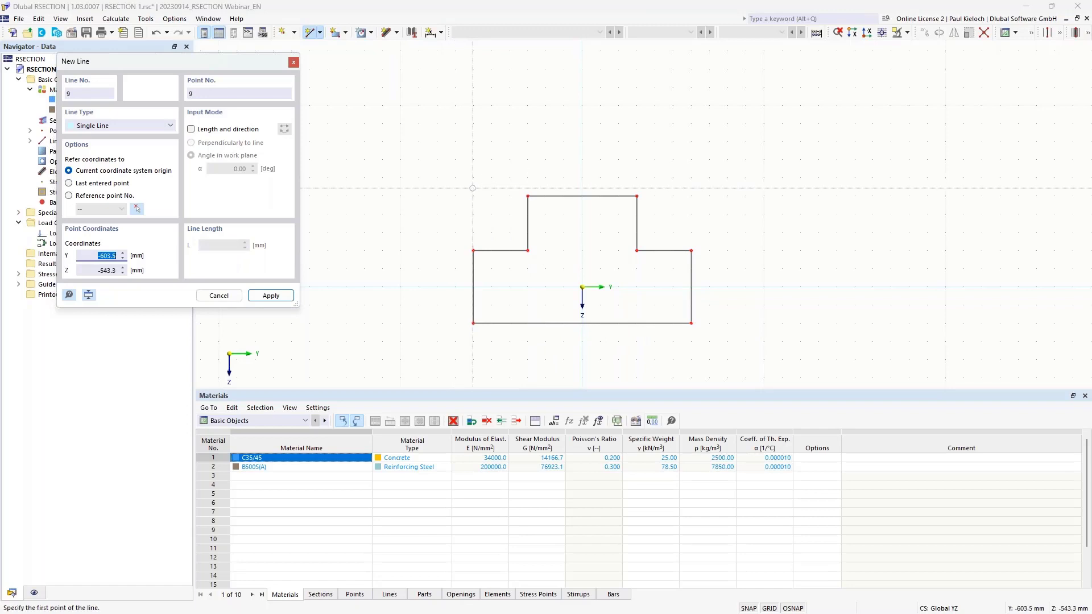
key(Escape)
Step: Create a part of C35/45 concrete from boundary lines 1-8, keeping integrated objects enabled
middle_drag(660, 227, 650, 186)
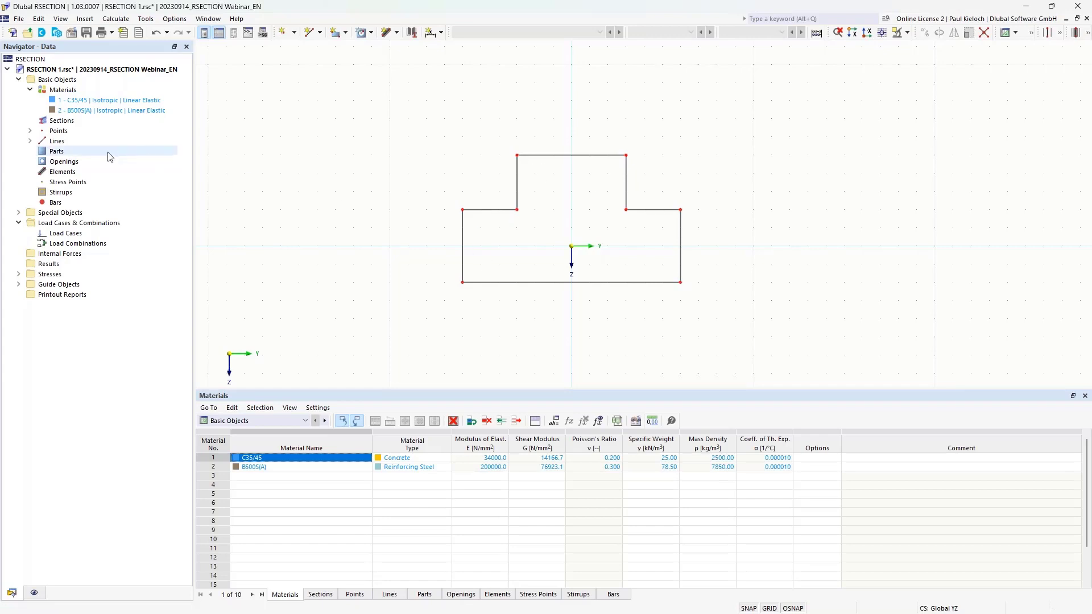
right_click(63, 154)
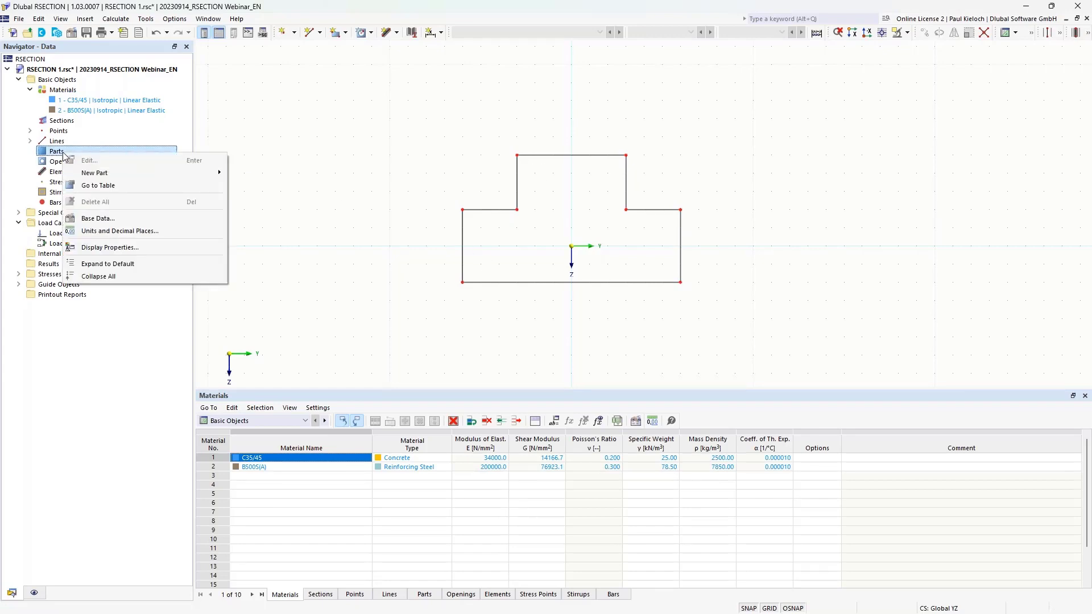
mouse_move(99, 178)
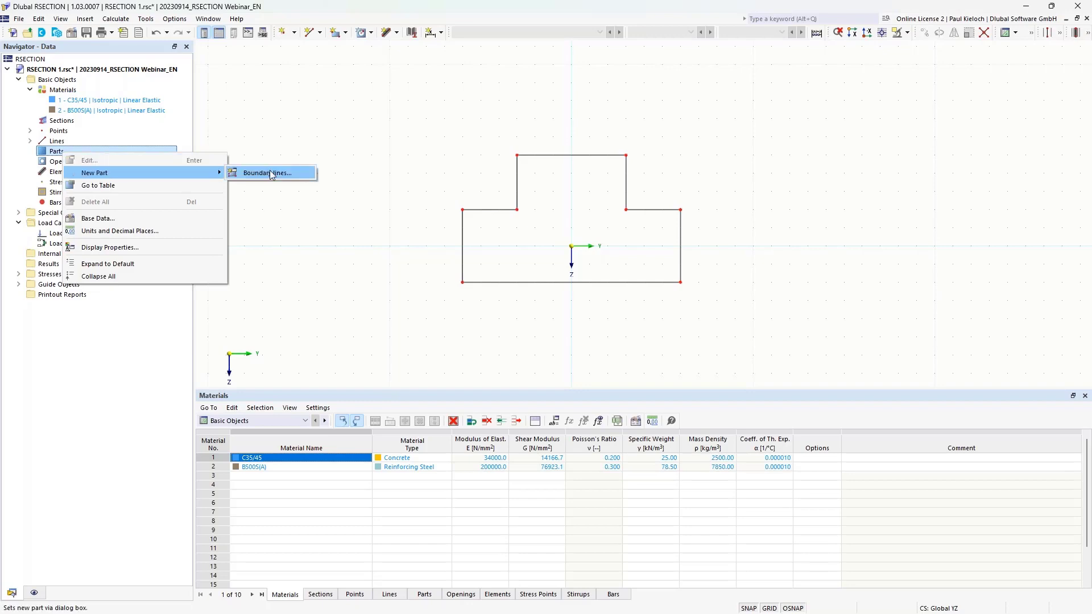
click(302, 175)
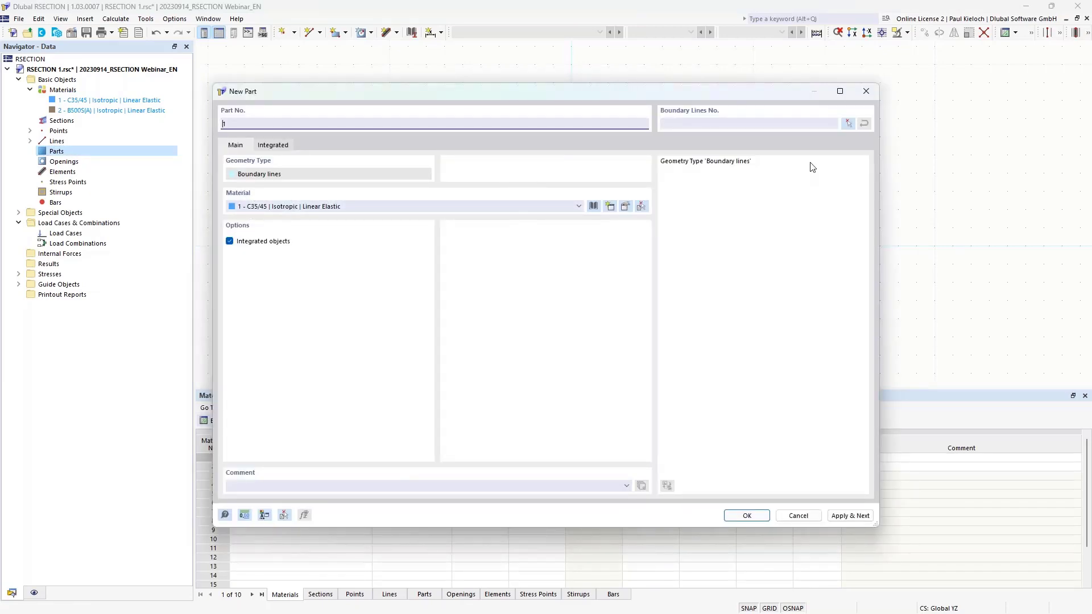
click(848, 123)
drag(418, 129, 794, 336)
click(174, 167)
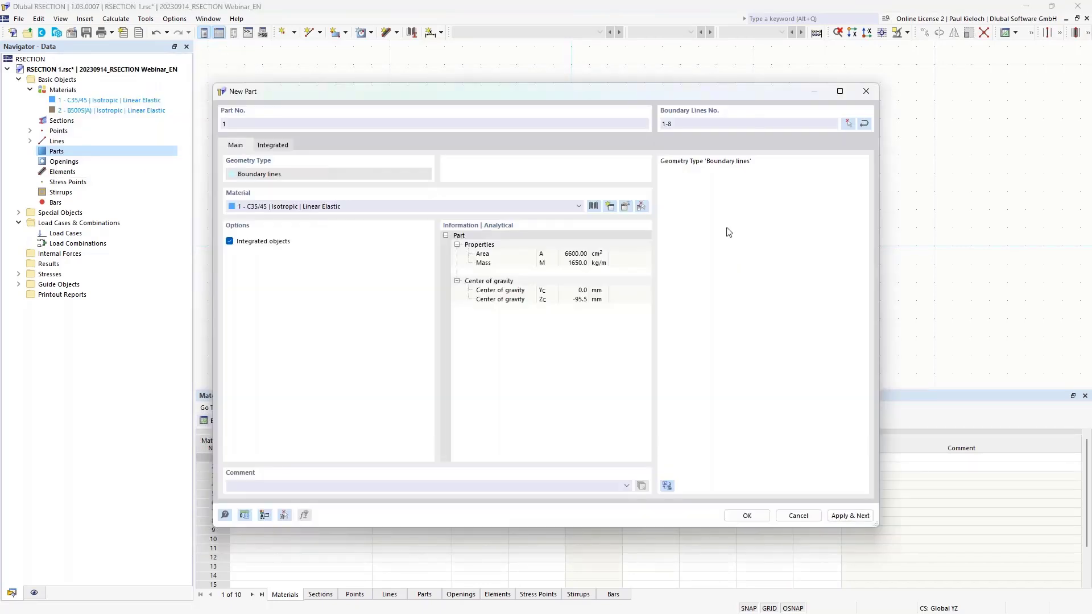
click(749, 517)
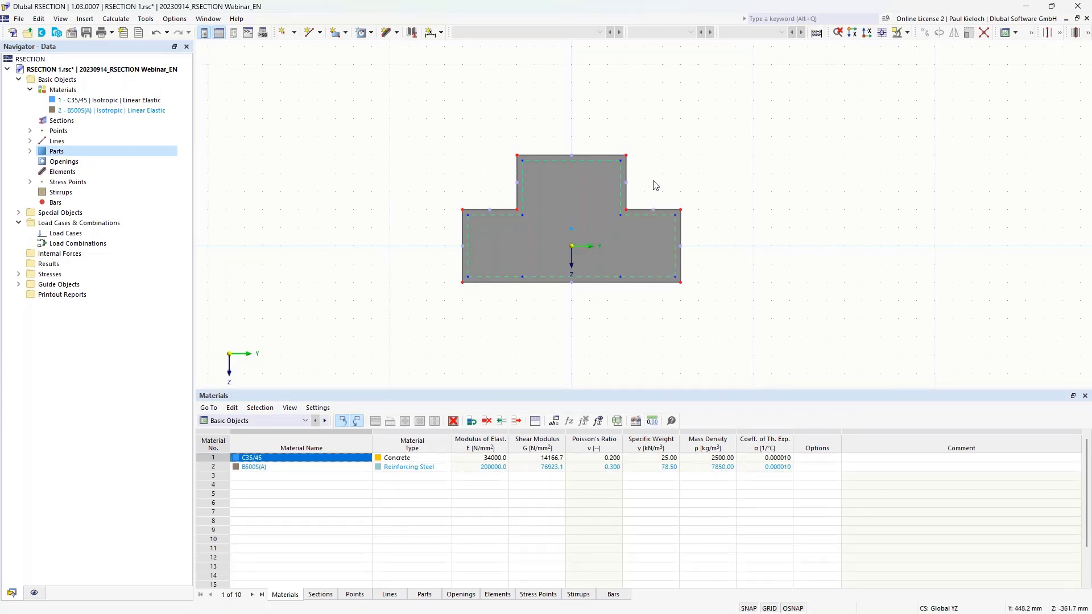
scroll(655, 184, up, 1)
middle_drag(609, 177, 650, 174)
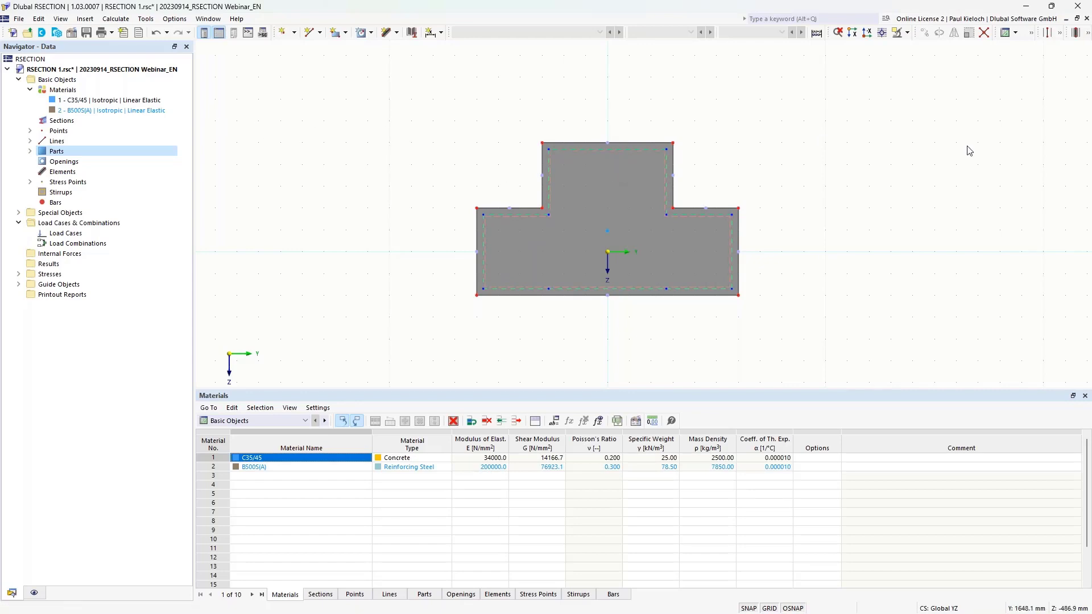
scroll(786, 192, up, 4)
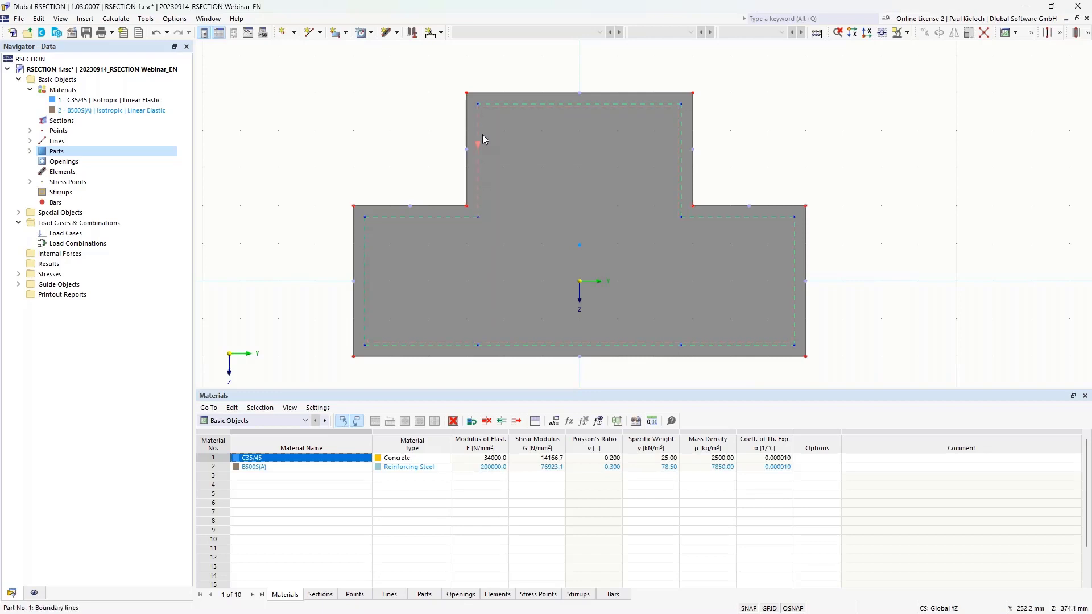
click(478, 352)
Step: Try a rectangular opening in the lower-left area of the concrete part, and undo it
click(371, 33)
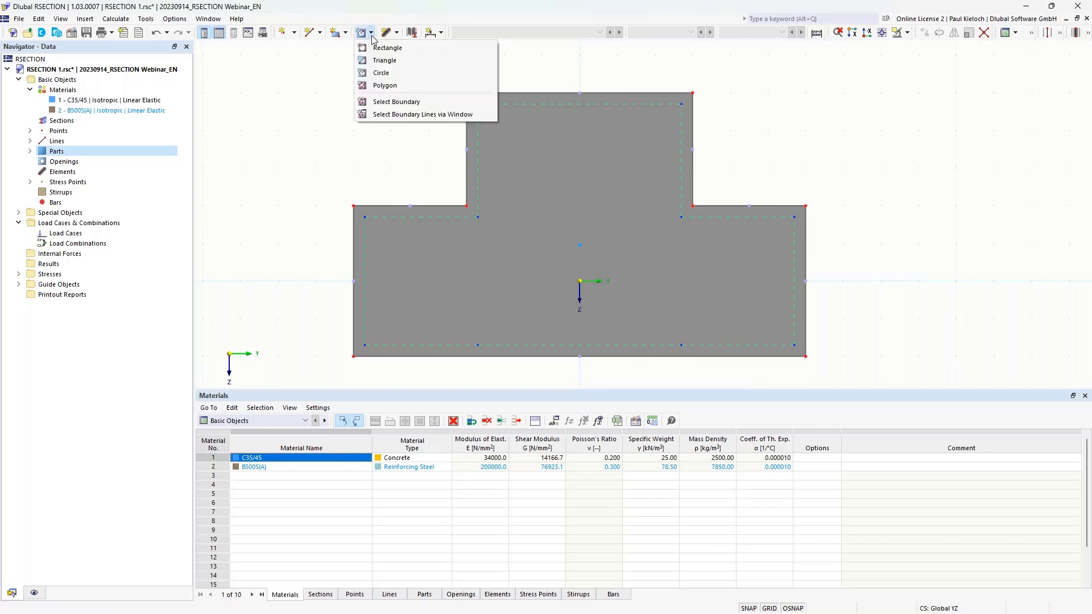
click(404, 49)
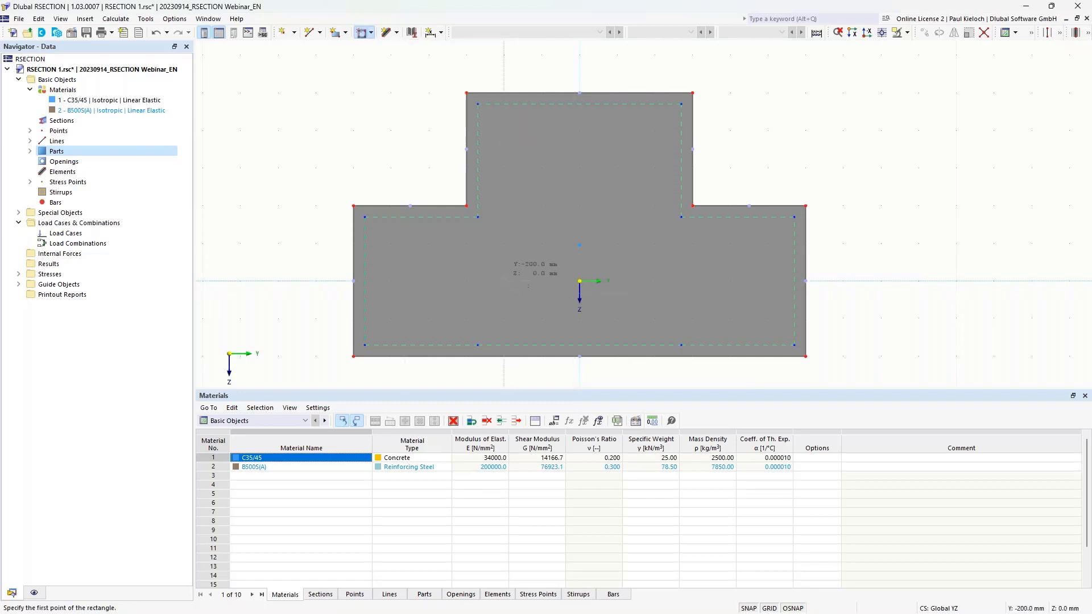
click(447, 261)
click(547, 298)
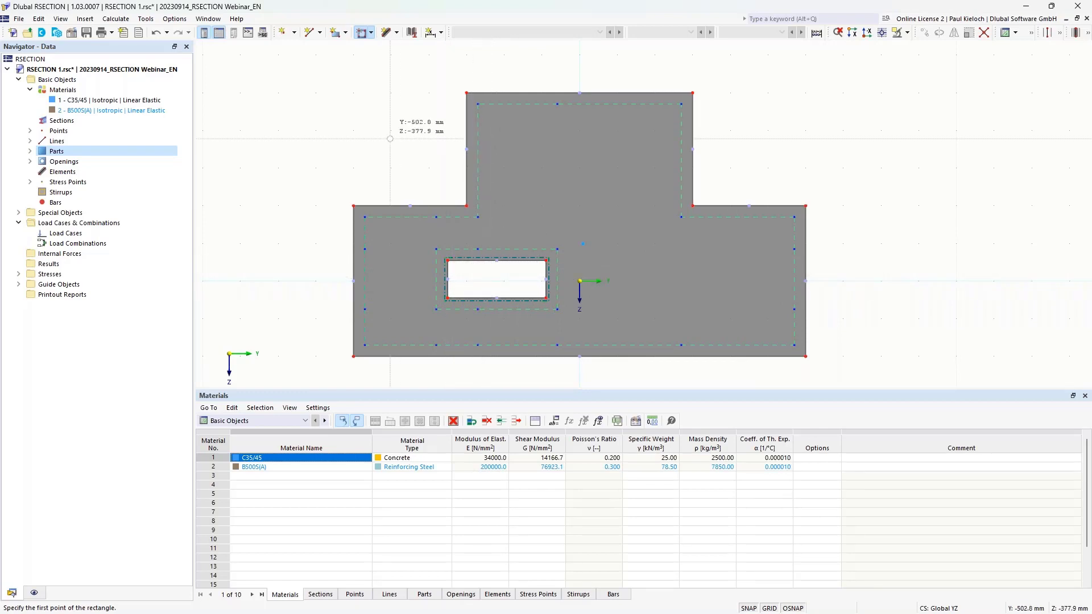
click(156, 33)
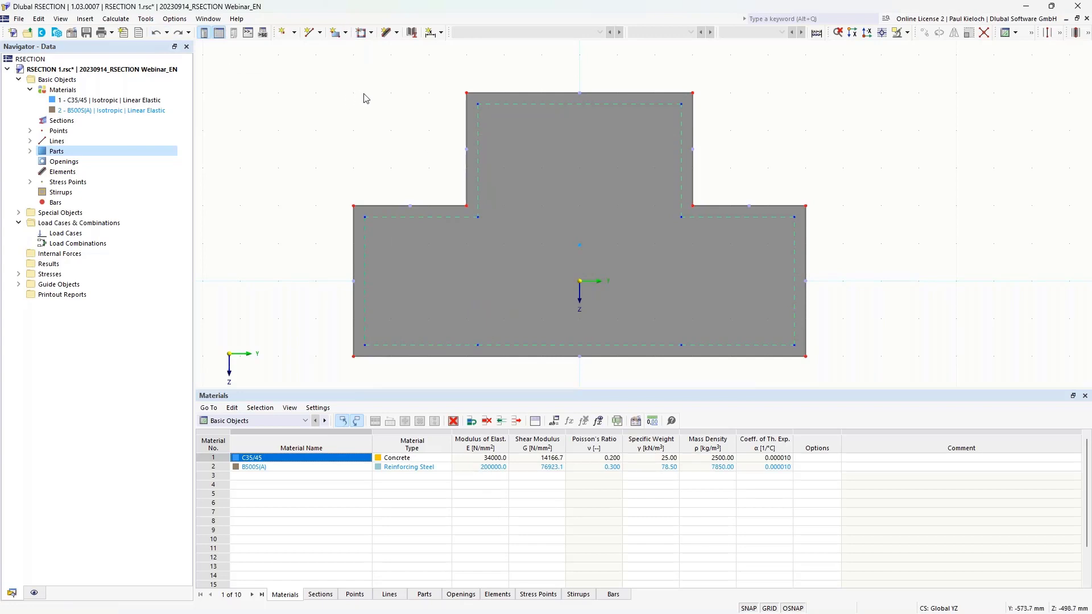
Step: Add a circular opening with a radius of about 117 mm centred on the part's centre of gravity
click(371, 33)
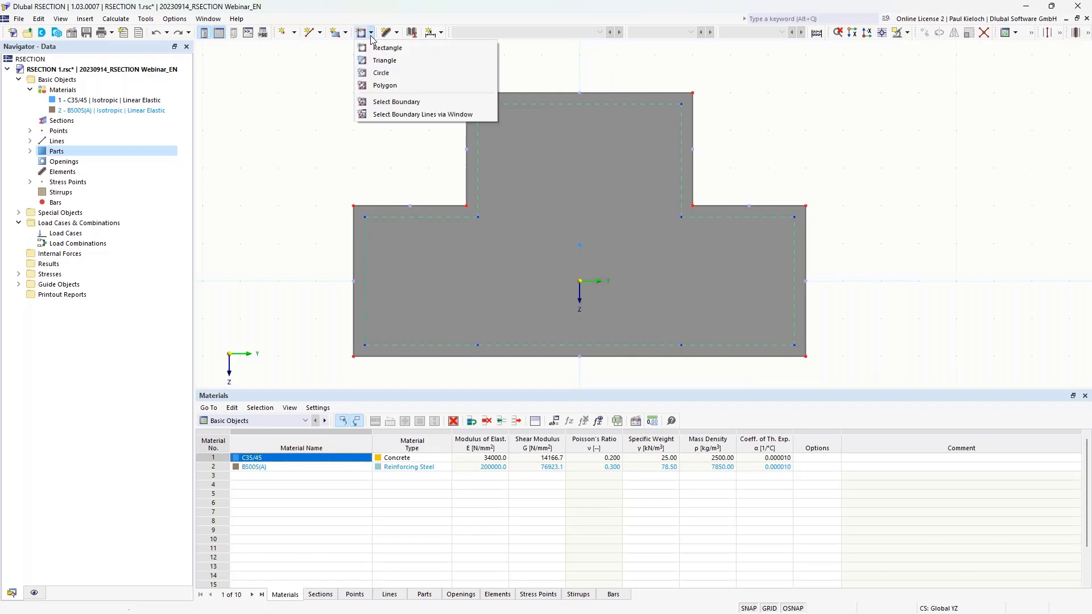
click(402, 72)
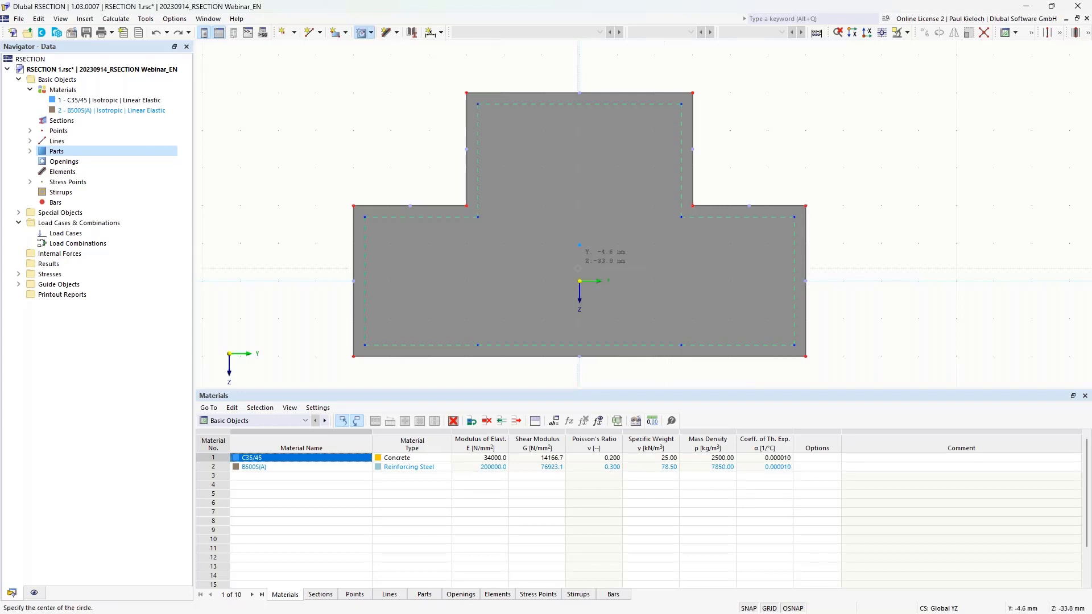
click(579, 245)
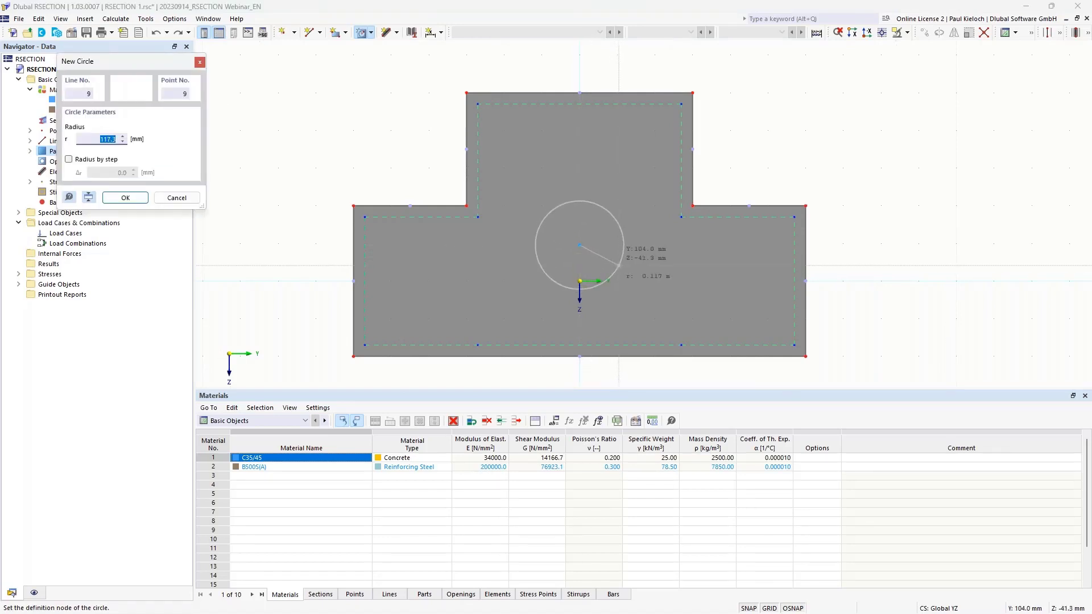
click(619, 265)
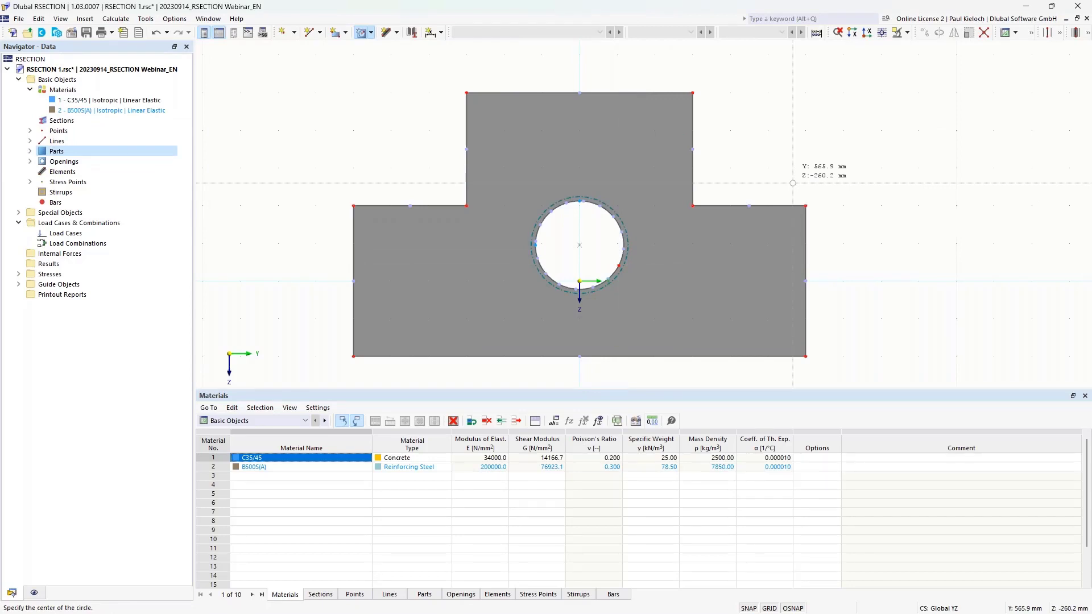
key(Escape)
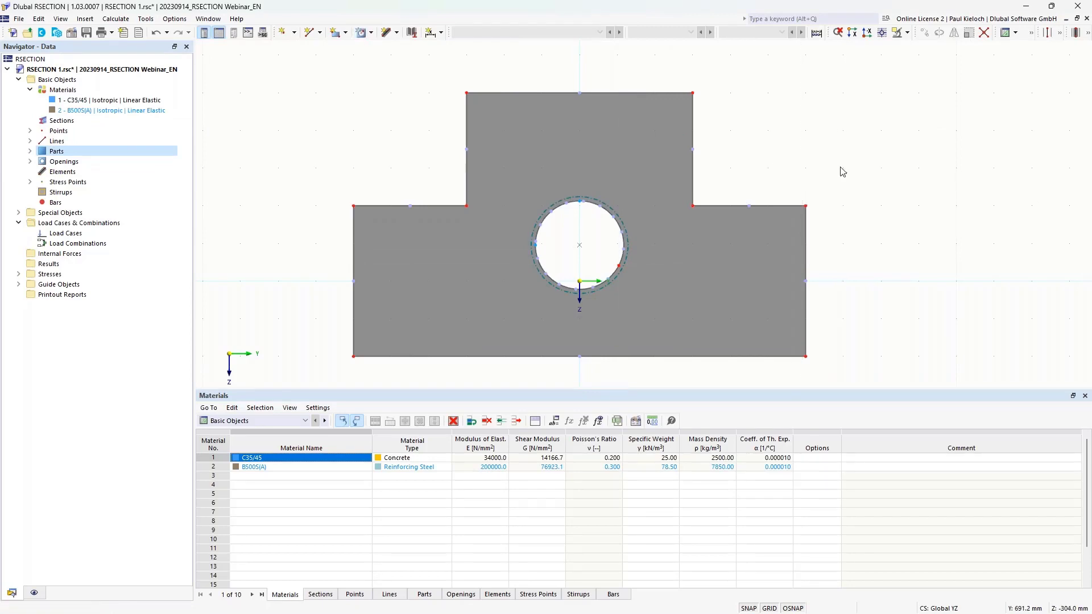
Step: Divide the circular opening's boundary line using 15 intermediate points
right_click(560, 212)
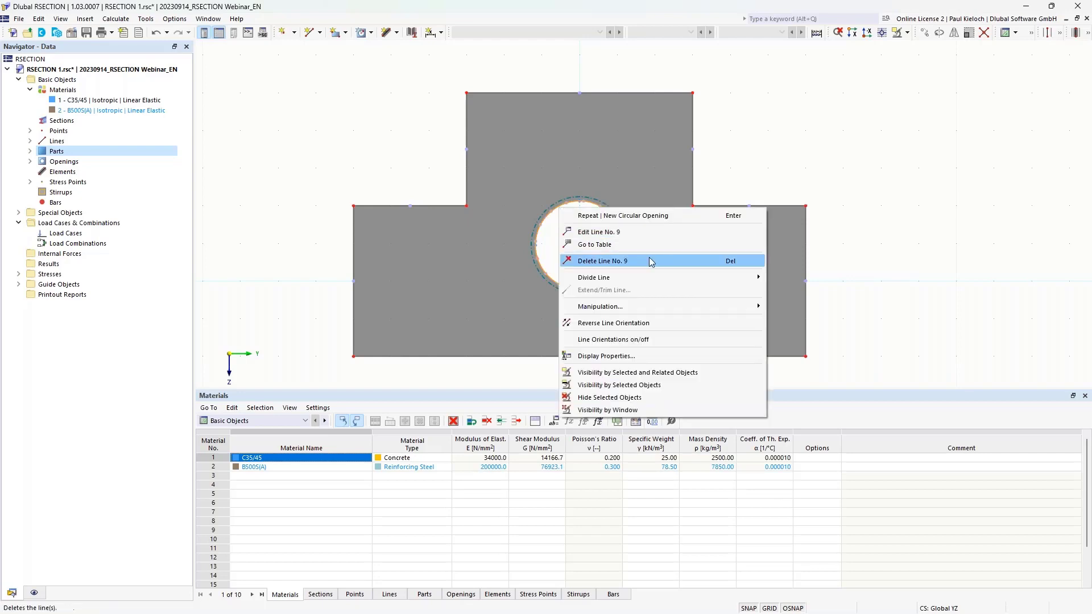
mouse_move(660, 277)
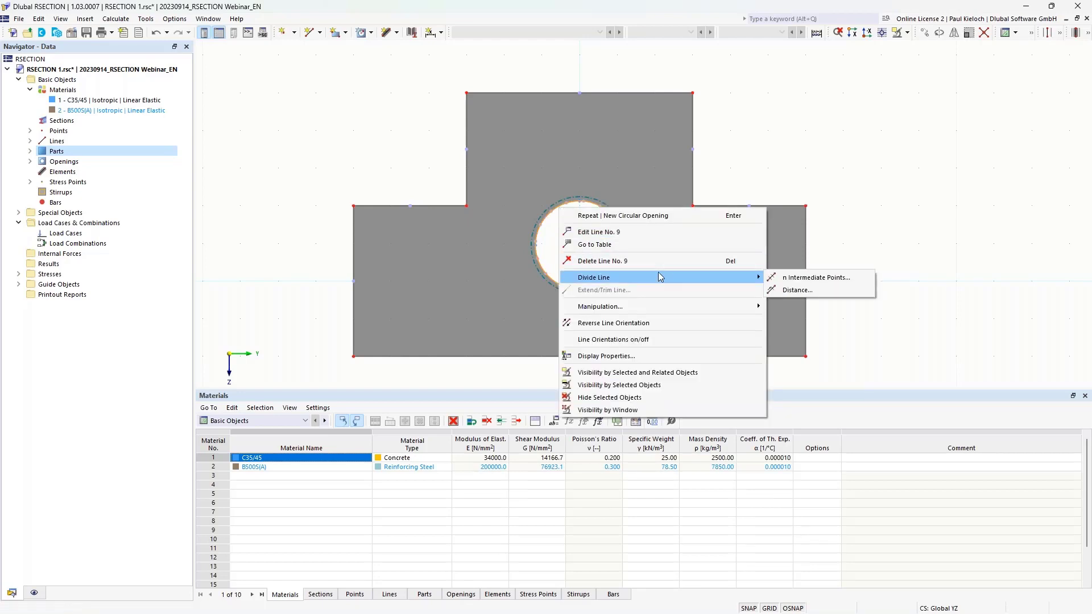
click(851, 279)
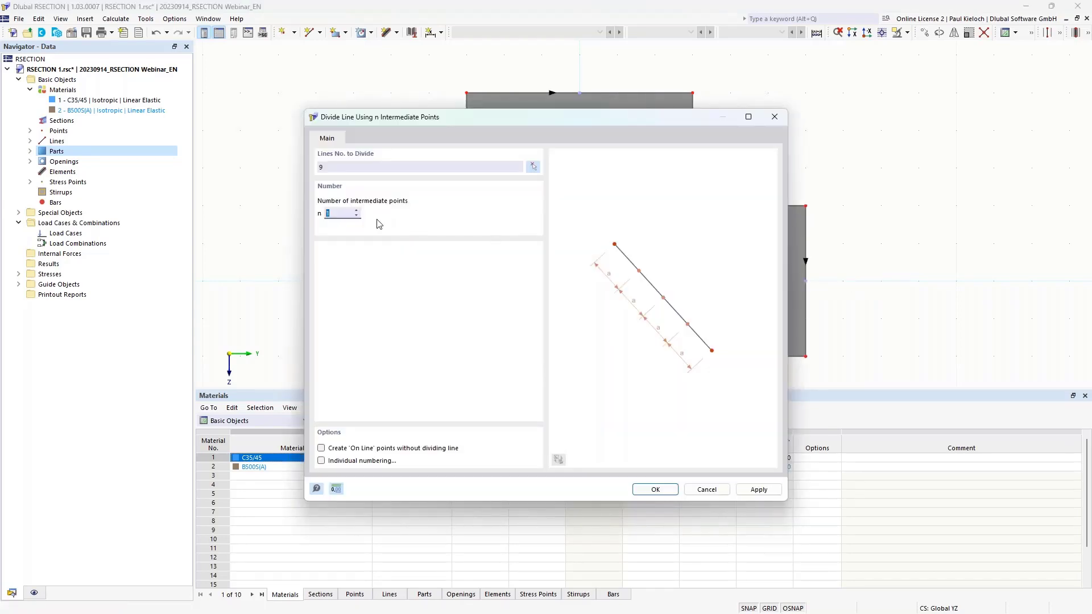
text(15)
click(673, 493)
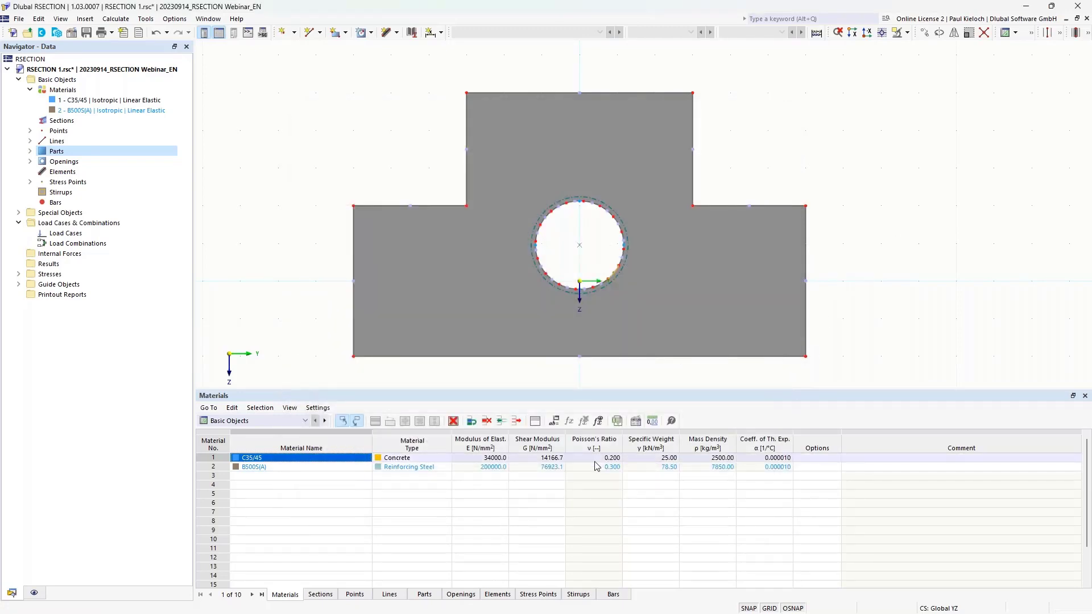
Step: Change the line type of the opening's arc segments, lines 9 to 24, to Polyline
click(390, 595)
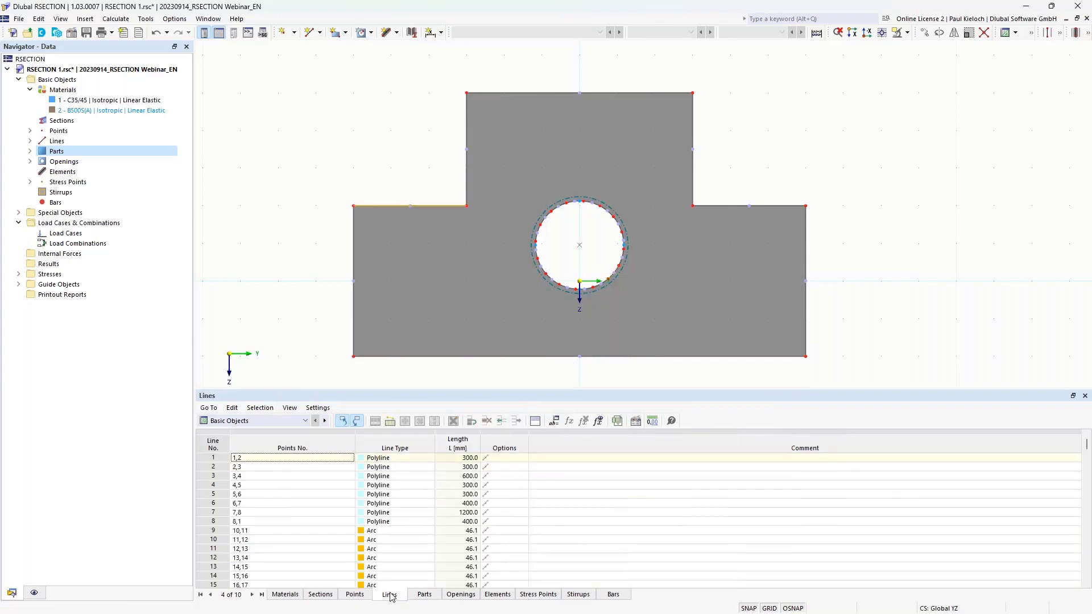
click(386, 532)
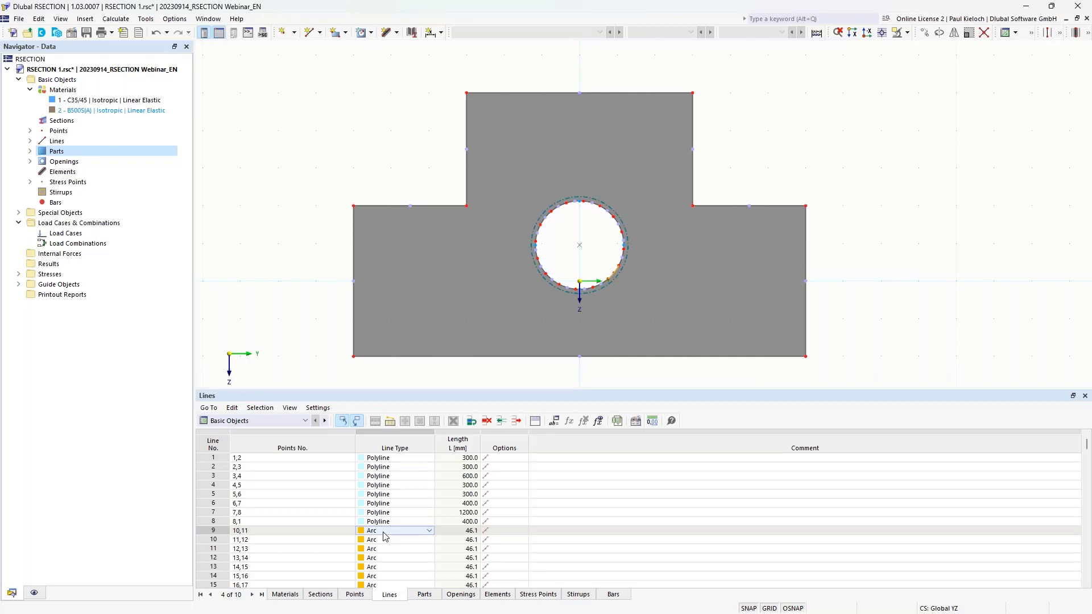
key(F8)
key(F8)
key(F8)
key(F8)
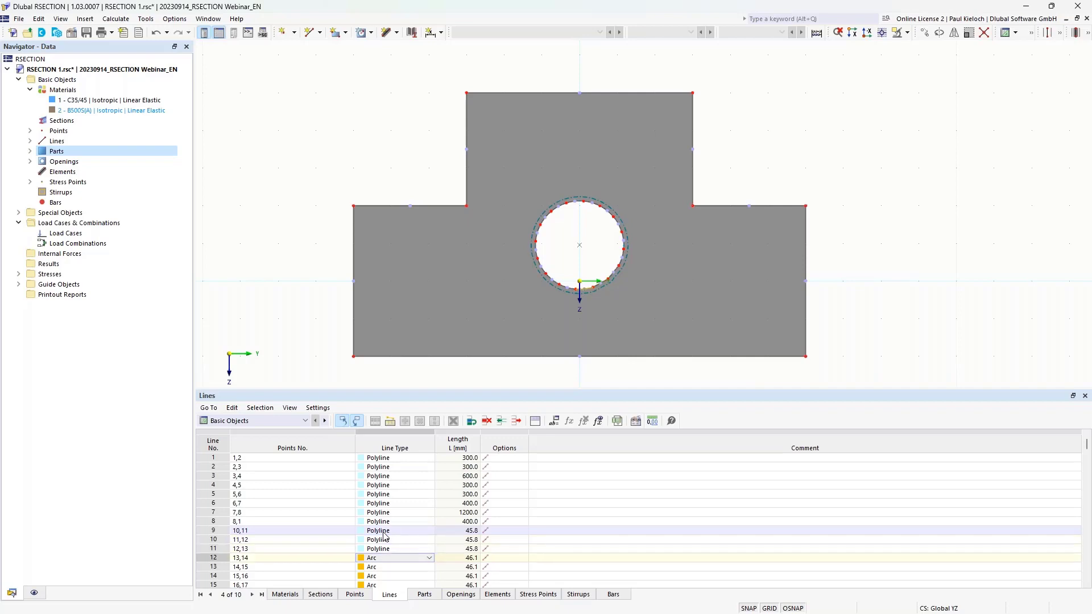
key(F8)
key(F8)
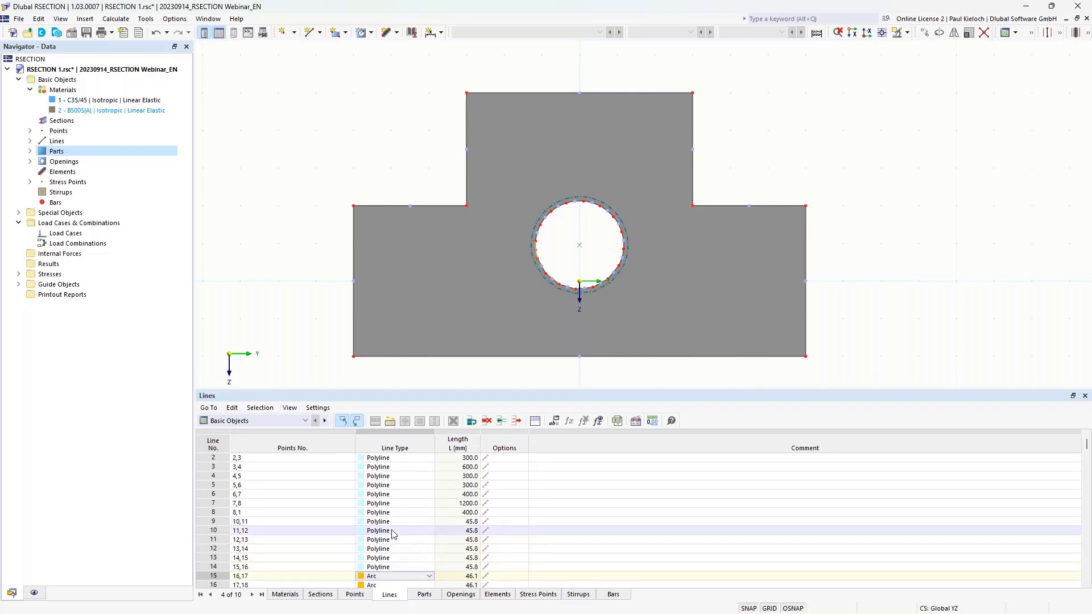
scroll(392, 534, down, 4)
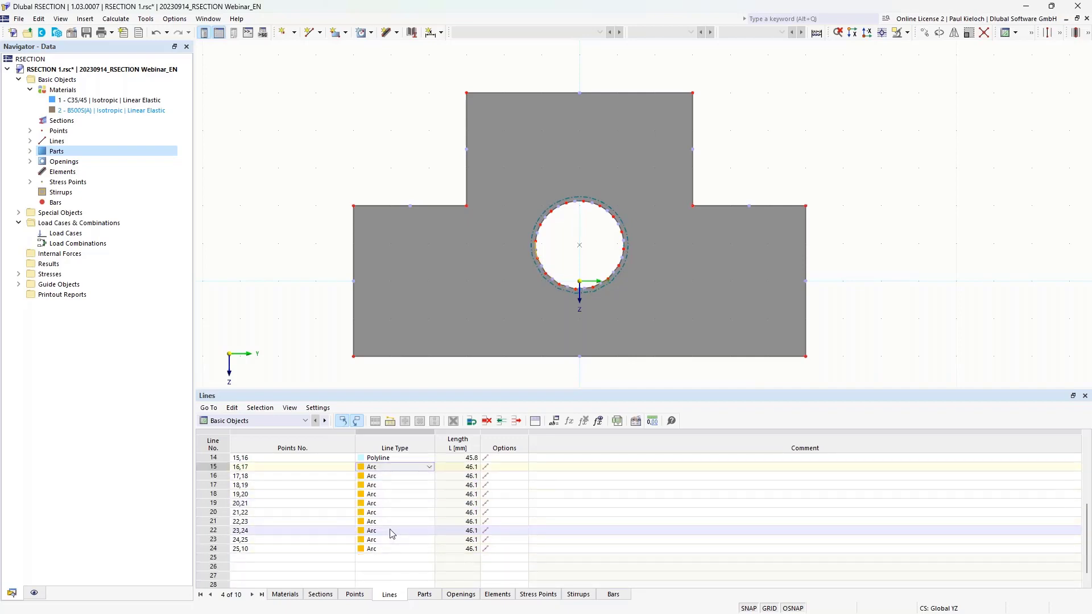
key(F8)
key(F8)
key(F8)
key(F8)
key(F8)
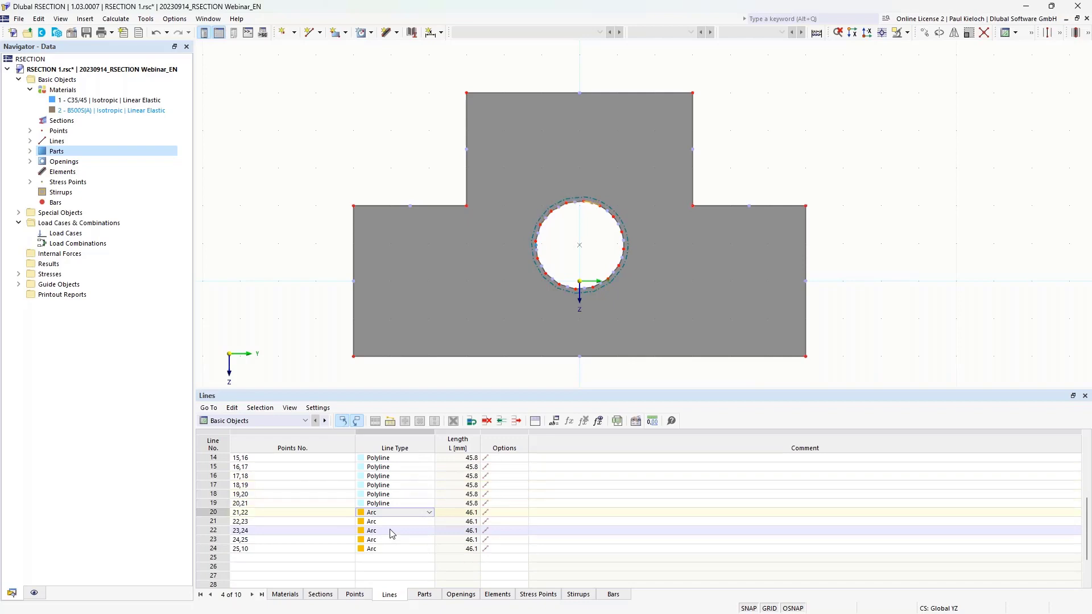
key(F8)
key(F8)
key(F8)
key(F8)
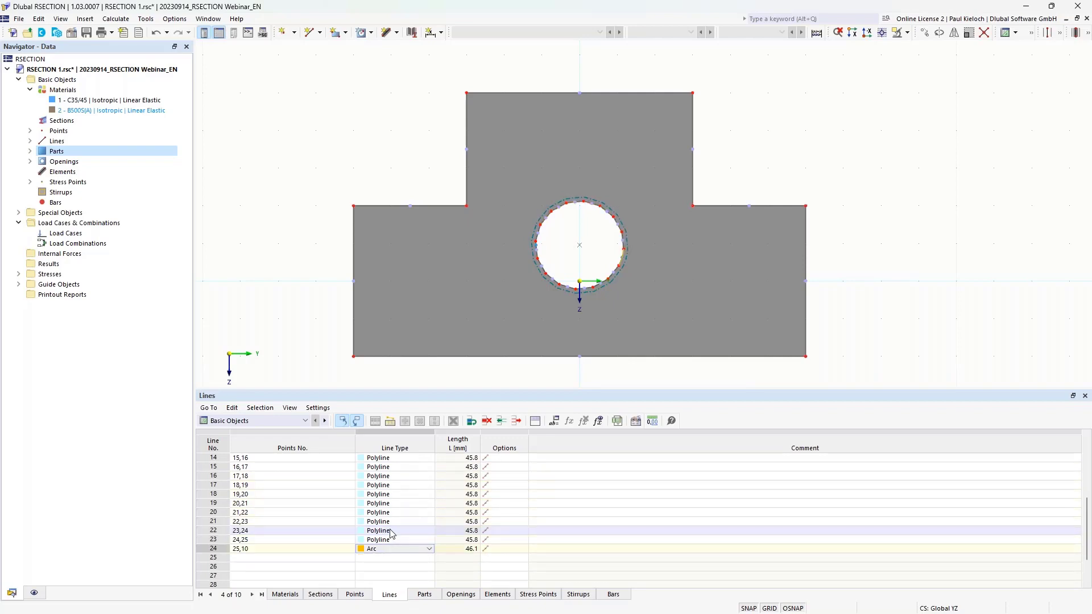
key(F8)
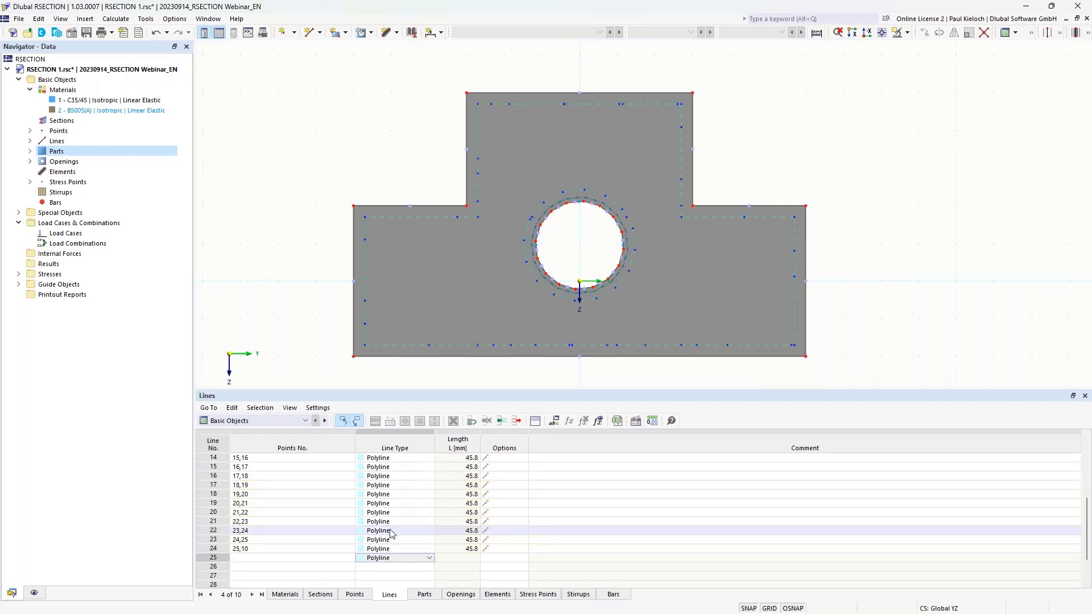
key(Escape)
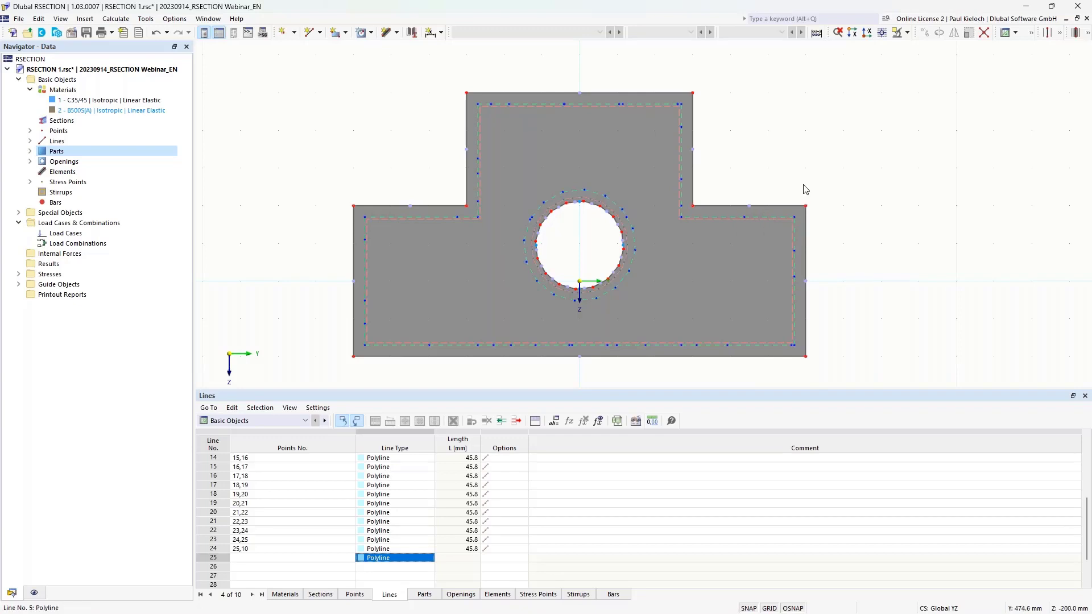
Step: Save the stepped concrete section model and close it
middle_drag(885, 224, 890, 215)
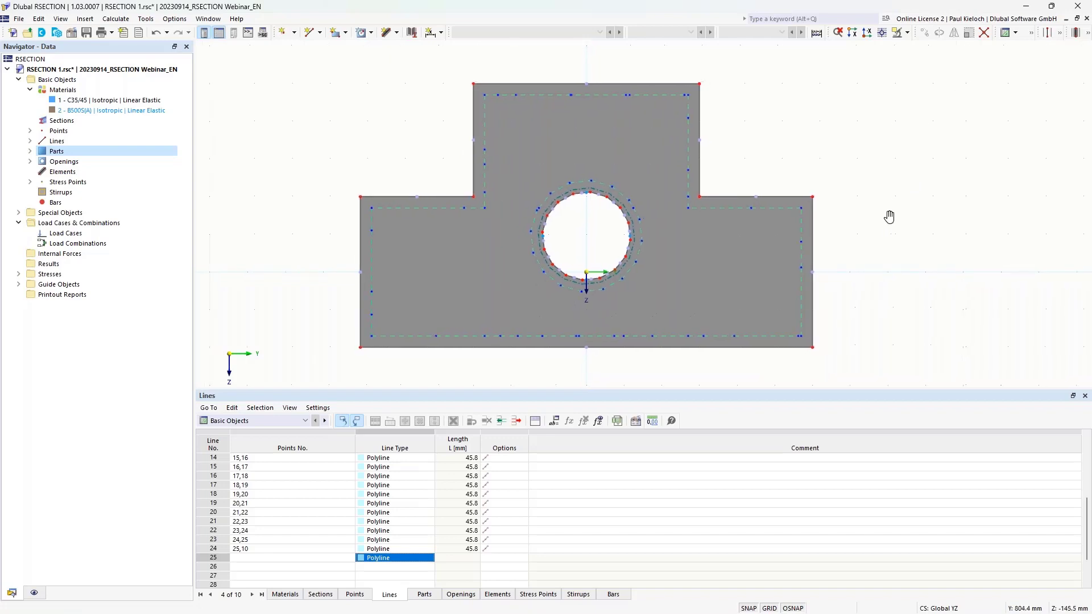
middle_drag(392, 126, 357, 121)
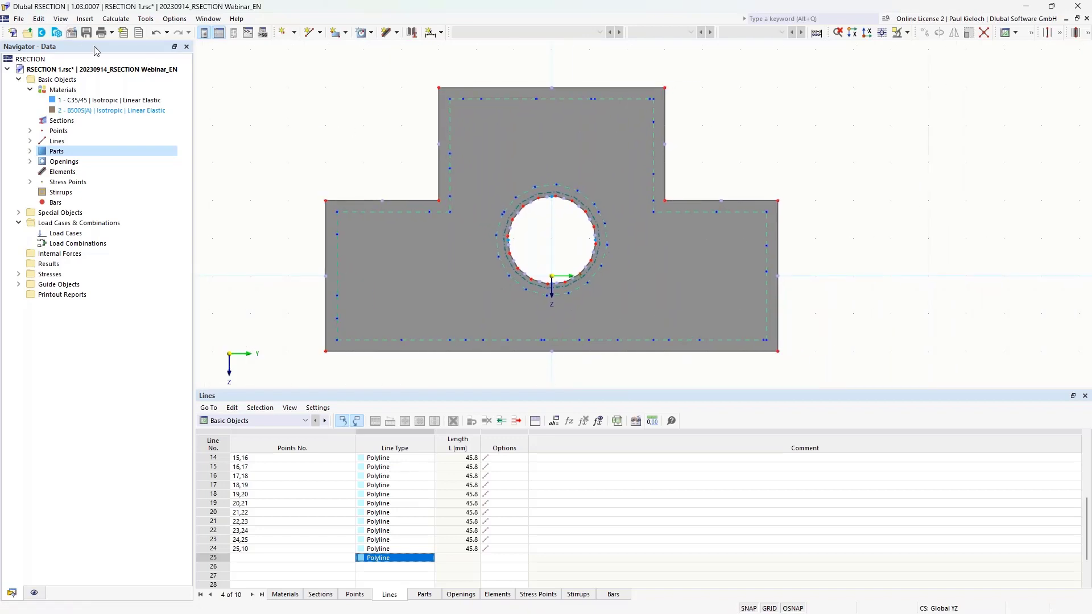
click(87, 32)
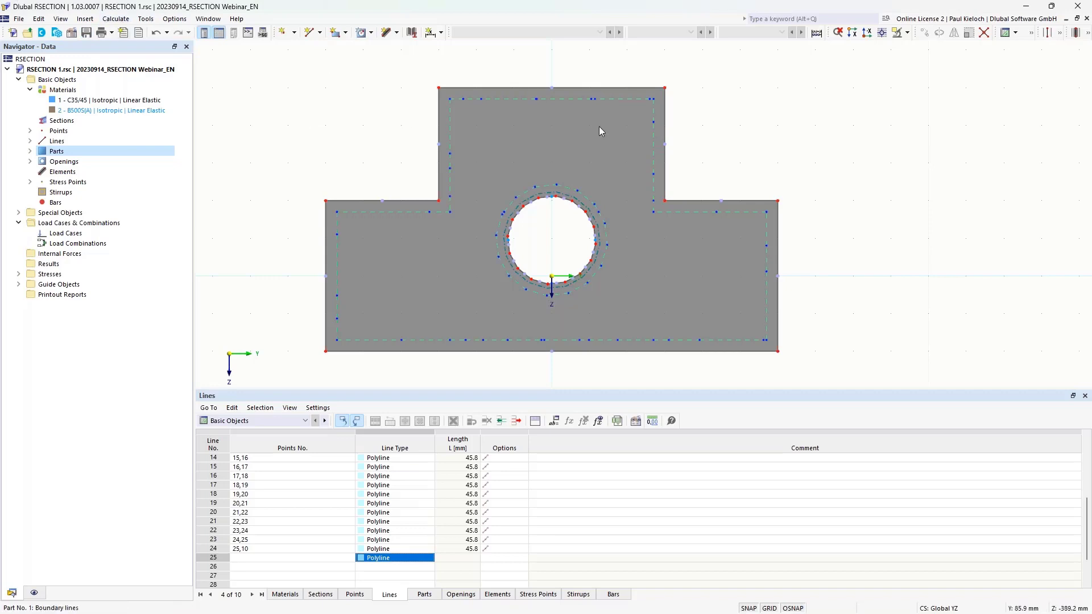
click(1087, 18)
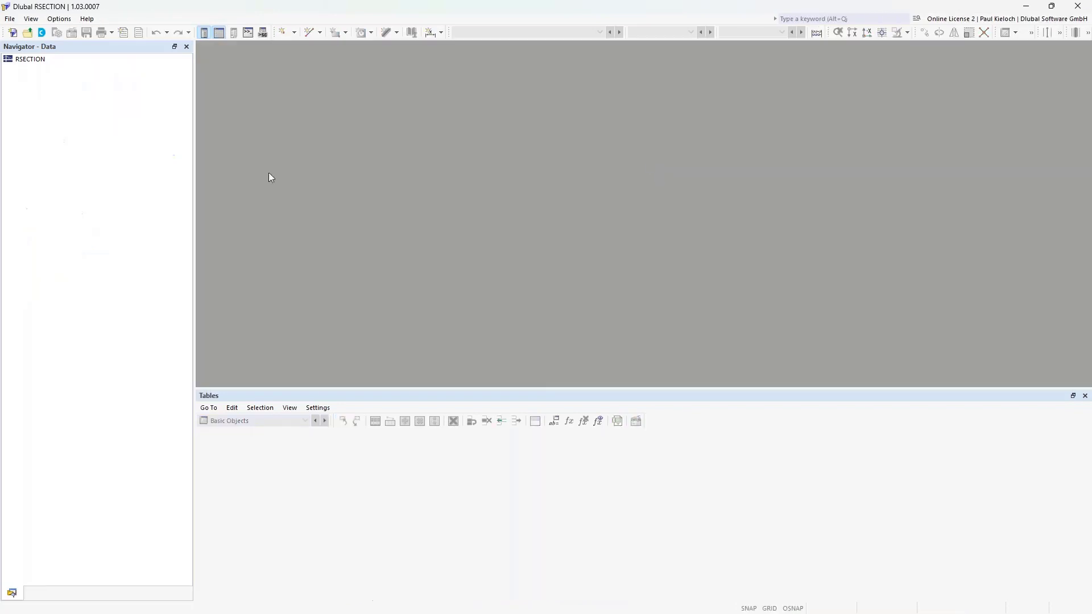
Step: Import the DXF file Bridge-Cross-Section from the 20230914_RSECTION Webinar_EN folder
click(10, 19)
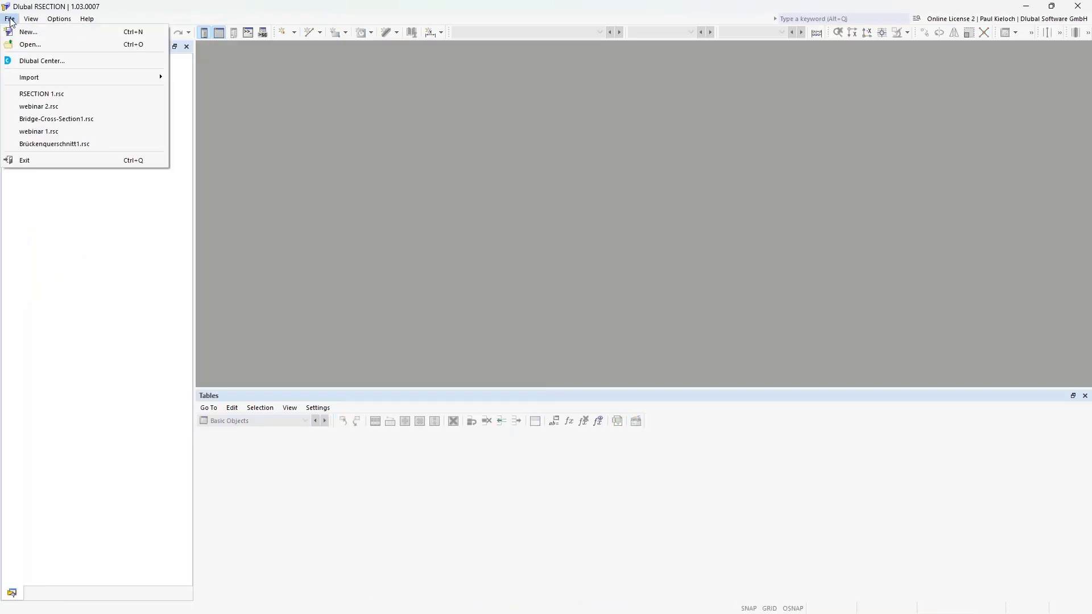
mouse_move(53, 77)
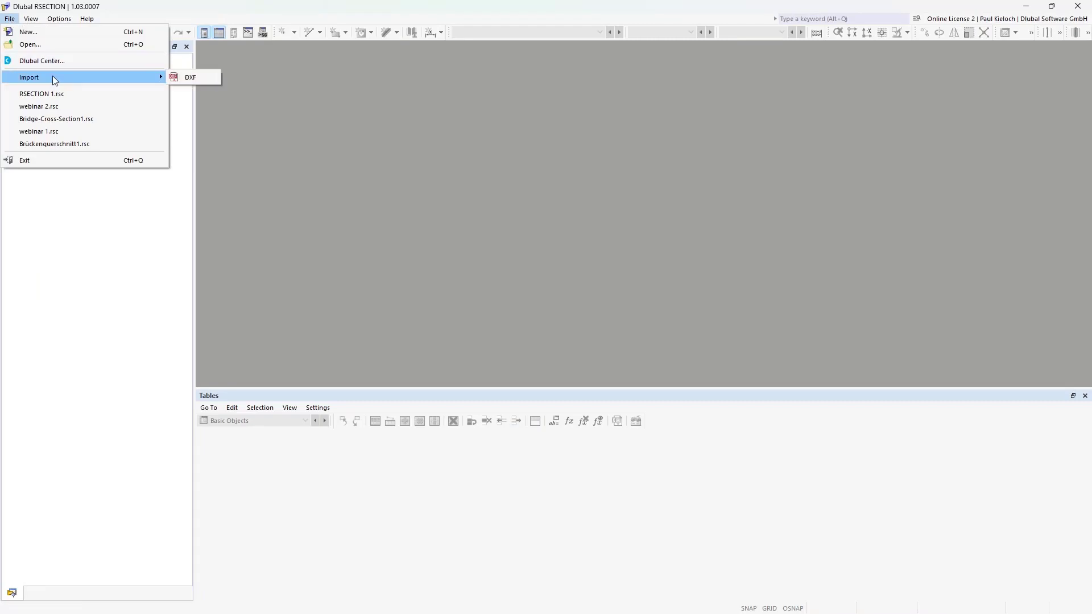
click(203, 77)
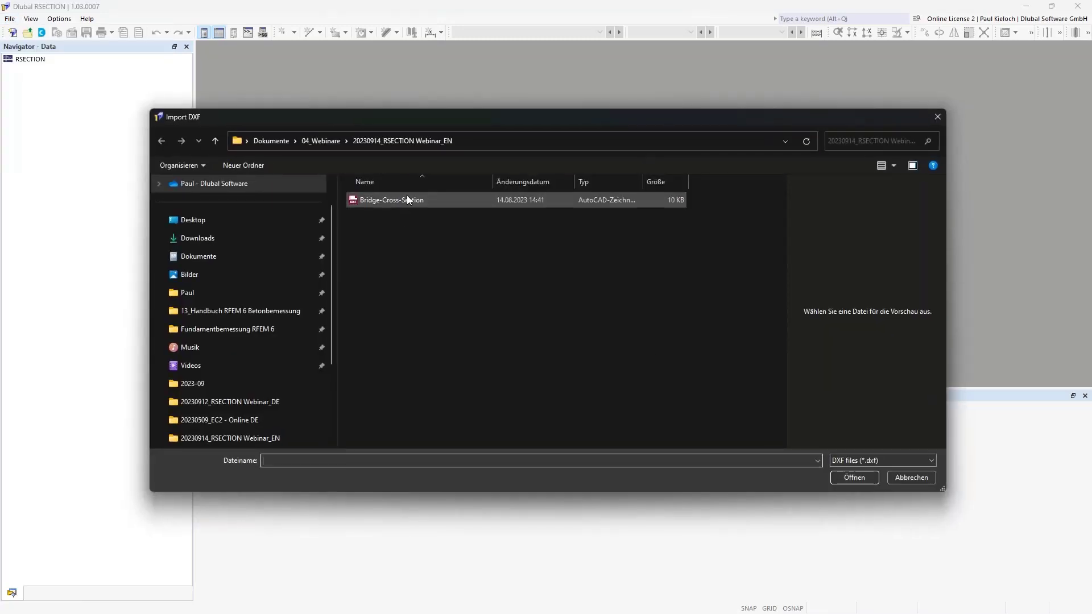
click(410, 202)
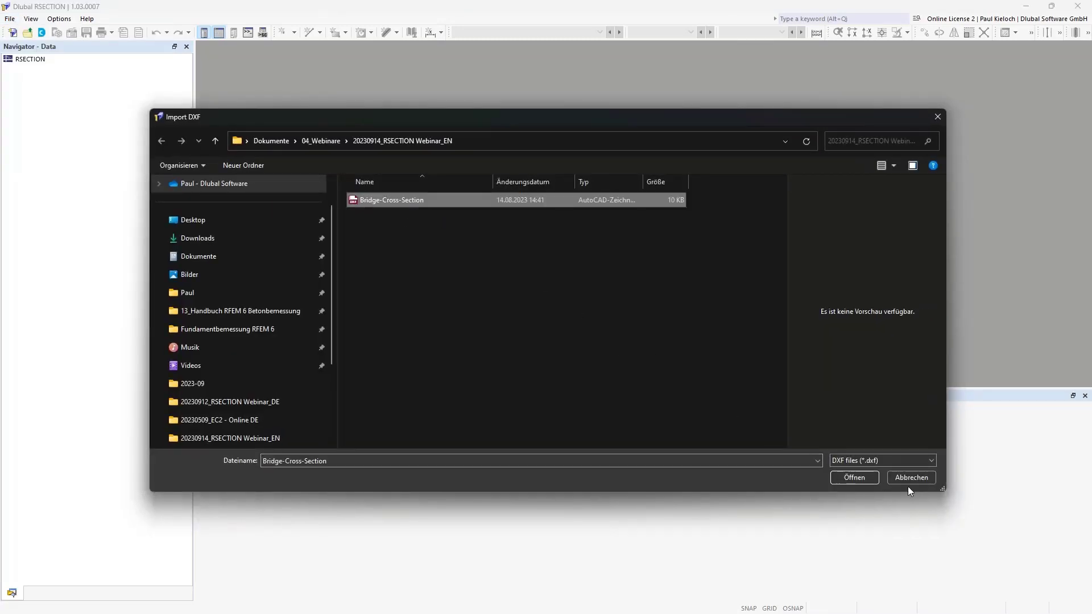
click(854, 478)
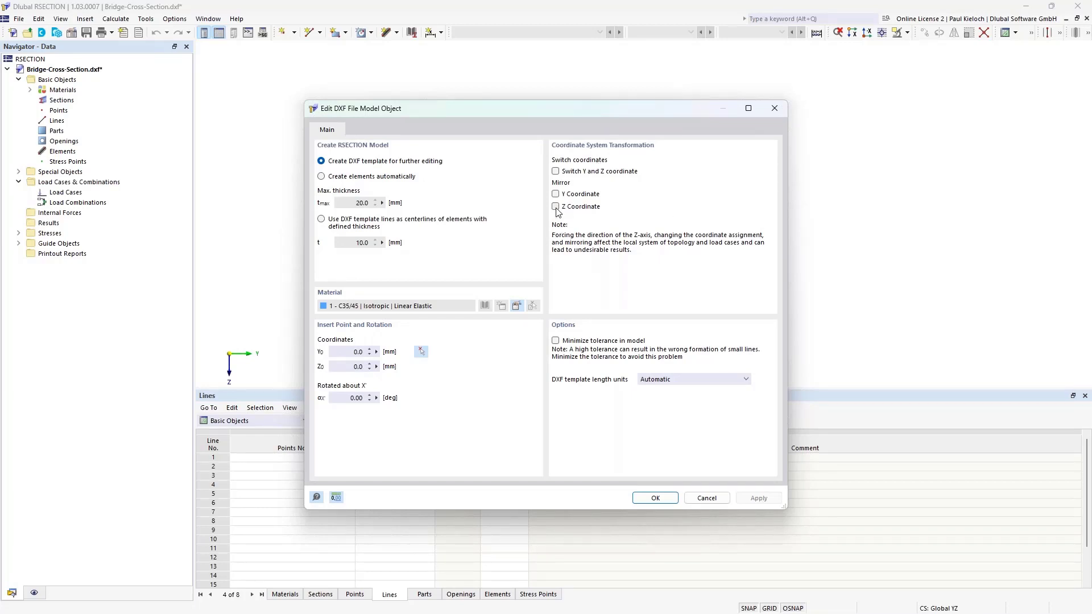
Step: Import the drawing as a DXF template with the Z coordinate mirrored and length units in m, and dismiss the import log
click(592, 209)
click(705, 379)
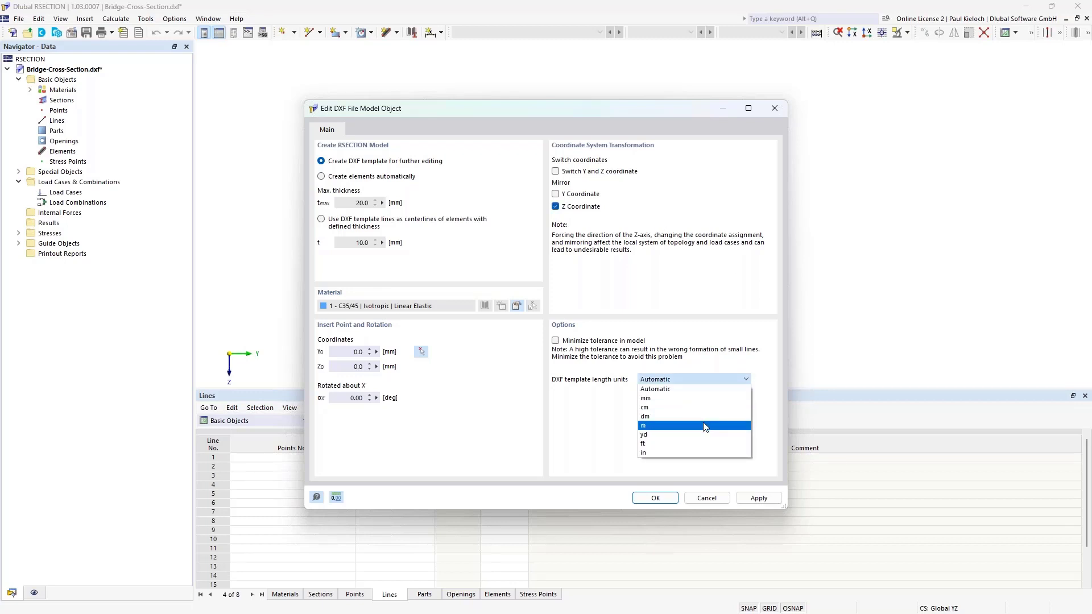
click(705, 426)
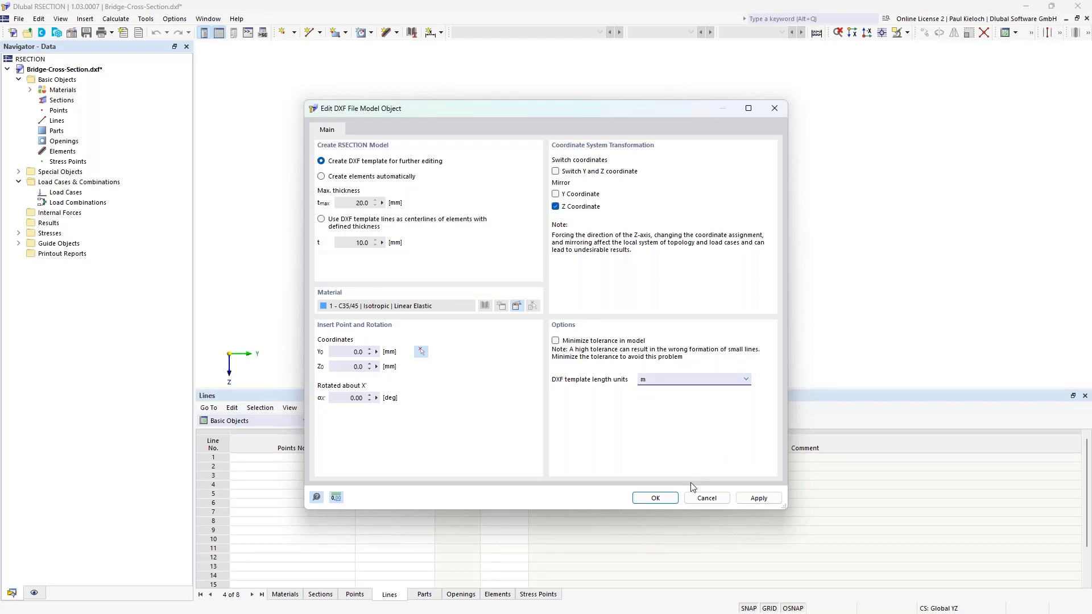
click(667, 500)
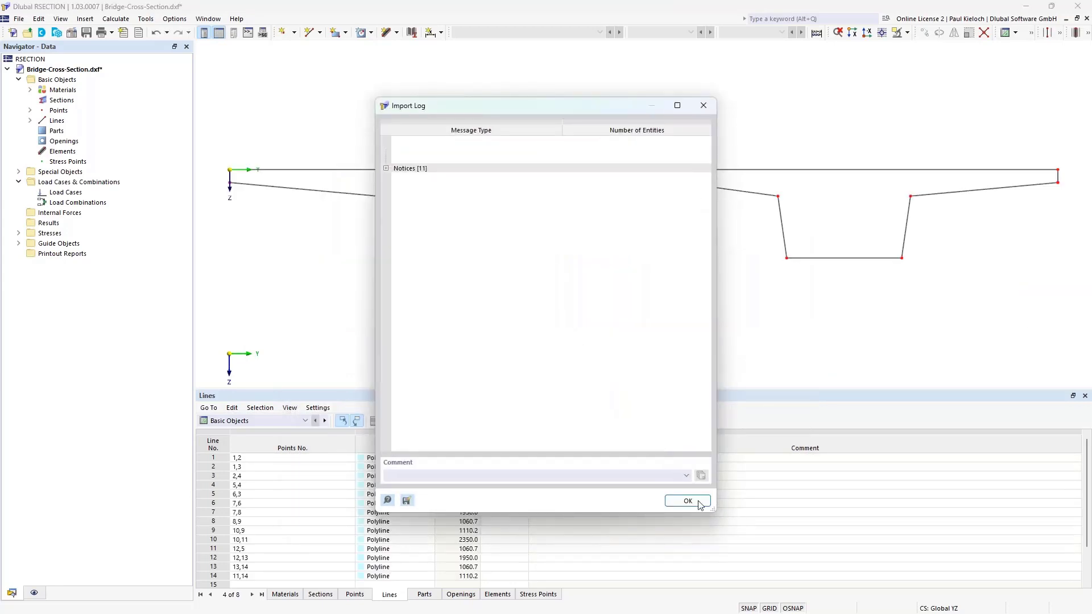
click(703, 104)
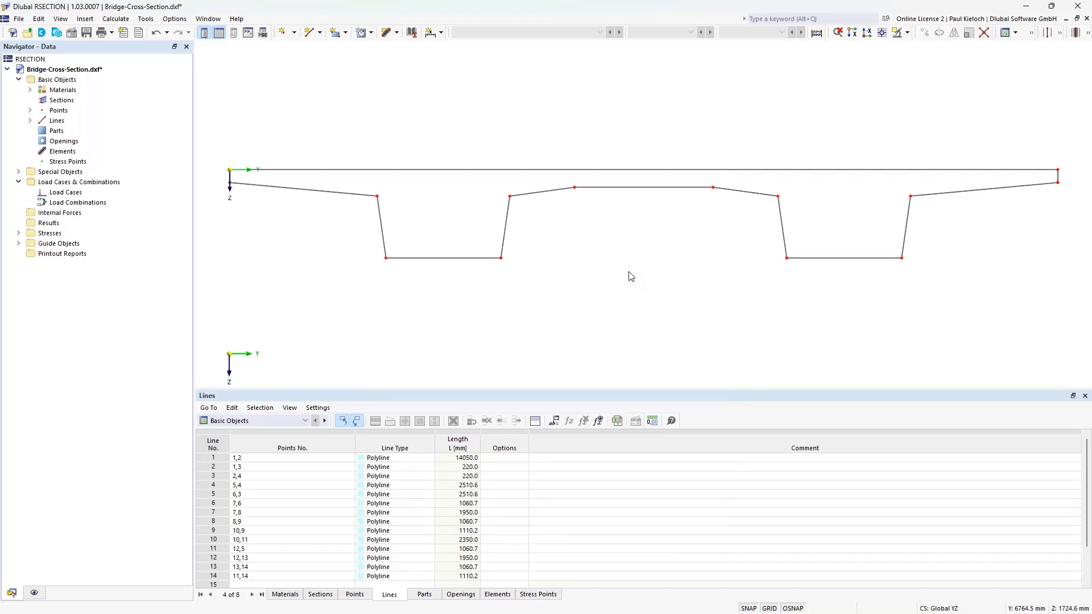
Step: Create a C35/45 part bounded by all lines of the imported bridge outline, keeping integrated objects enabled
scroll(631, 277, down, 3)
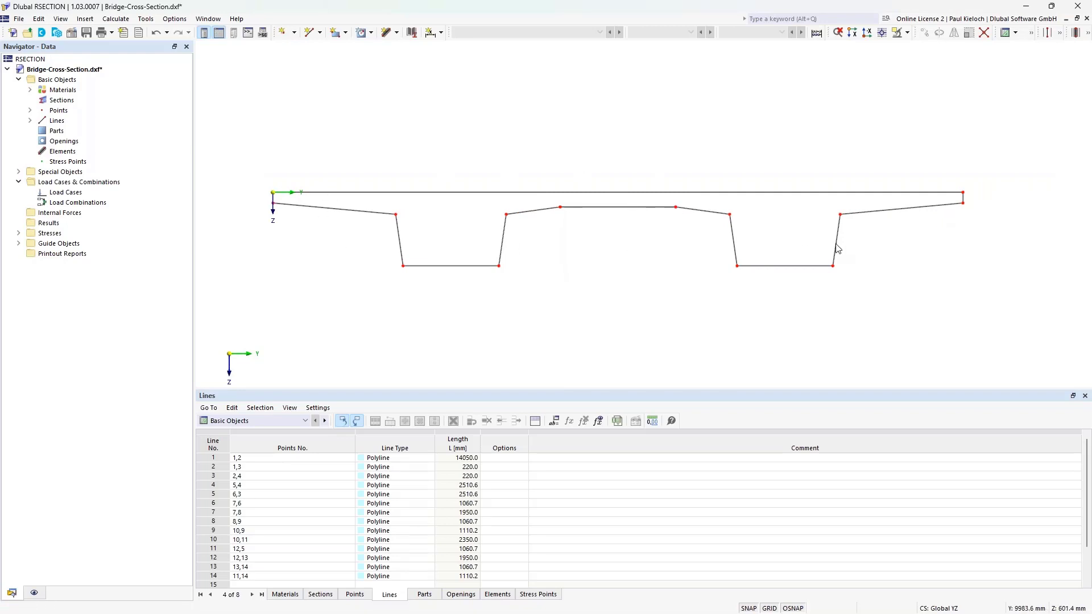
right_click(57, 131)
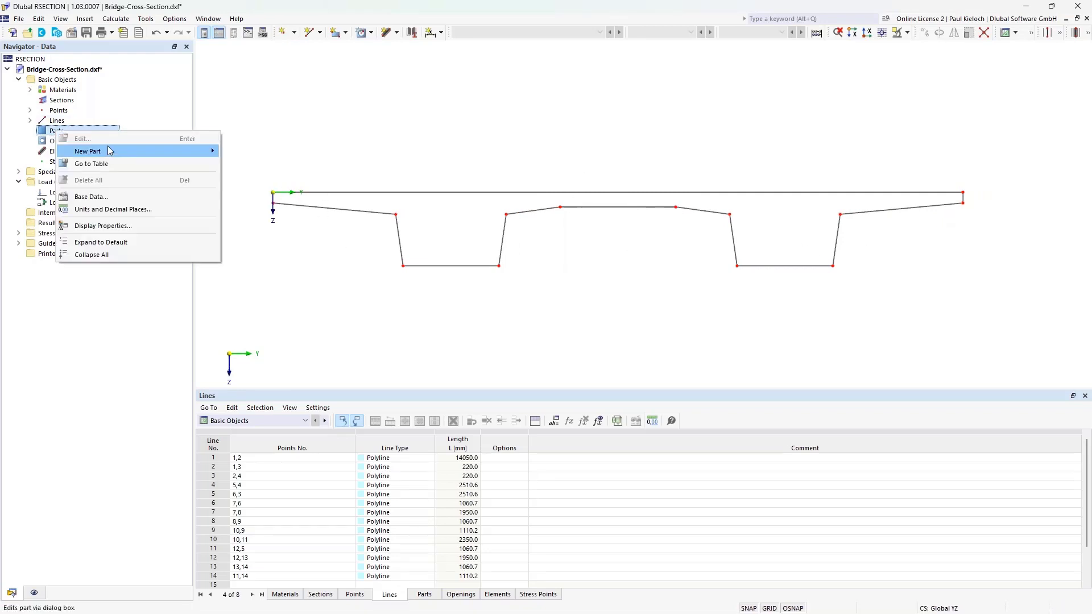
mouse_move(114, 151)
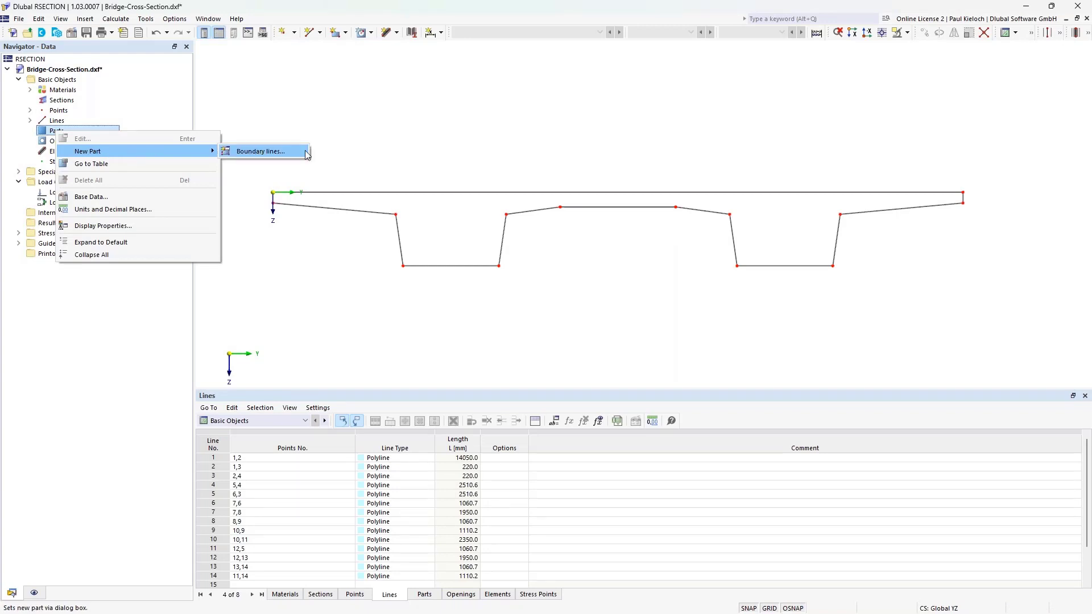
click(306, 152)
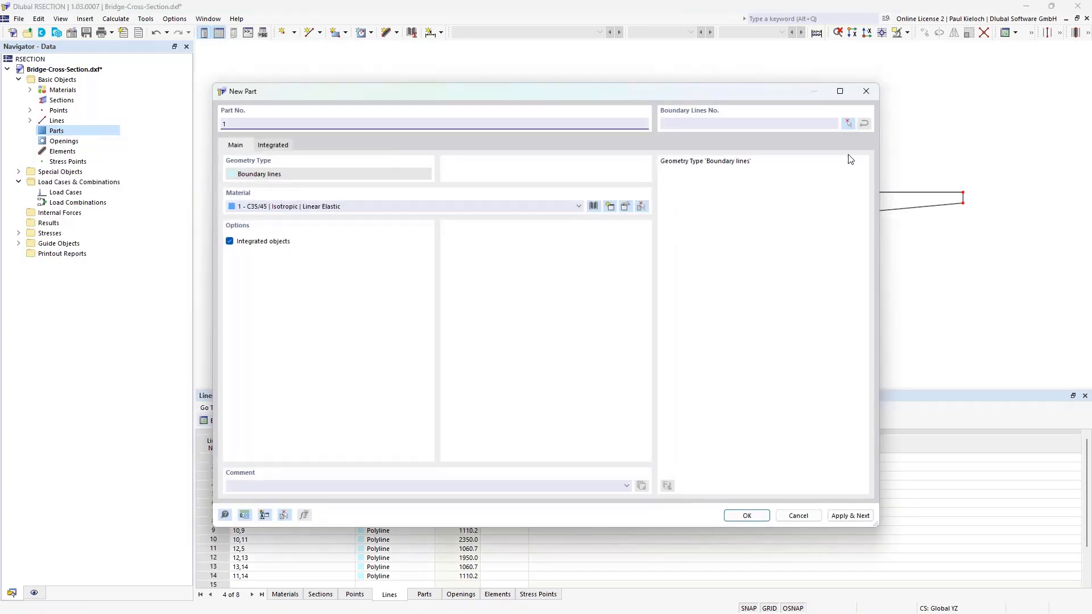
click(848, 124)
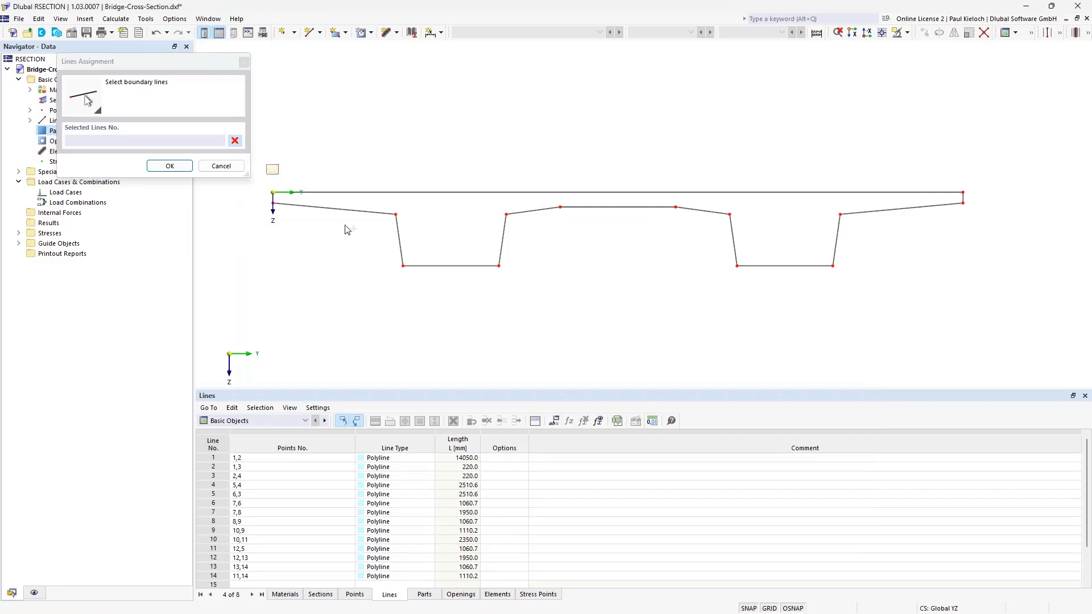
drag(267, 164, 1030, 303)
click(170, 165)
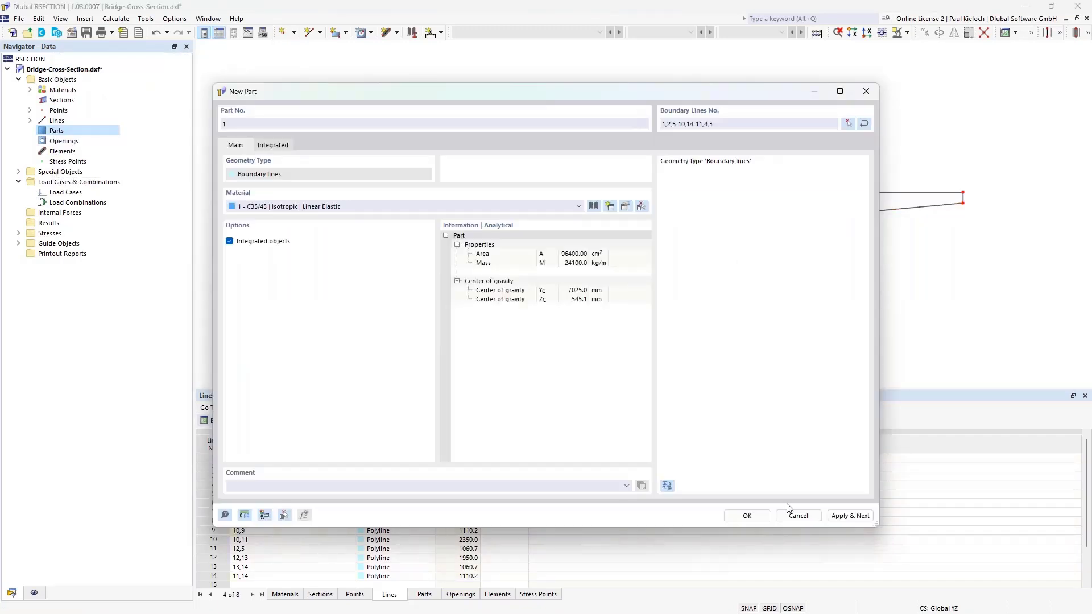
click(747, 515)
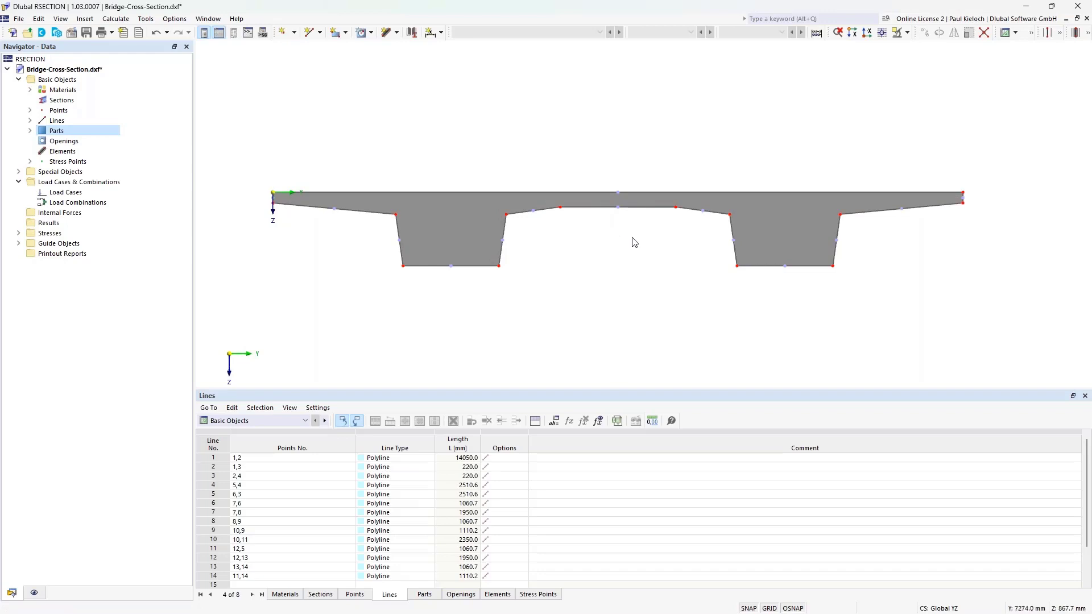
Step: Save the bridge section model as RSECTION 2 in the 20230914_RSECTION Webinar_EN folder
click(20, 19)
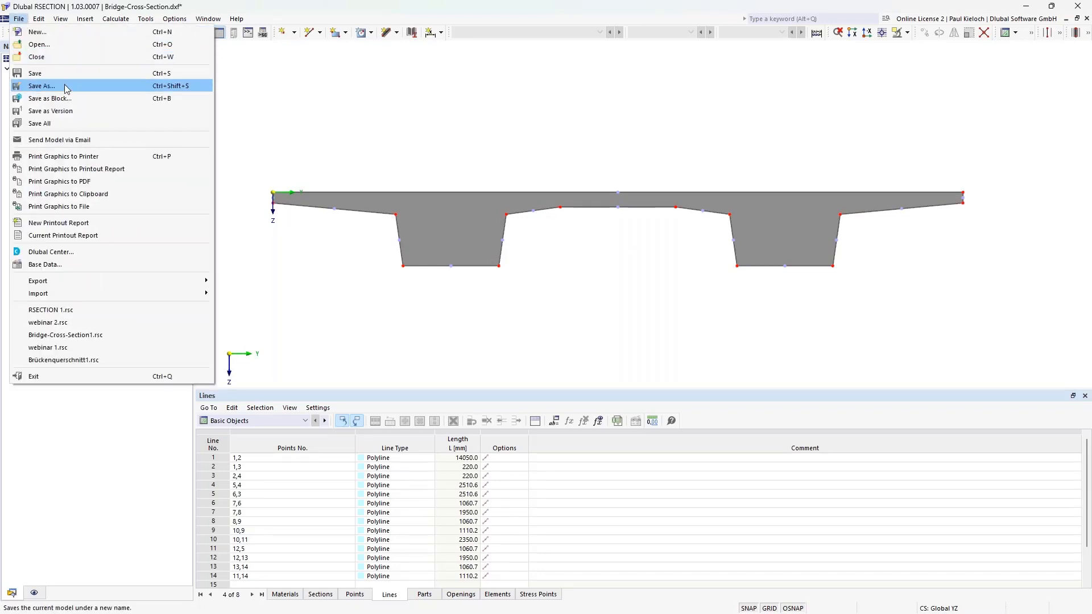
click(57, 85)
click(598, 405)
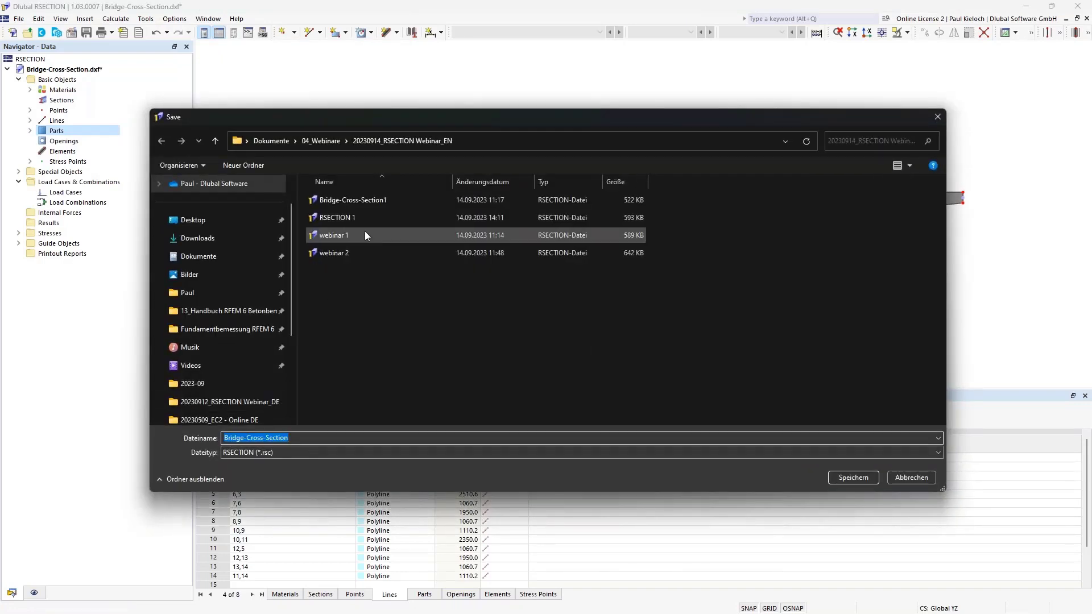
click(347, 217)
click(322, 437)
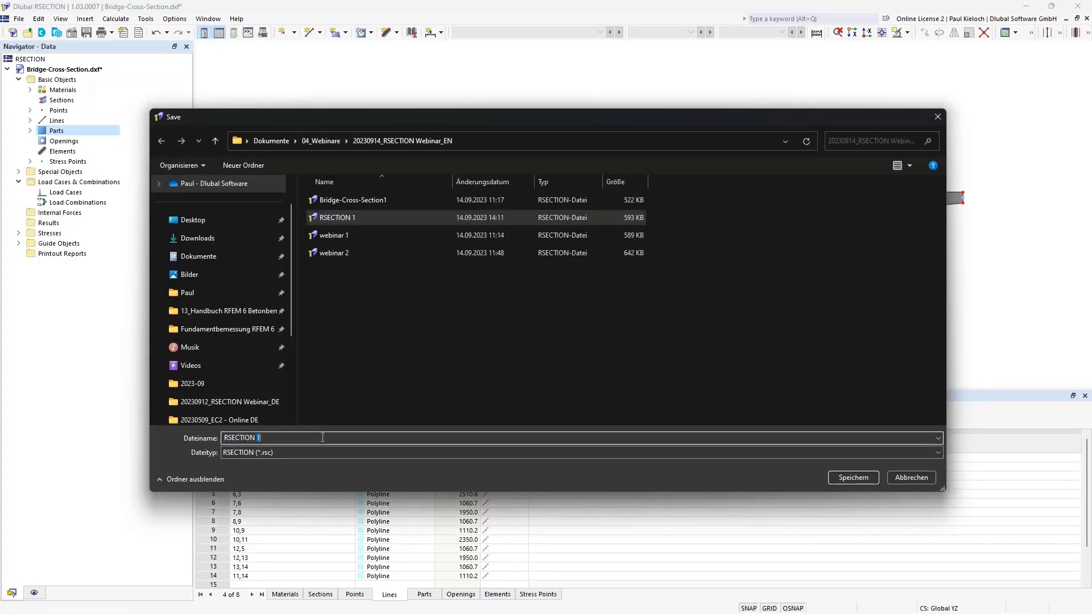
key(BackSpace)
text(2)
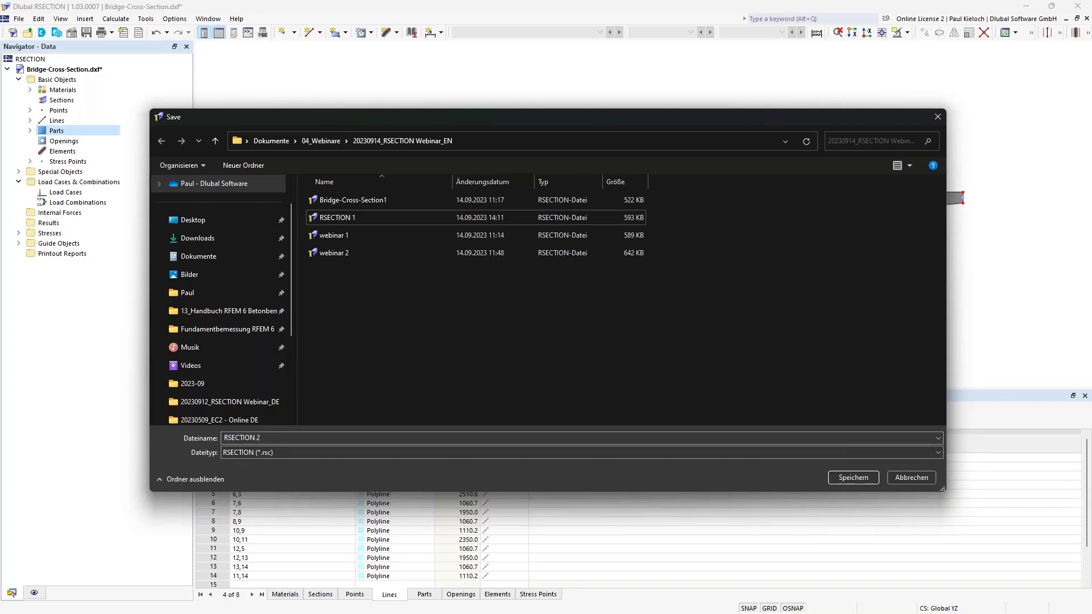
click(868, 478)
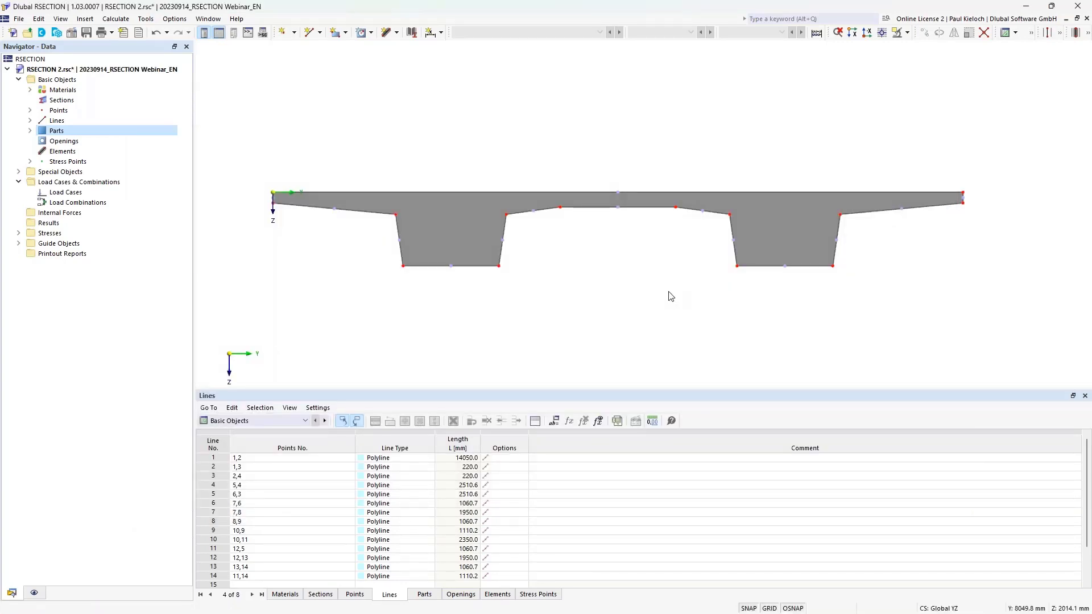
Step: Enable concrete reinforcement in the model's base data and set the default cover to 55 mm
right_click(110, 71)
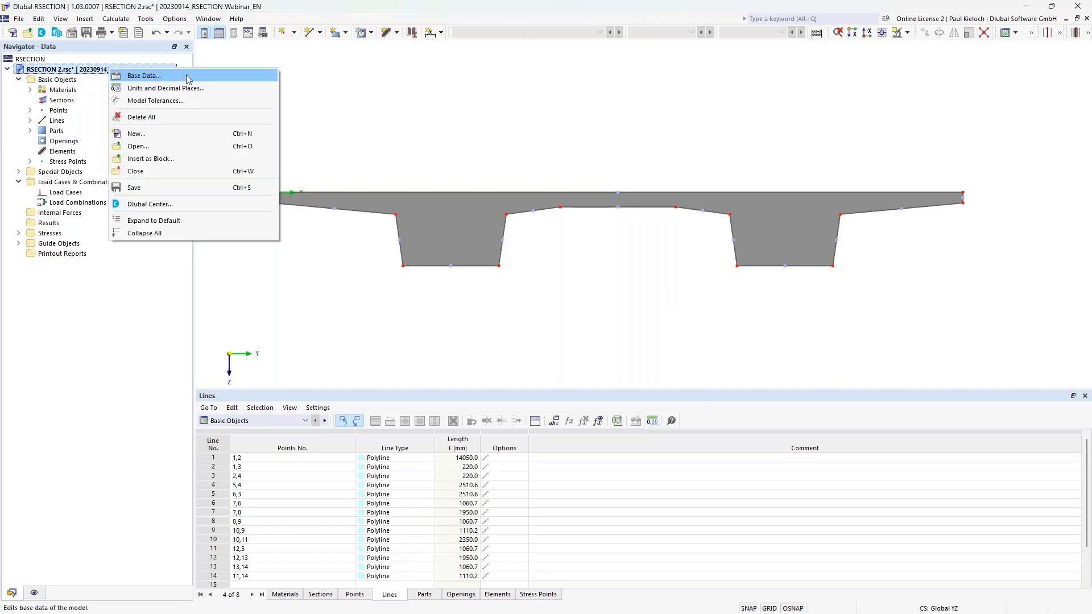
click(153, 80)
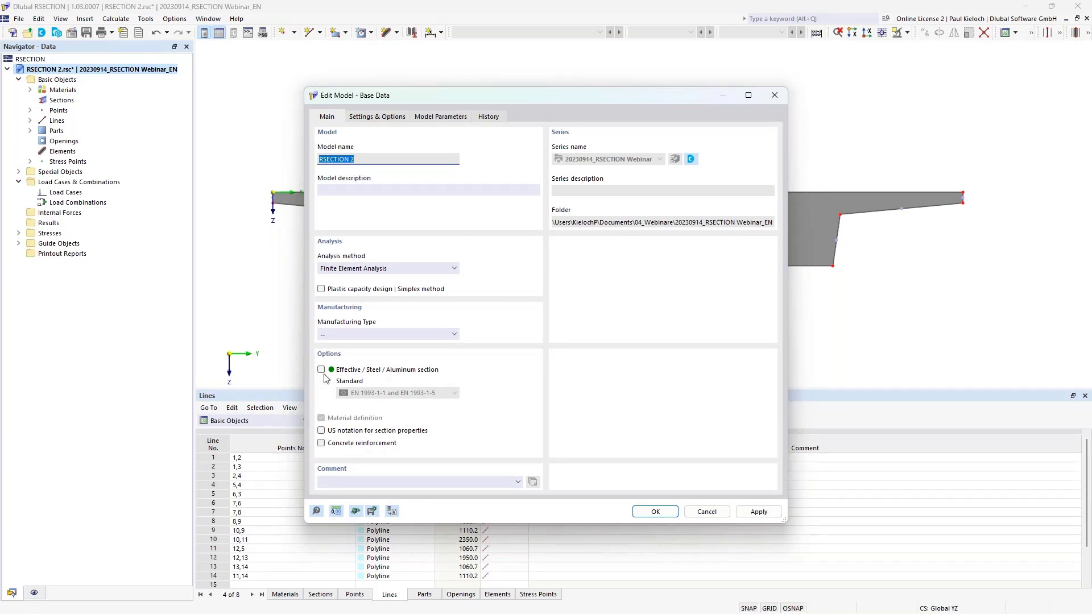
click(353, 444)
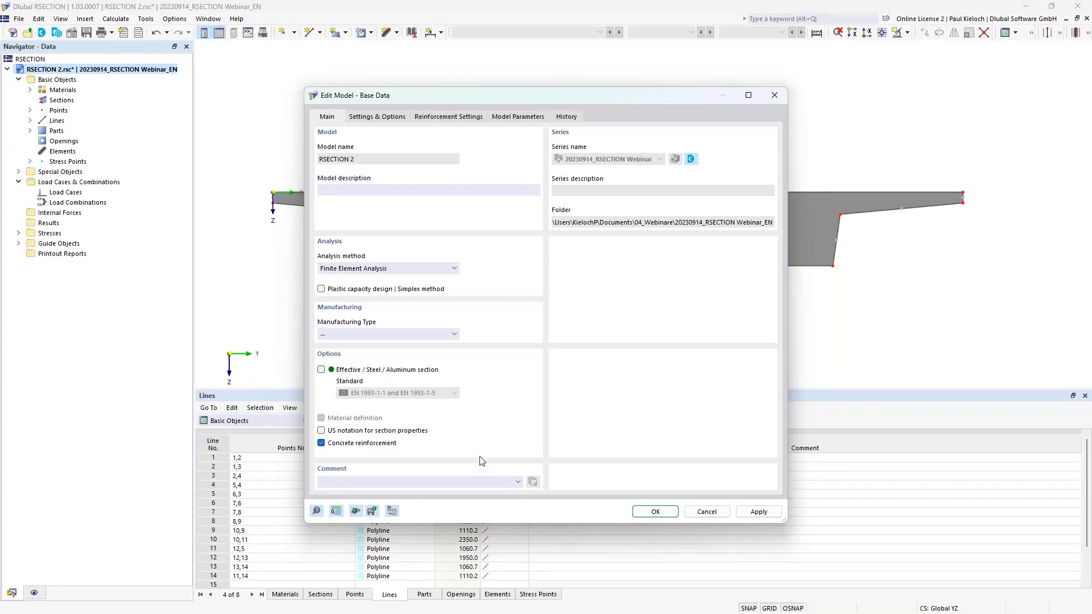
click(449, 117)
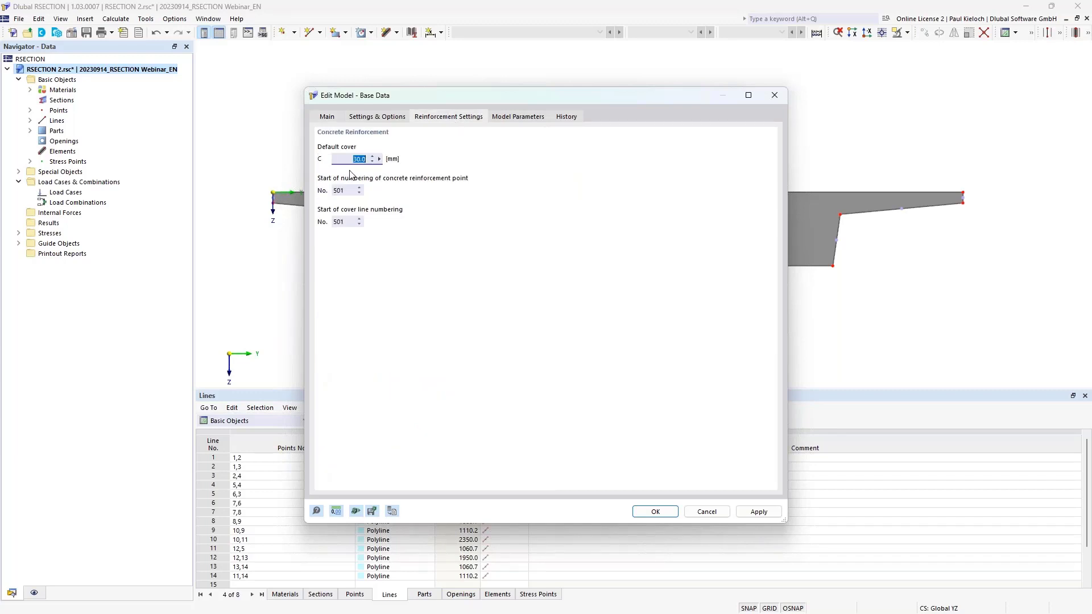
text(55)
click(657, 513)
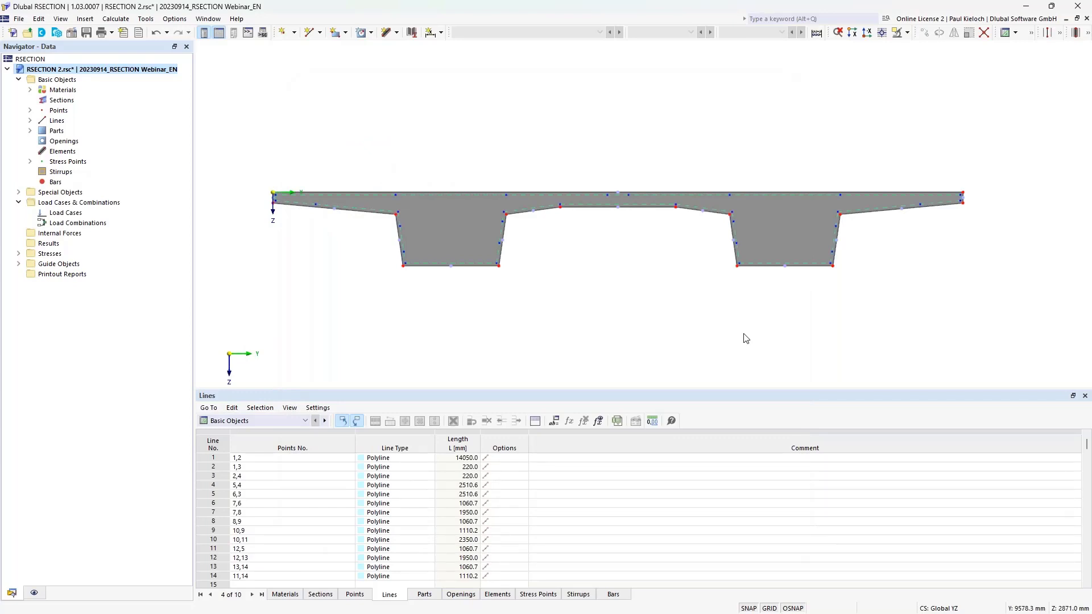
Step: Save the RSECTION 2 bridge model and close it
scroll(410, 224, up, 5)
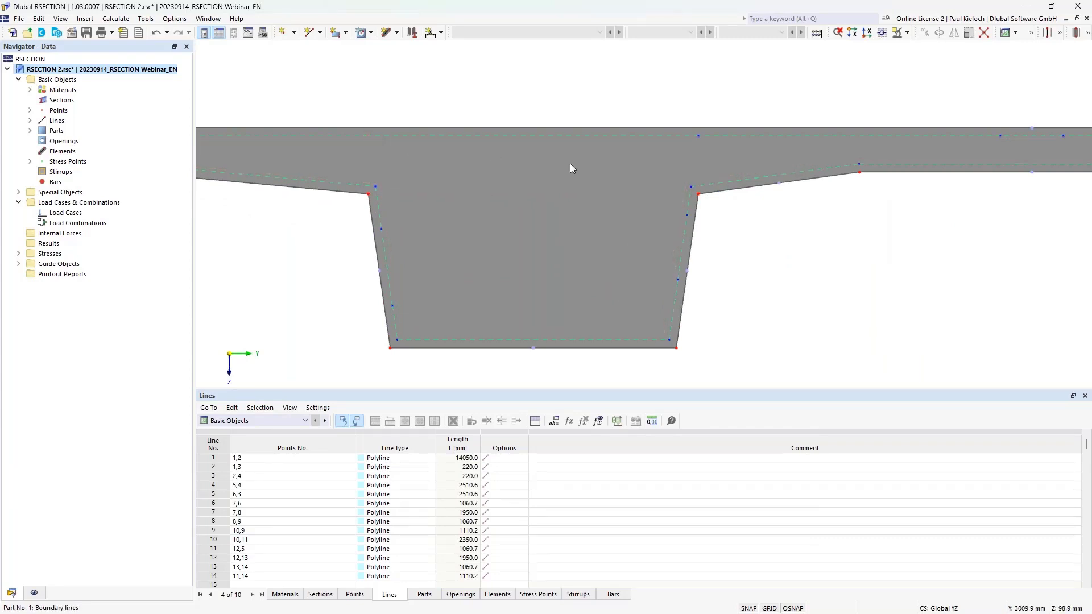
mouse_move(698, 135)
scroll(844, 264, down, 2)
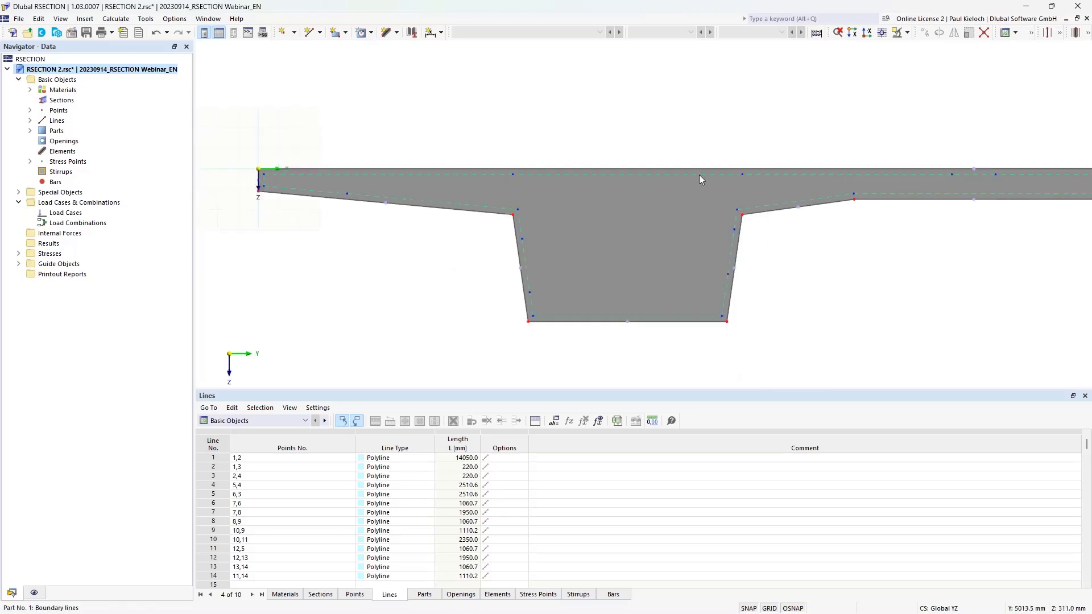
click(86, 36)
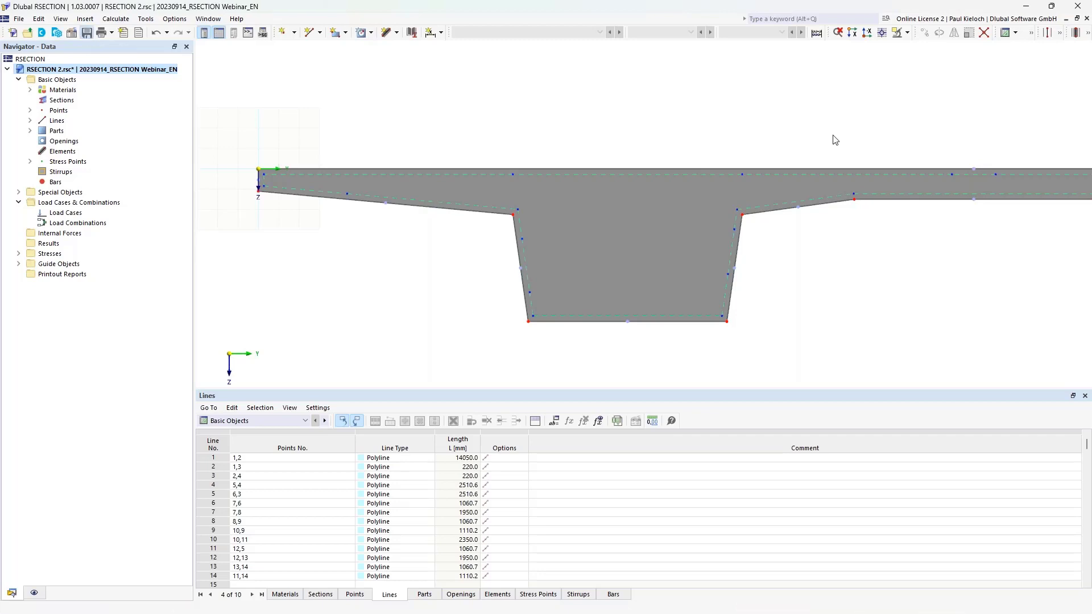
click(1086, 19)
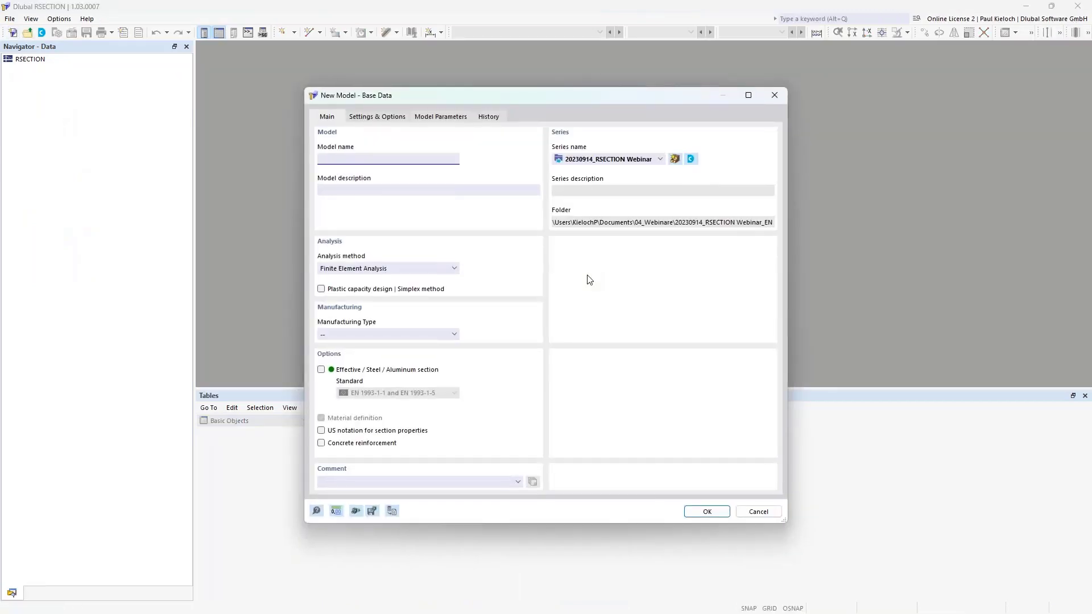
Step: Create a new model named RSECTION 3 with concrete reinforcement enabled, keeping the default cover
text(RSECTION 3)
click(321, 443)
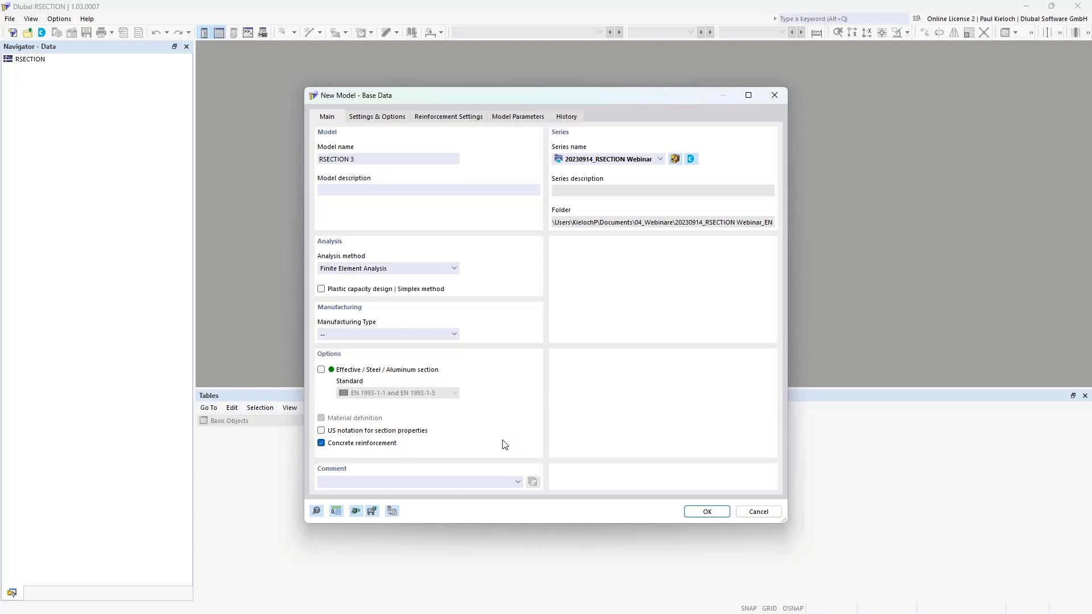
click(455, 118)
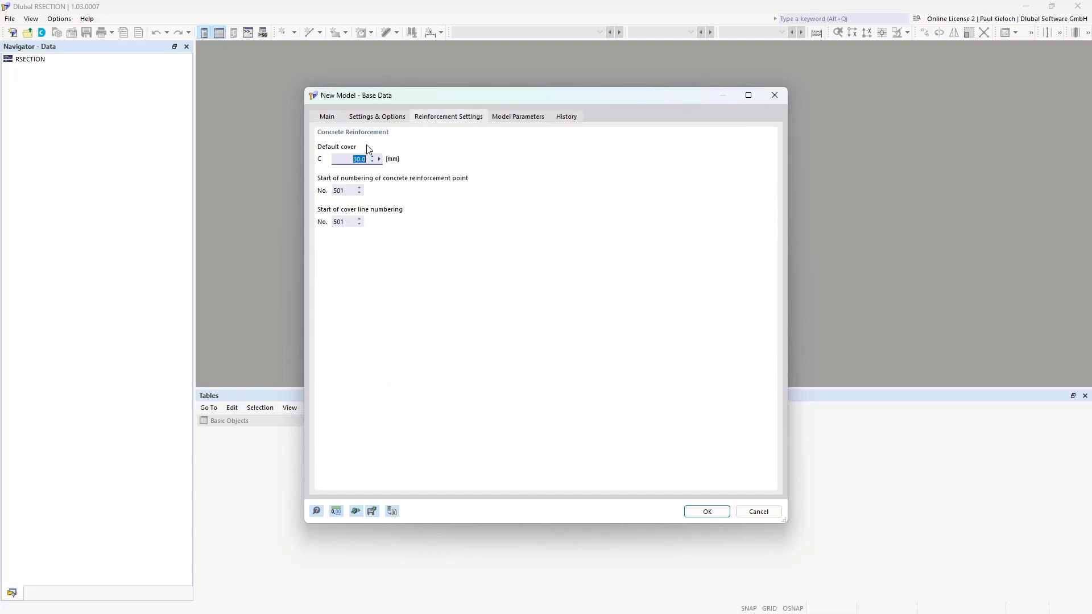
click(328, 118)
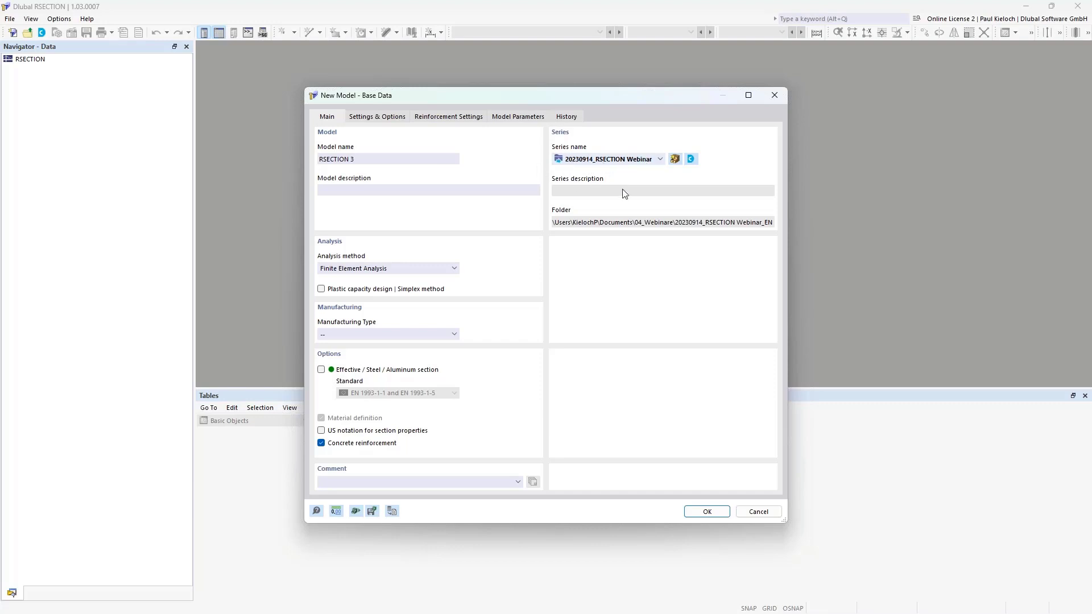
click(707, 512)
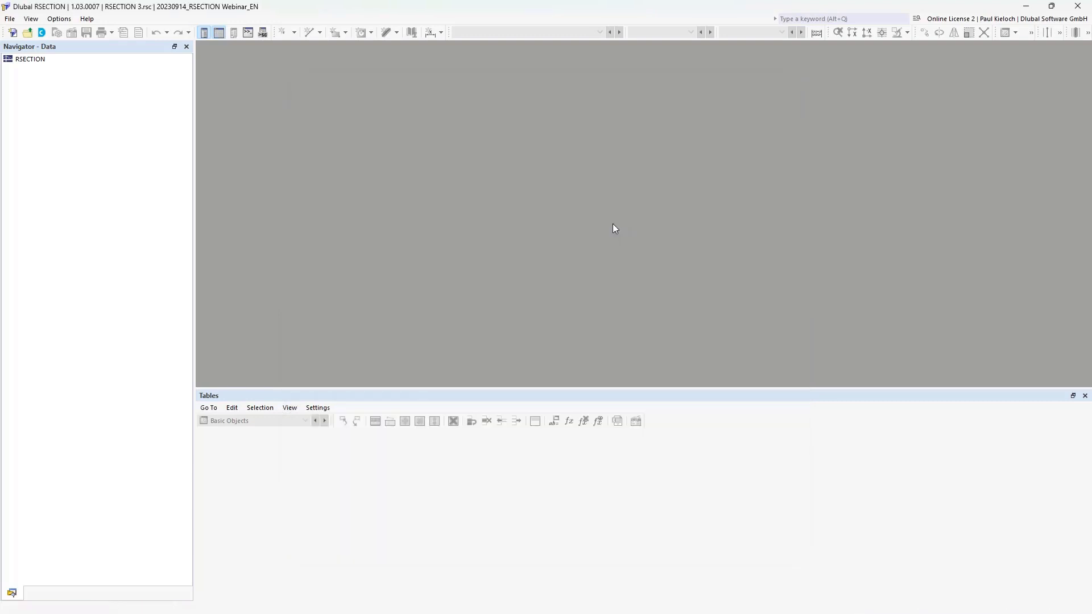
Step: Start a new section and choose the Massive Double T-Section with Chamfered Inner Corners from the library
scroll(644, 208, up, 5)
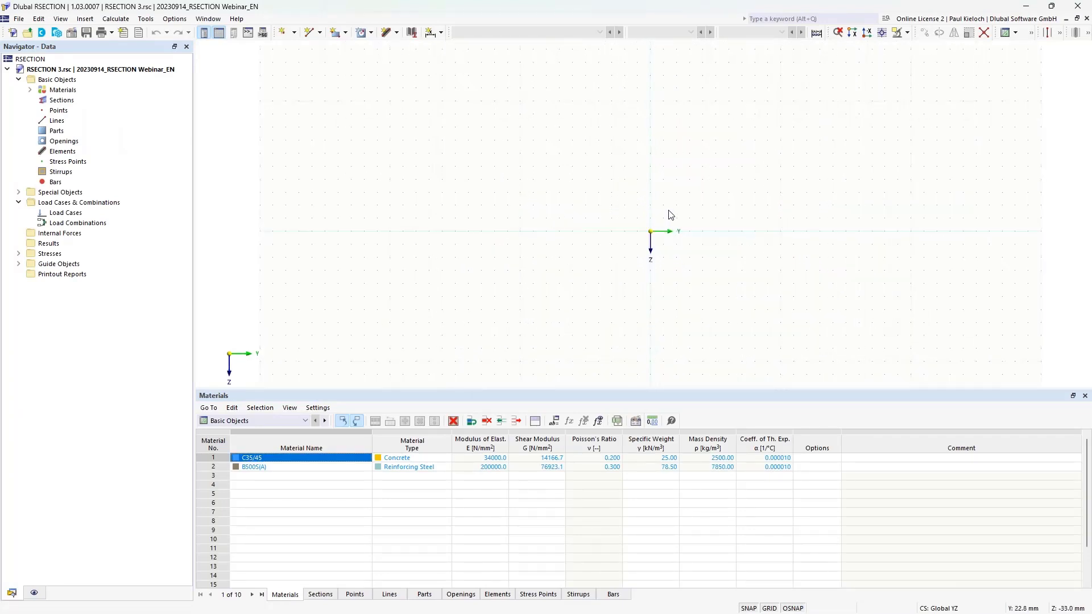
middle_drag(648, 213, 636, 219)
right_click(55, 100)
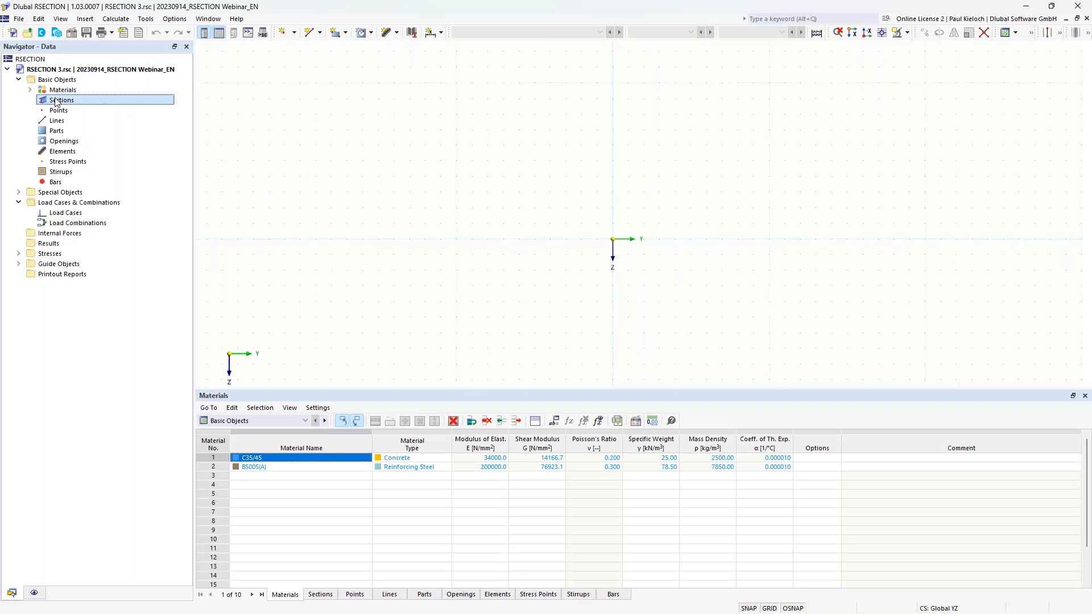
click(138, 121)
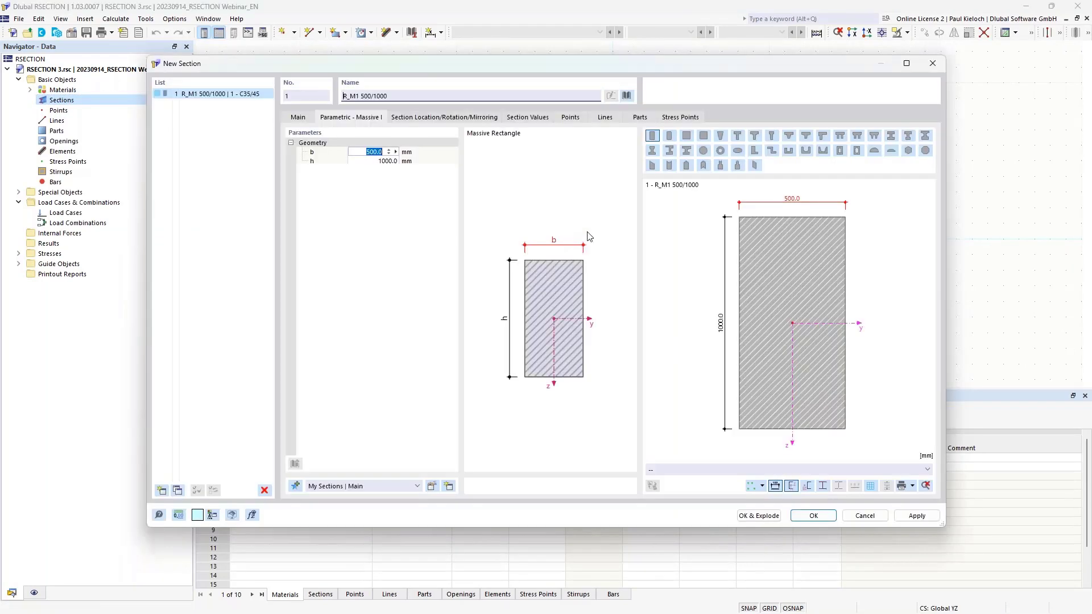
click(627, 95)
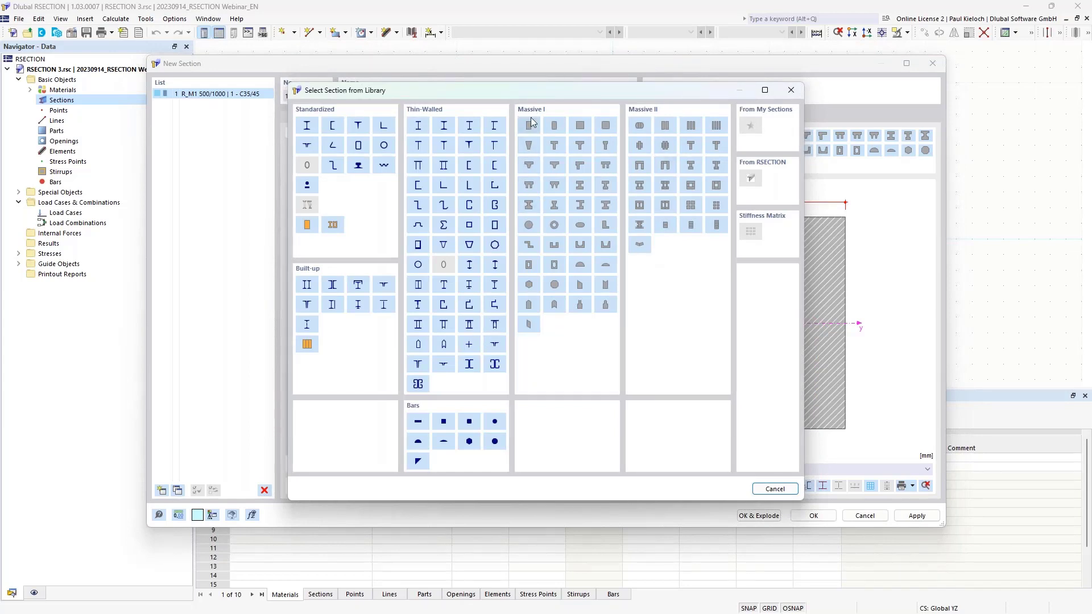
click(528, 187)
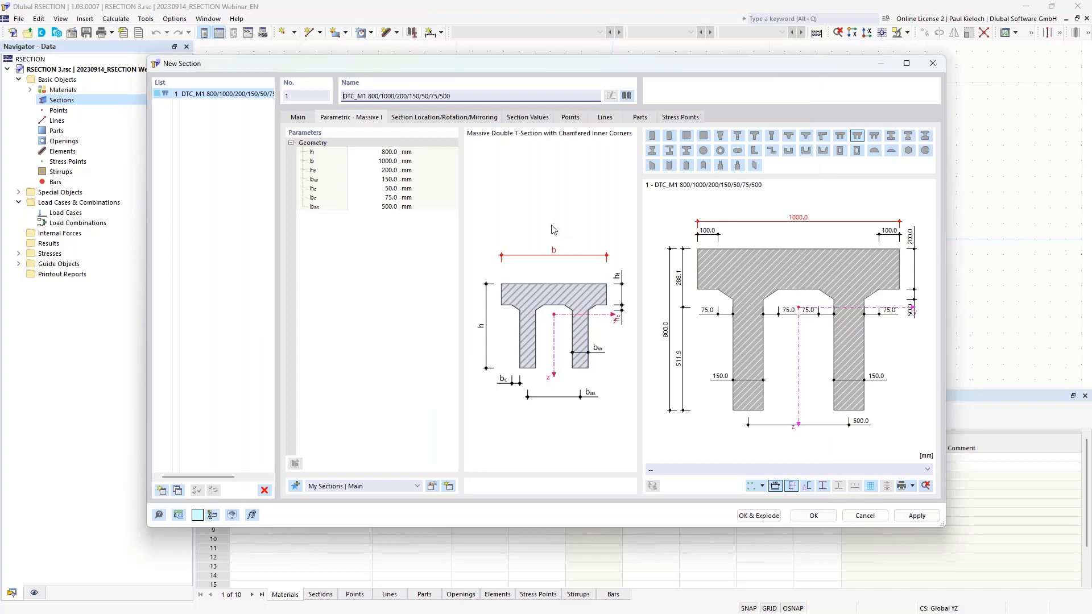
Step: Set the double T-section's dimensions to b 1200, bw 200, bc 50 and bas 600 mm, and create the section
click(387, 97)
text(2)
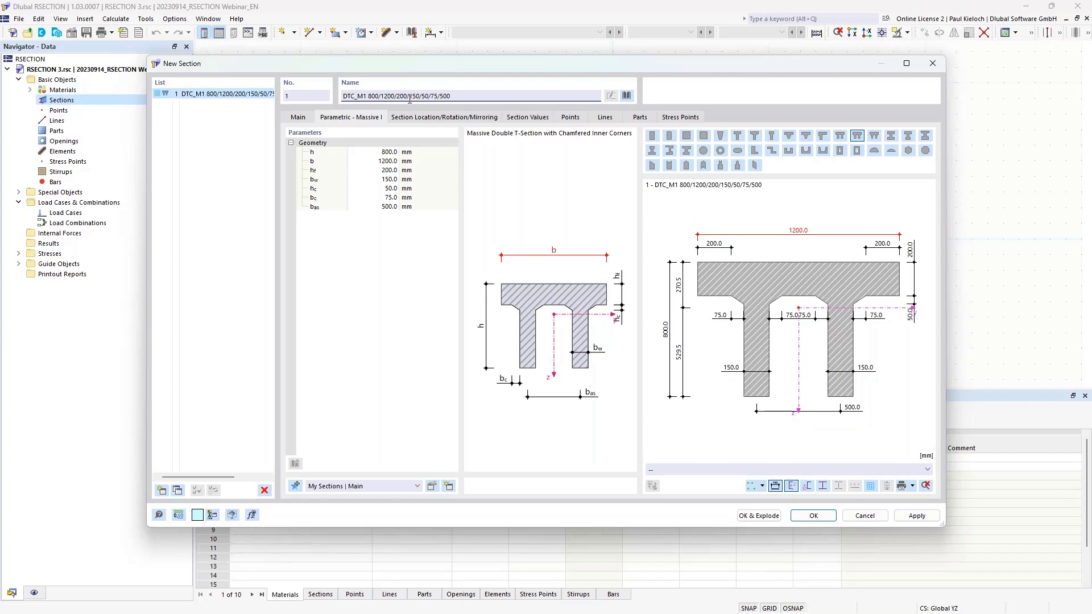
drag(409, 97, 416, 97)
text(20)
drag(430, 96, 438, 96)
text(50)
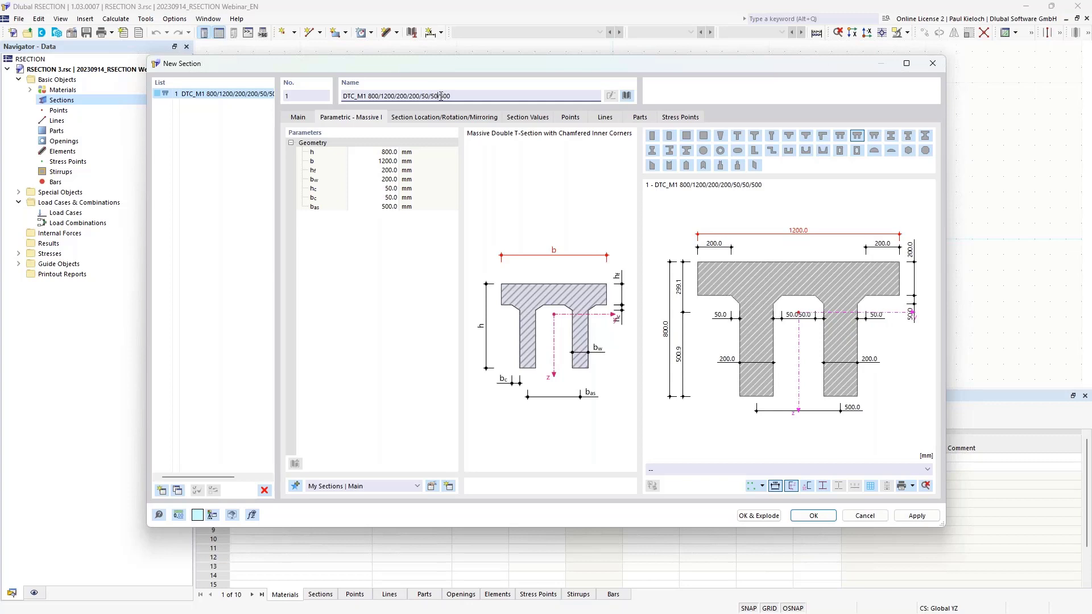
drag(440, 97, 499, 99)
text(600)
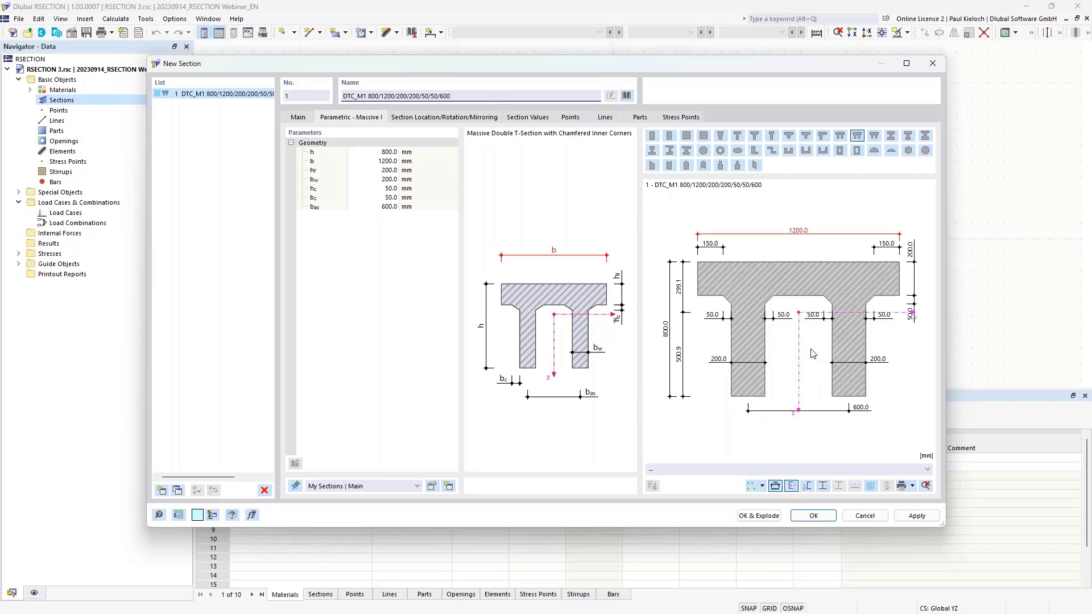
click(814, 516)
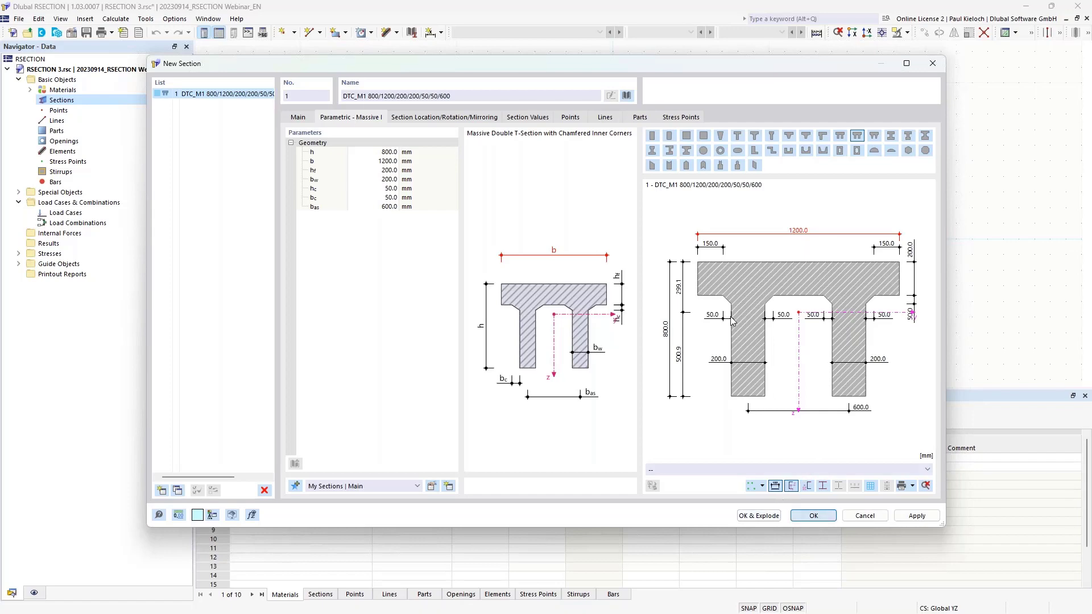
Step: Examine the complete double T-section and the model's material list, selecting the B500S(A) reinforcing steel
scroll(609, 256, down, 4)
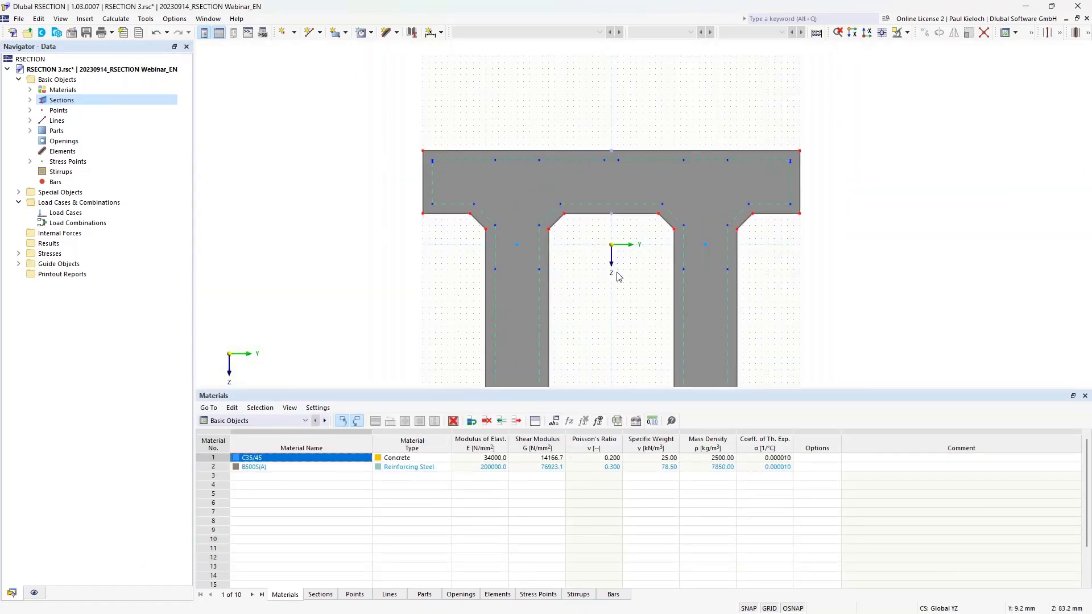
middle_drag(619, 272, 604, 219)
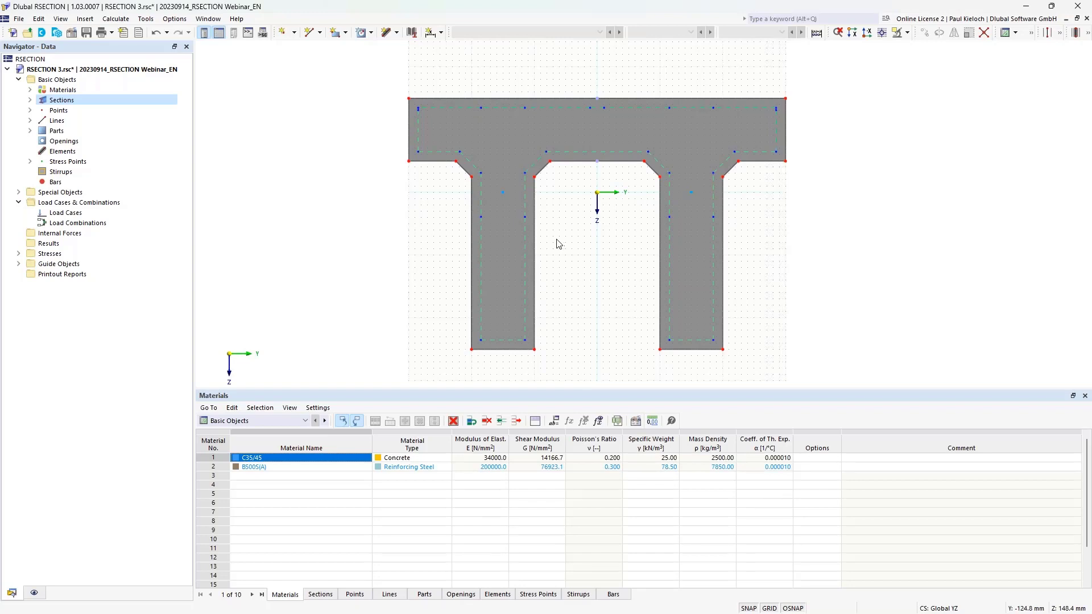
click(30, 90)
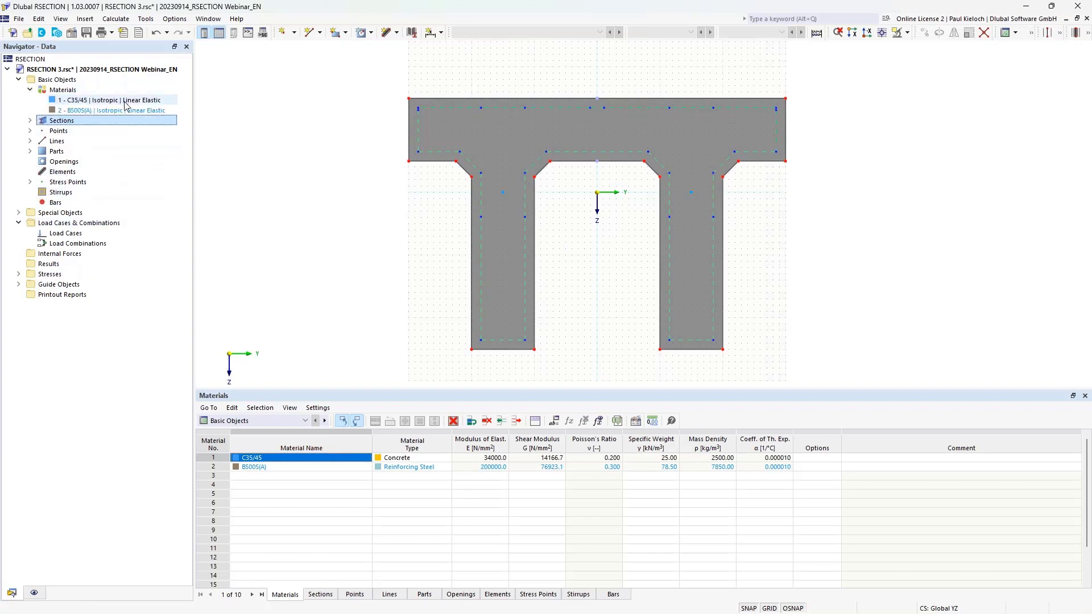
click(170, 111)
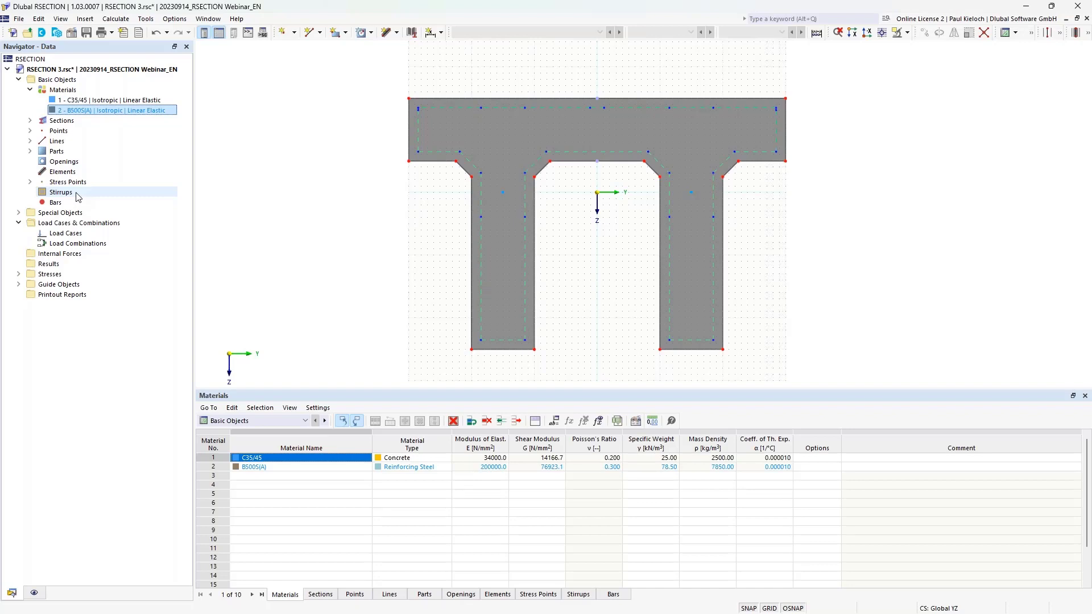
Step: Start a new stirrup in B500S(A) and set the stirrup diameter to 10 mm
right_click(78, 195)
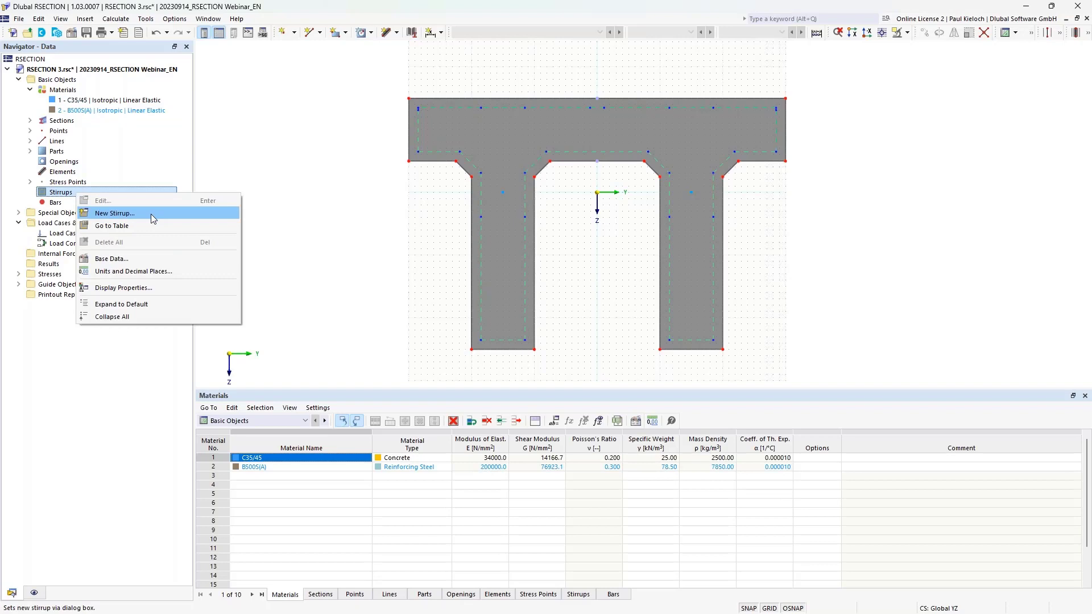
click(144, 213)
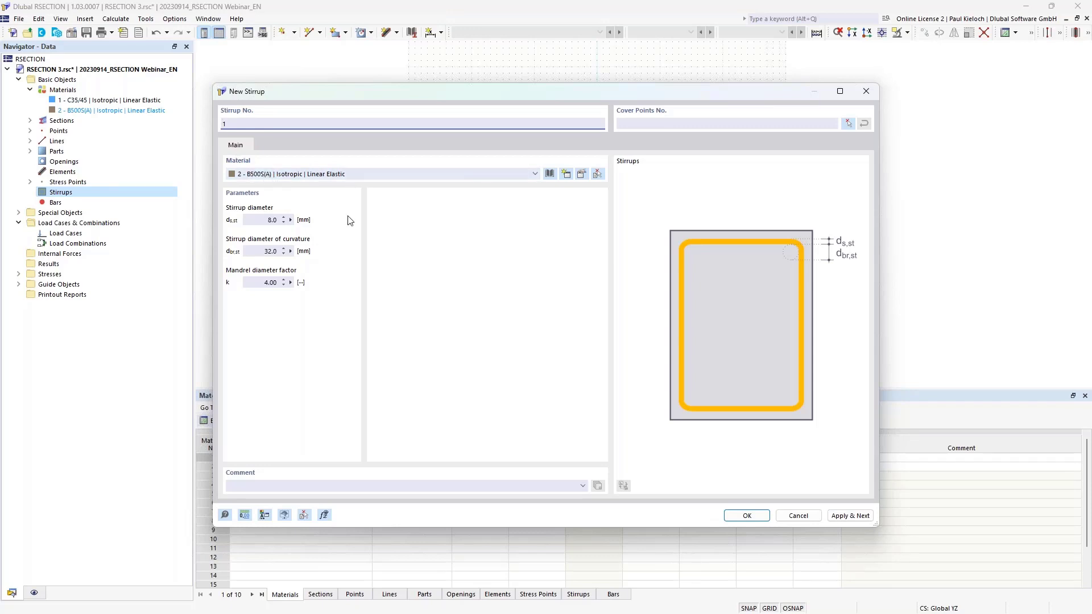
click(269, 220)
text(10)
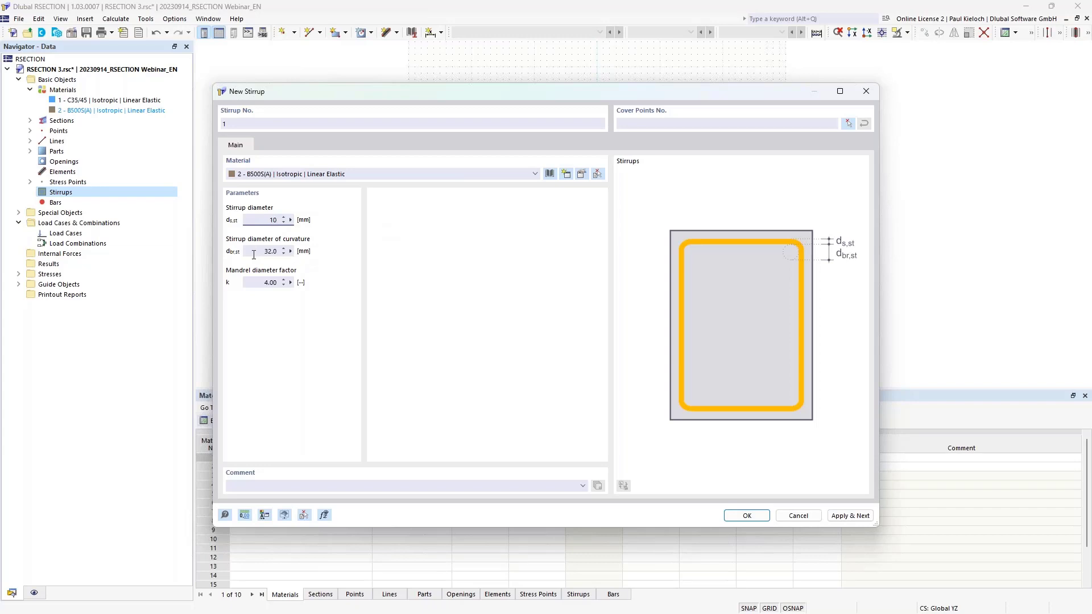
key(Tab)
Step: Assign the four flange corner cover points 514, 507, 505 and 516 as a closed loop ending at 514, and create the flange stirrup
click(849, 123)
scroll(662, 131, up, 2)
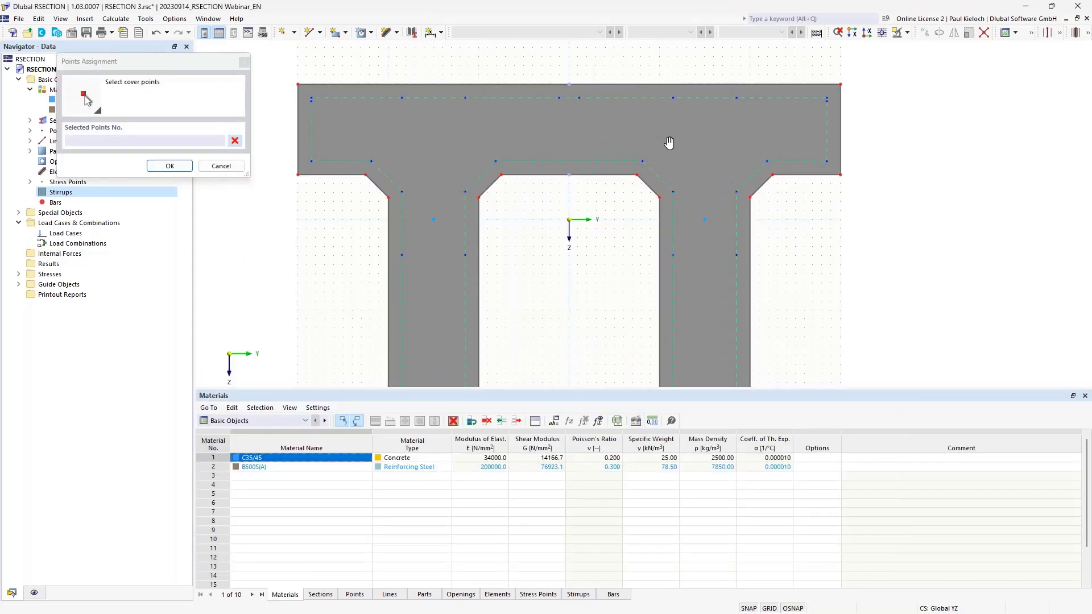
middle_drag(669, 143, 677, 161)
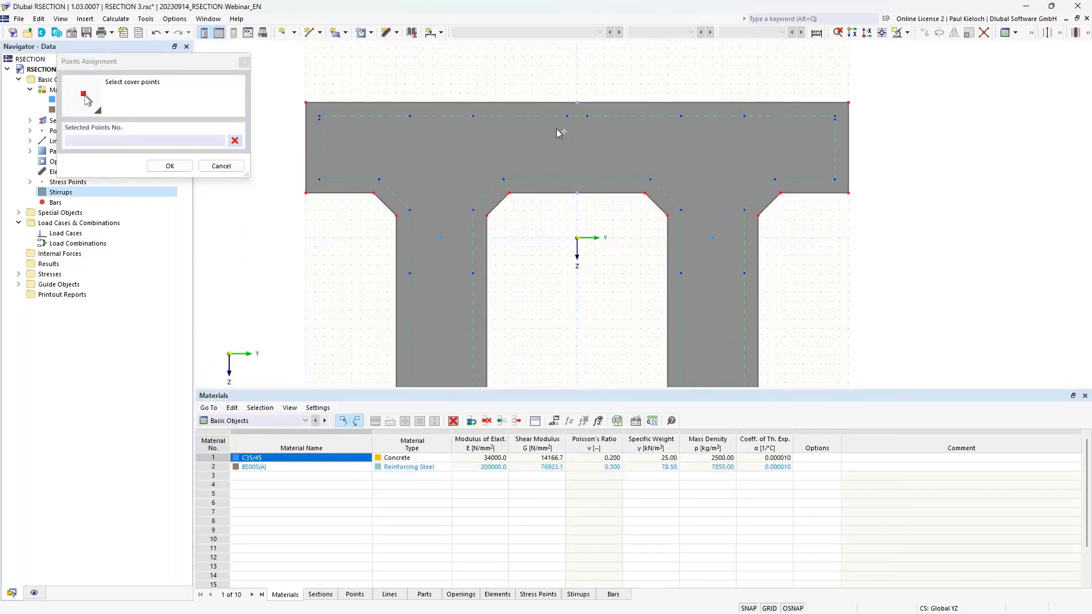
click(319, 115)
click(835, 116)
click(834, 179)
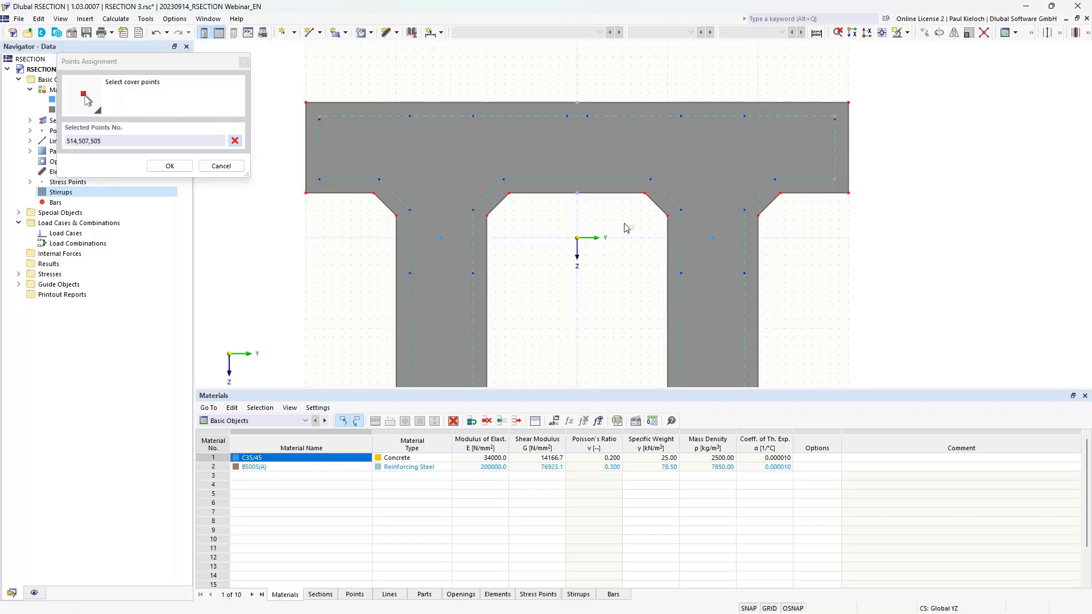
click(319, 180)
click(319, 117)
click(170, 166)
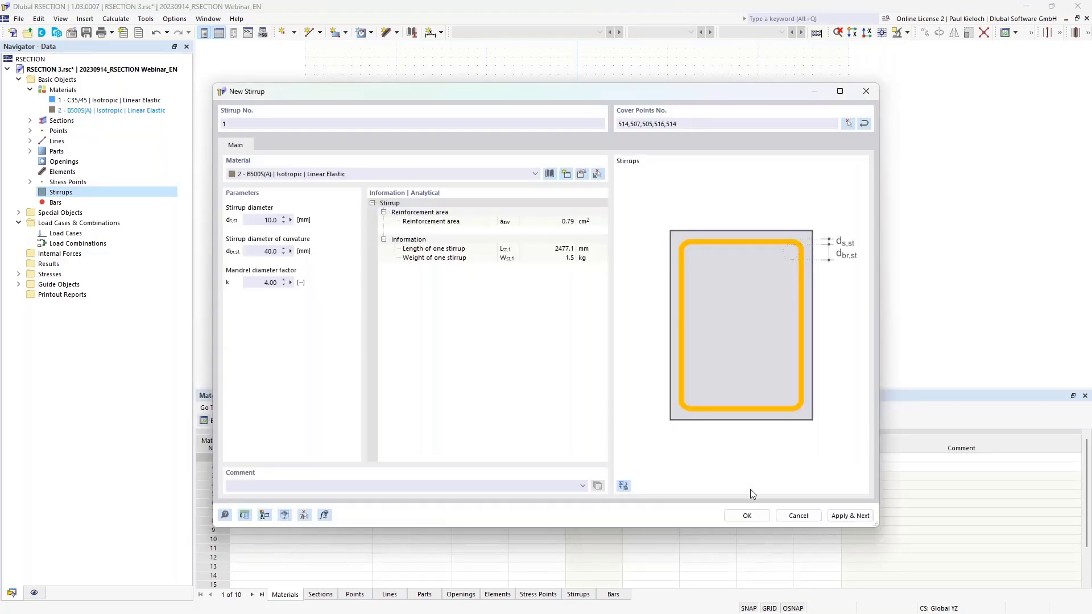
click(758, 516)
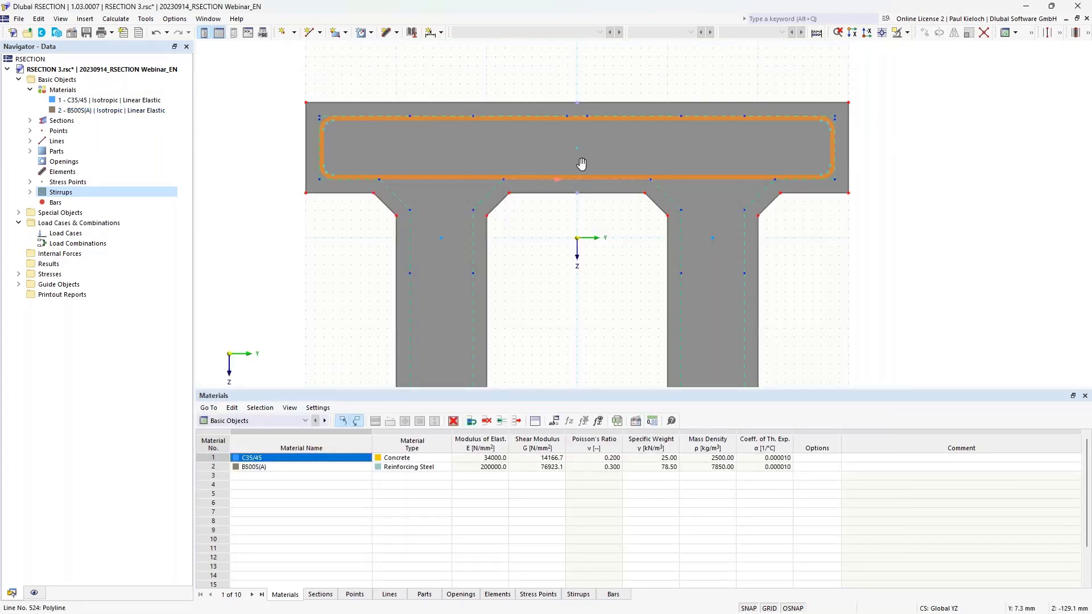
Step: Create a second 10 mm B500S(A) stirrup around the left web through cover points 513, 512, 521, 520 and back to 513
middle_drag(582, 163, 578, 82)
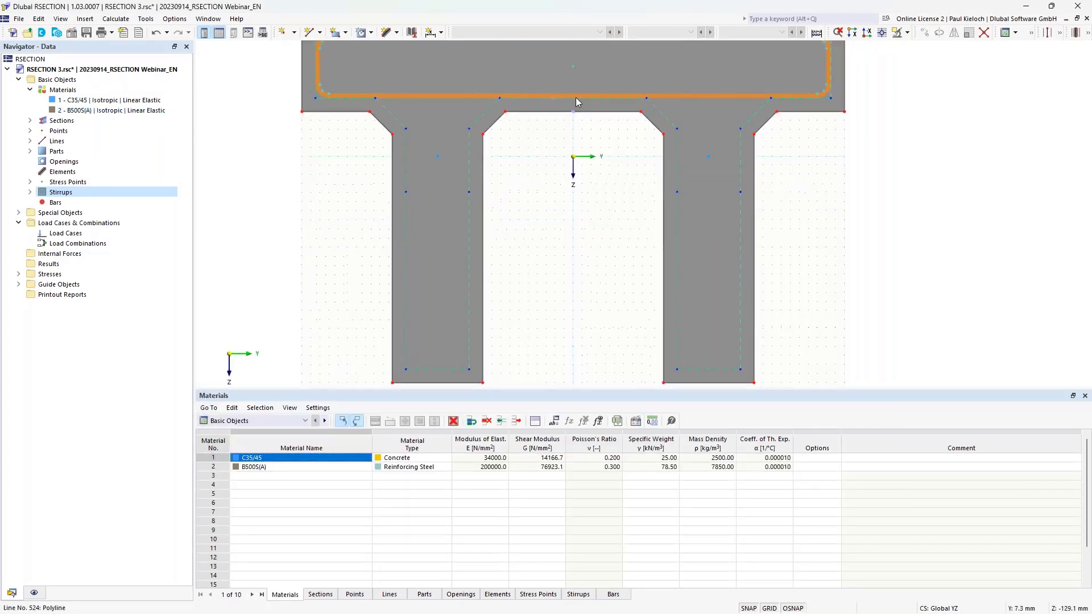
click(30, 192)
scroll(367, 175, down, 1)
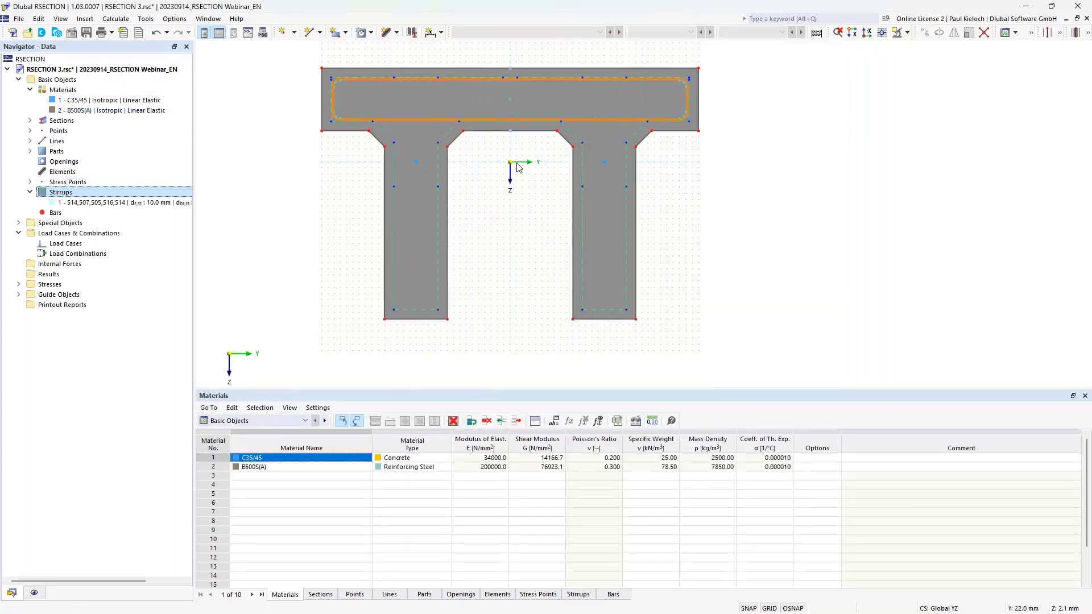
right_click(111, 194)
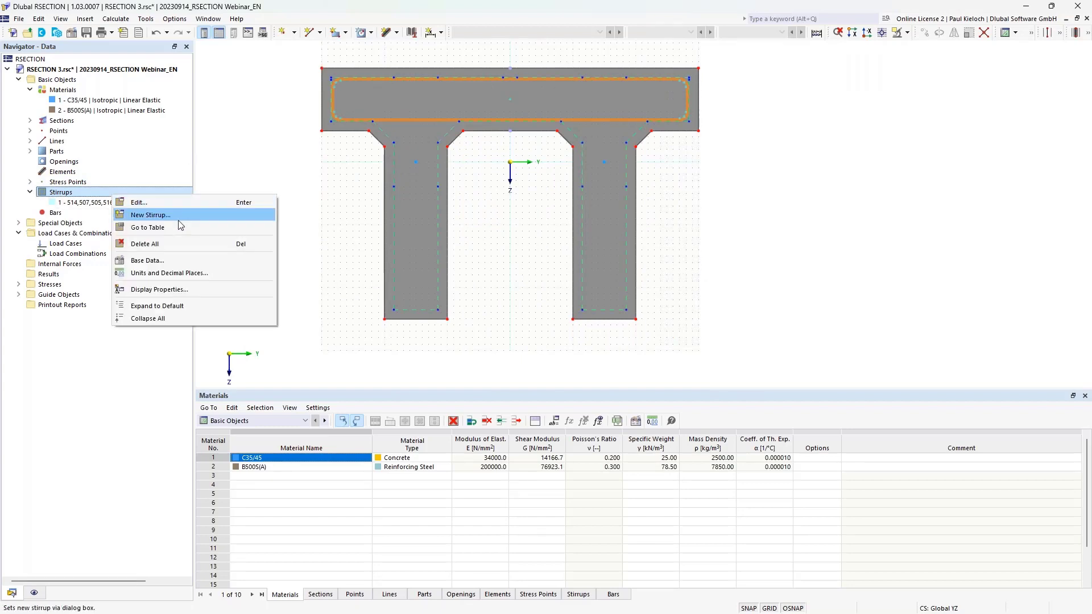
click(186, 215)
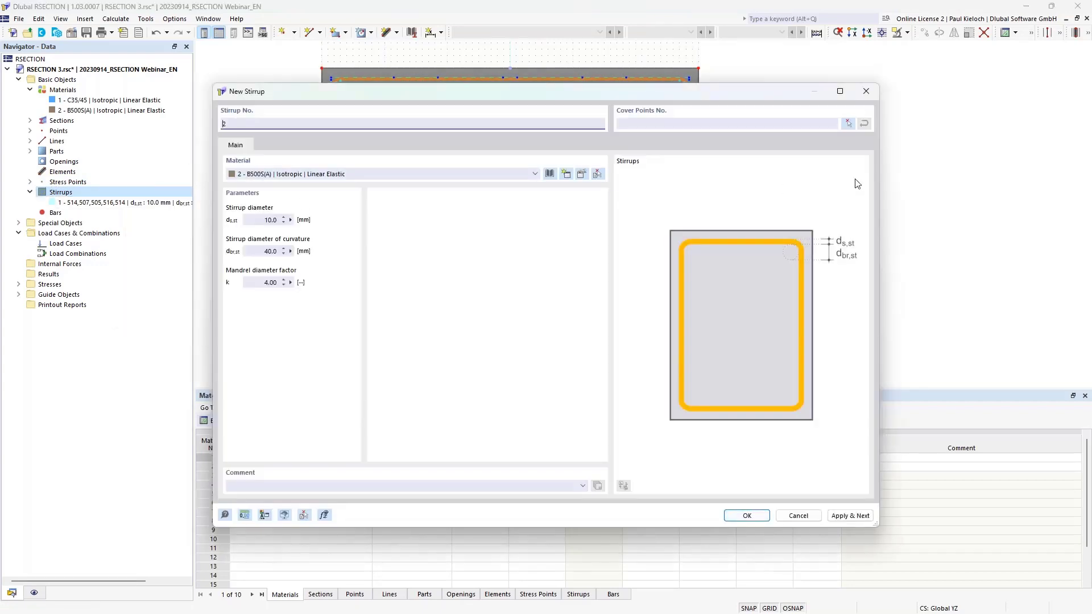
click(849, 126)
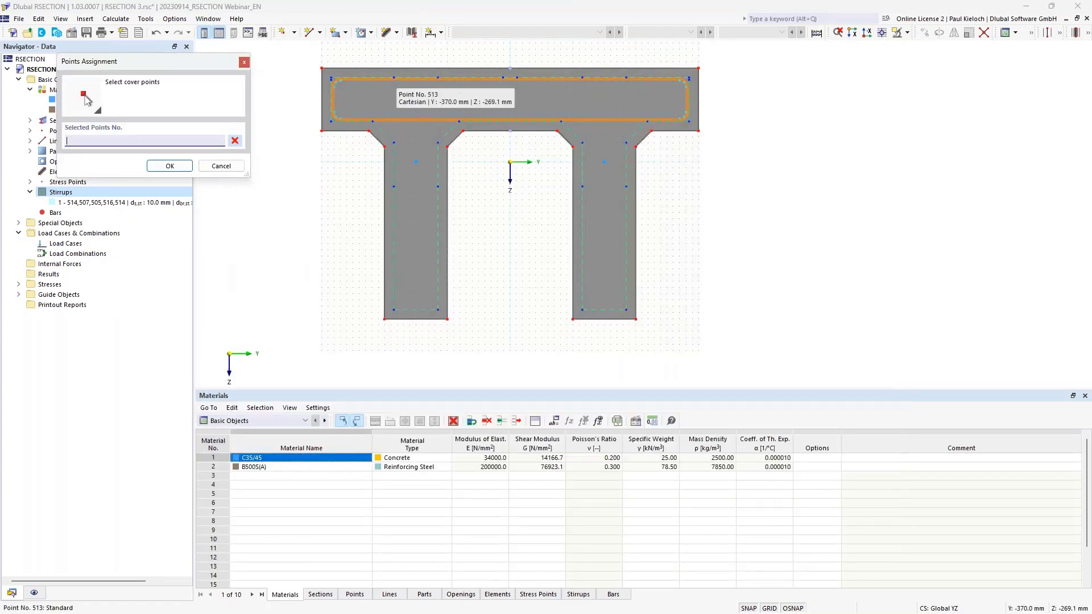
click(438, 78)
click(438, 310)
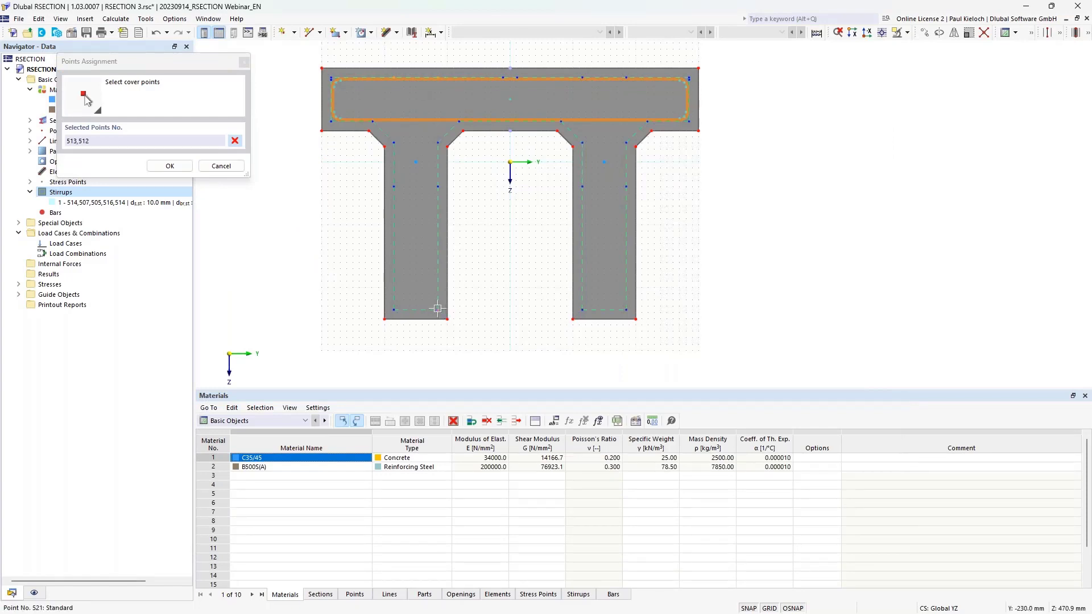
click(394, 310)
click(394, 142)
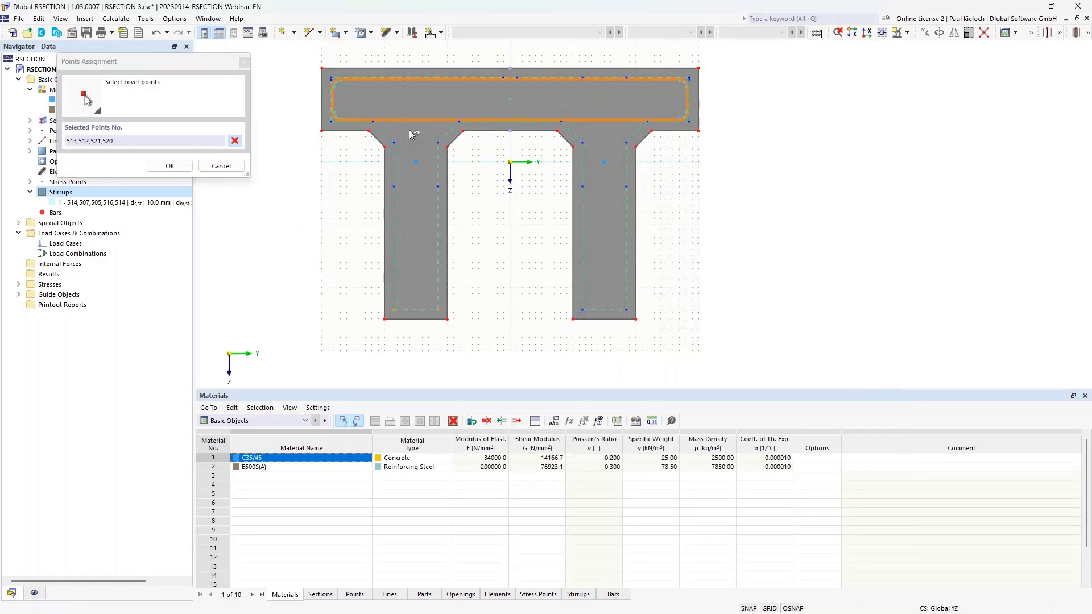
click(394, 78)
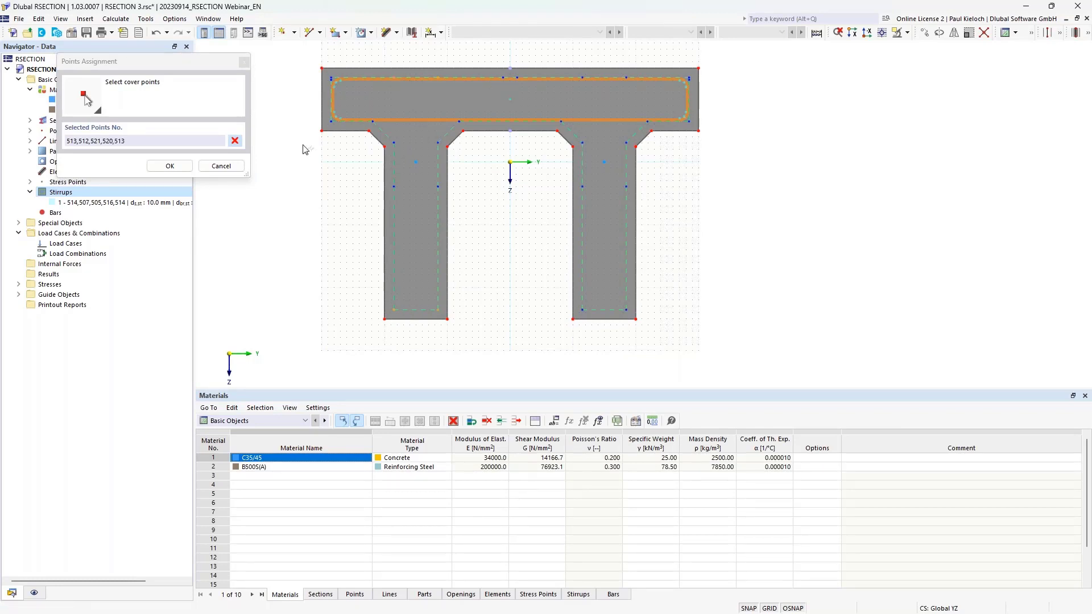
click(170, 166)
click(754, 518)
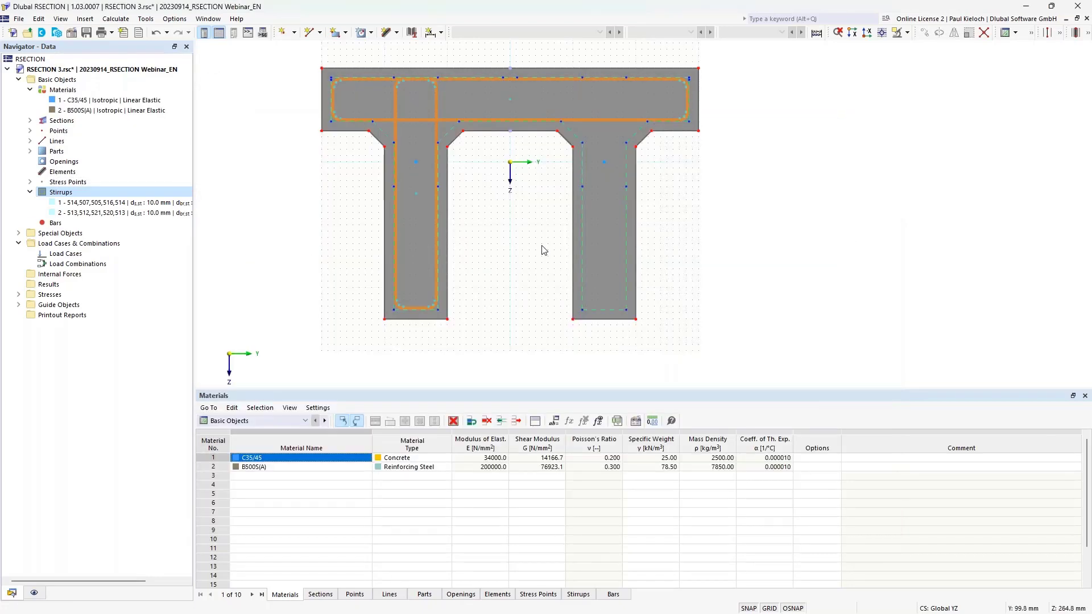
Step: Create a third 10 mm stirrup around the right web through cover points 509, 508, 501, 528 and back to 509, and save the model
right_click(117, 192)
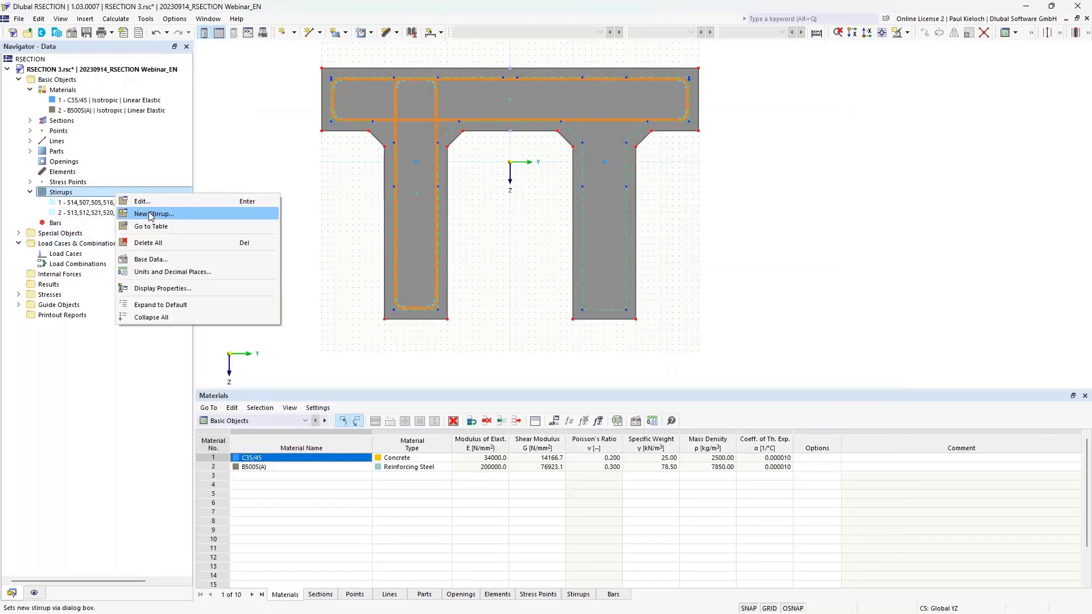
click(142, 212)
click(848, 123)
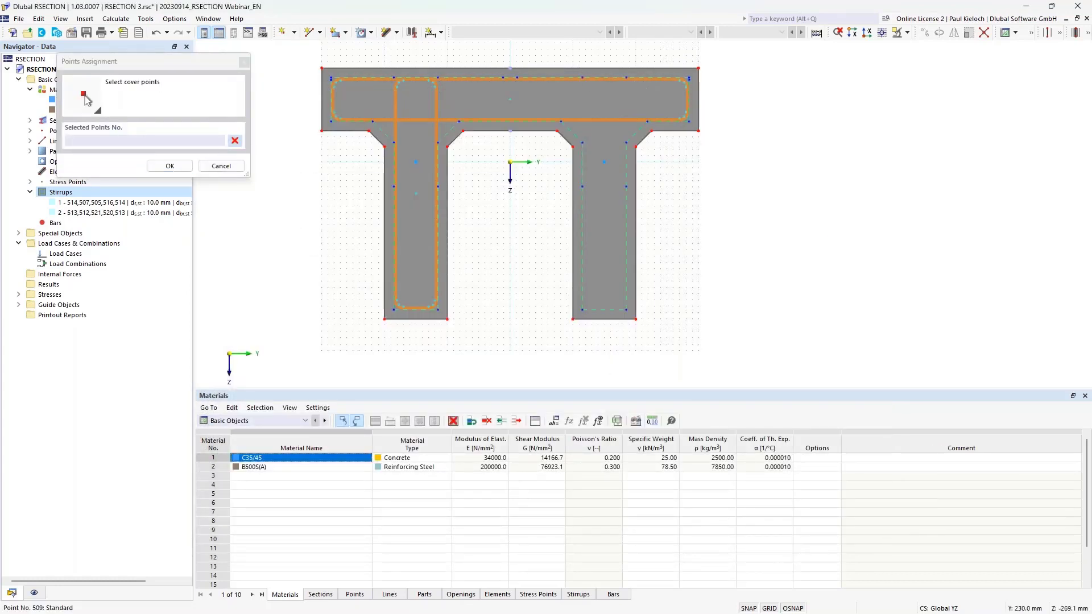
click(624, 78)
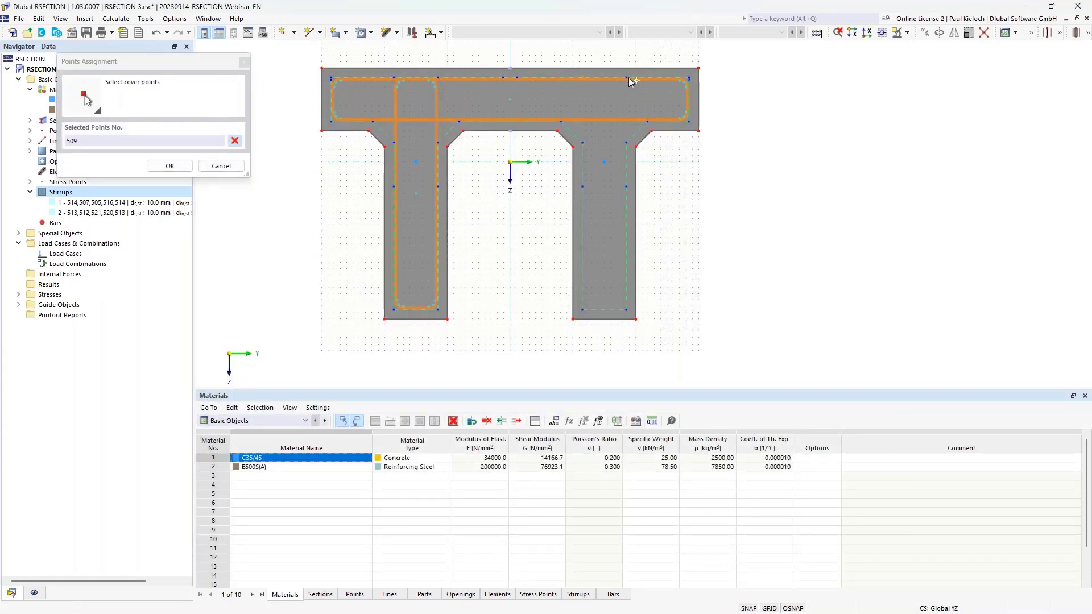
click(634, 141)
click(625, 310)
click(582, 310)
click(582, 78)
click(170, 165)
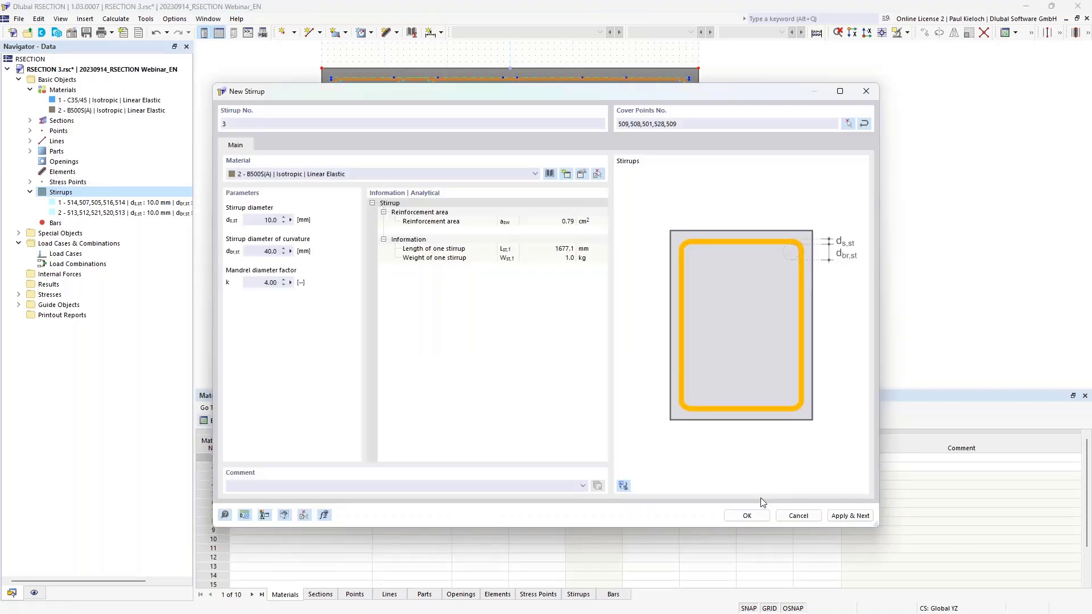
click(760, 515)
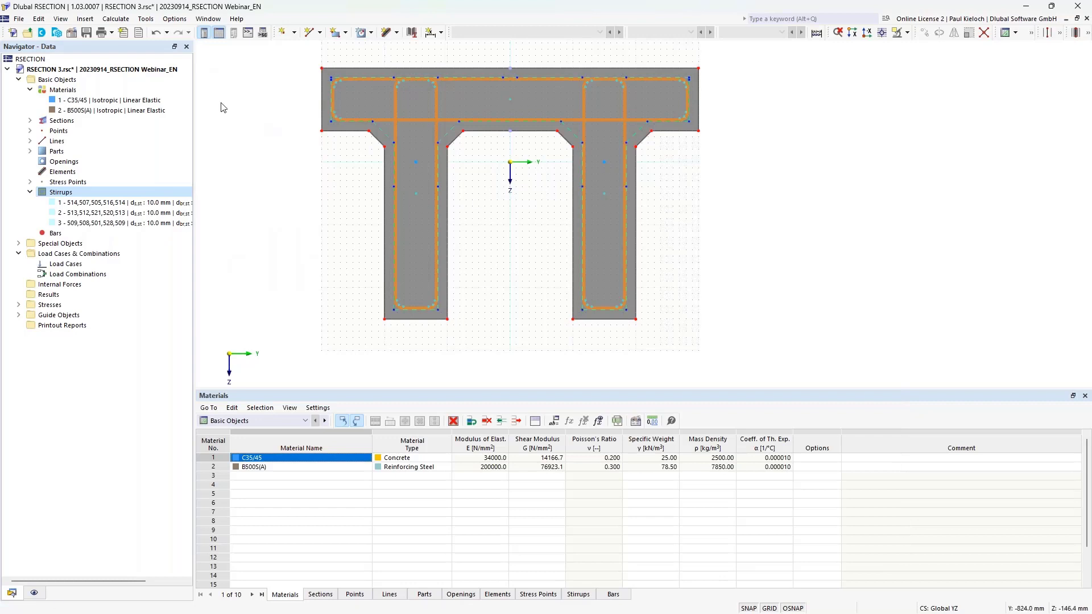
click(87, 32)
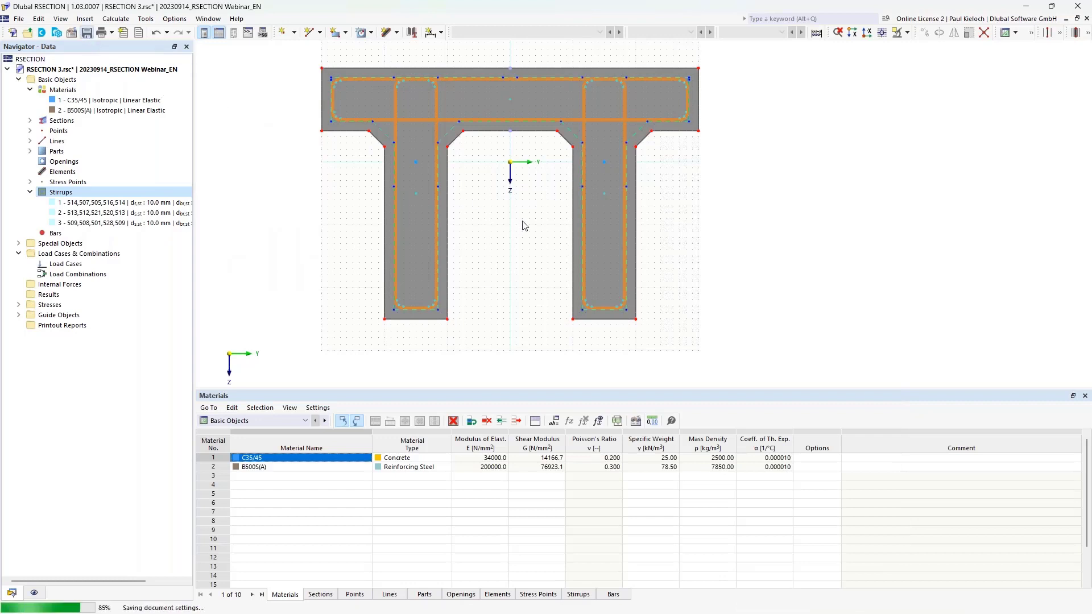
Step: Start a new reinforcement bar and set its definition type to Single | Point
scroll(541, 236, up, 3)
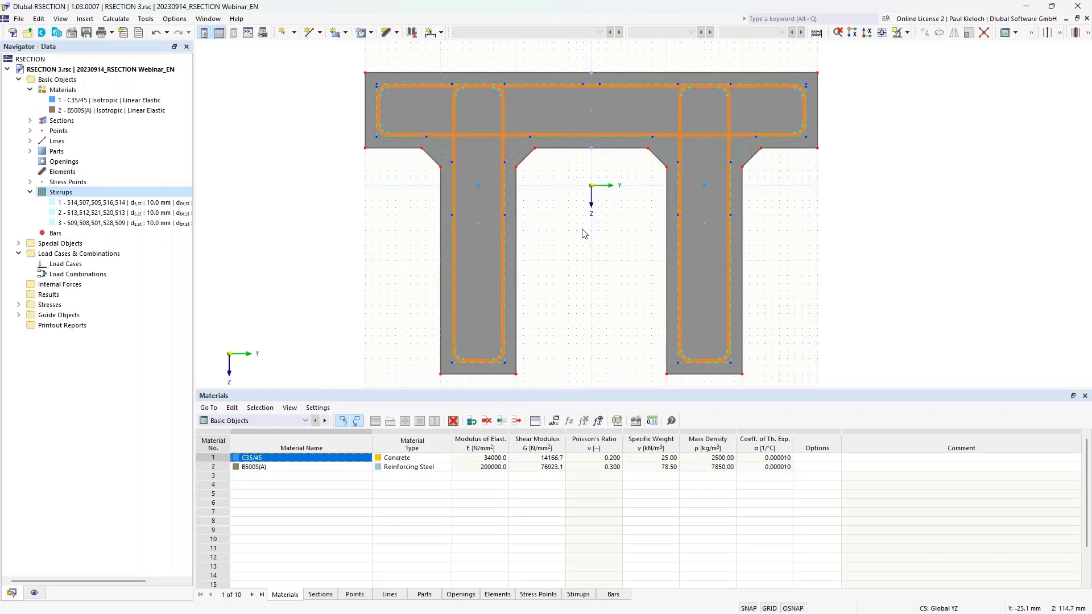
click(63, 234)
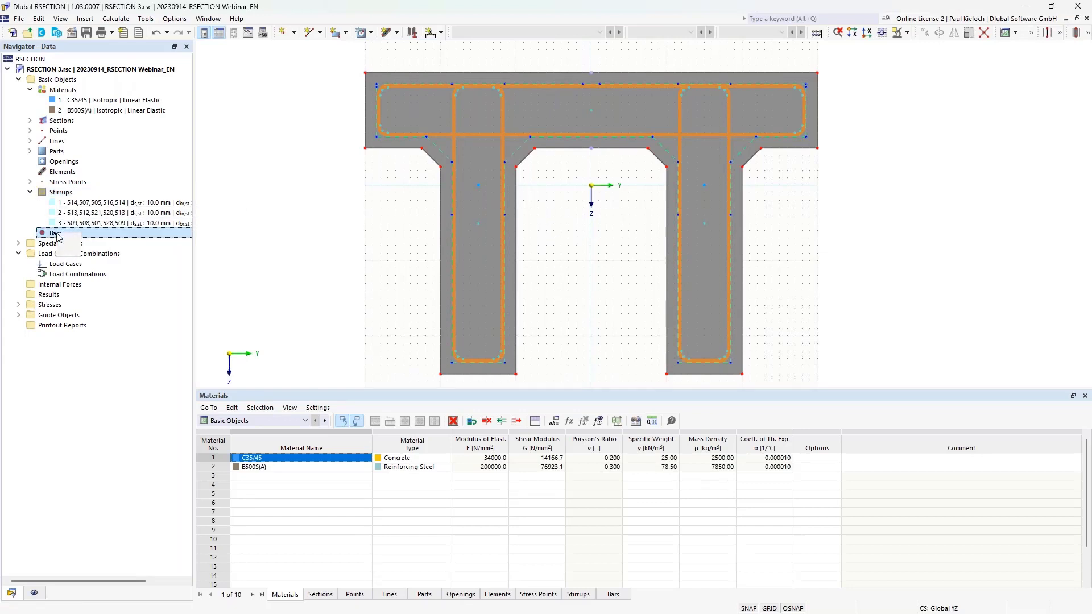
right_click(58, 234)
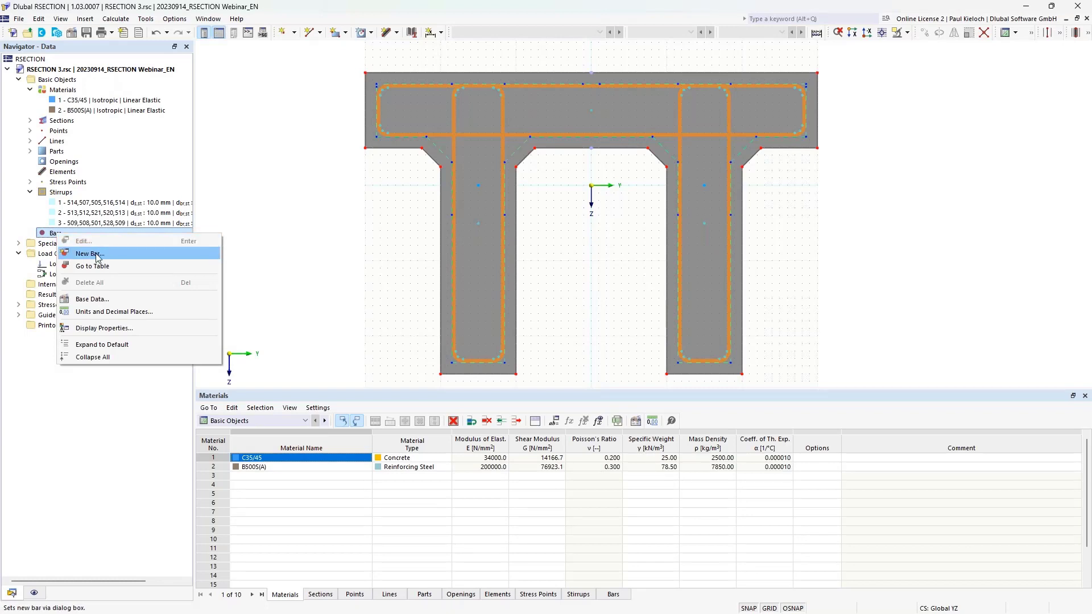
click(97, 255)
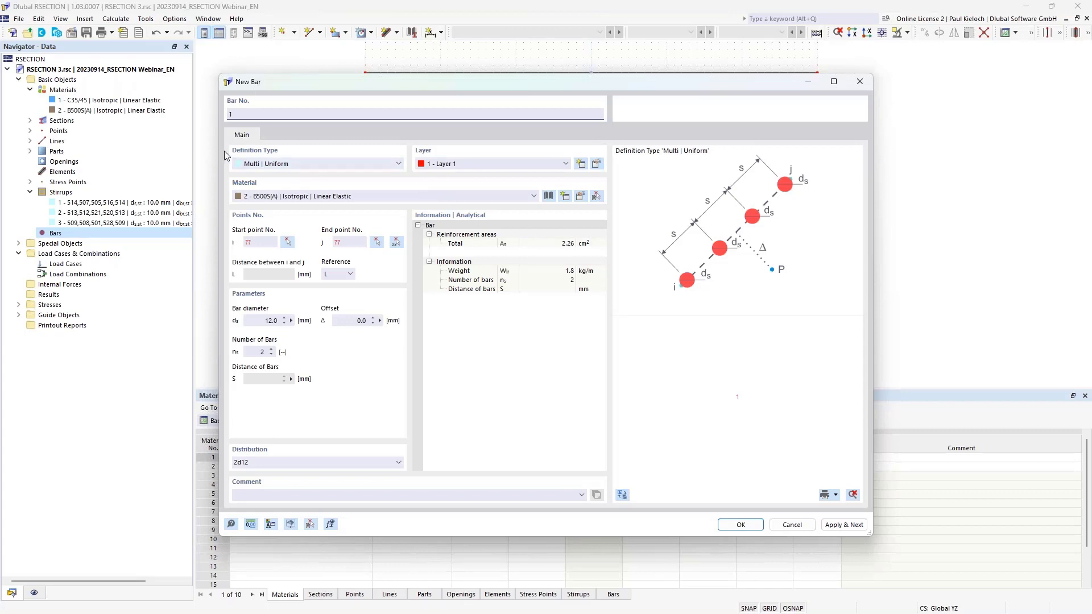
click(324, 164)
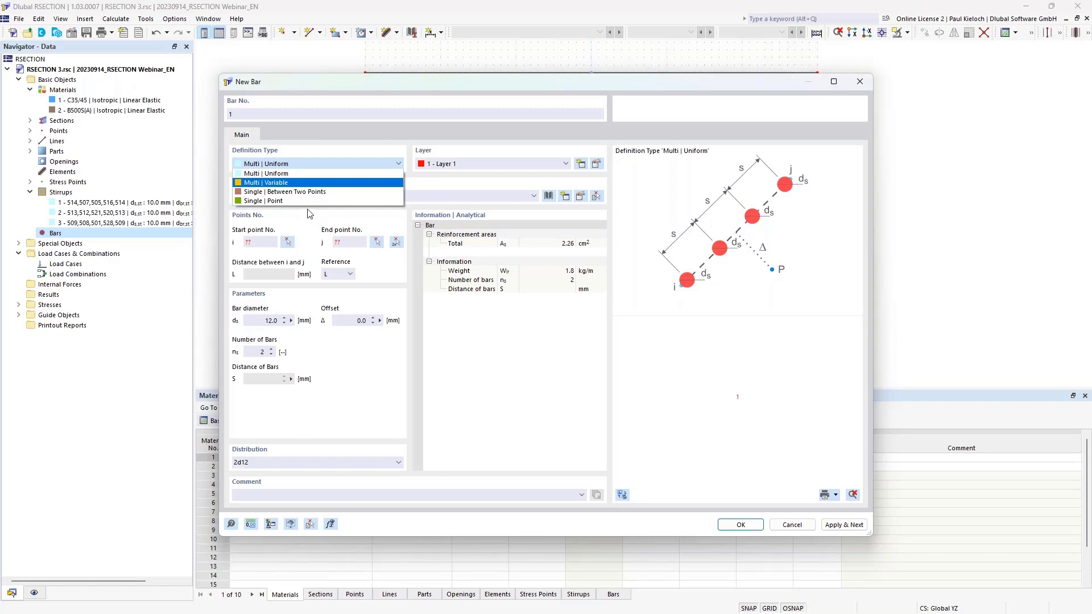
click(280, 202)
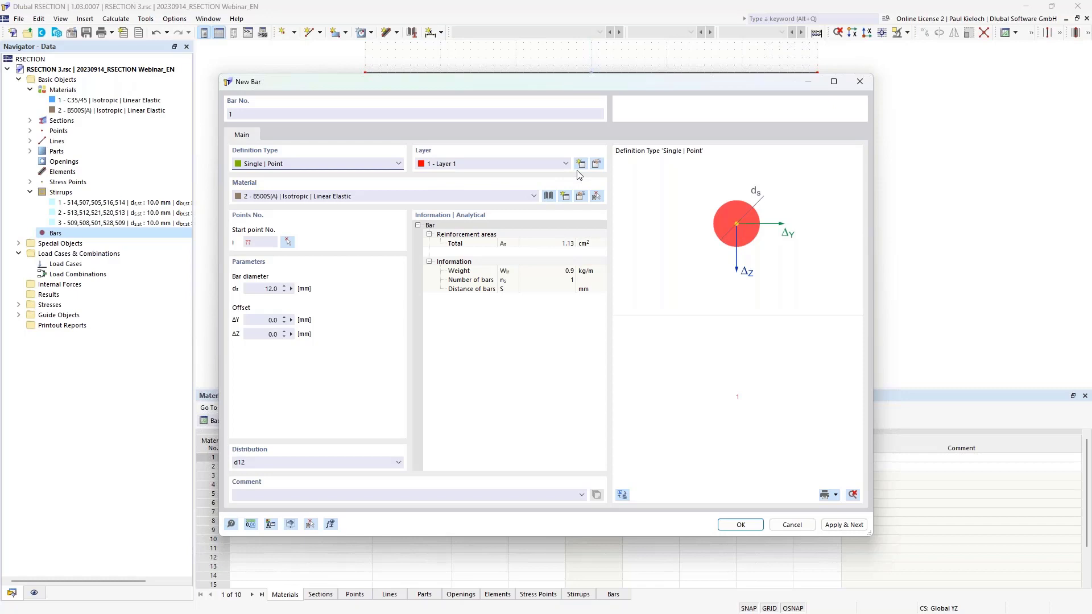
Step: Rename the existing reinforcement layer as "top" and add a second layer named "bottom"
click(596, 164)
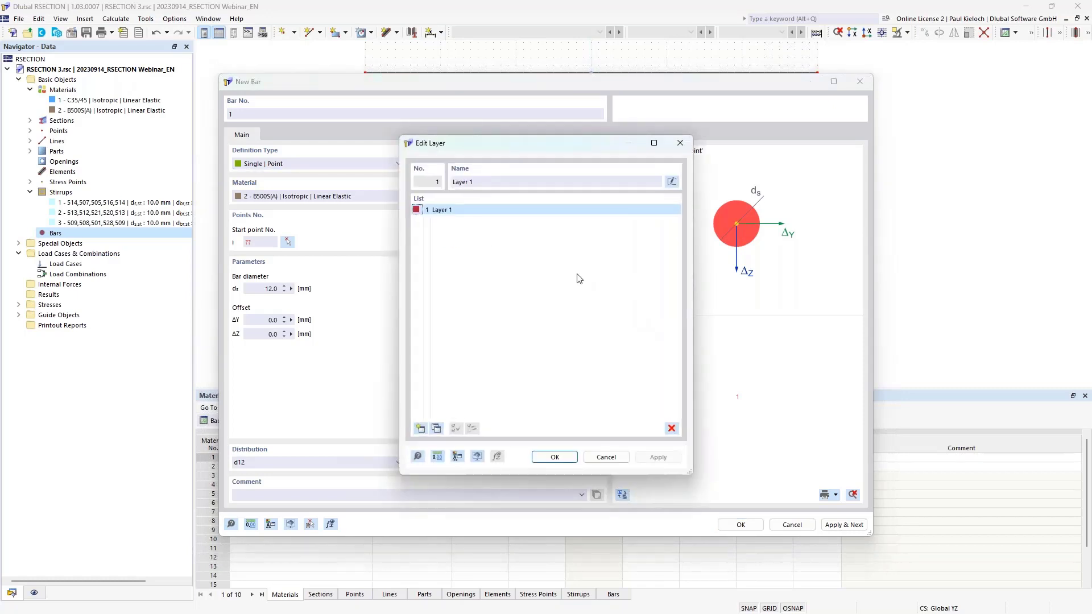
drag(480, 181, 451, 182)
text(top)
click(420, 428)
drag(483, 182, 452, 182)
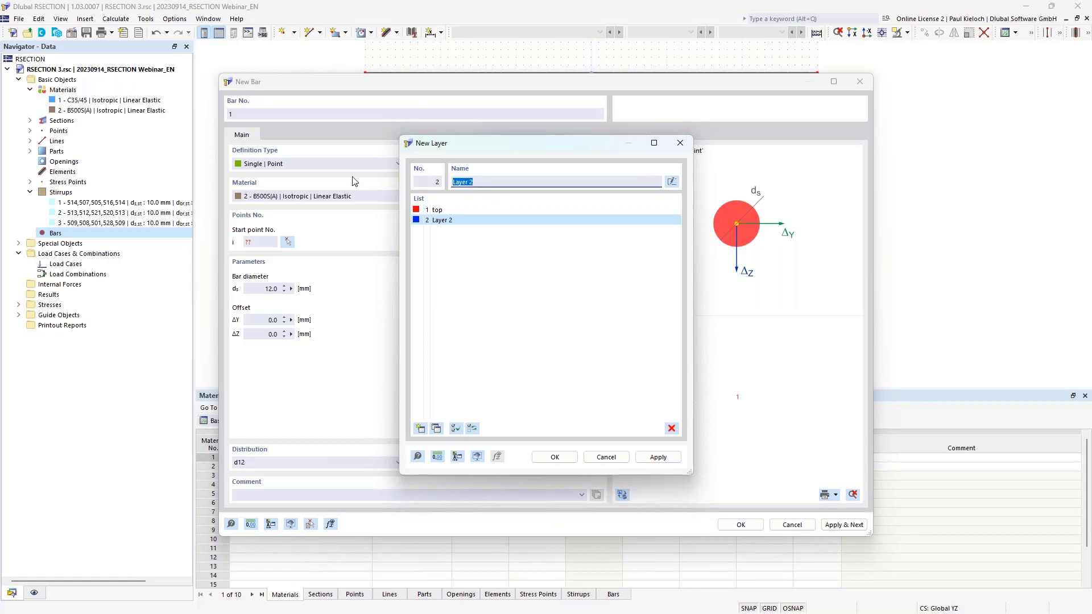
text(bottom)
Step: Add a third layer named "bottom - additional" and a fourth named "on sides", and accept the layer list
click(420, 428)
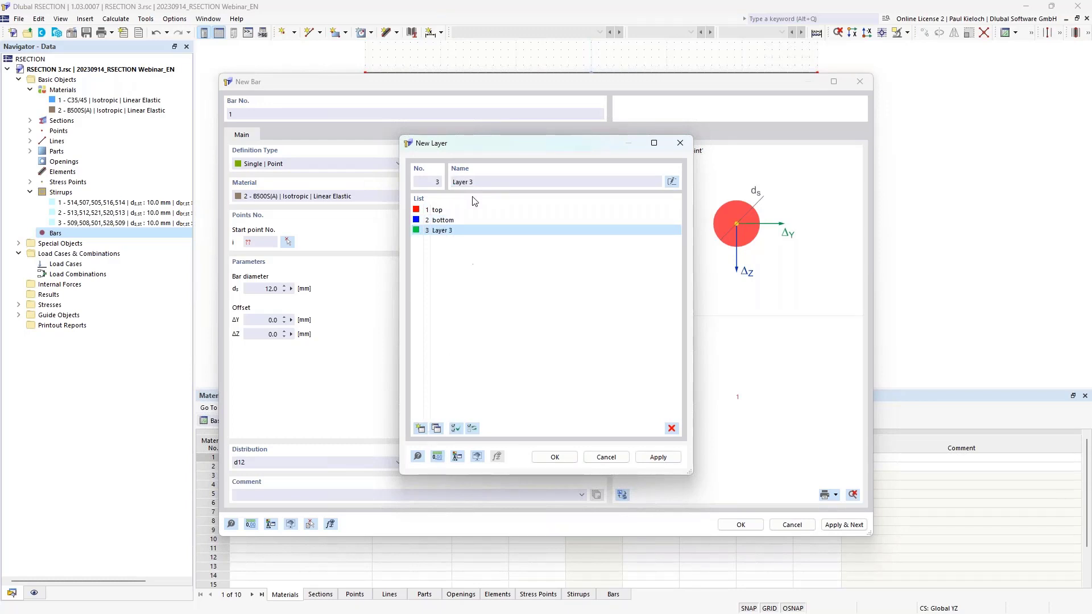
drag(485, 182, 452, 182)
text(bottom - additional)
click(421, 427)
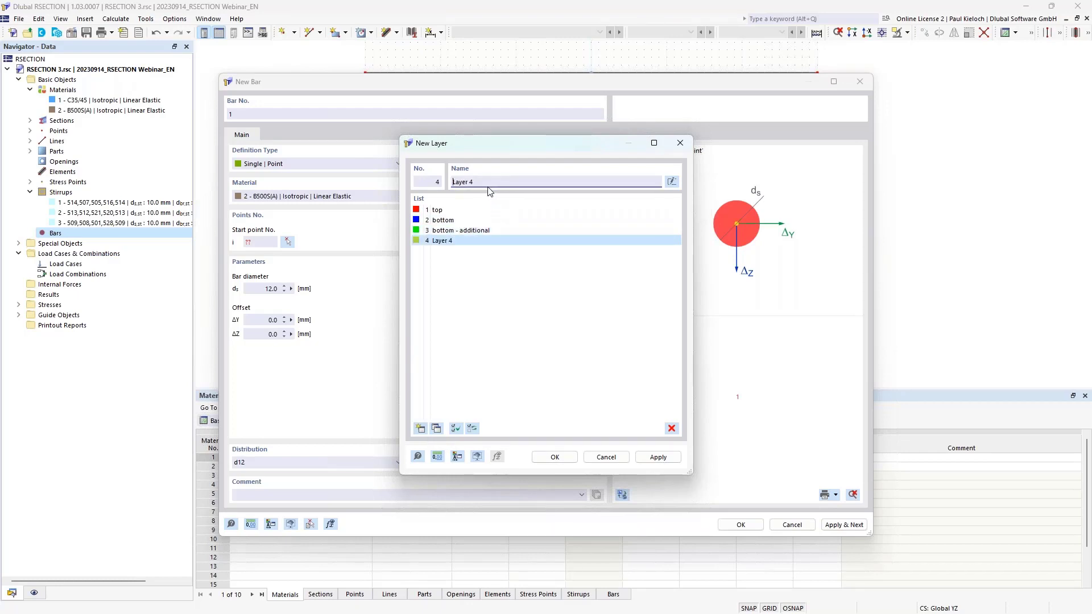
drag(488, 182, 452, 182)
text(on sides)
click(557, 456)
Step: Assign the bar to the top layer and place it, 12 mm in diameter, at point 532 in the flange stirrup's upper-left corner
click(477, 165)
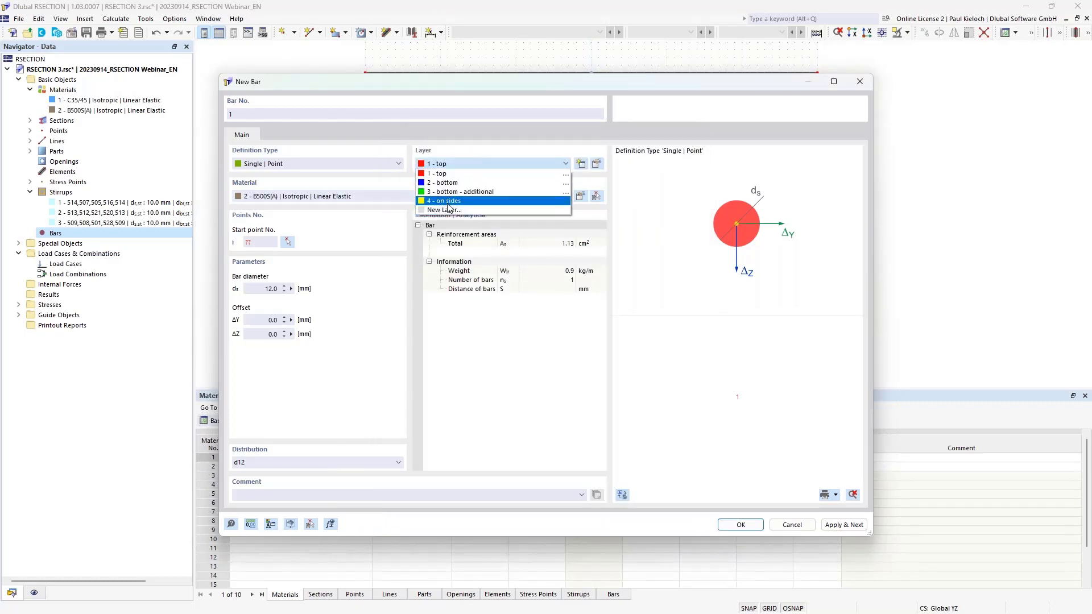
click(444, 174)
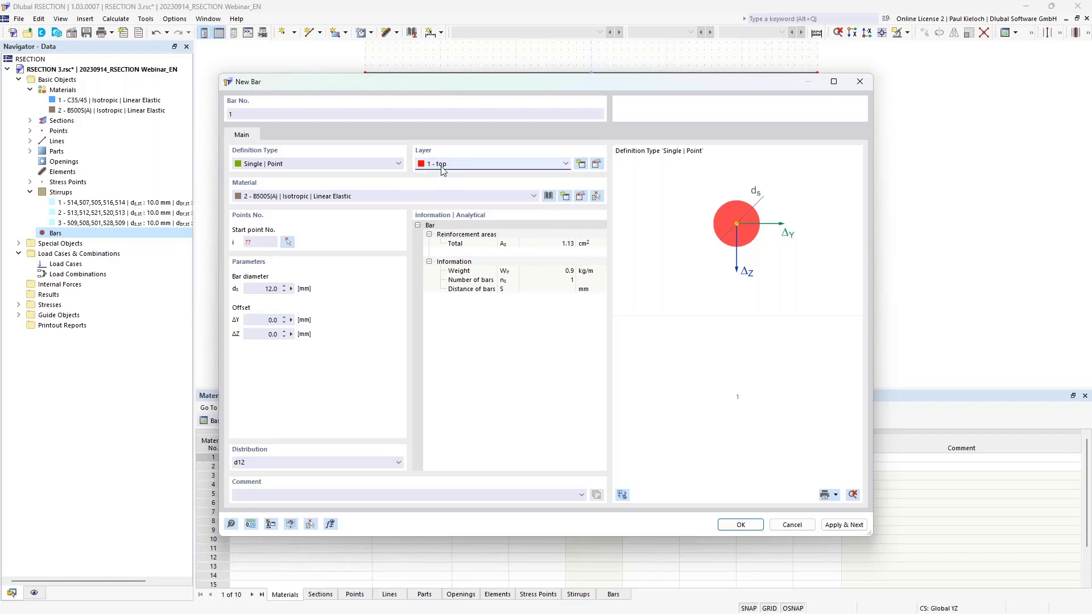
click(287, 245)
scroll(398, 67, up, 3)
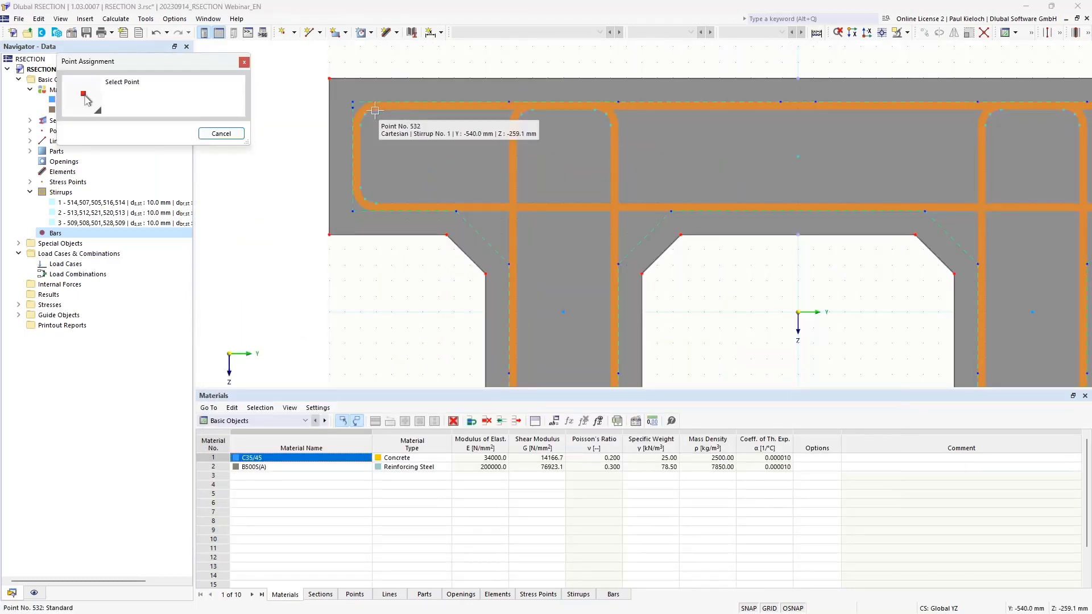
click(374, 110)
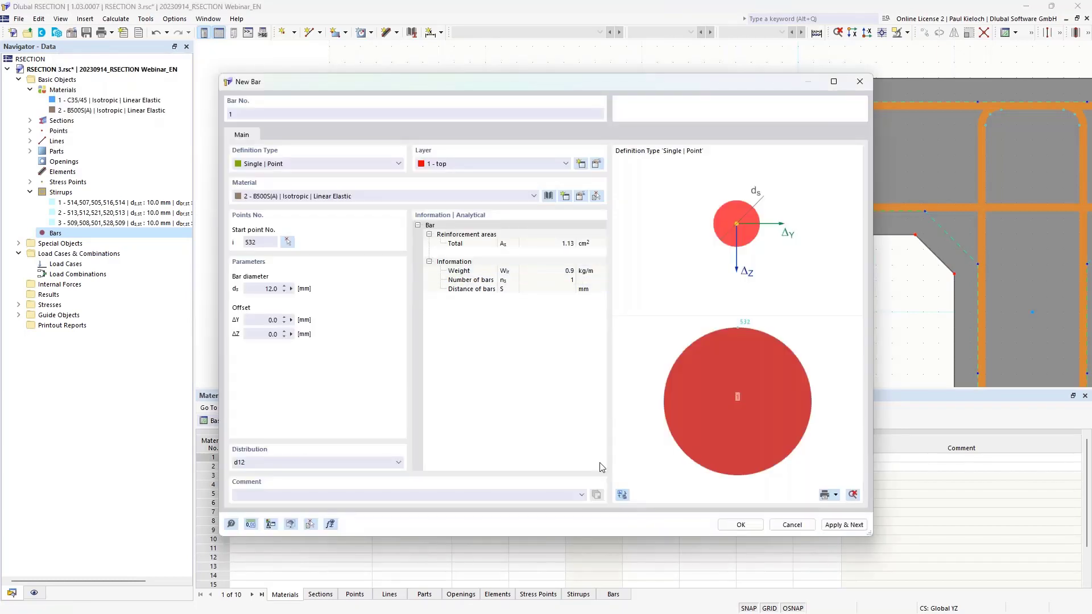
click(741, 525)
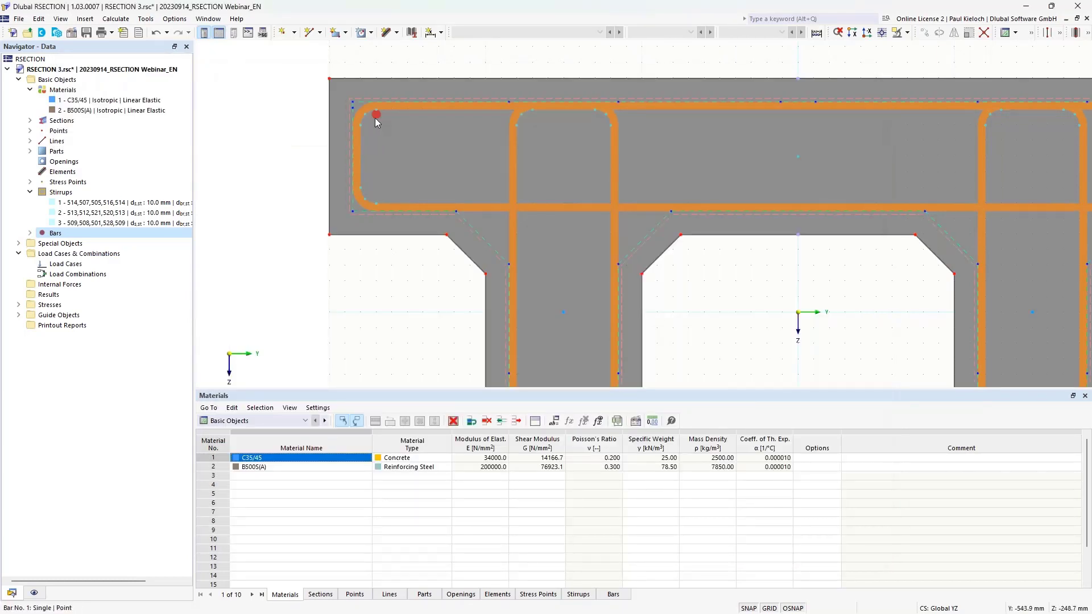
Step: Add a Single | Point bar, 12 mm in diameter on the top layer, at point 533 in the flange stirrup's upper-right corner
mouse_move(376, 117)
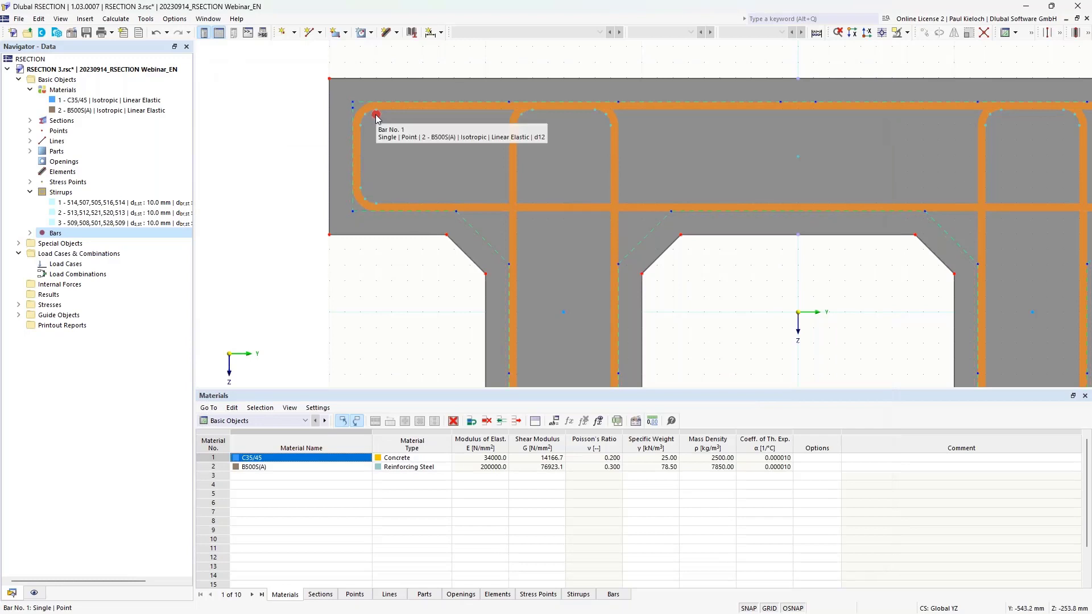
scroll(375, 115, down, 3)
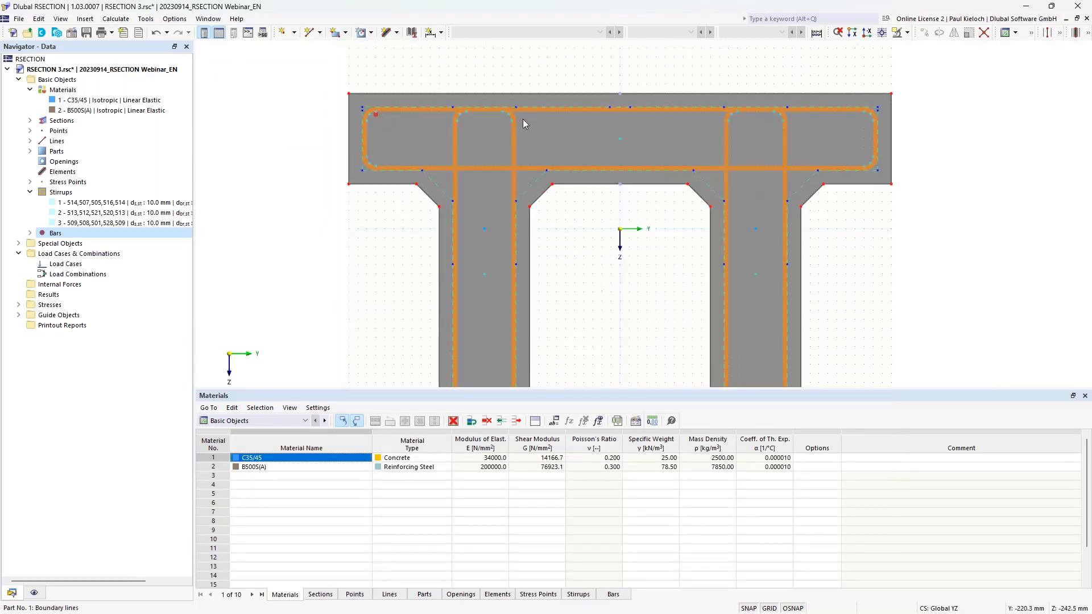
scroll(523, 120, up, 1)
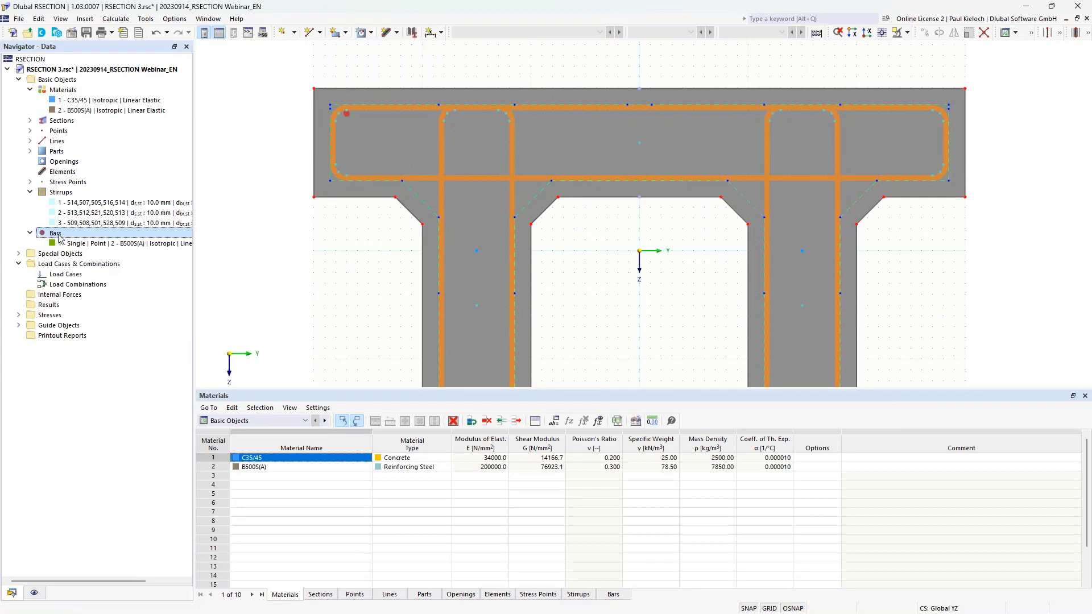
click(31, 233)
right_click(66, 237)
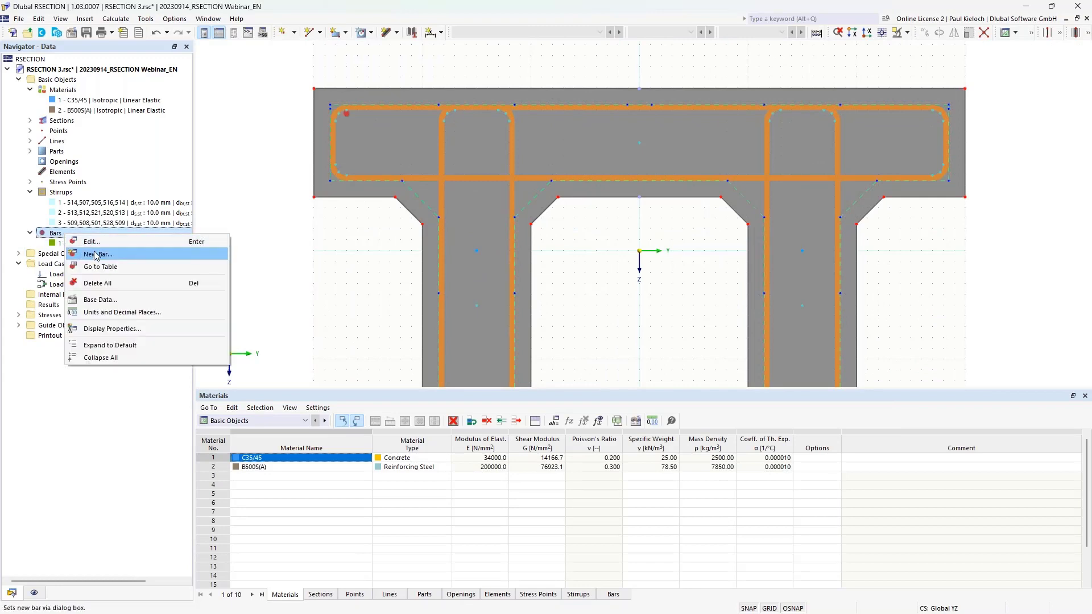
click(142, 263)
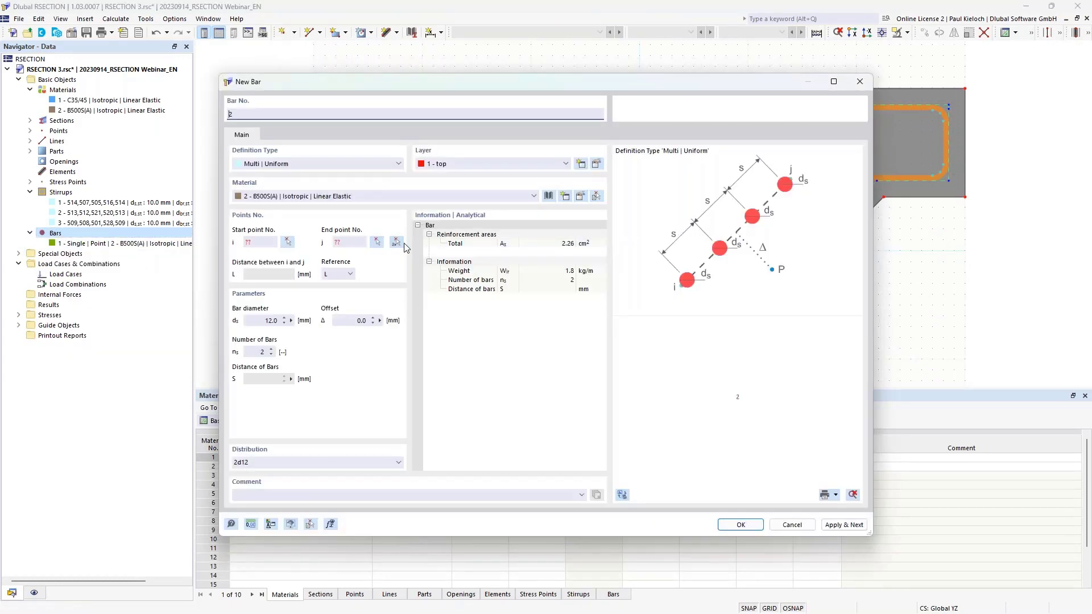
click(365, 164)
click(351, 199)
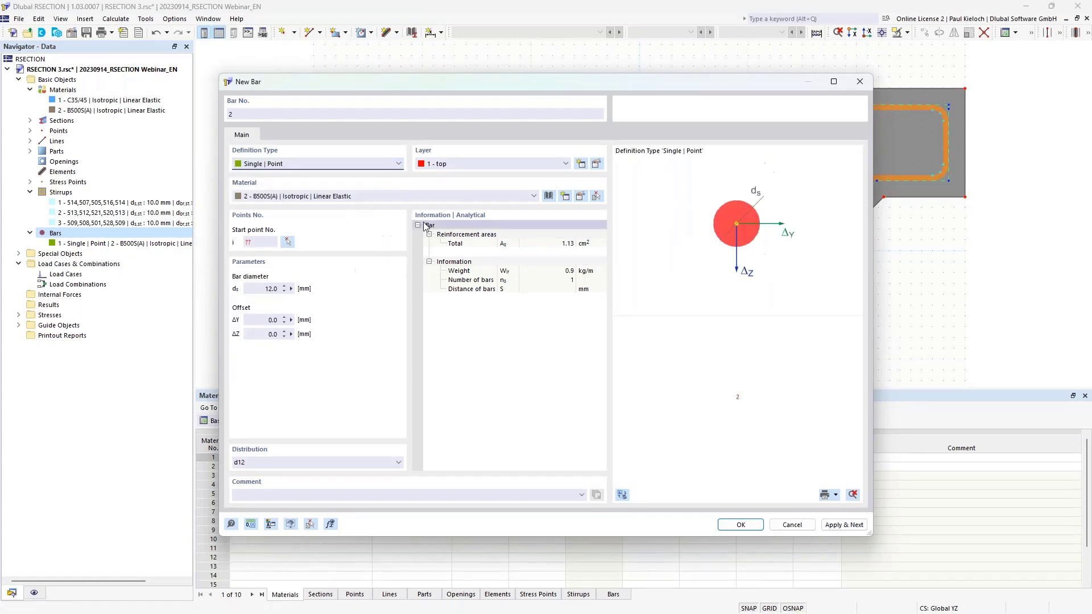
click(287, 242)
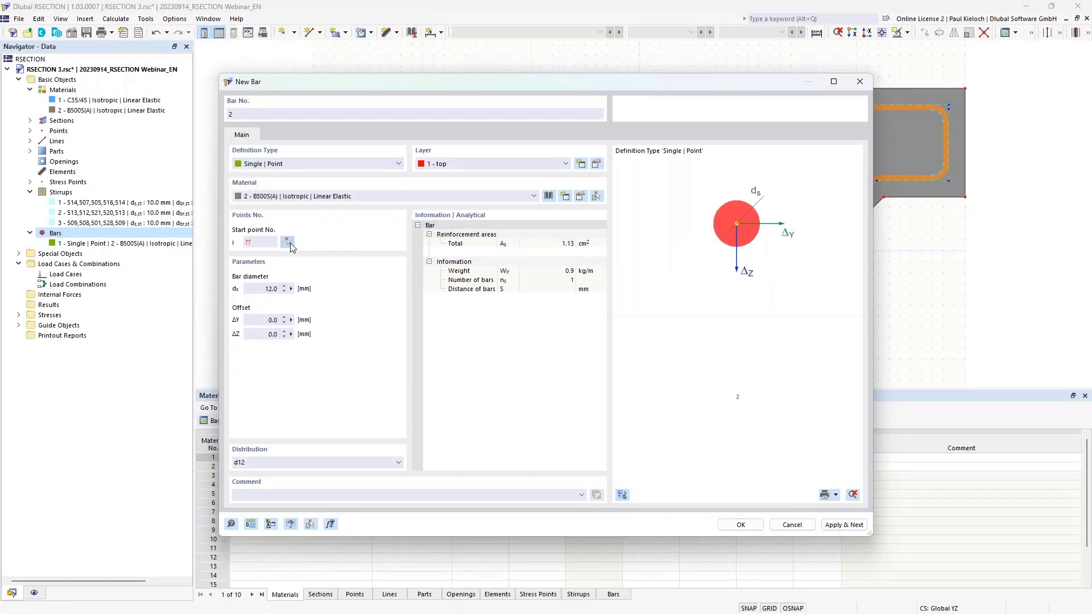
click(932, 111)
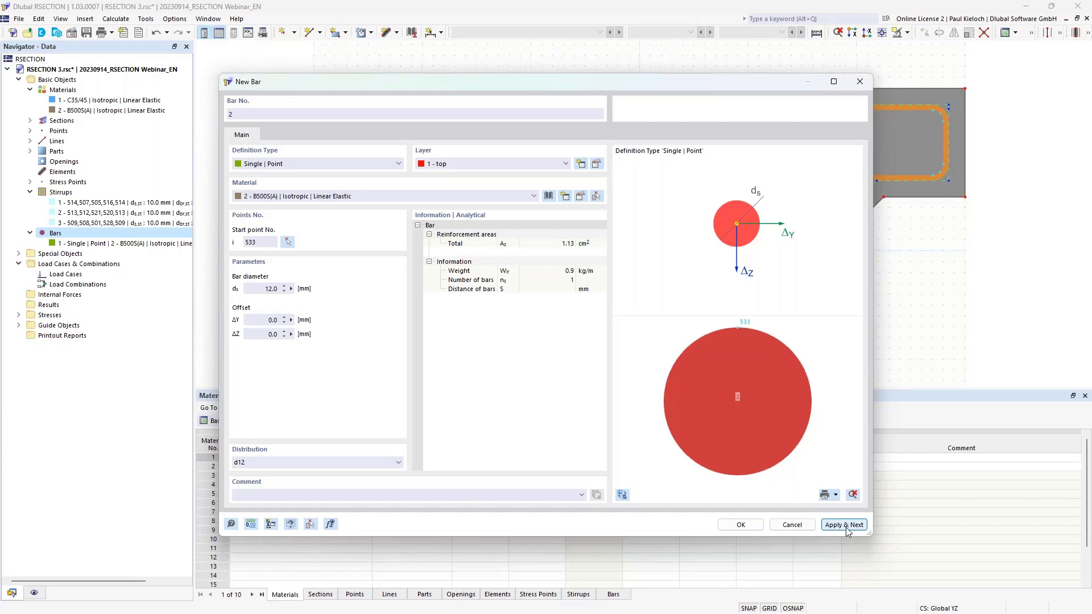
drag(565, 81, 603, 109)
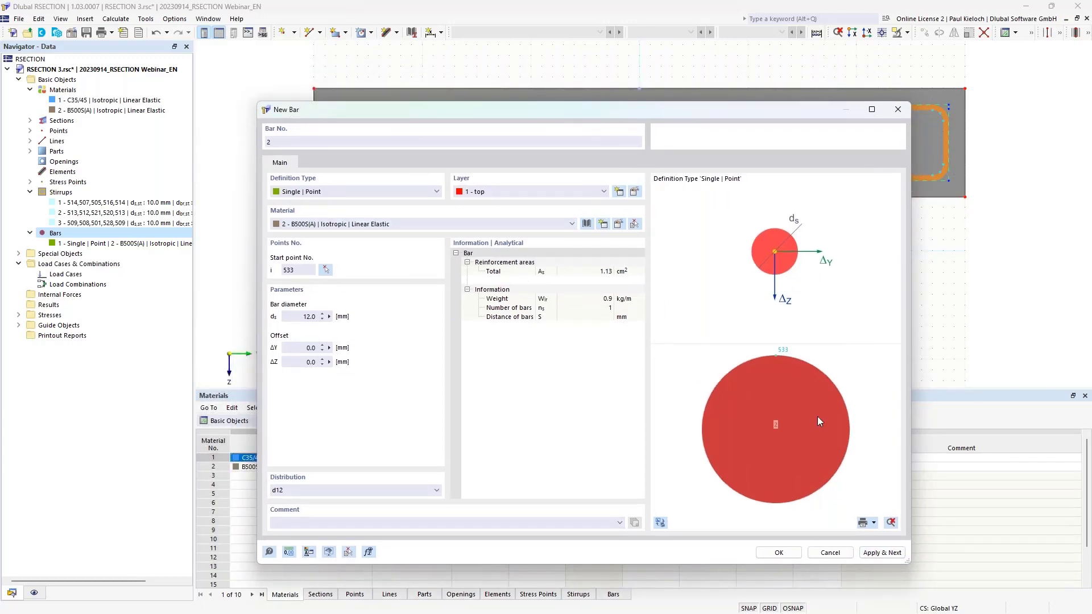
click(885, 556)
Step: Add two more 12 mm single-point bars on the top layer at points 539 and 538 in the flange stirrup's lower corners
click(328, 270)
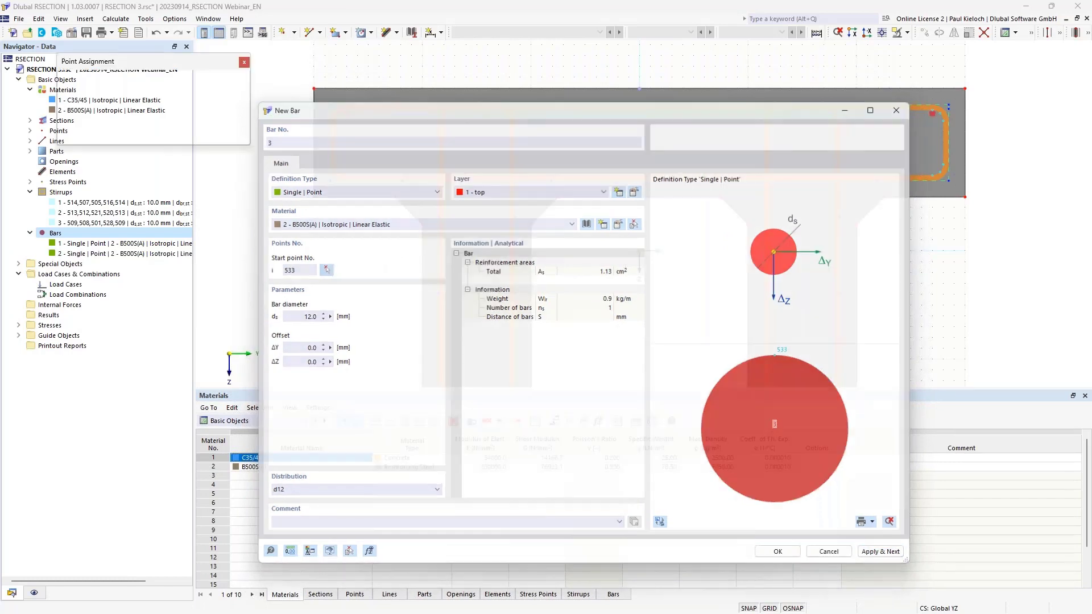
click(565, 261)
click(881, 554)
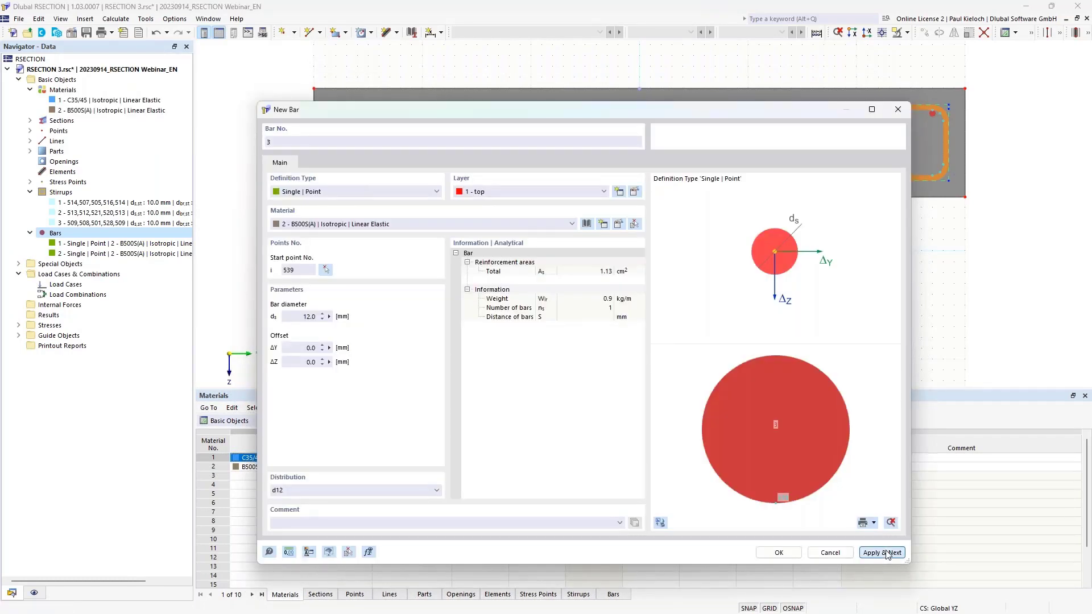
click(328, 270)
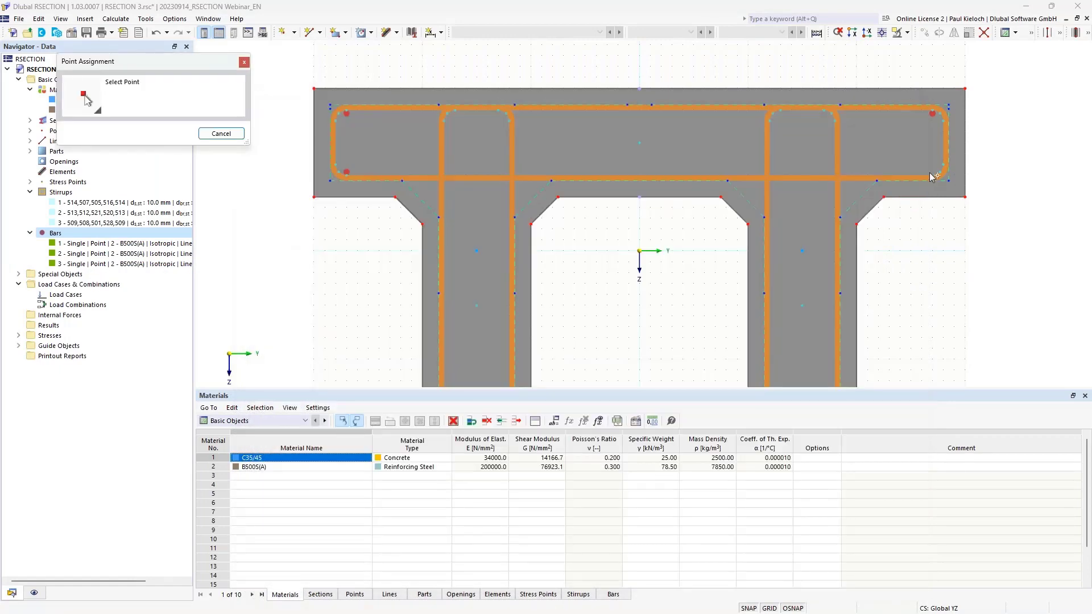
click(931, 173)
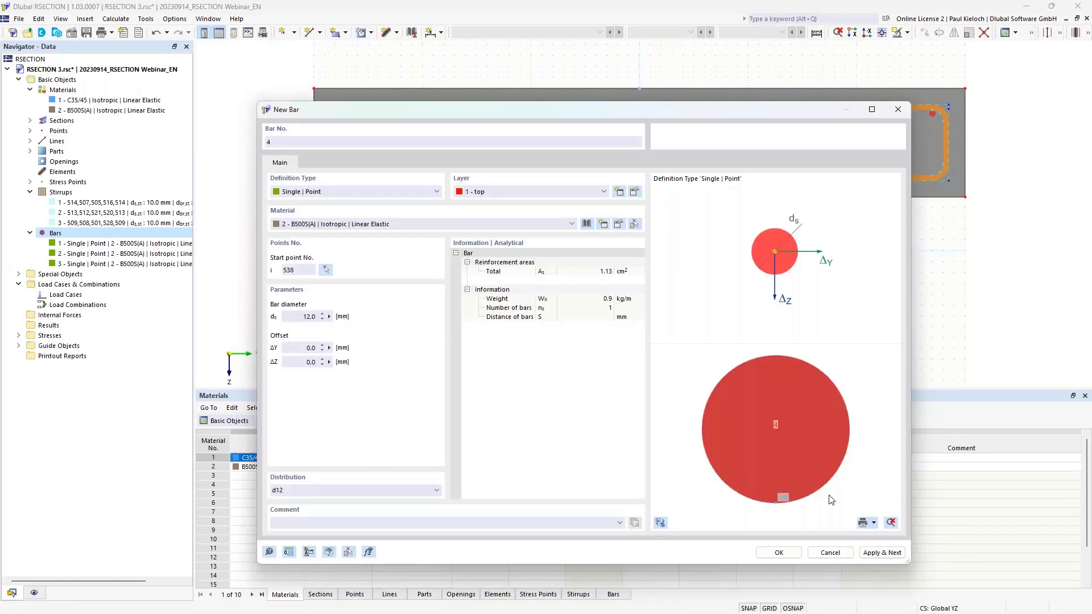
click(781, 555)
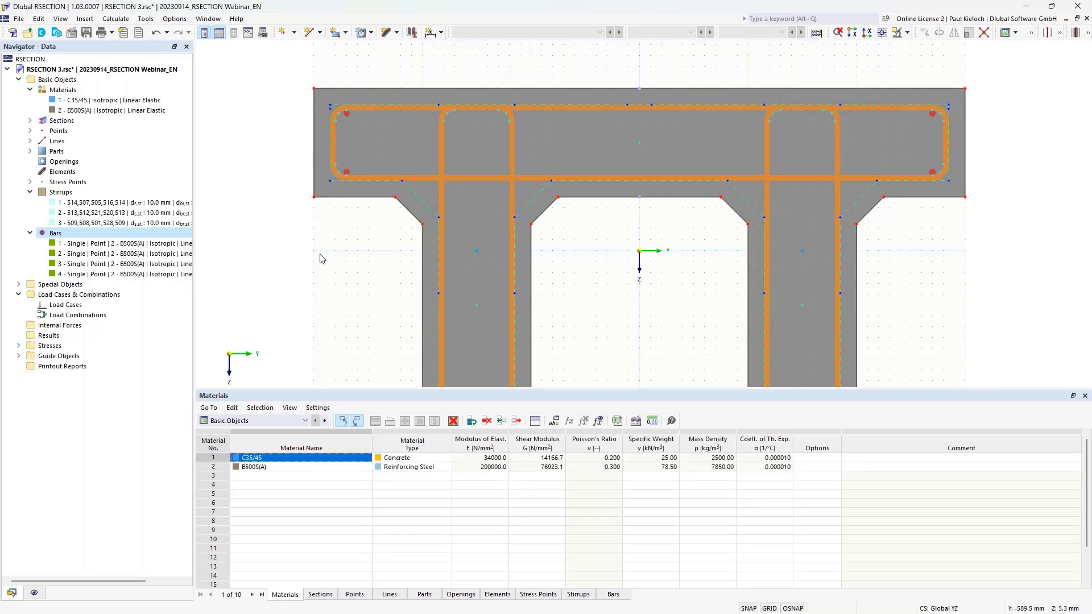
Step: Define a new Multi | Uniform bar row on the top layer between points 545 and 546 at the top of the left web stirrup
right_click(93, 238)
click(142, 255)
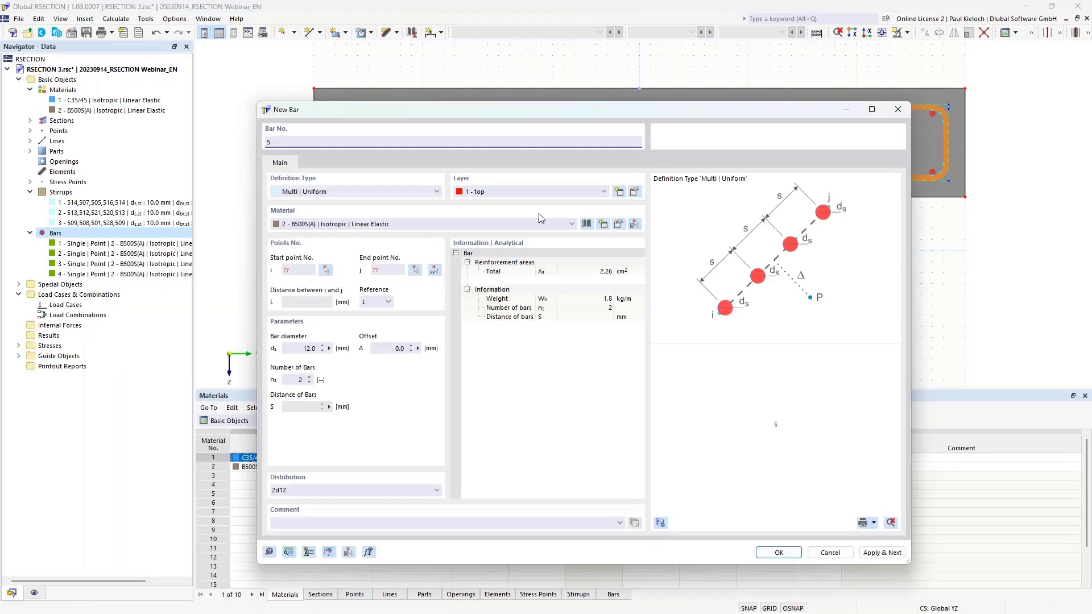
click(330, 194)
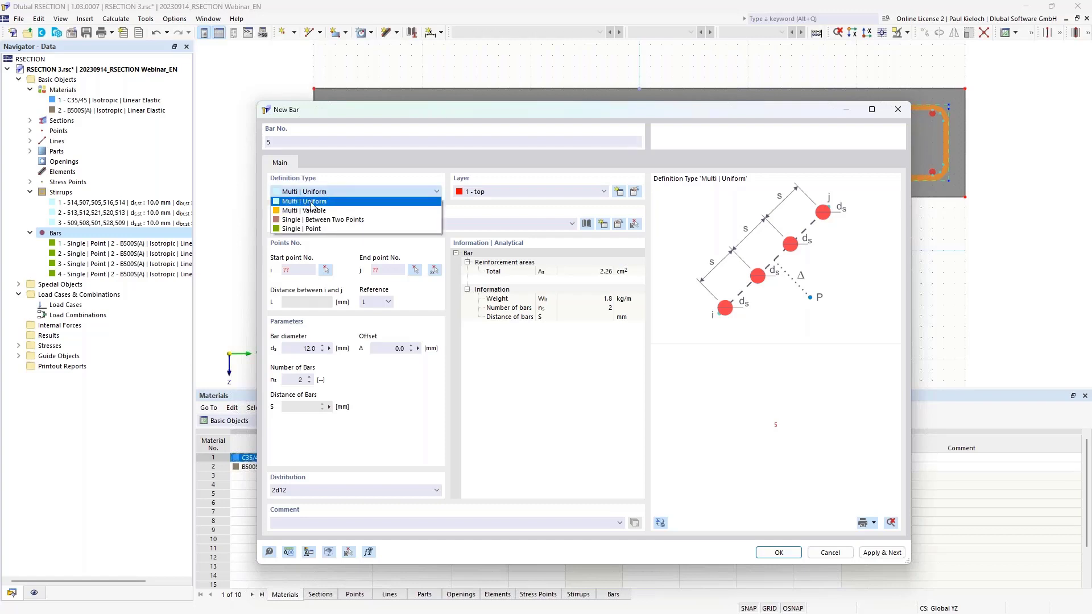
click(340, 177)
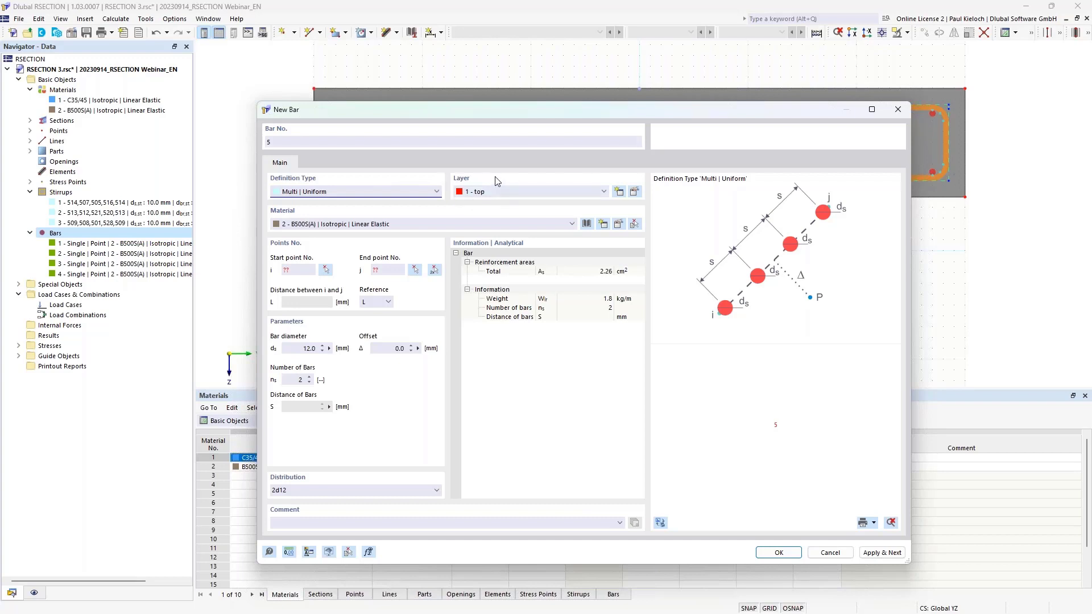
click(434, 270)
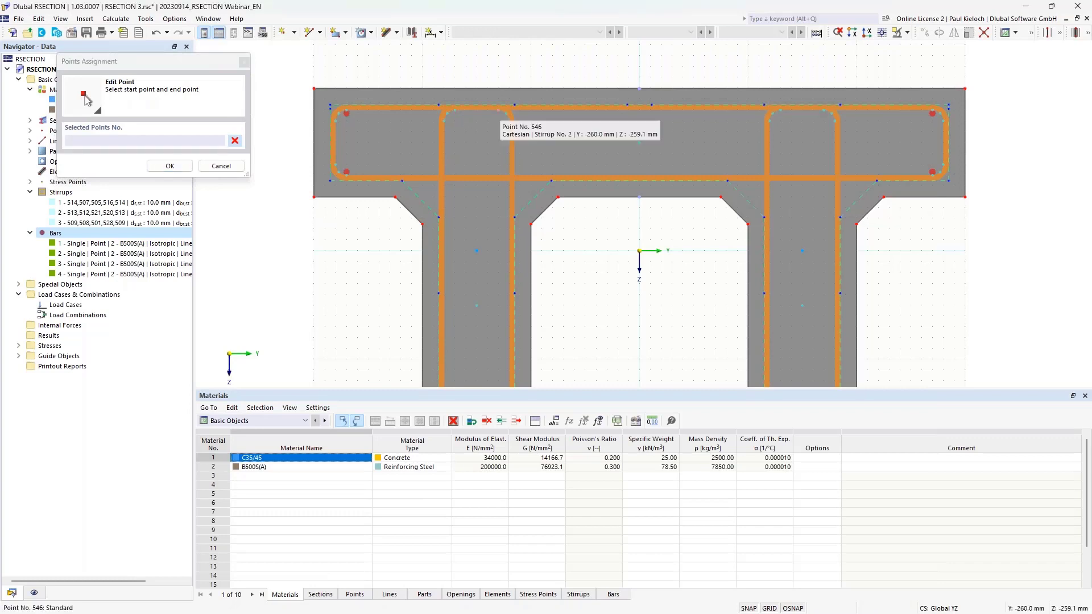
click(454, 108)
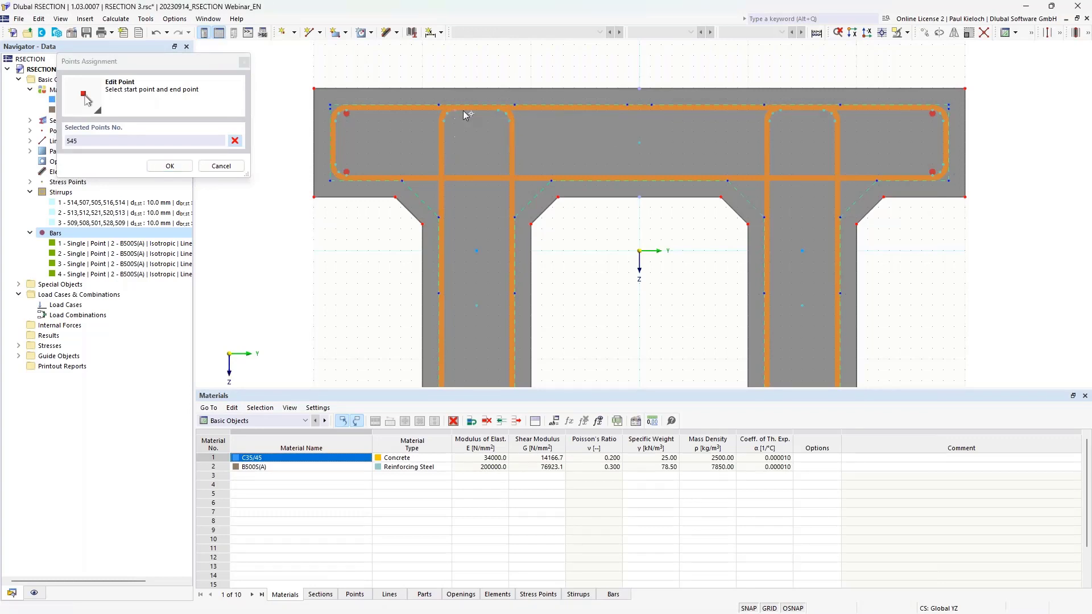
click(499, 109)
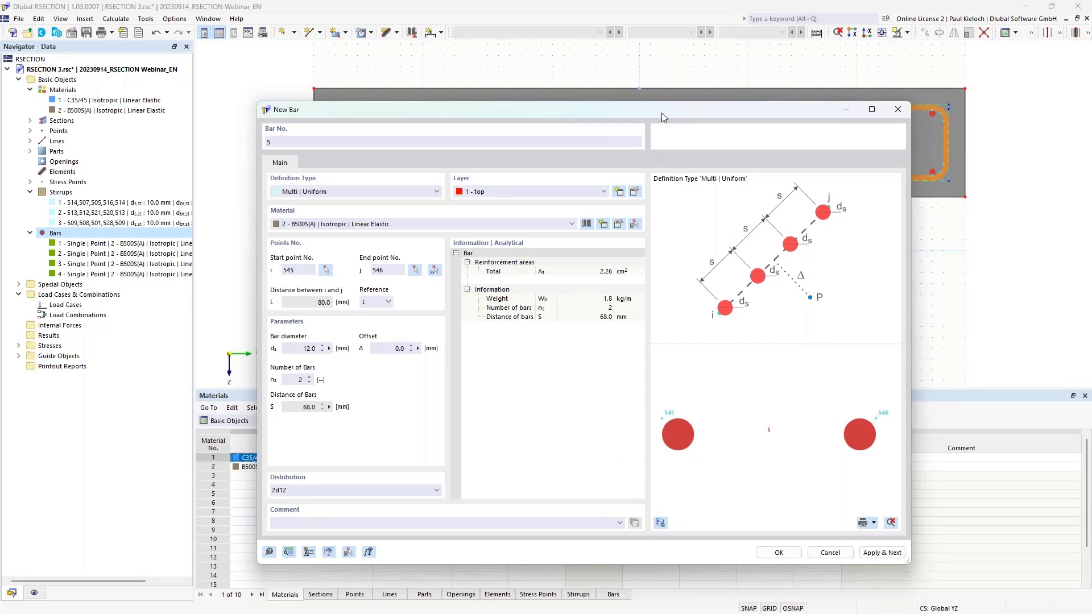
Step: Preview the bar row within the section, try a higher bar count, and accept the row with two 12 mm bars
click(660, 523)
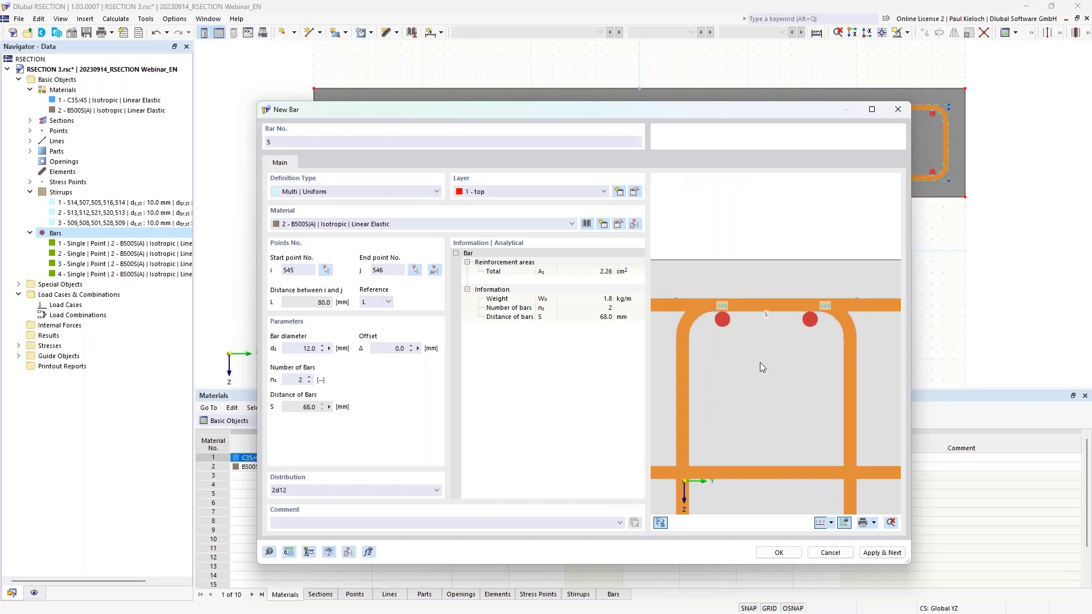
click(310, 378)
click(310, 378)
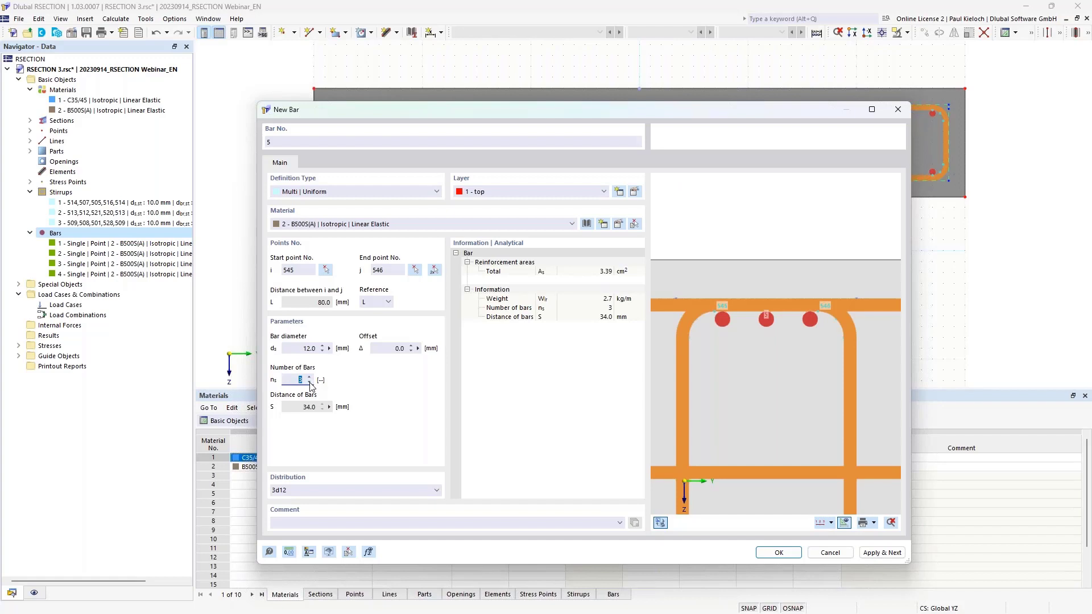
click(310, 383)
click(779, 553)
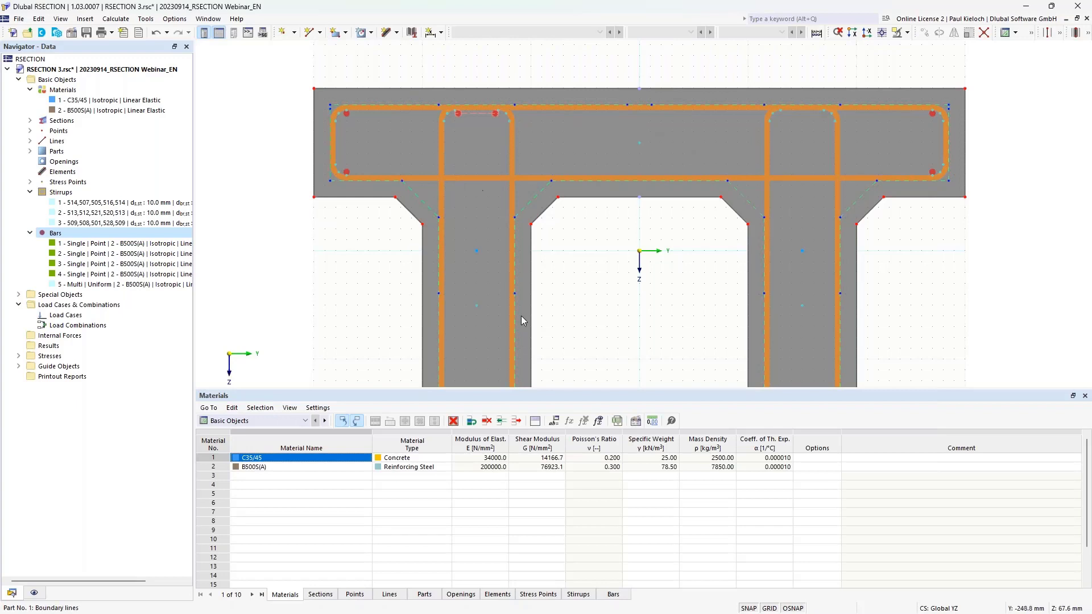
Step: Duplicate the Multi | Uniform bar entry, number 5, into the following row of the bars table
click(622, 598)
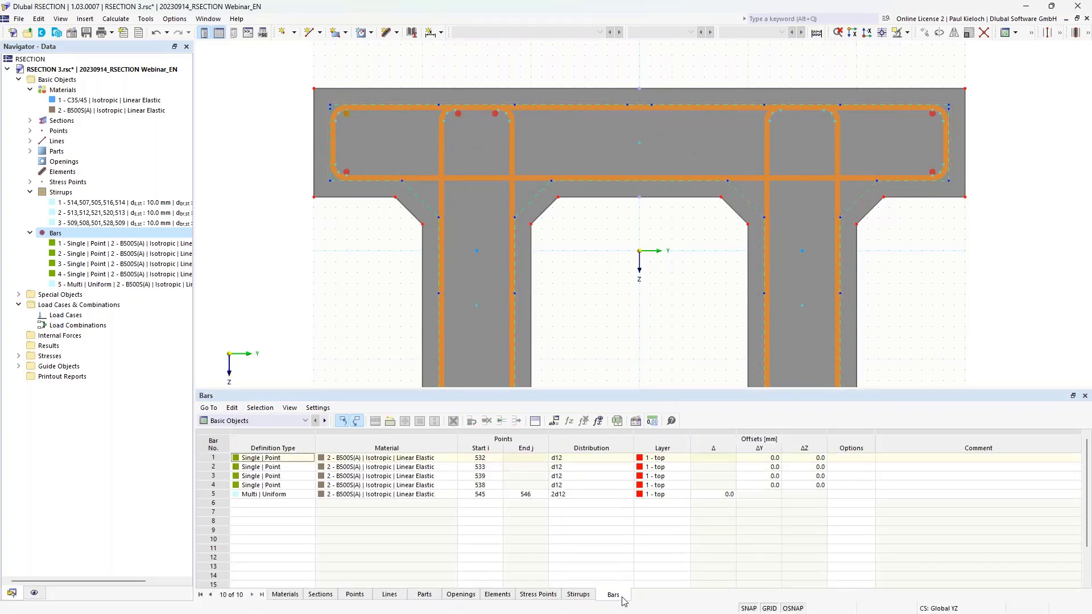
click(216, 494)
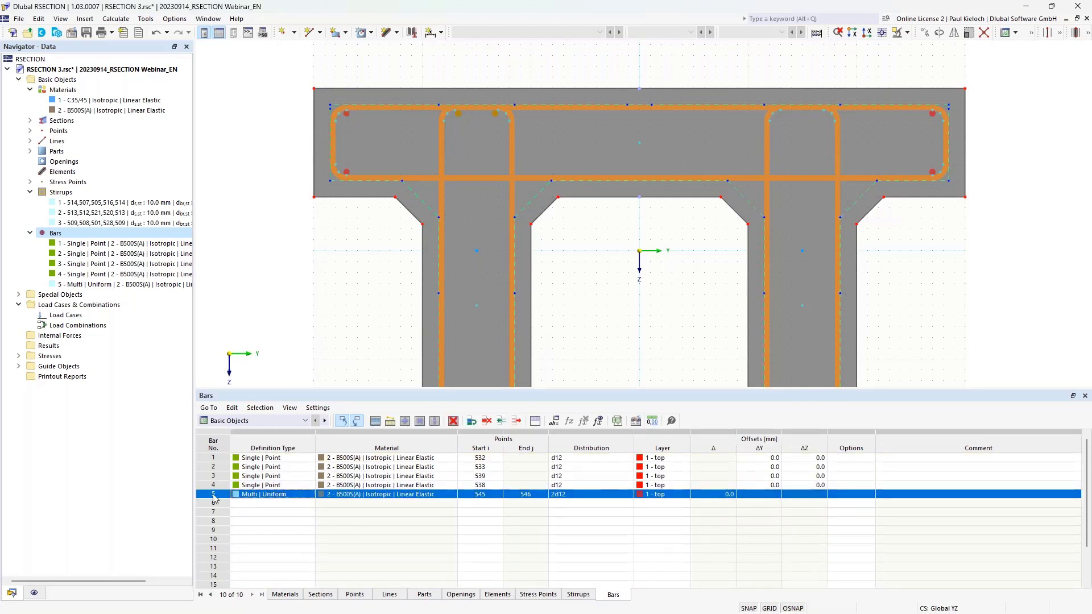
right_click(214, 498)
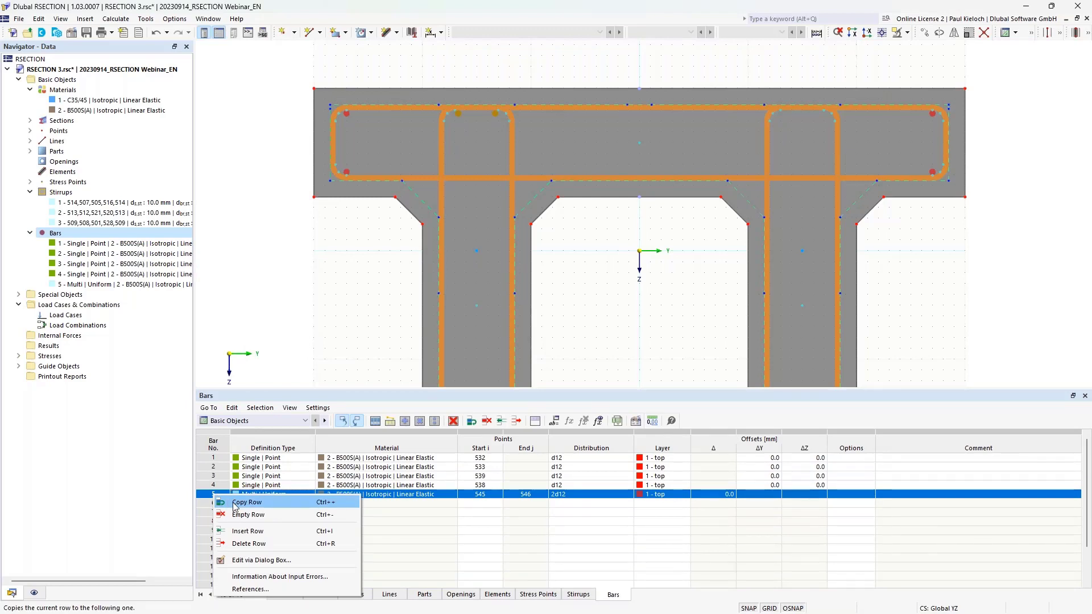
click(235, 504)
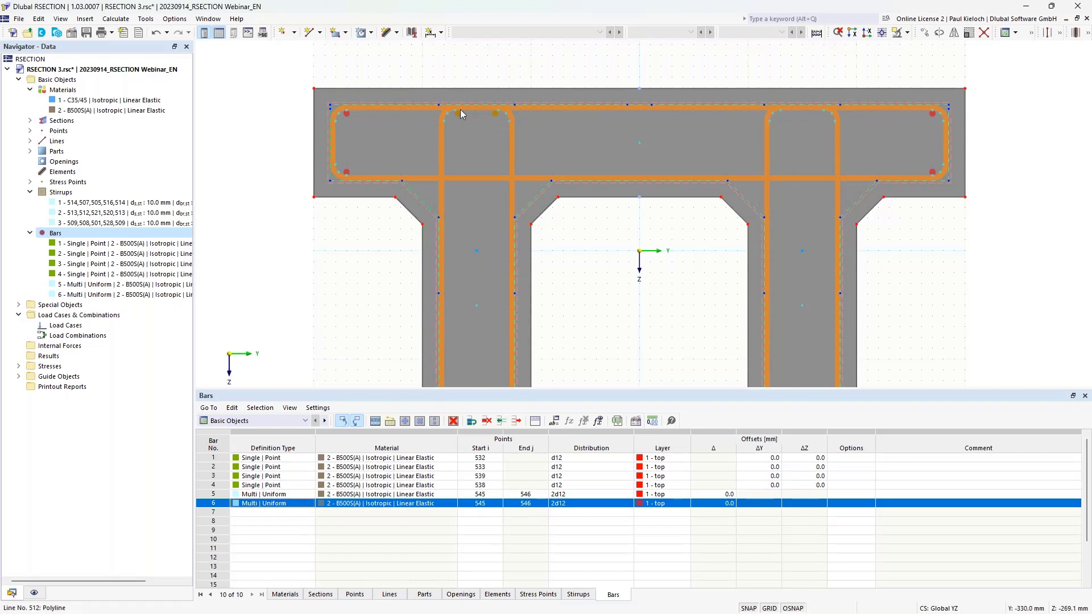
Step: Reassign the copied bar row to start point 558 and end point 559 at the top of the right web stirrup
click(484, 506)
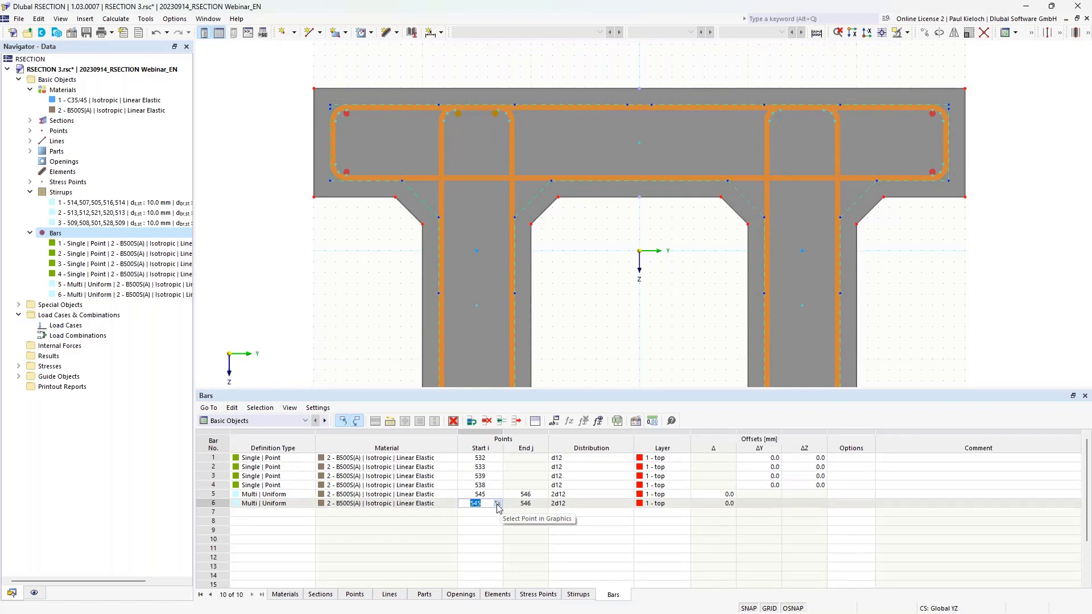
click(498, 504)
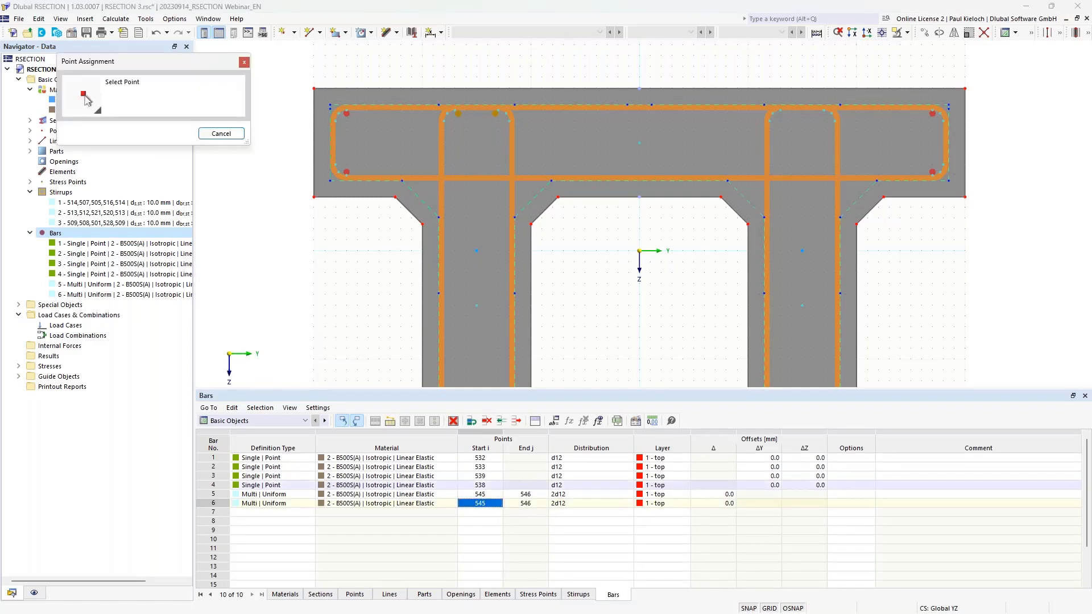
click(778, 114)
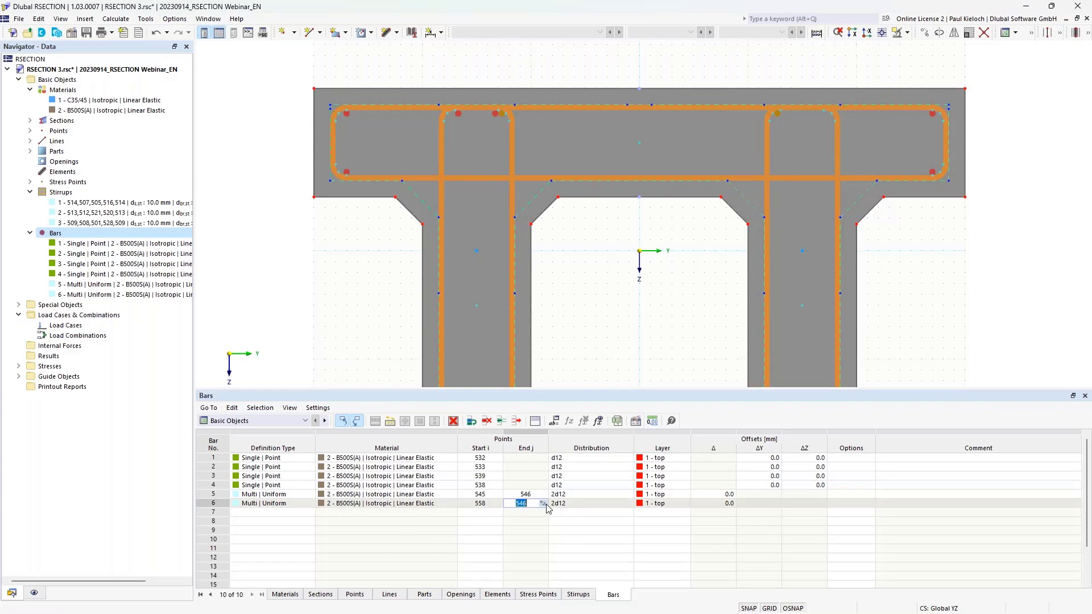
click(542, 503)
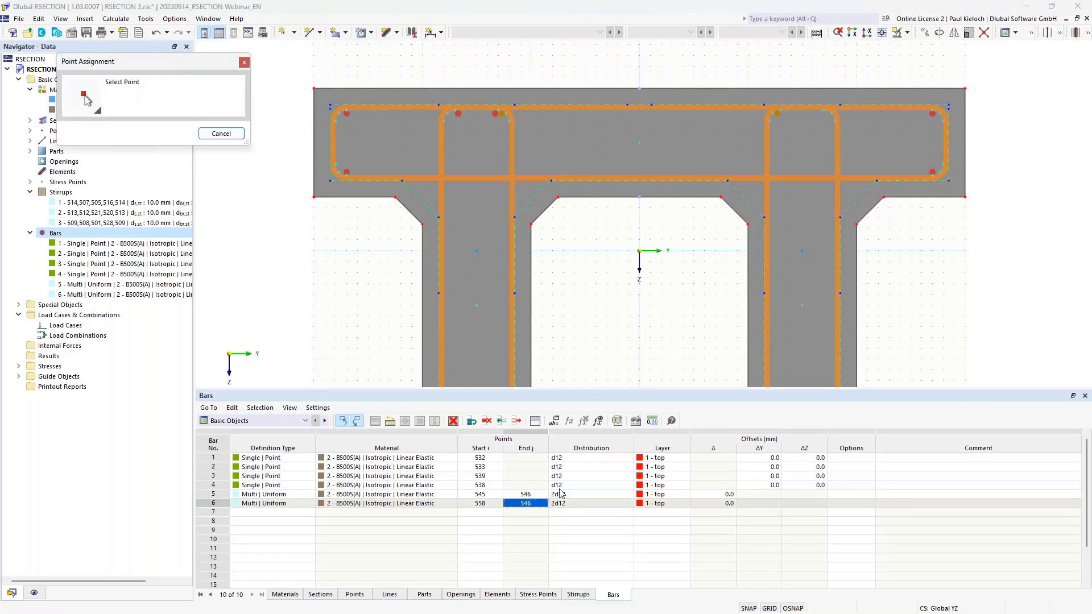
click(822, 112)
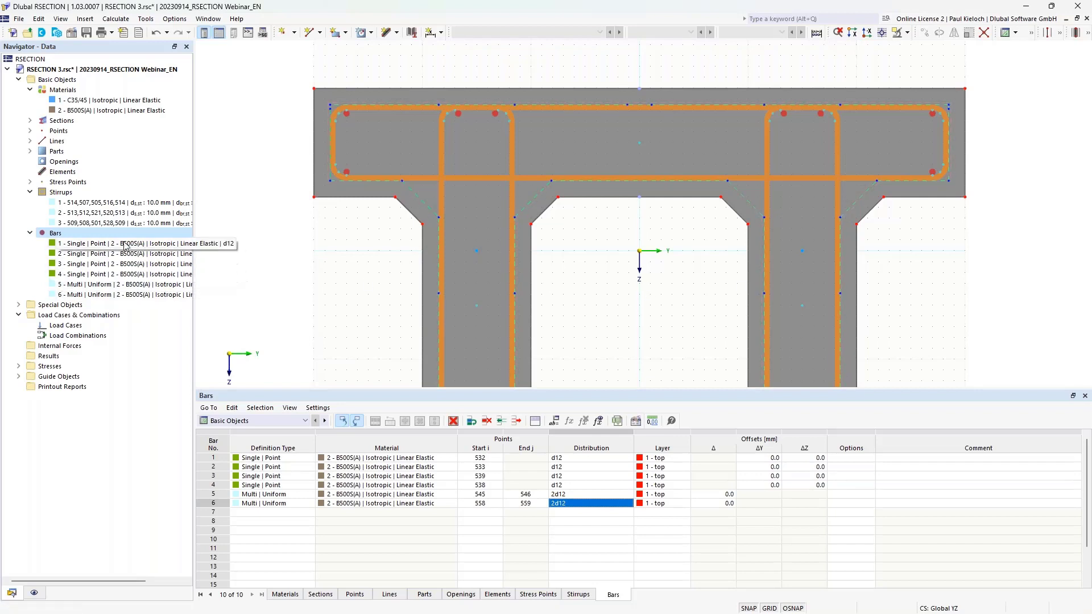
Step: Start another new reinforcement bar and set its definition type to Multi | Variable
right_click(61, 233)
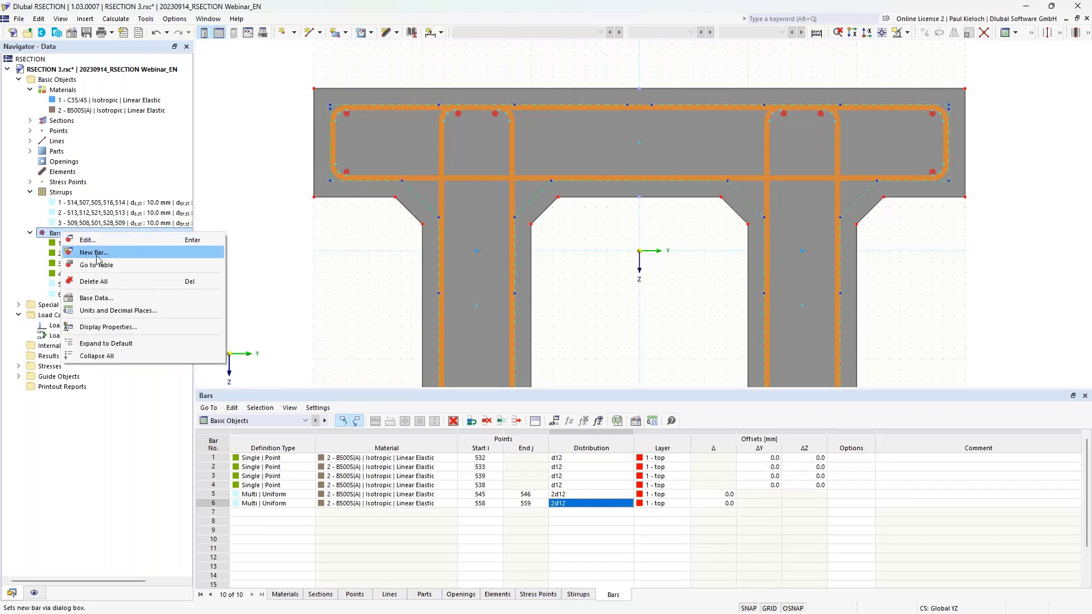
click(98, 255)
click(288, 192)
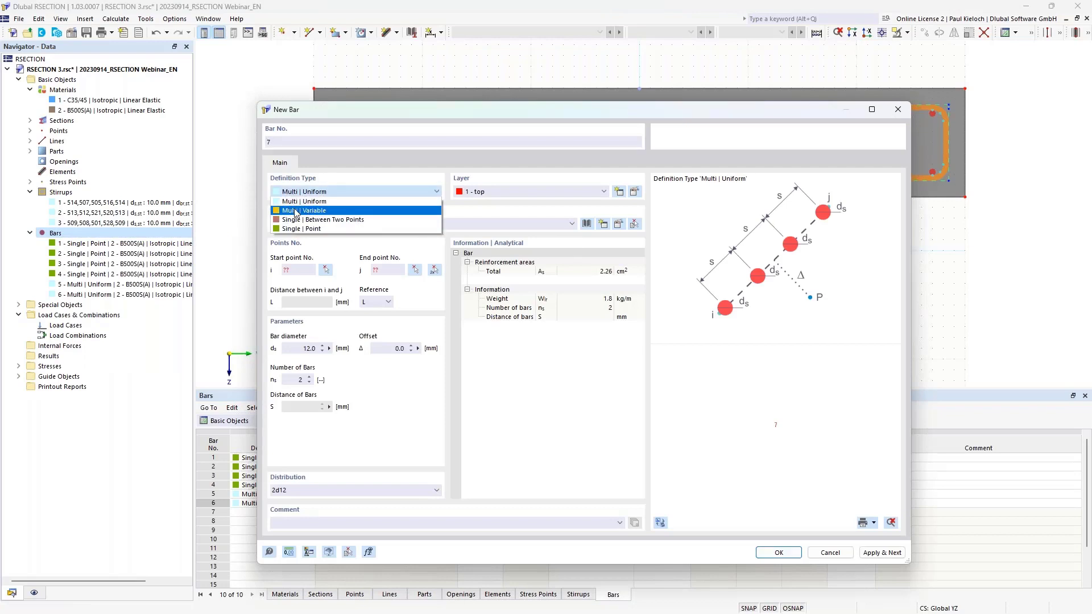
click(329, 212)
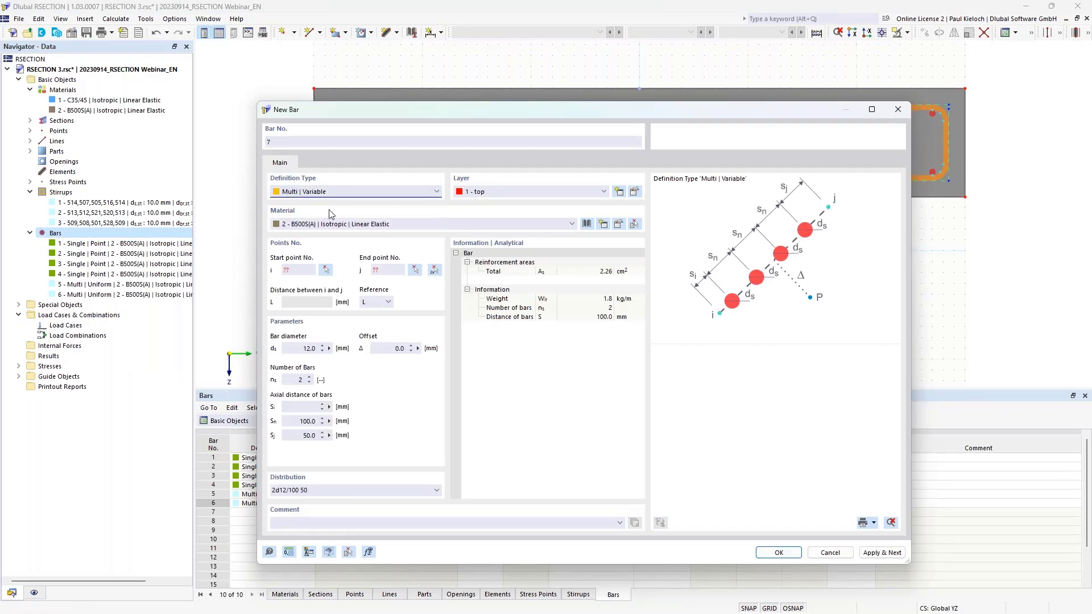
Step: Assign start point 546 and end point 558, between the two web stirrups at the slab top, to the variable bar row
click(432, 271)
scroll(509, 97, up, 5)
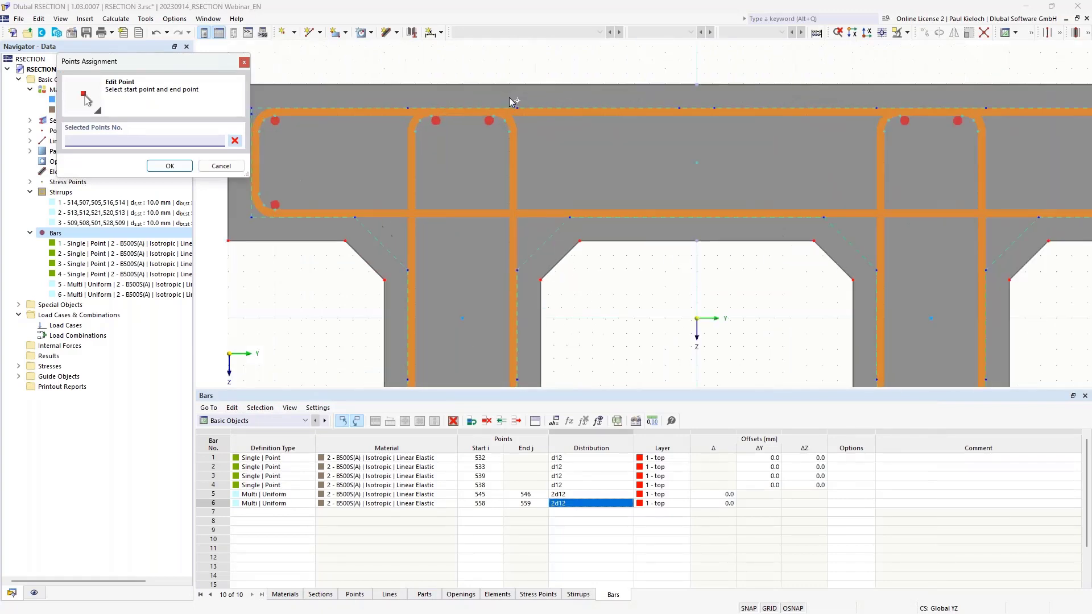
click(504, 124)
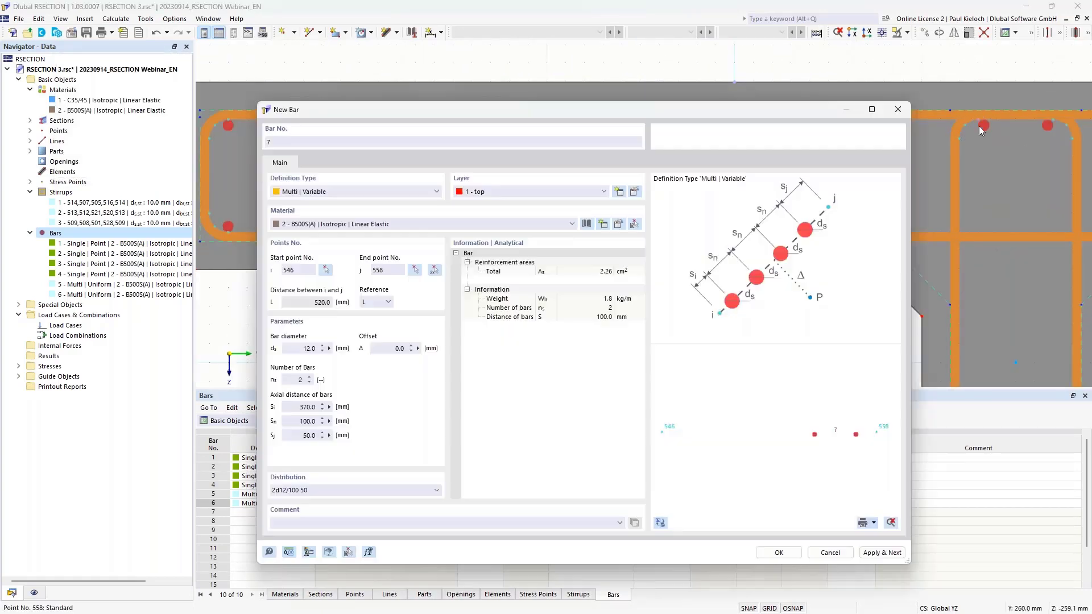
click(976, 121)
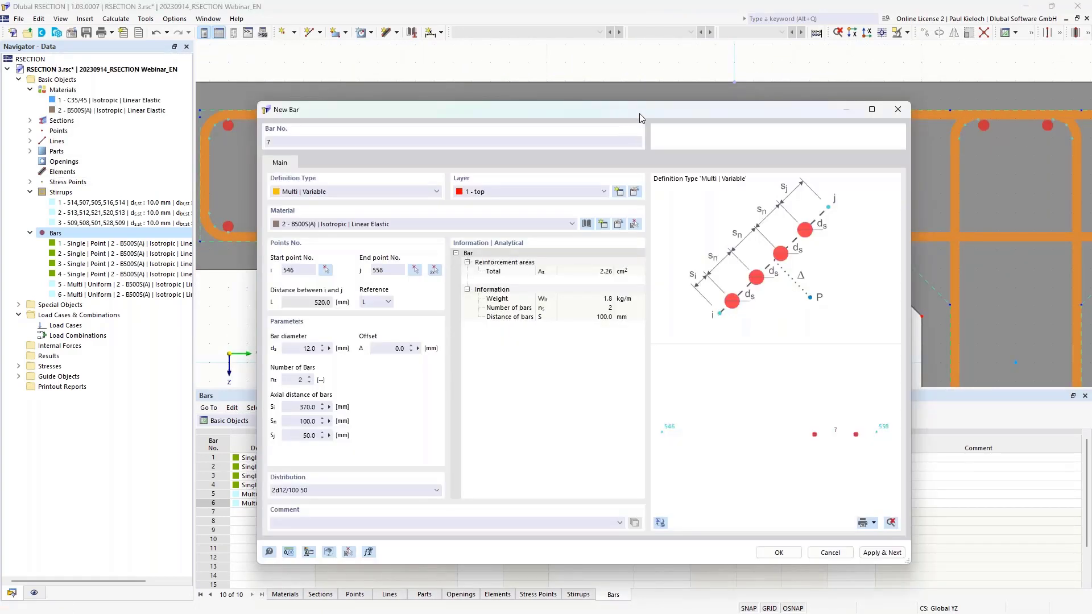
drag(640, 118, 630, 181)
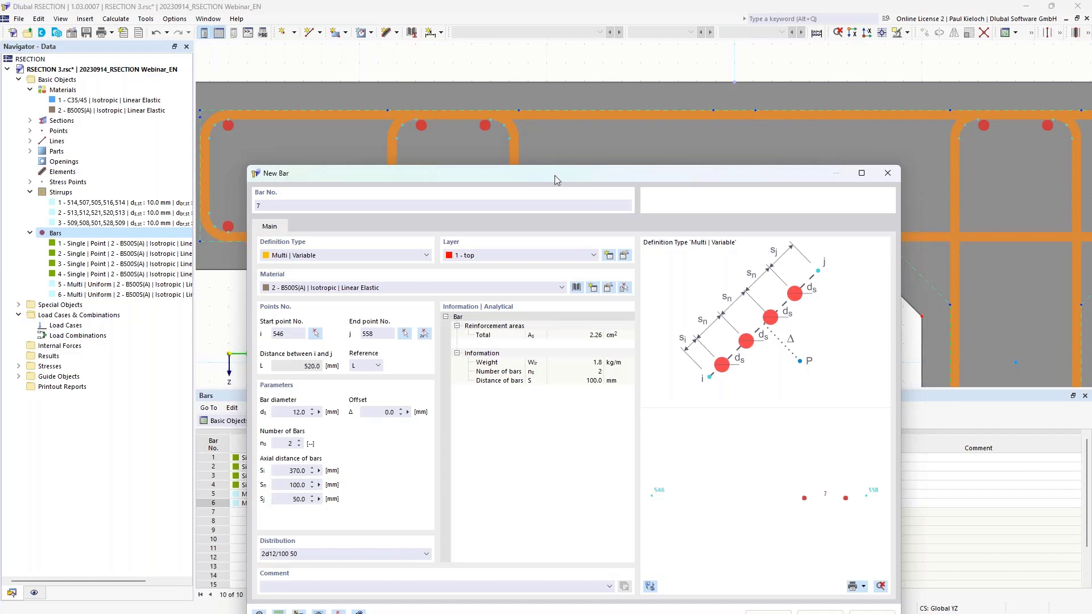
drag(555, 176, 557, 99)
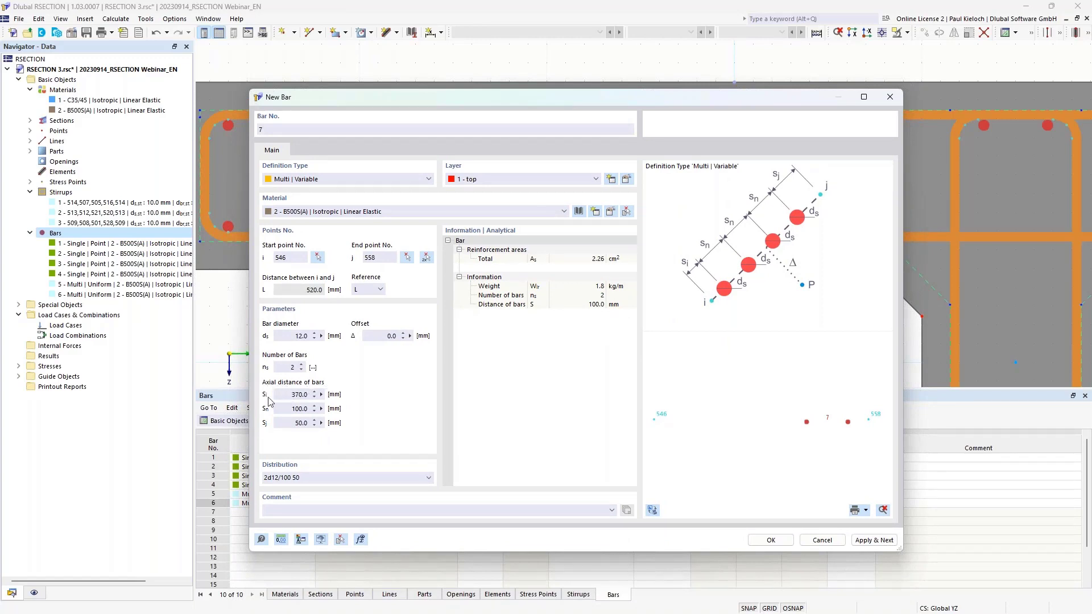
Step: Set the row to four bars with a 35 mm start distance and 150 mm spacing, preview it in the section, and accept it
click(302, 365)
click(302, 365)
click(283, 395)
text(35)
click(287, 409)
text(1)
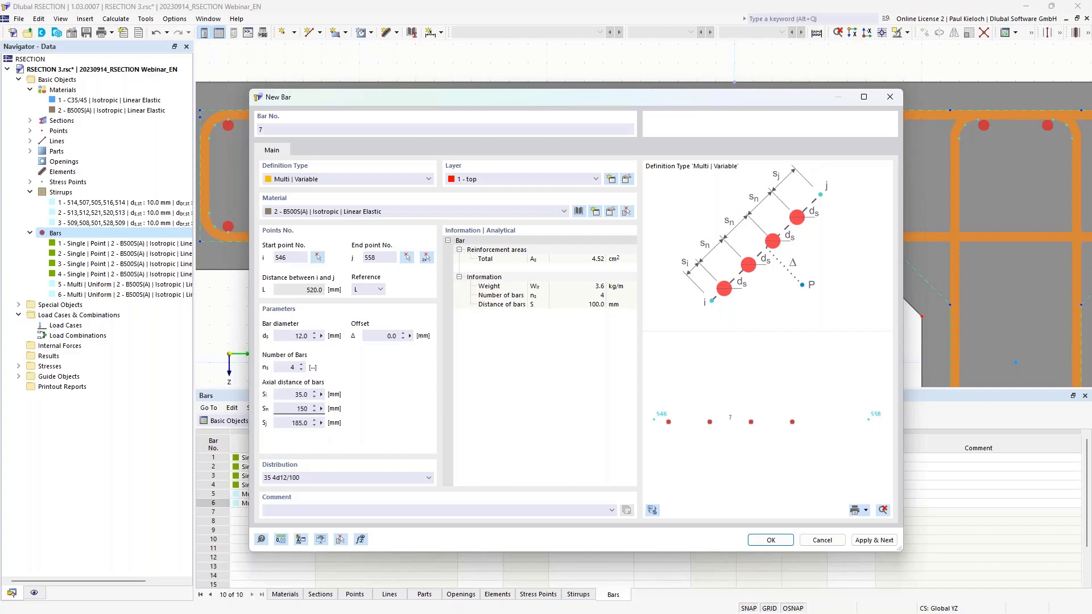
text(50)
click(292, 423)
click(653, 510)
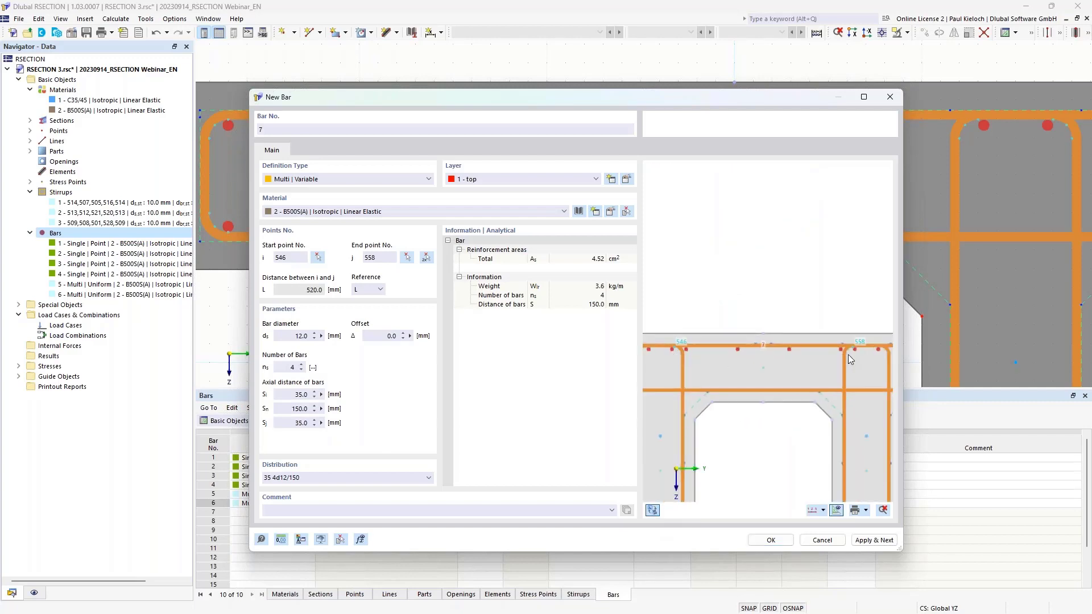
click(771, 540)
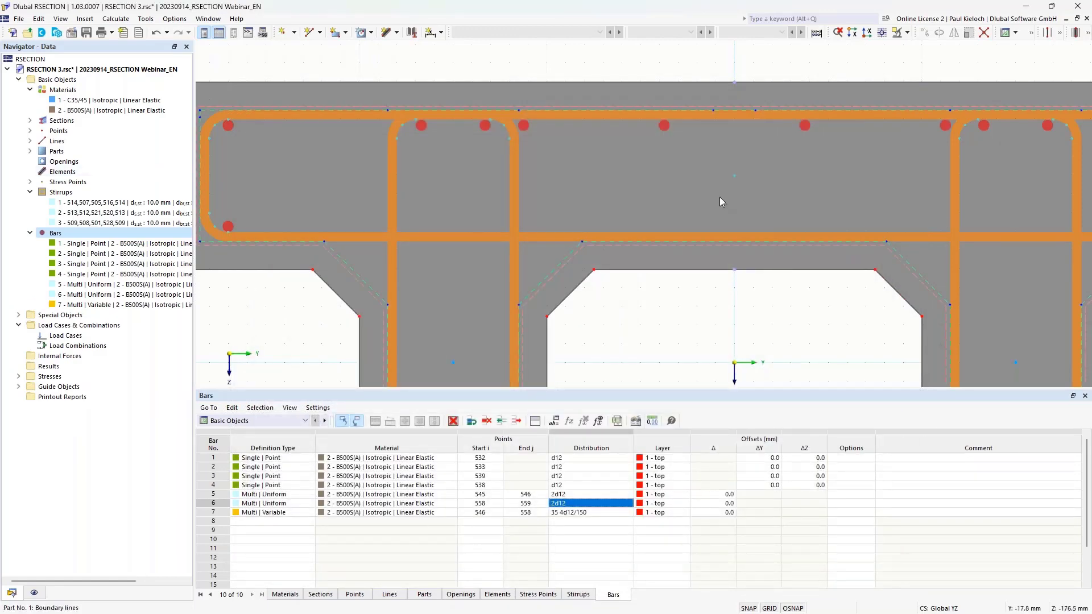
Step: Start a new Multi | Uniform bar row and assign it to layer 2 - bottom
scroll(719, 198, down, 2)
middle_drag(741, 202, 644, 173)
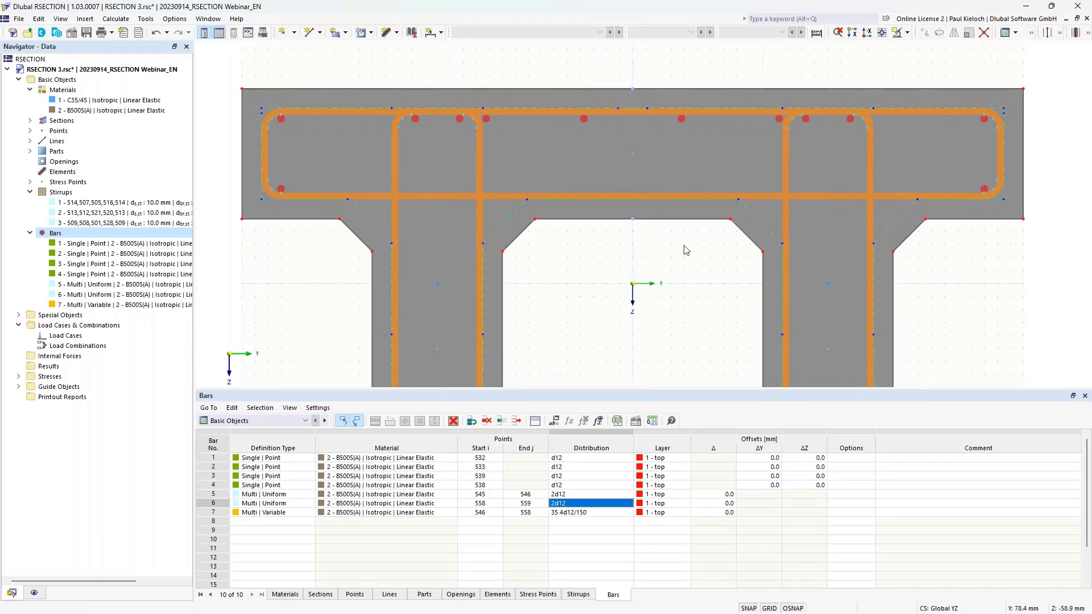
middle_drag(693, 289, 690, 255)
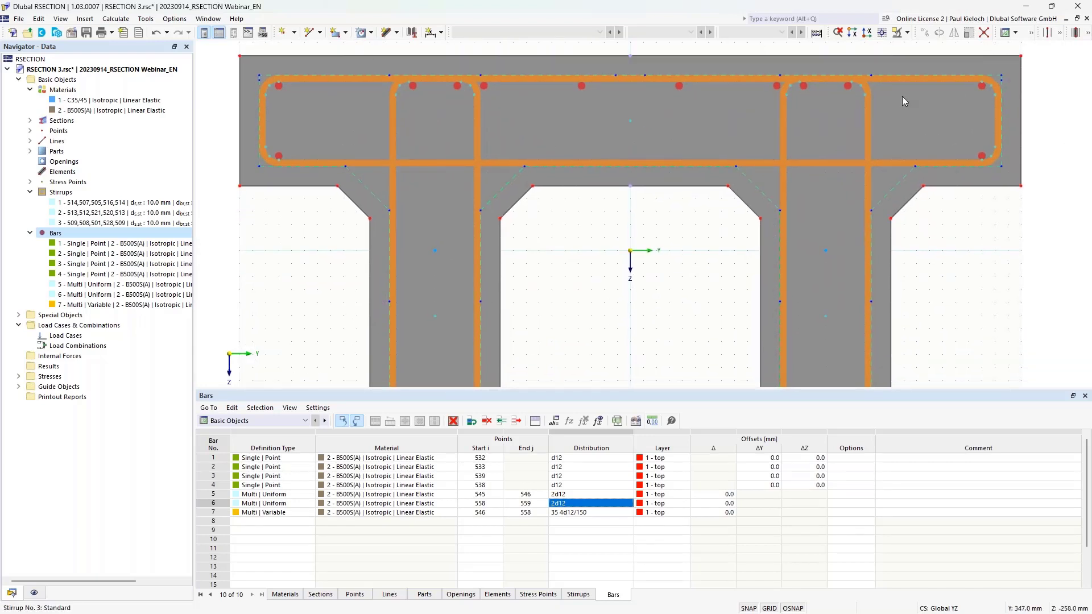
scroll(445, 173, down, 2)
middle_drag(585, 250, 585, 181)
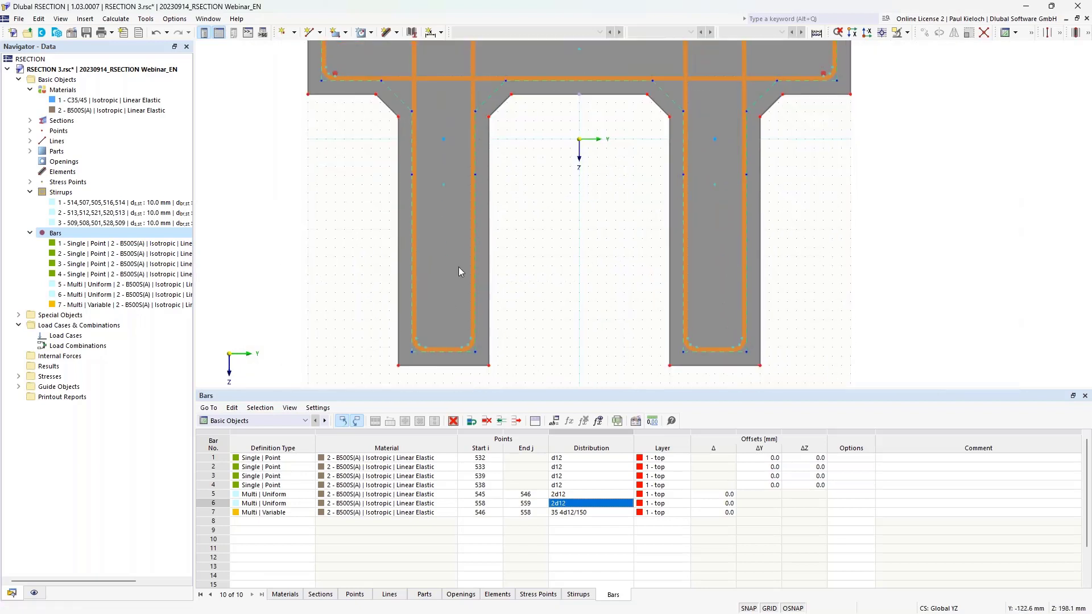
right_click(64, 233)
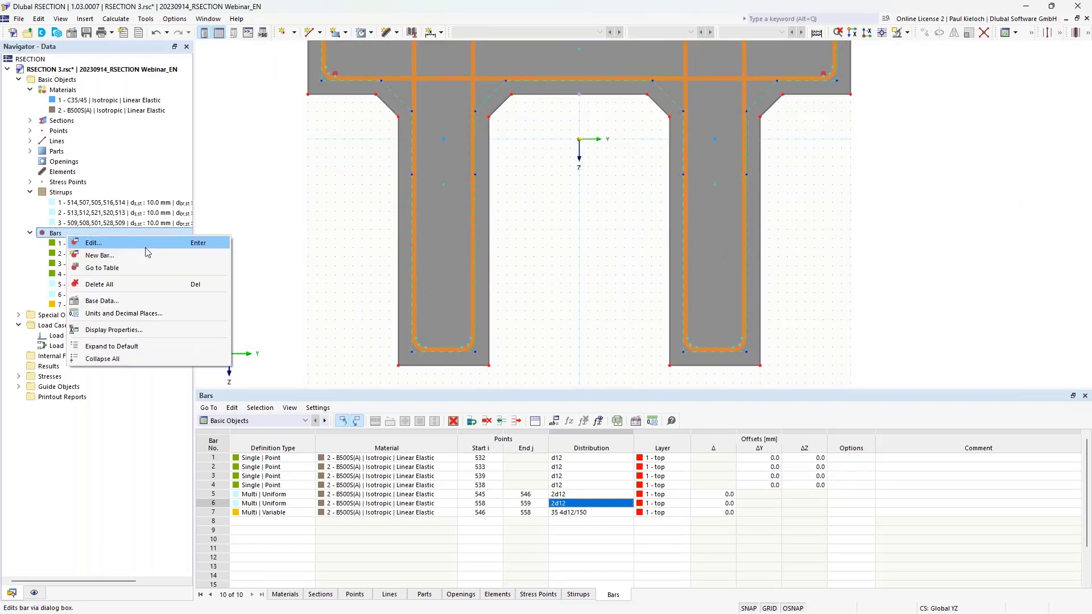
click(138, 254)
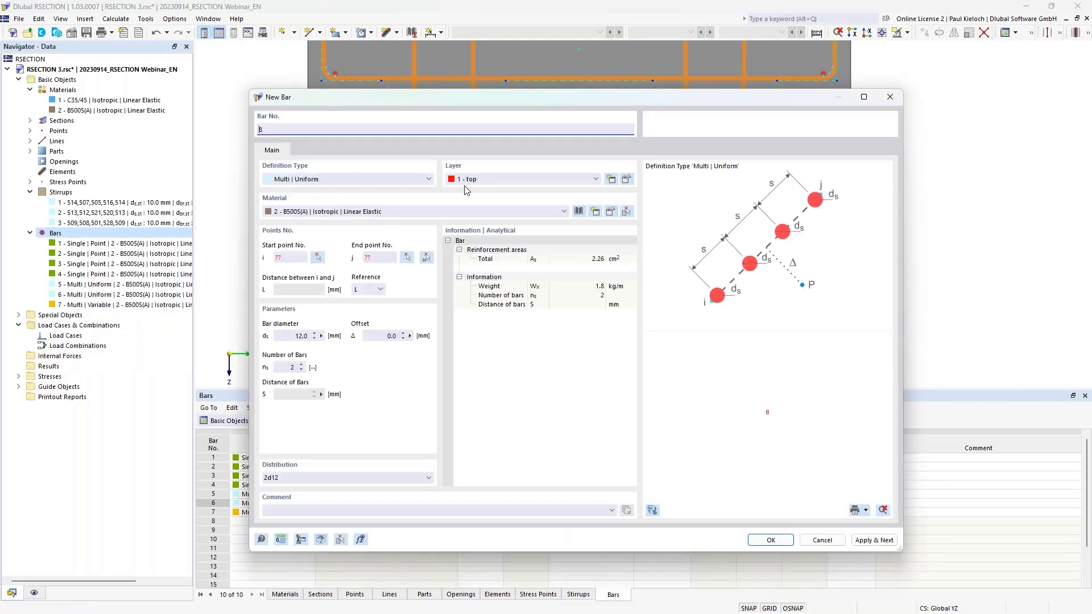
click(483, 181)
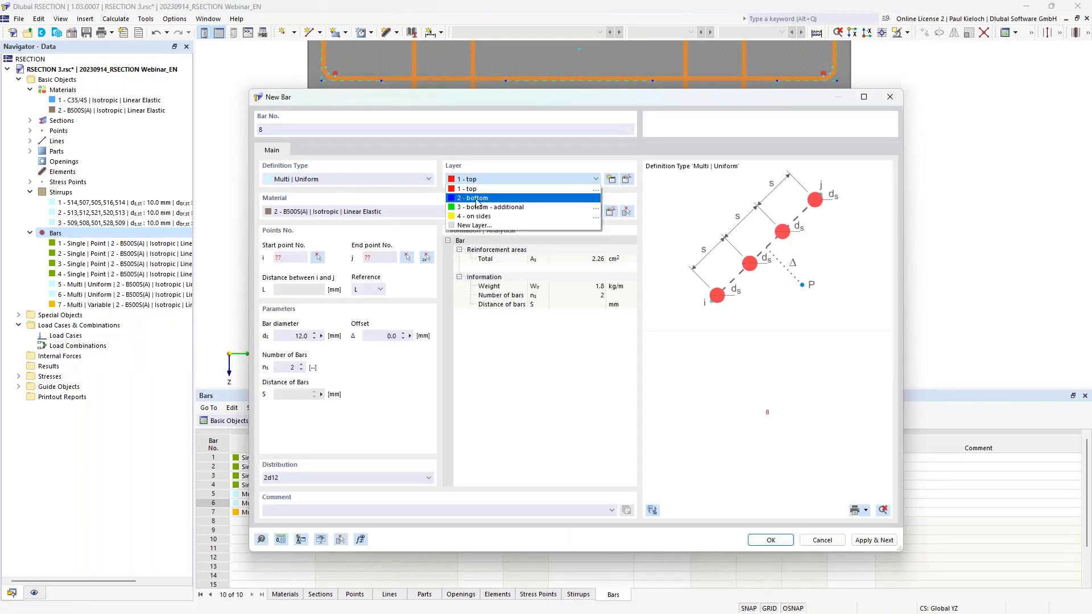
click(477, 199)
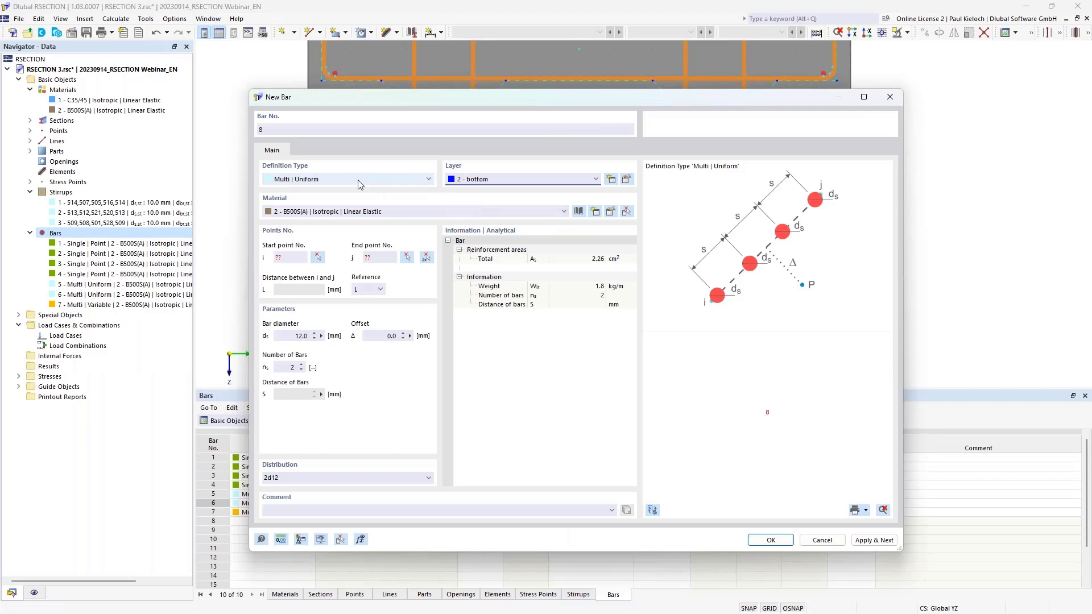
Step: Place the row between points 552 and 551 at the bottom of the left web stirrup with a 20 mm bar diameter
click(426, 260)
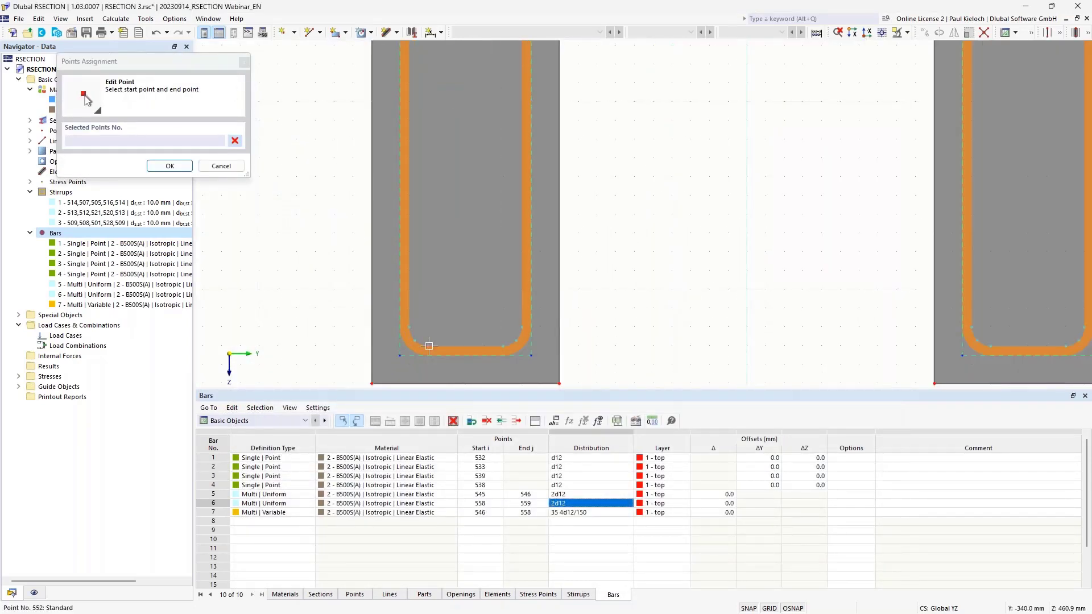
click(498, 346)
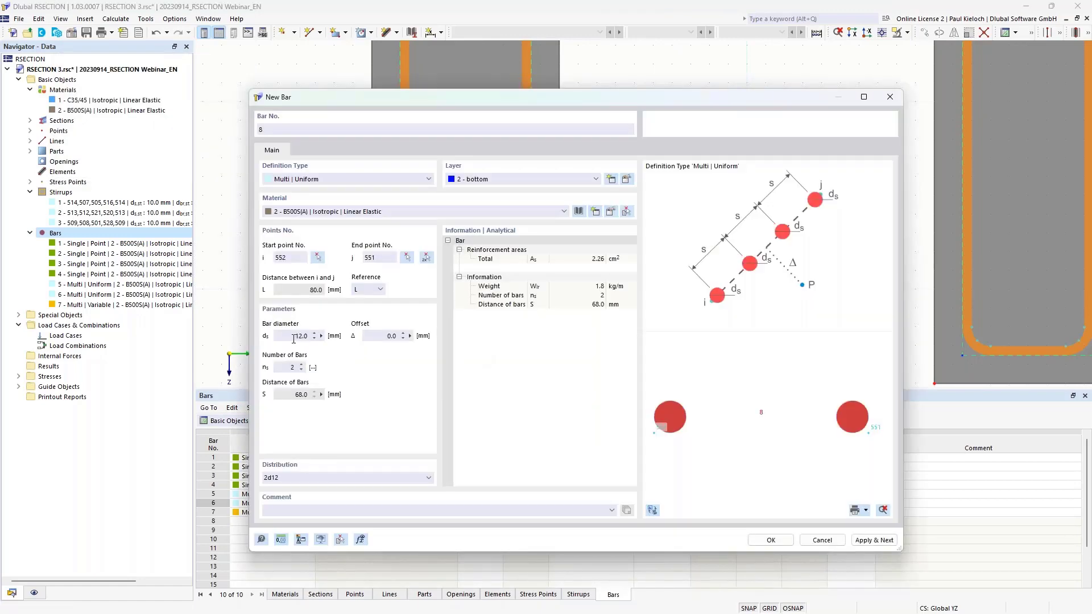
text(20)
click(775, 541)
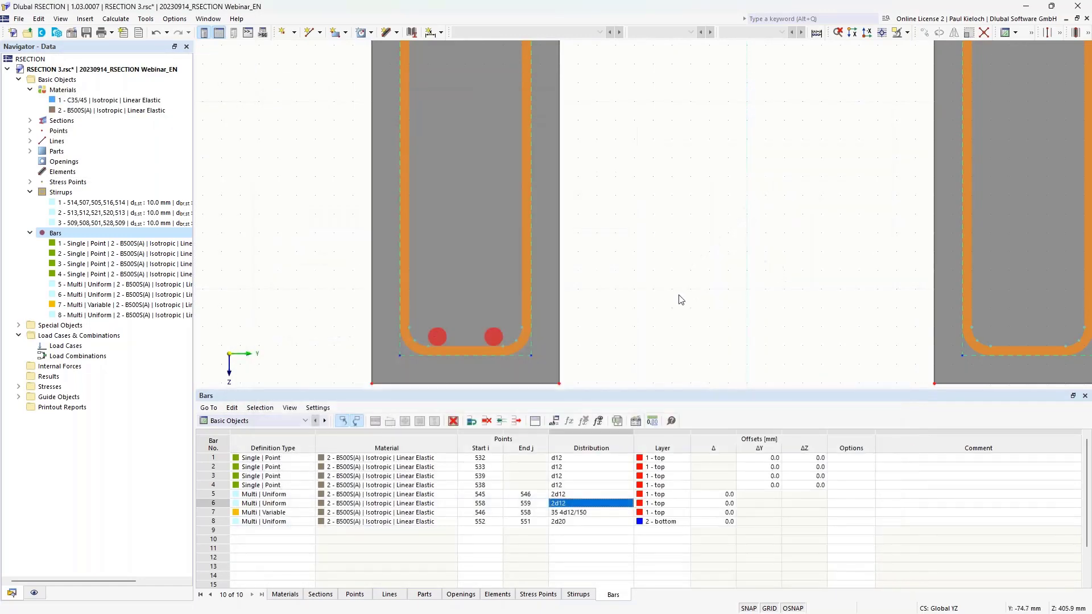
Step: Duplicate the bottom-layer Multi | Uniform entry, number 8, into the following row of the bars table
click(215, 522)
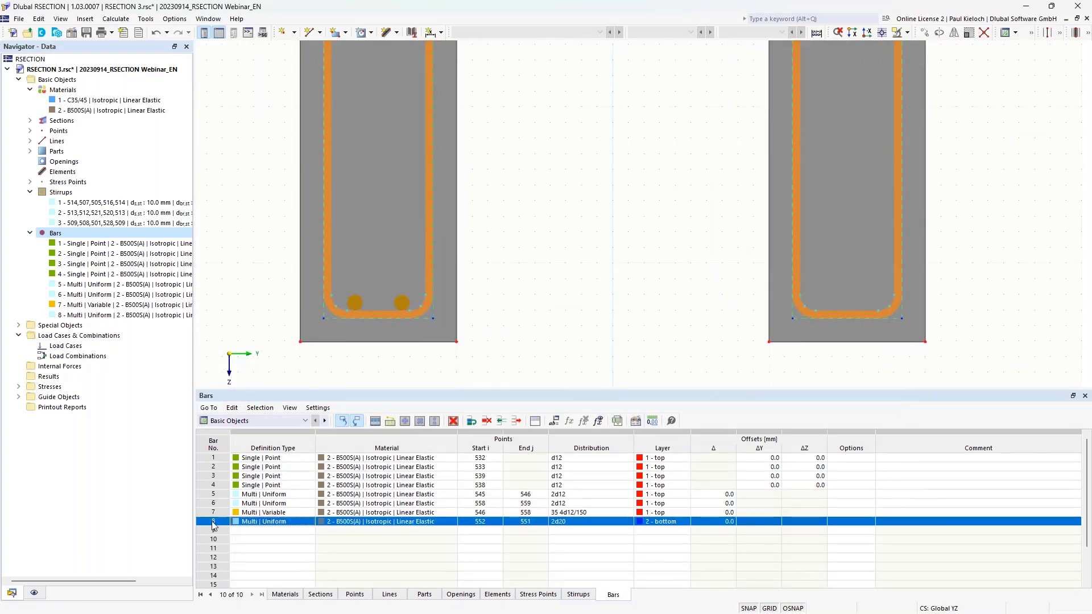
right_click(215, 524)
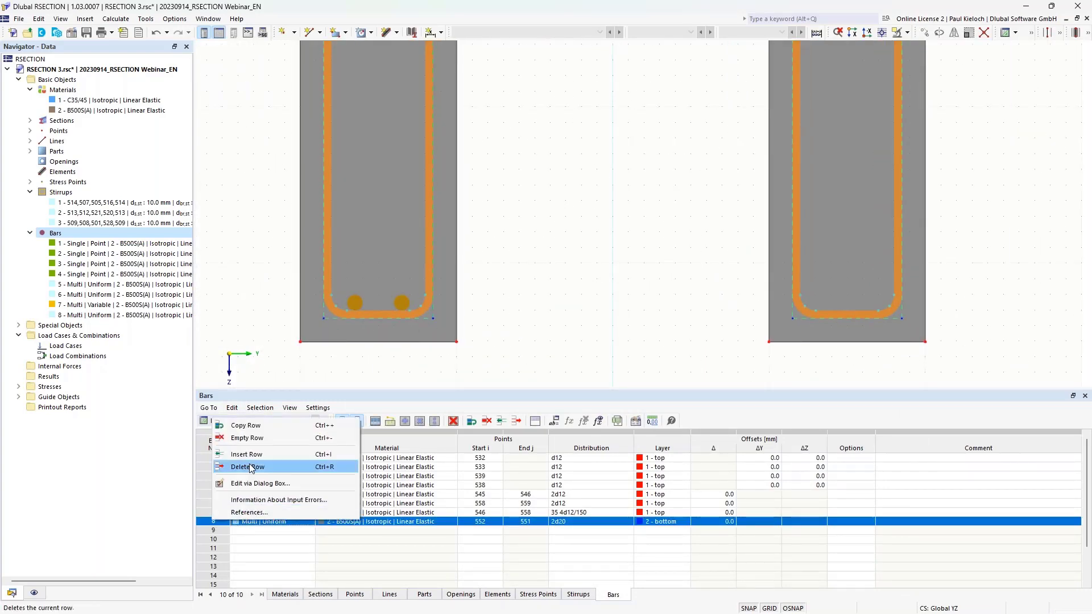
click(260, 426)
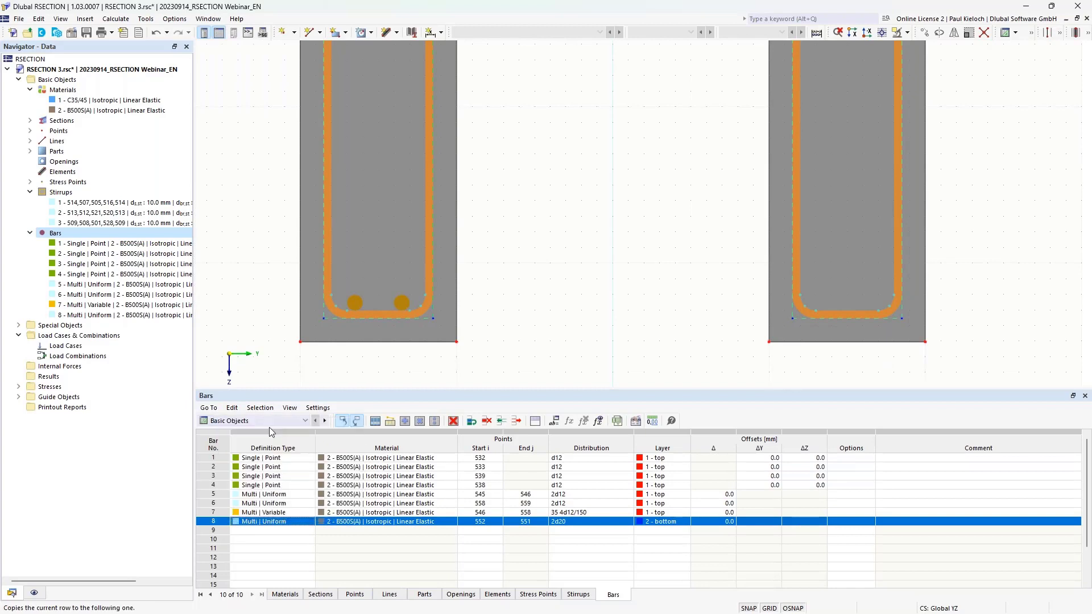
Step: Reassign the copied bottom bar row to start point 565 and end point 564 at the bottom of the right web stirrup
click(489, 531)
click(498, 531)
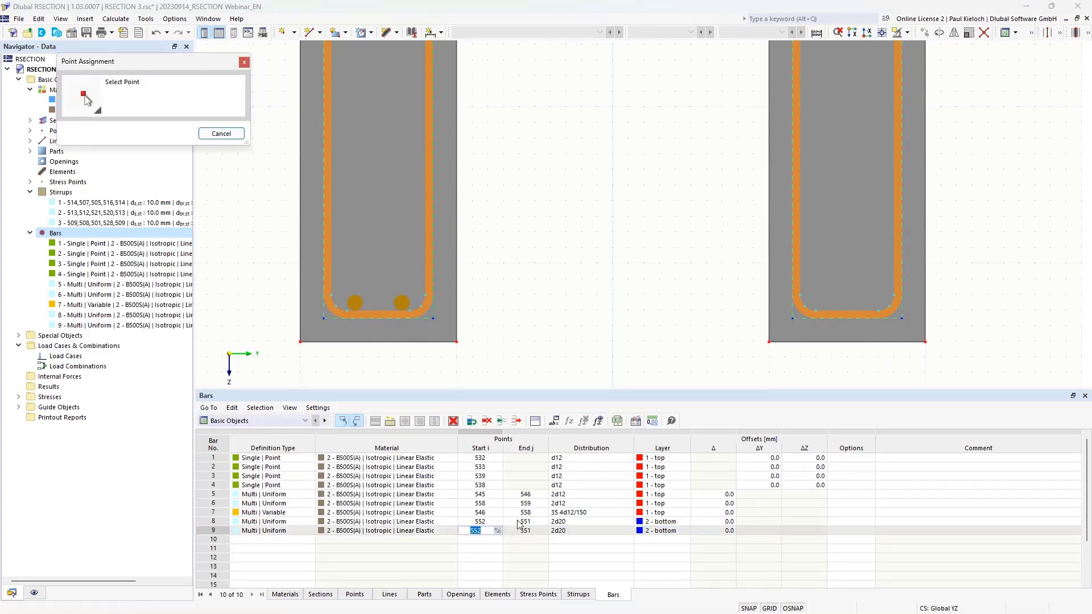
click(808, 303)
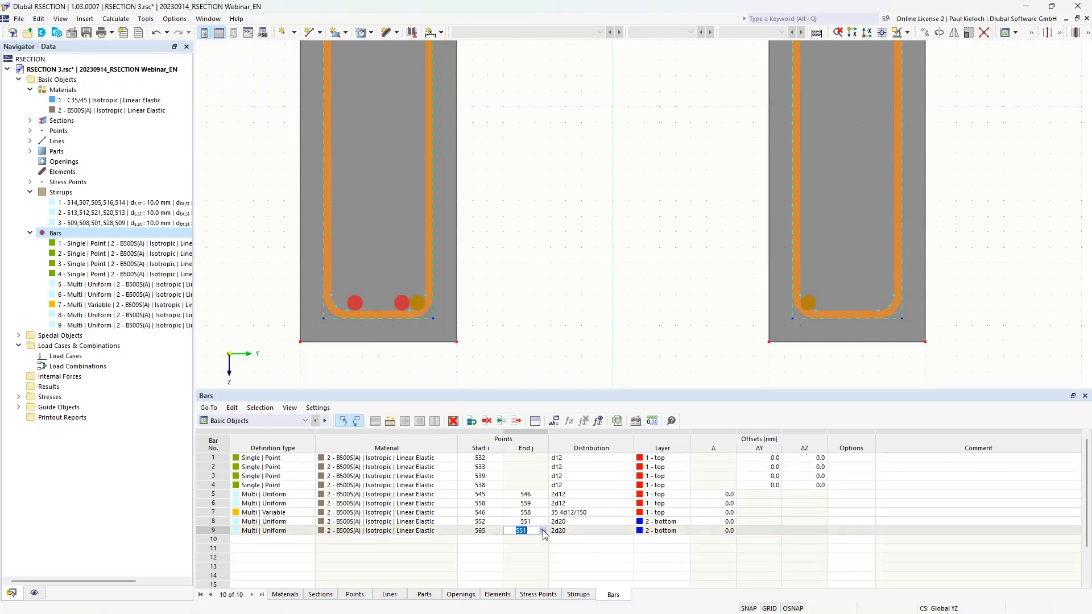
click(543, 531)
click(880, 310)
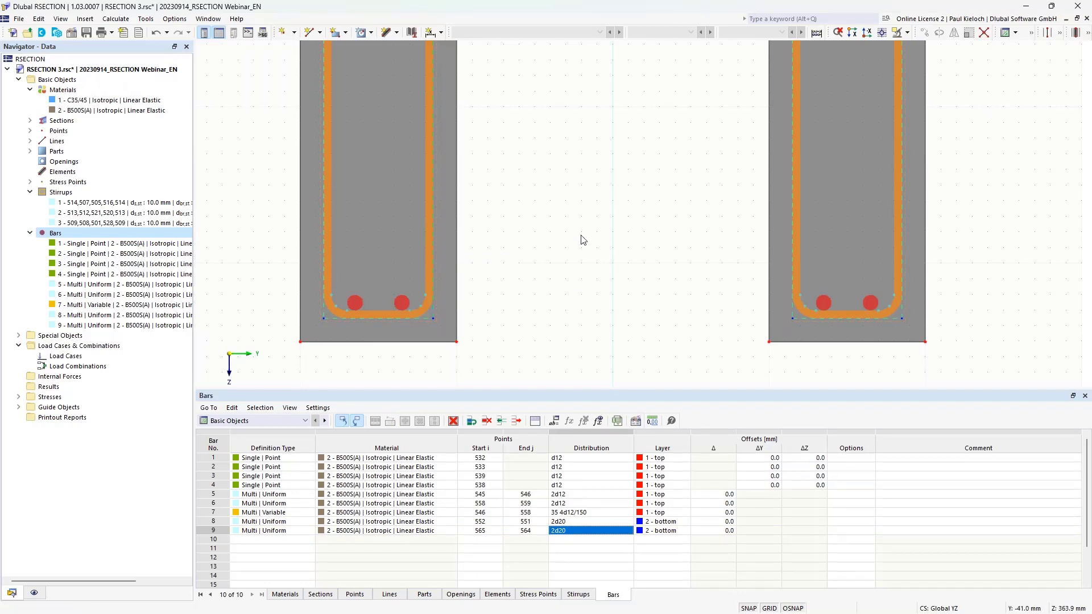
Step: Start another Multi | Uniform bar row between points 554 and 549 in the lower part of the left web stirrup
right_click(97, 234)
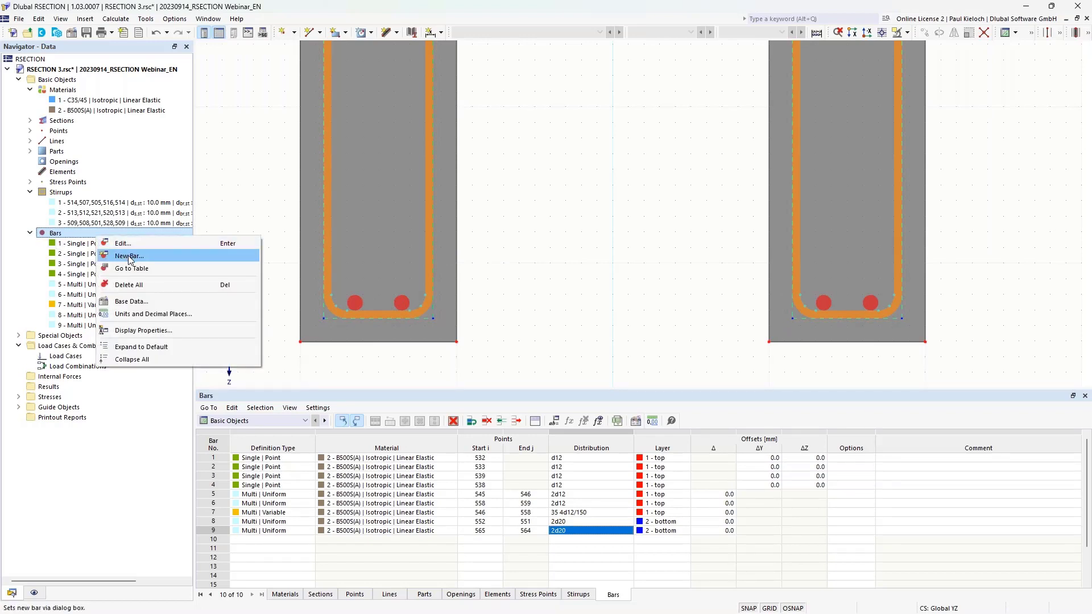
click(148, 260)
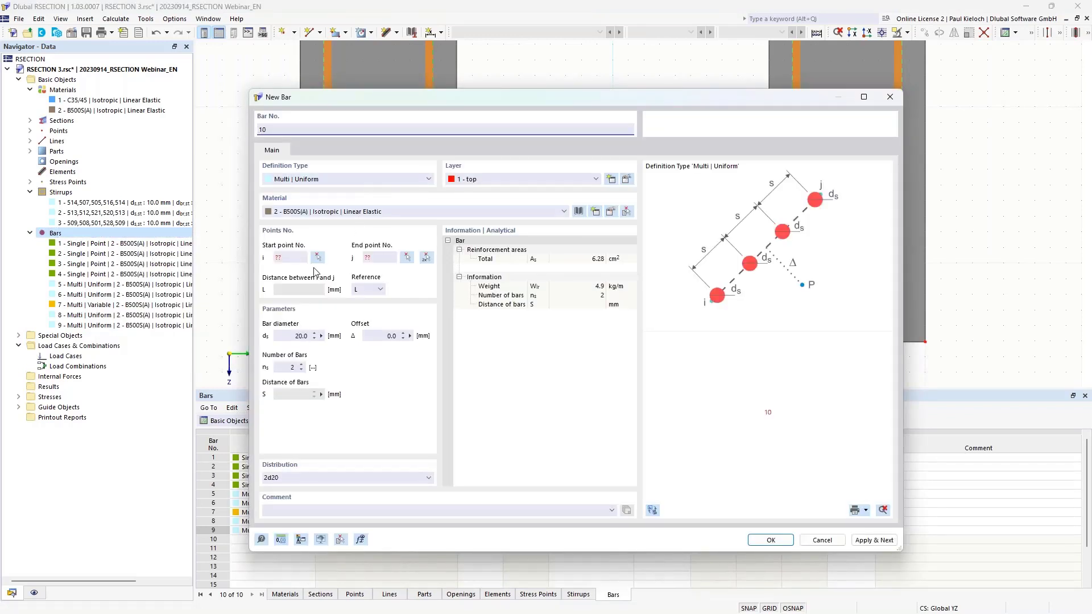
click(425, 258)
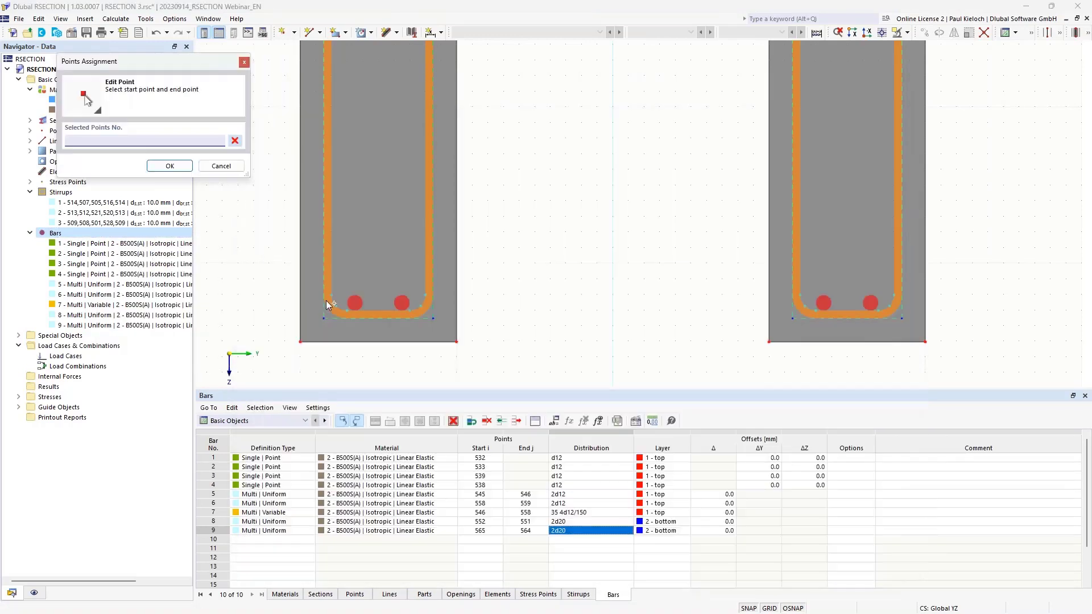
click(331, 296)
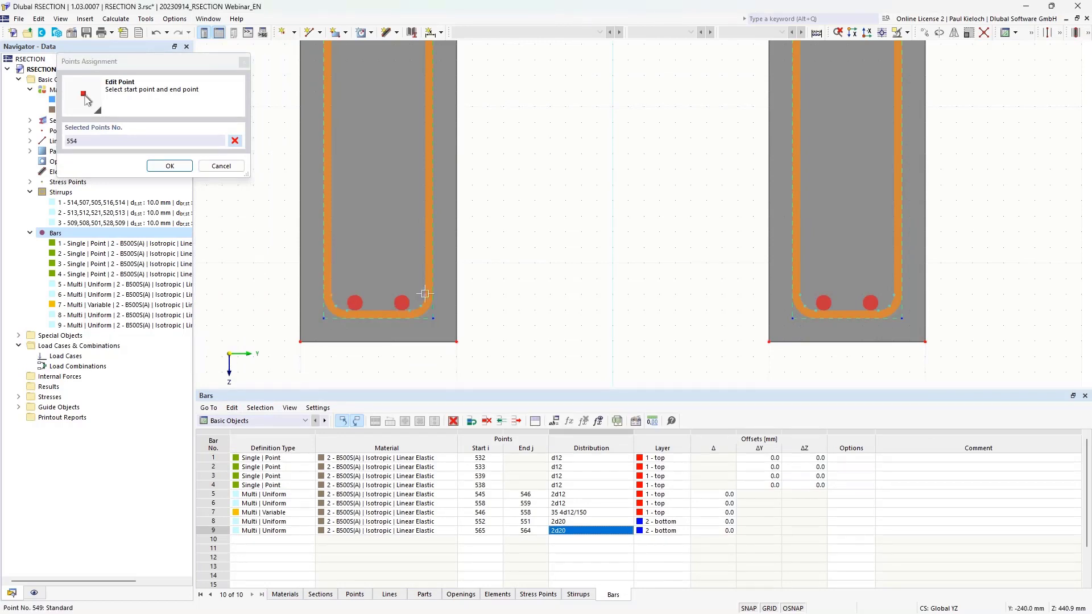
click(425, 293)
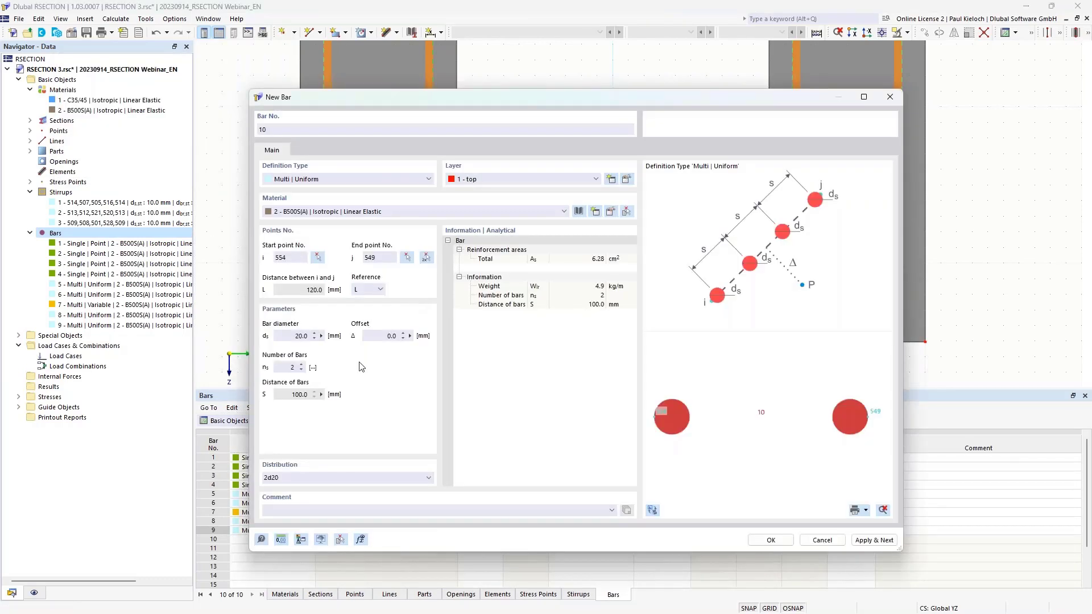
Step: Set the row to three bars with a -30 mm offset, checking it in the section preview, and accept it
click(301, 365)
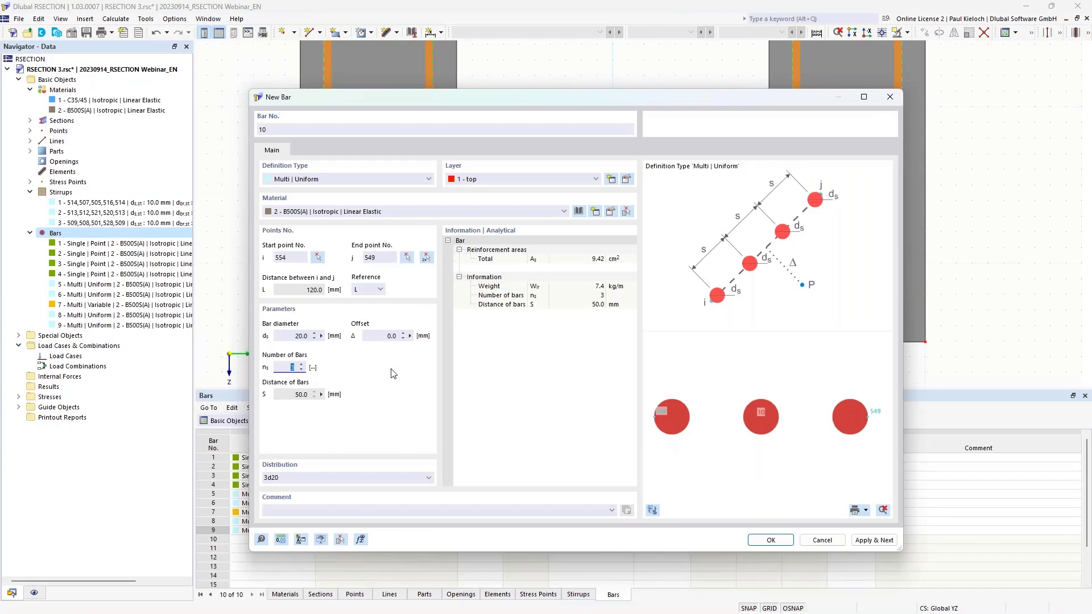
click(653, 510)
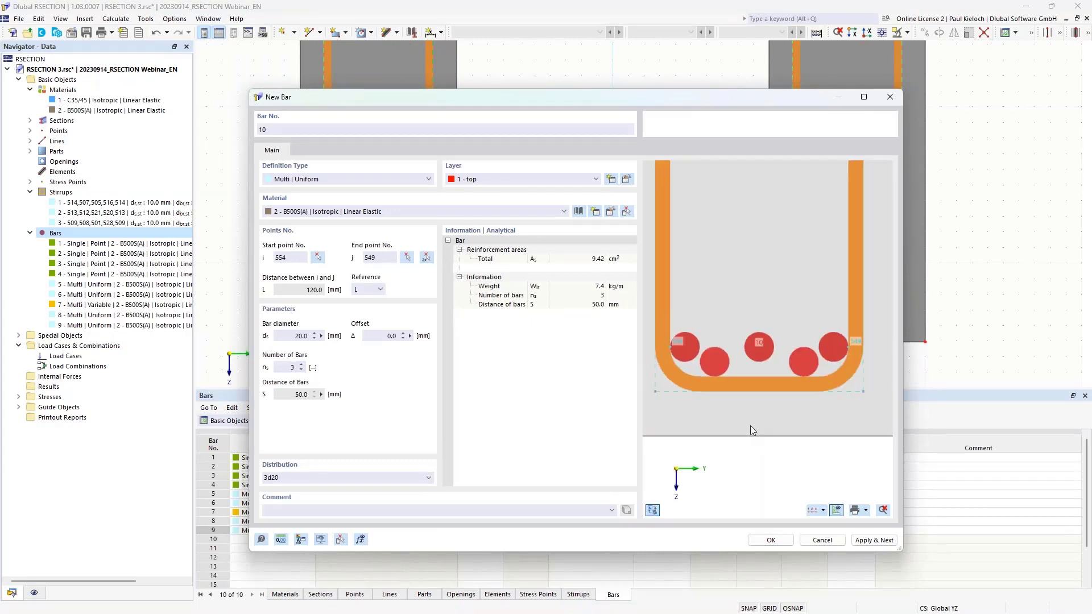
scroll(749, 426, down, 2)
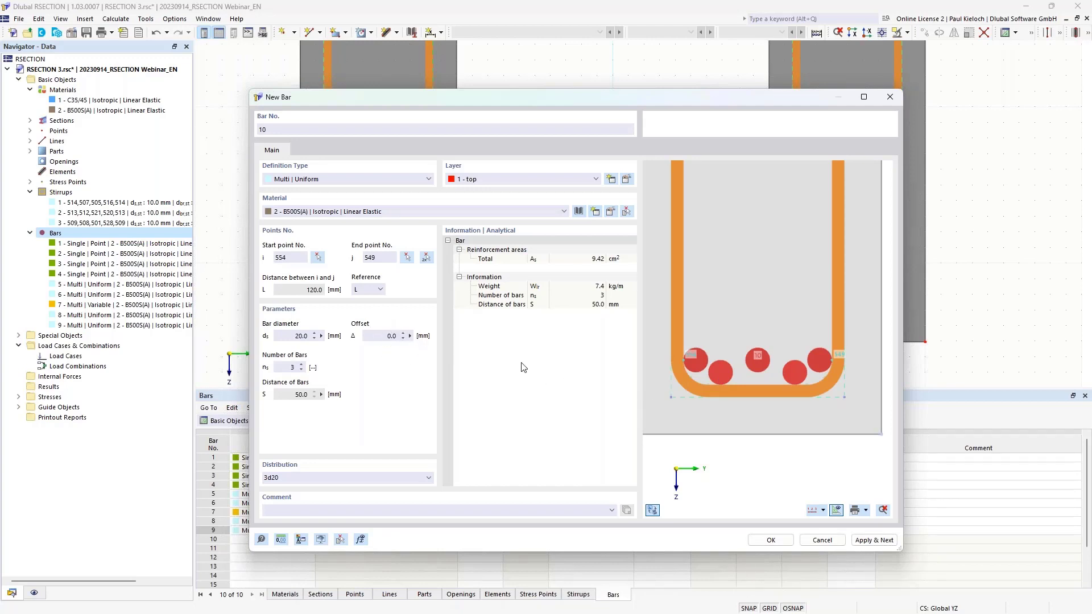
click(390, 335)
key(Tab)
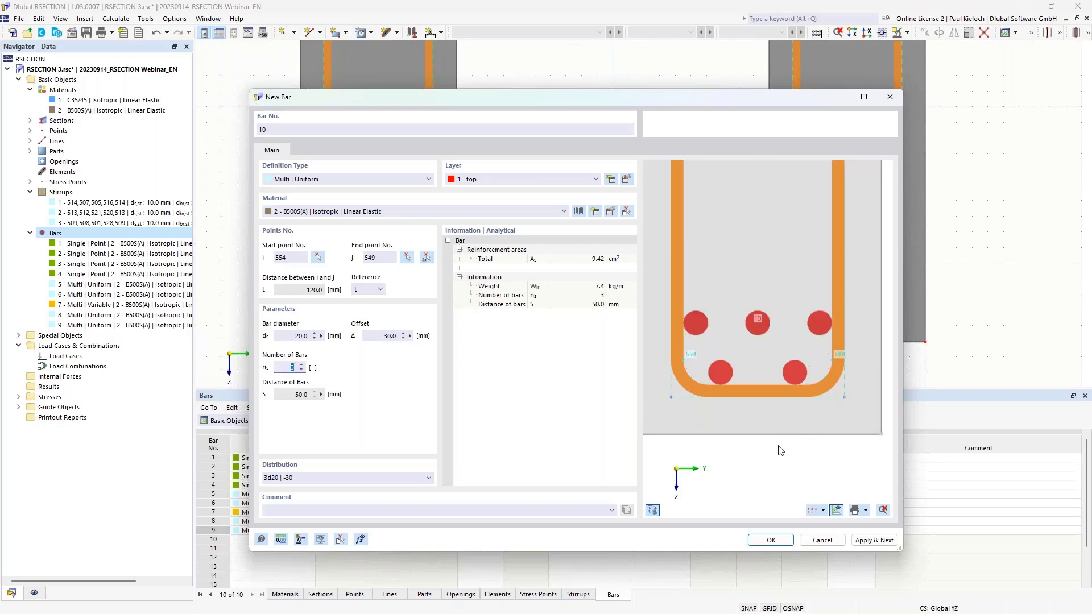
click(772, 538)
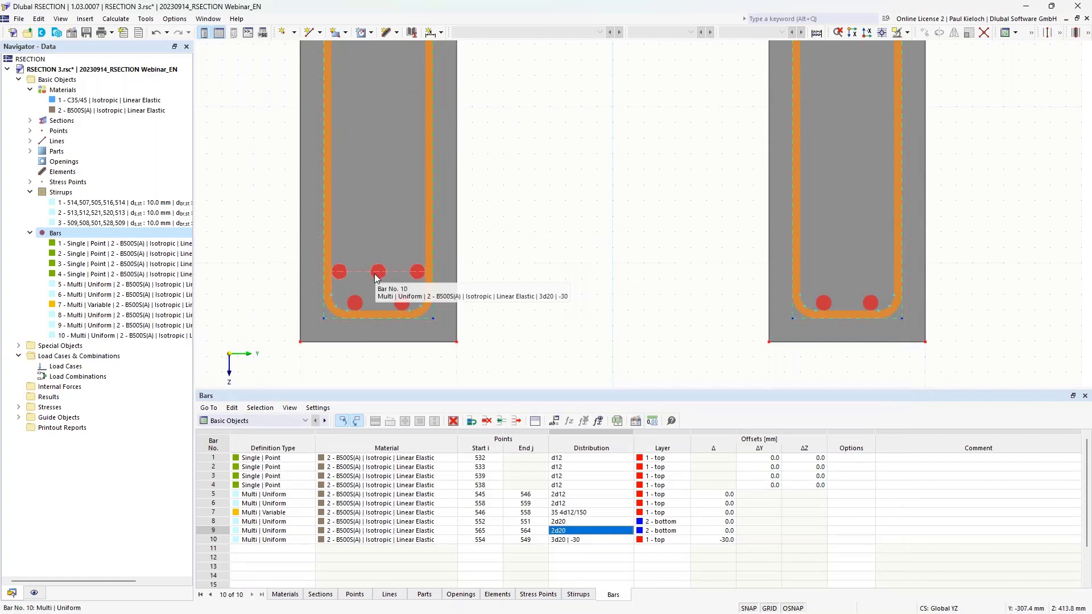
Step: Duplicate the 3d20 Multi | Uniform entry, number 10, into the following row of the bars table
click(215, 541)
right_click(216, 543)
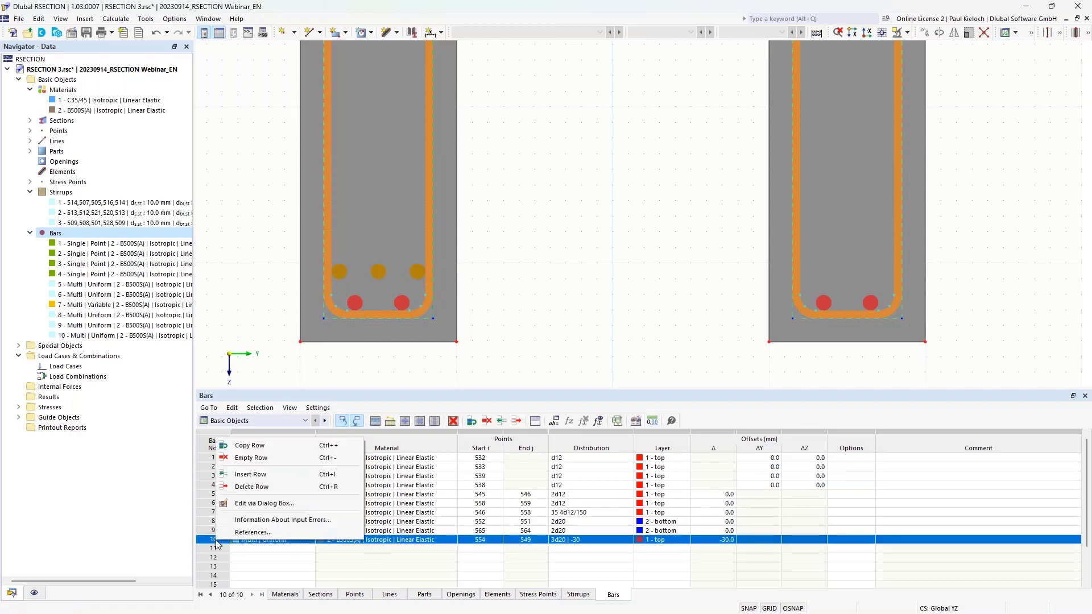
click(270, 446)
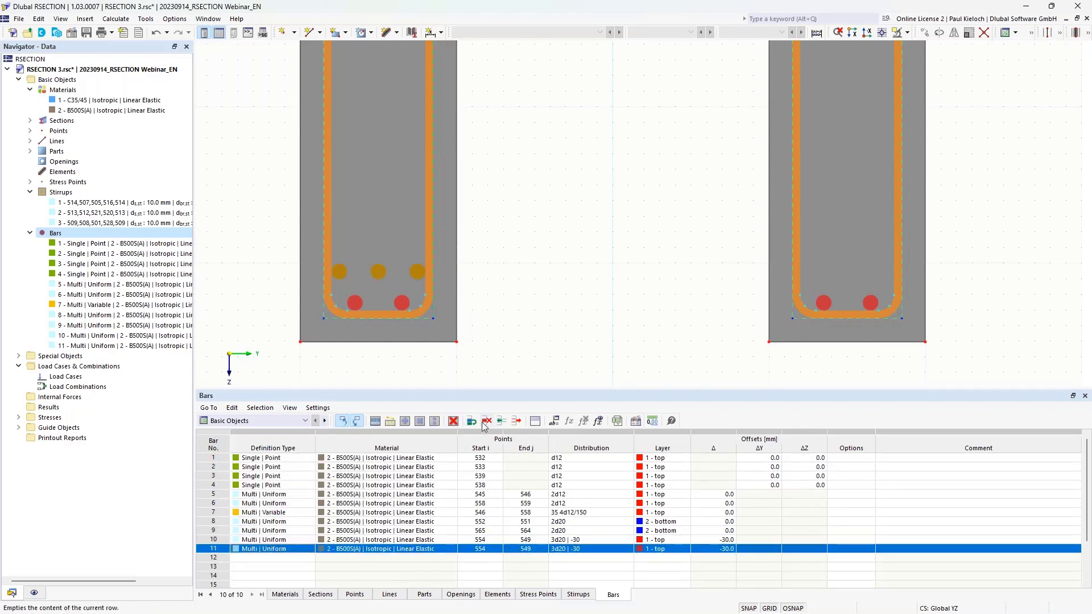
Step: Reassign the copied 3d20 bar row to start point 567 and end point 562 in the right web stirrup
click(492, 549)
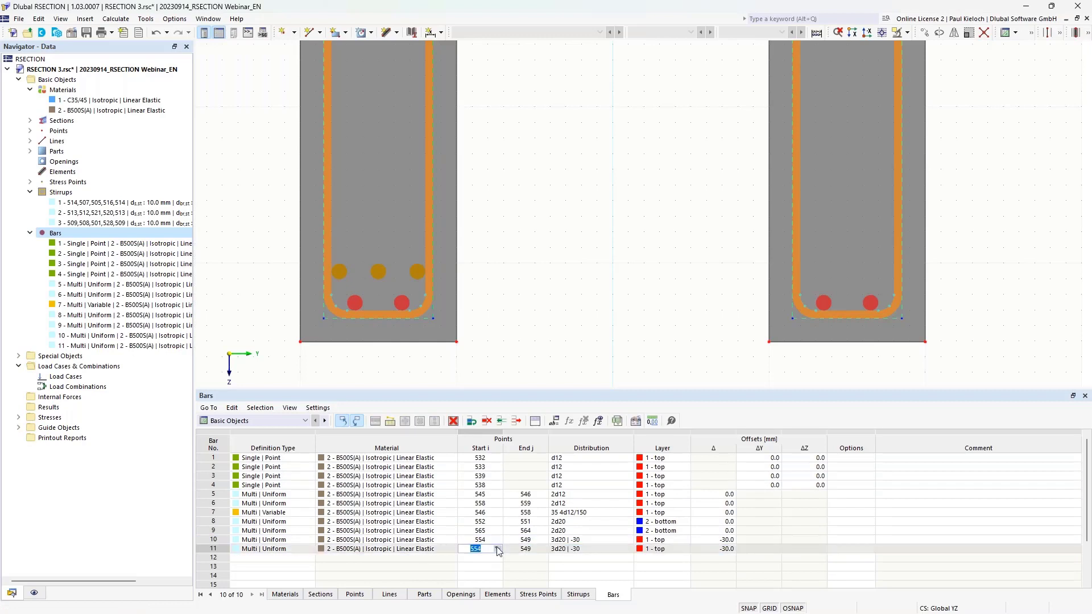
click(498, 550)
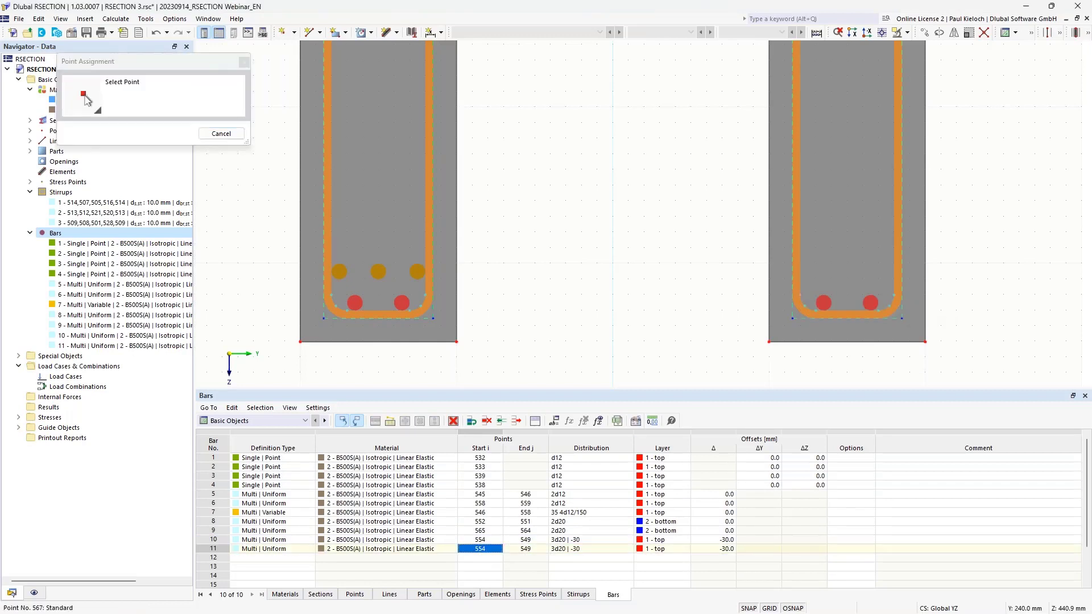
click(792, 319)
click(543, 551)
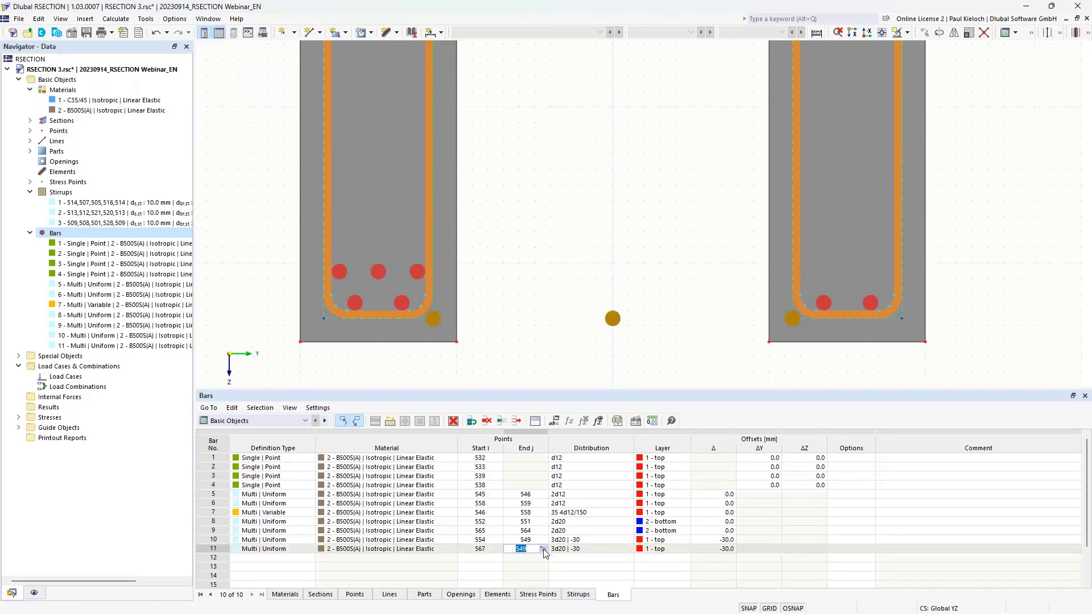
click(543, 549)
click(862, 302)
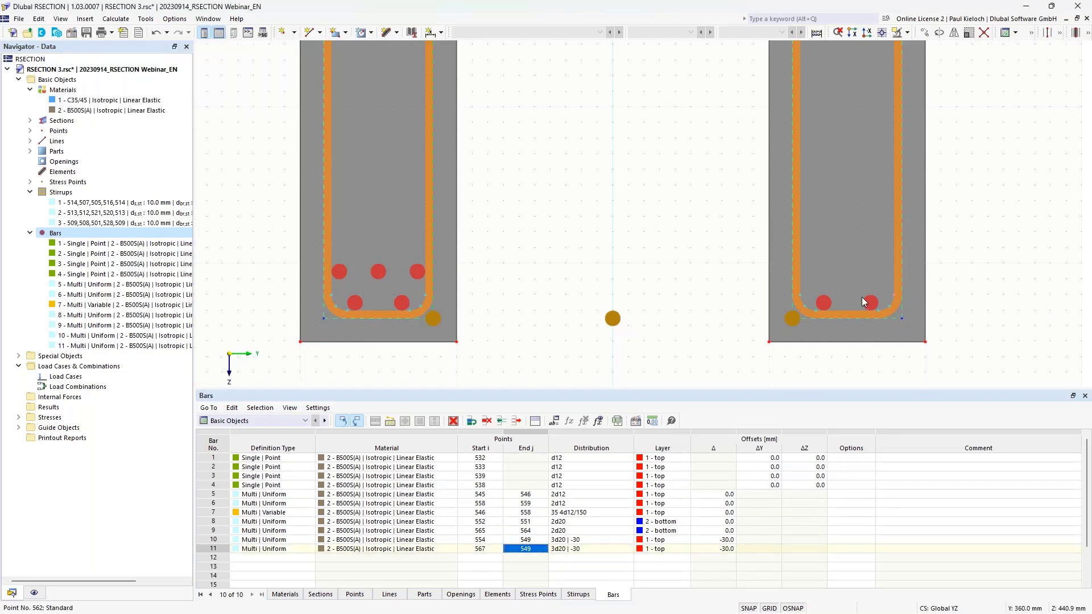
Step: Assign bar rows 10 and 11, the upper three-bar rows in both webs, to the layer 3 - bottom - additional
scroll(648, 299, down, 5)
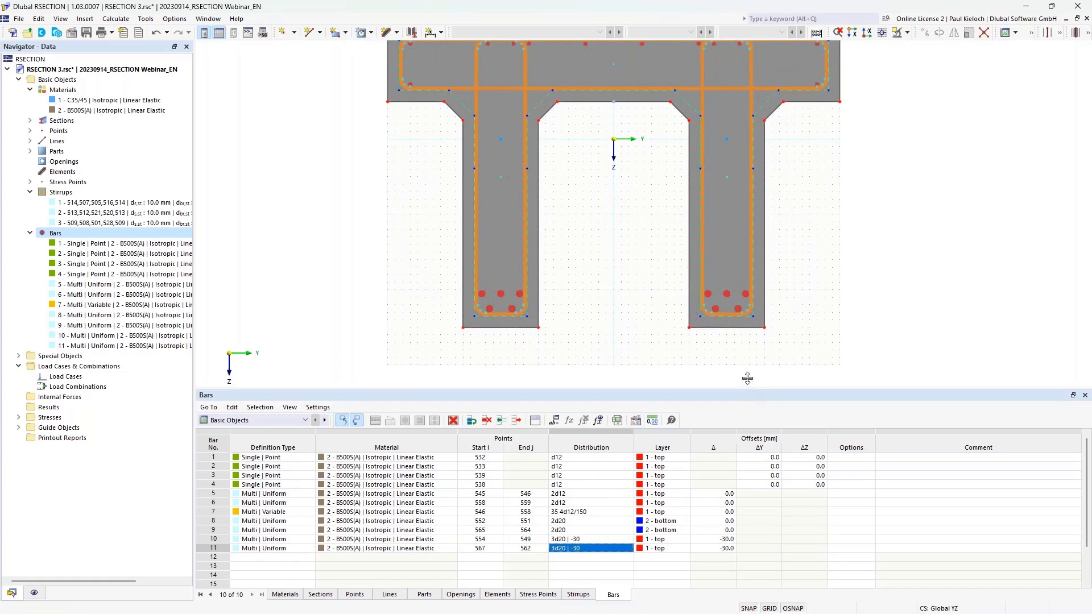
drag(748, 379, 748, 369)
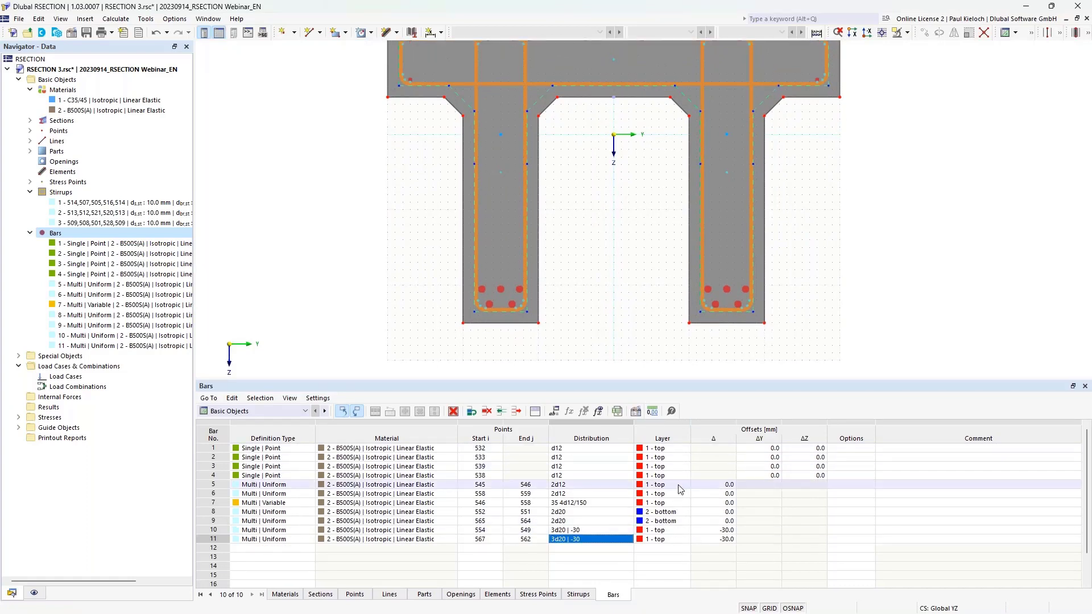
middle_drag(646, 224, 639, 236)
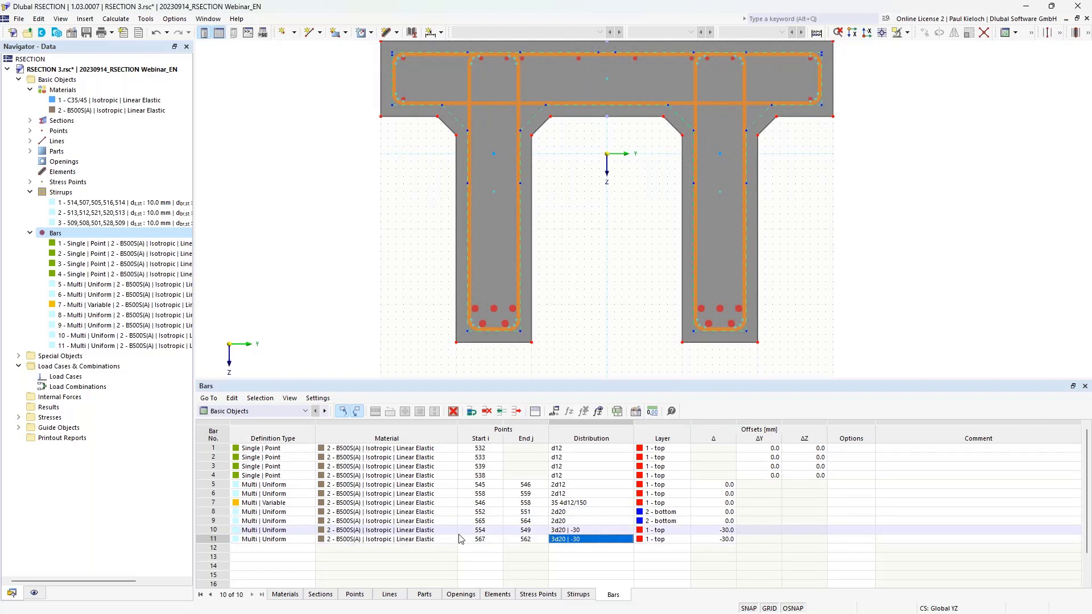
click(672, 530)
click(685, 530)
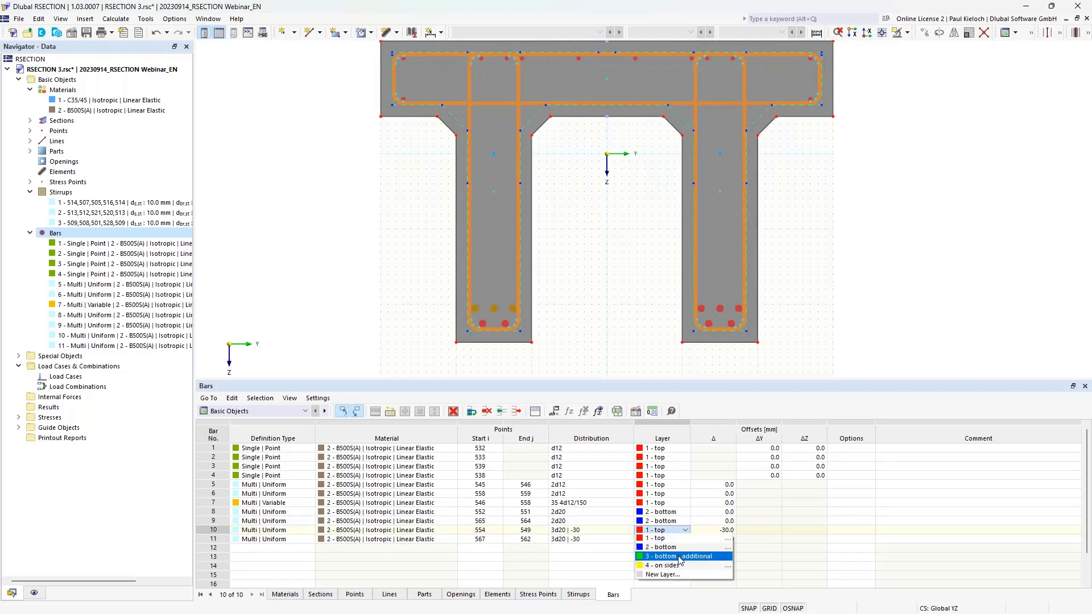
click(681, 557)
click(665, 539)
click(669, 539)
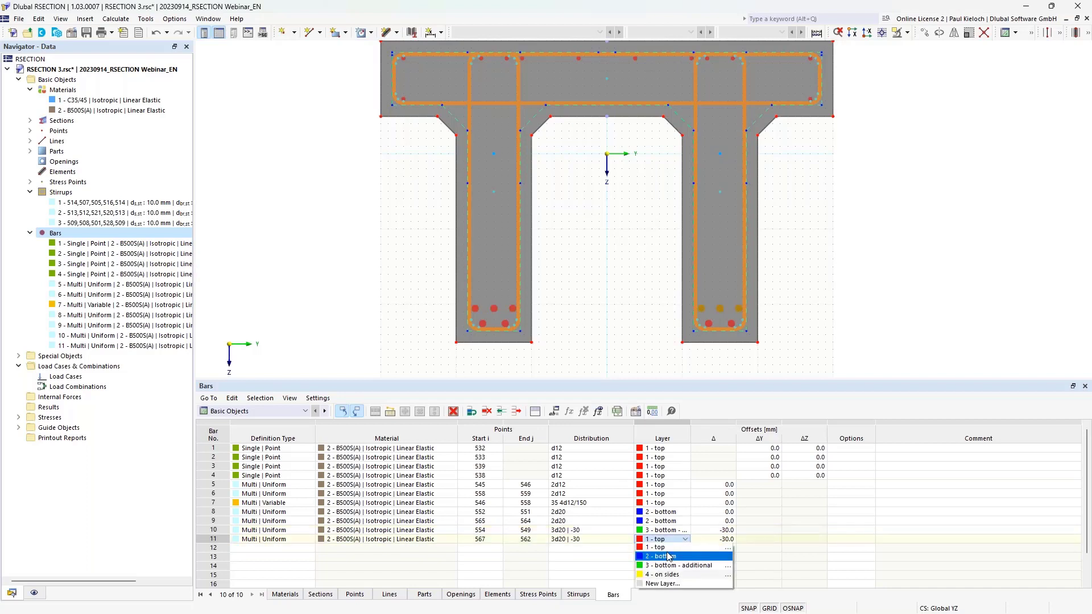
click(668, 565)
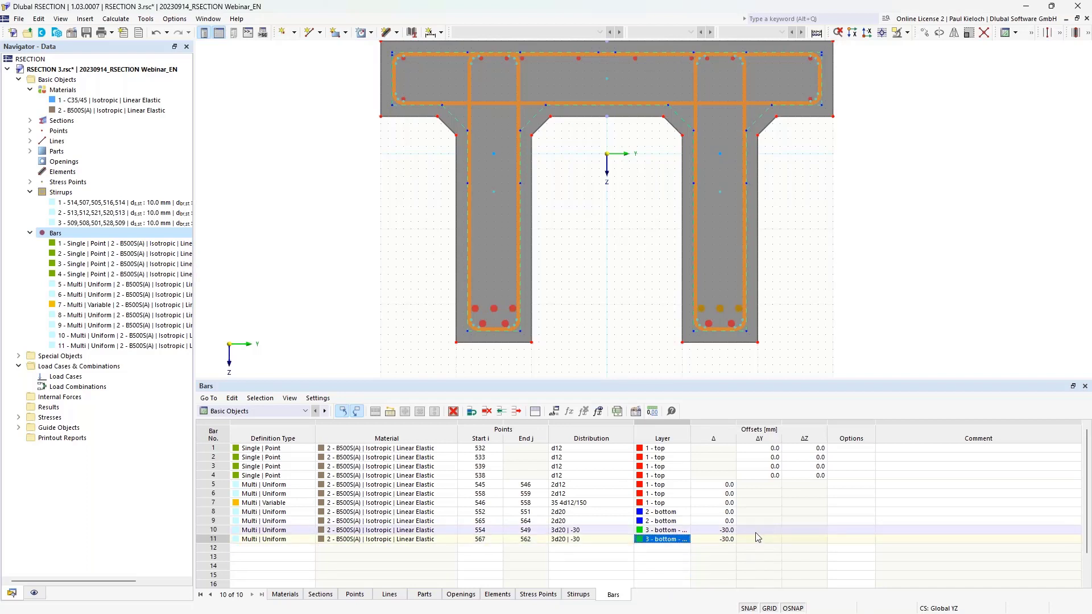
click(759, 530)
click(758, 539)
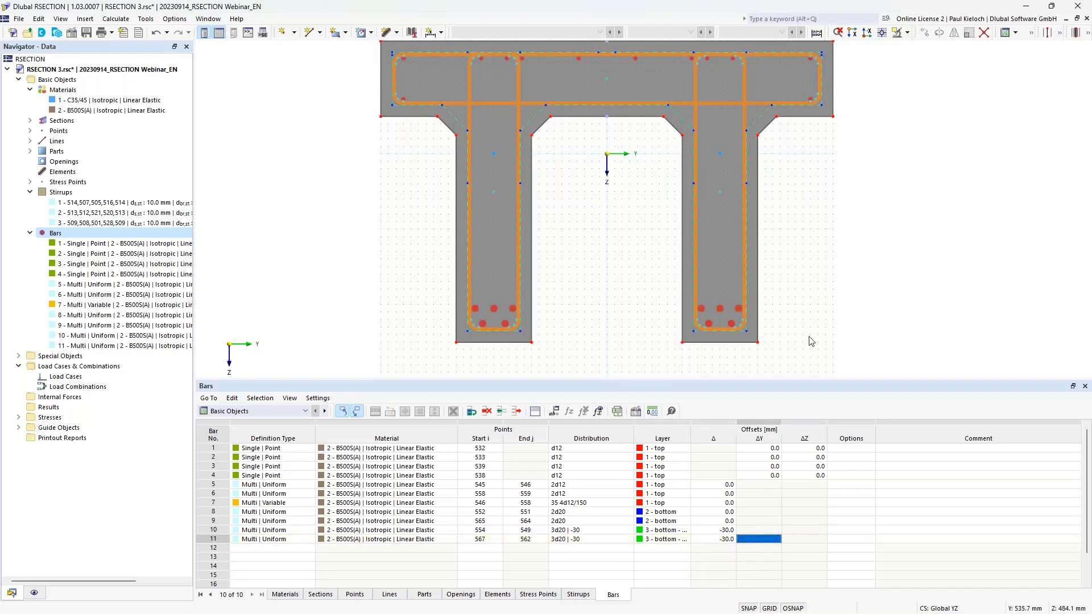
Step: Start a Multi | Variable bar row between points 543 and 554 along the left leg of the left web stirrup
middle_drag(806, 217, 796, 223)
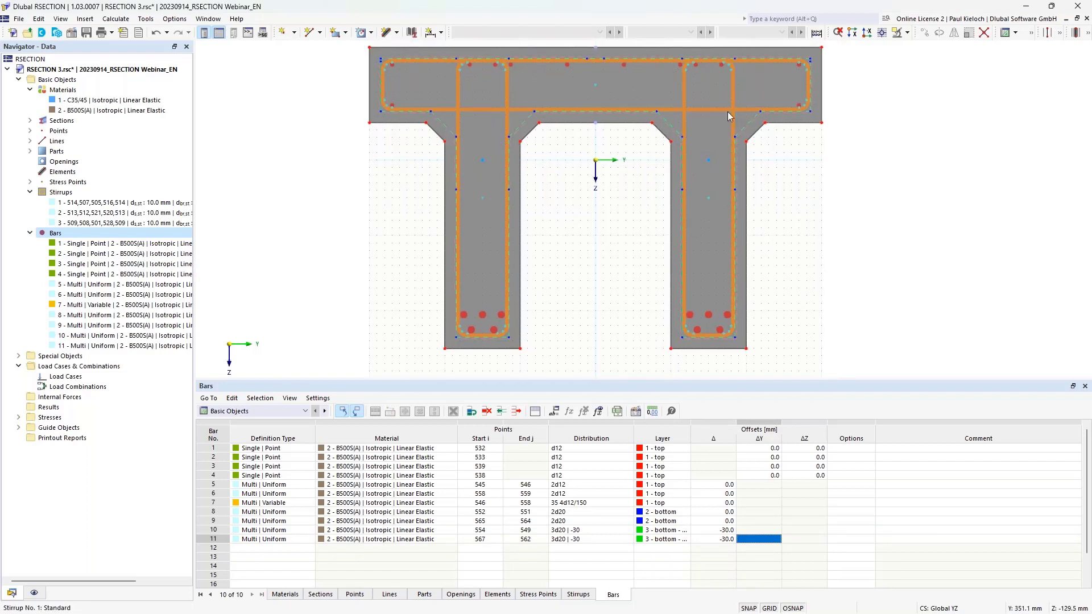
right_click(51, 234)
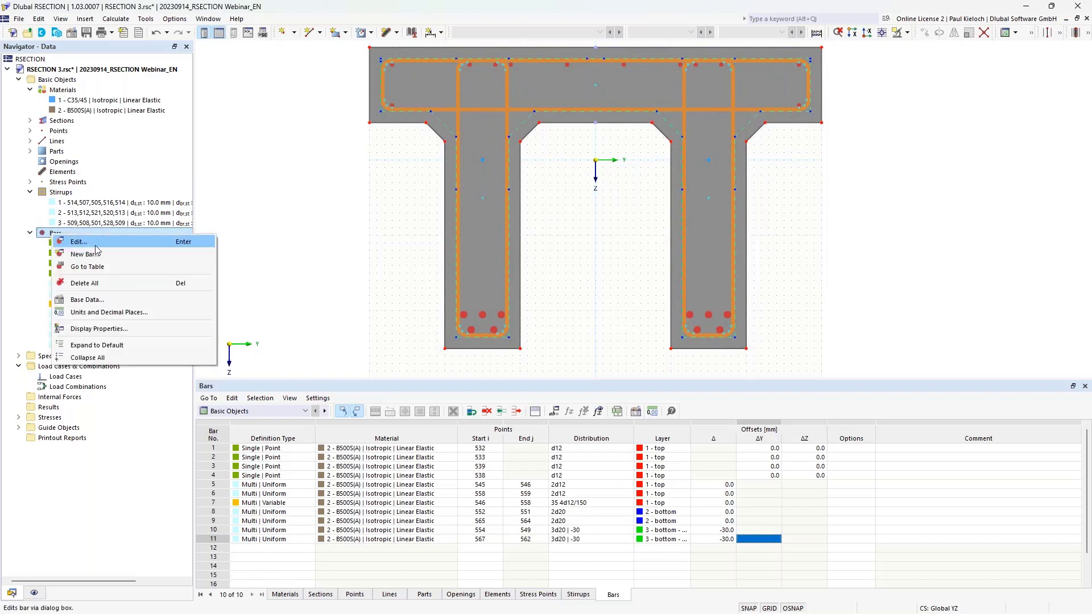
click(95, 254)
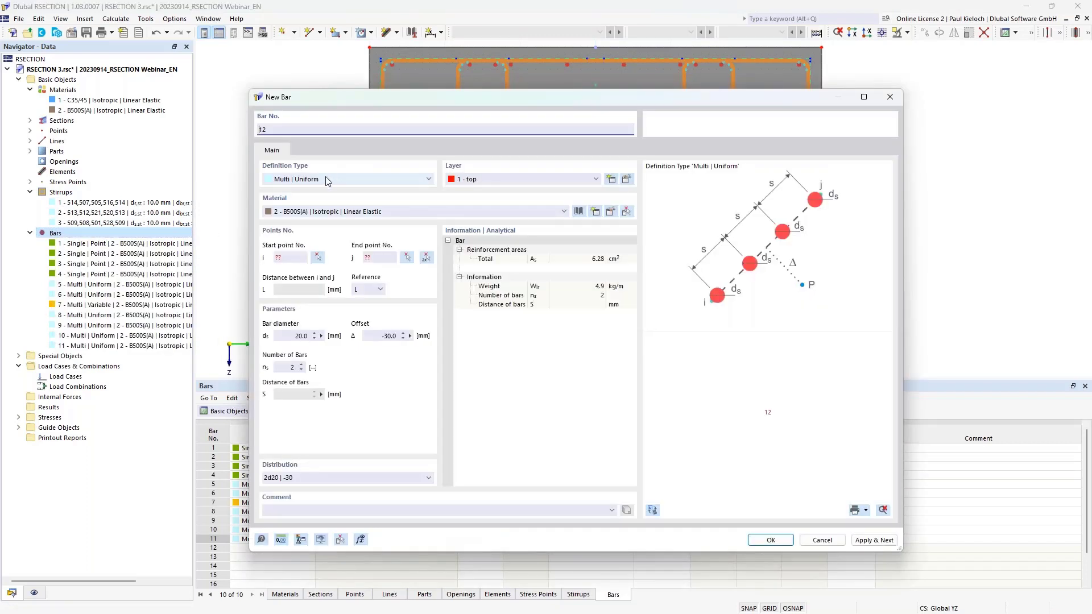
click(328, 180)
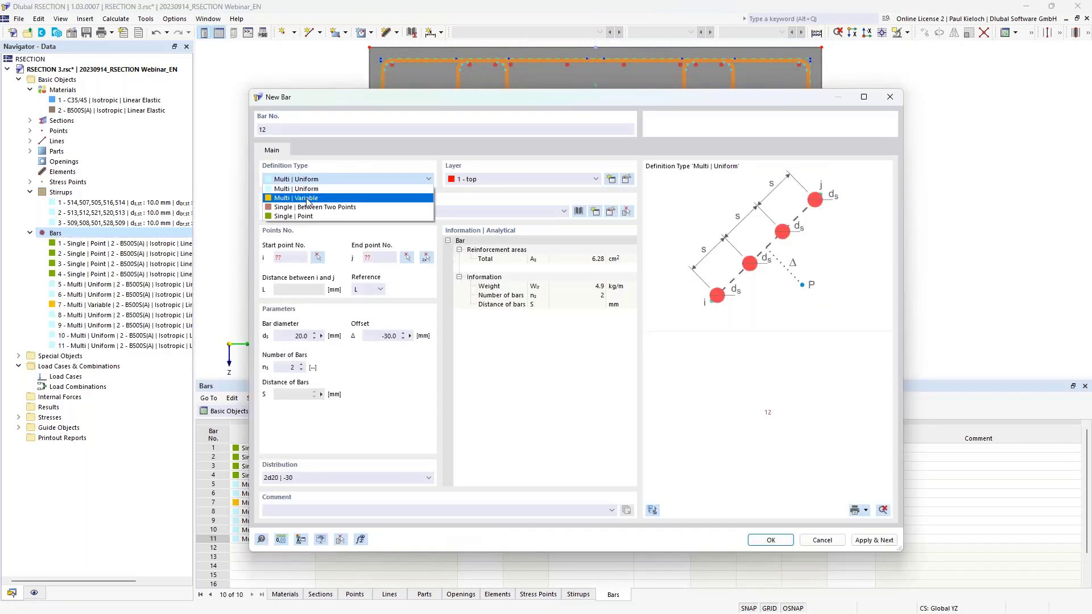
click(312, 199)
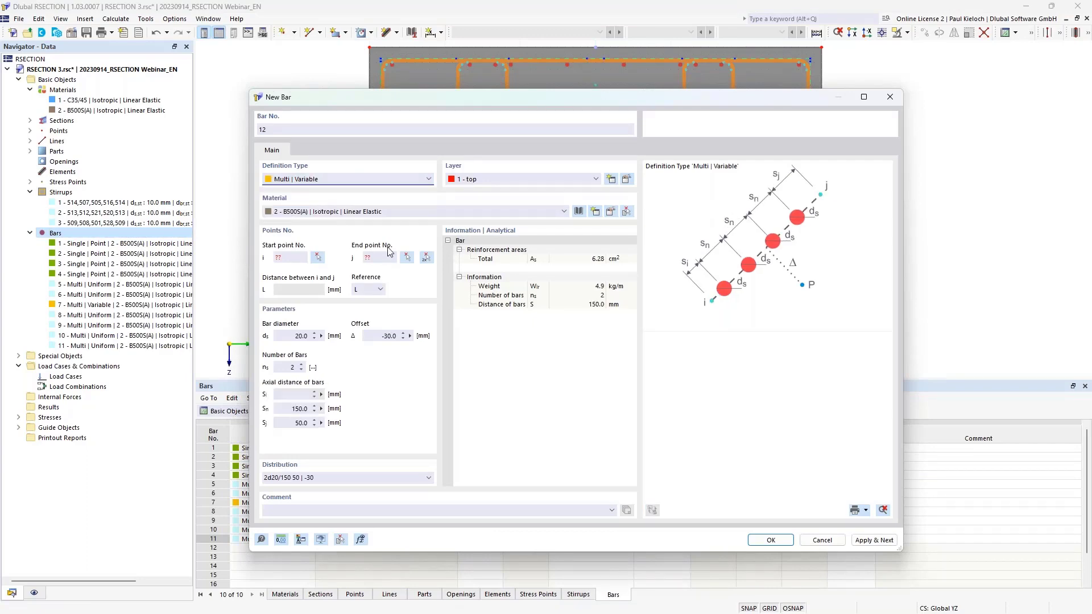
click(427, 259)
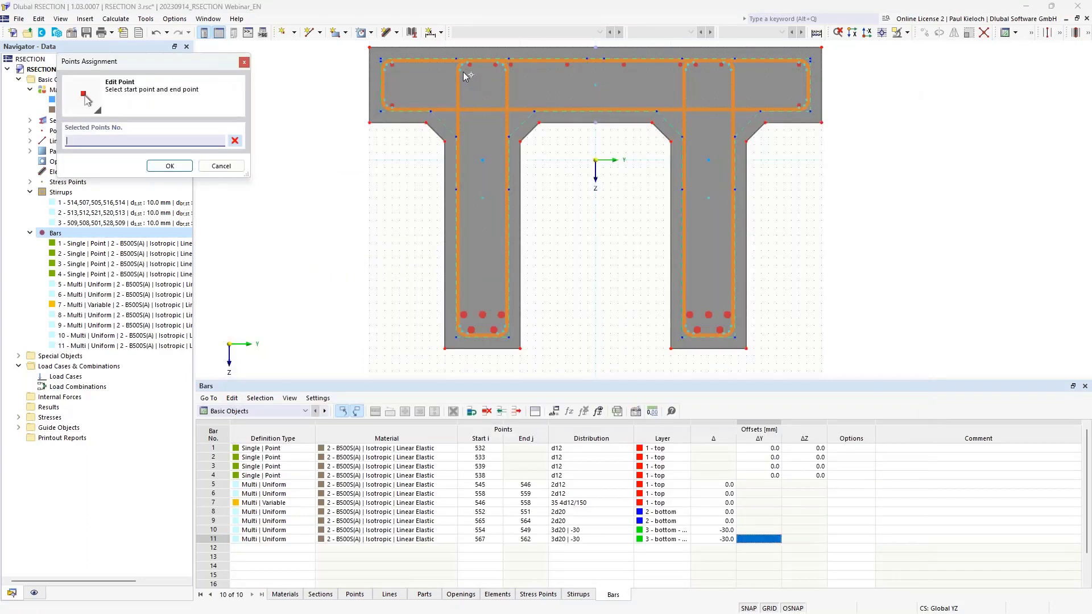
click(463, 339)
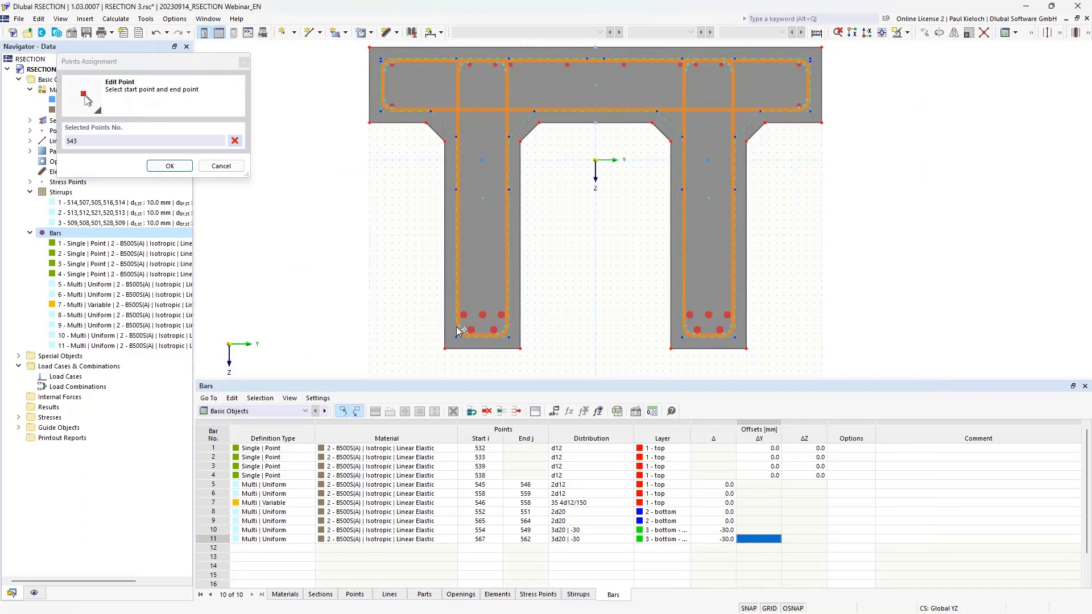
click(461, 326)
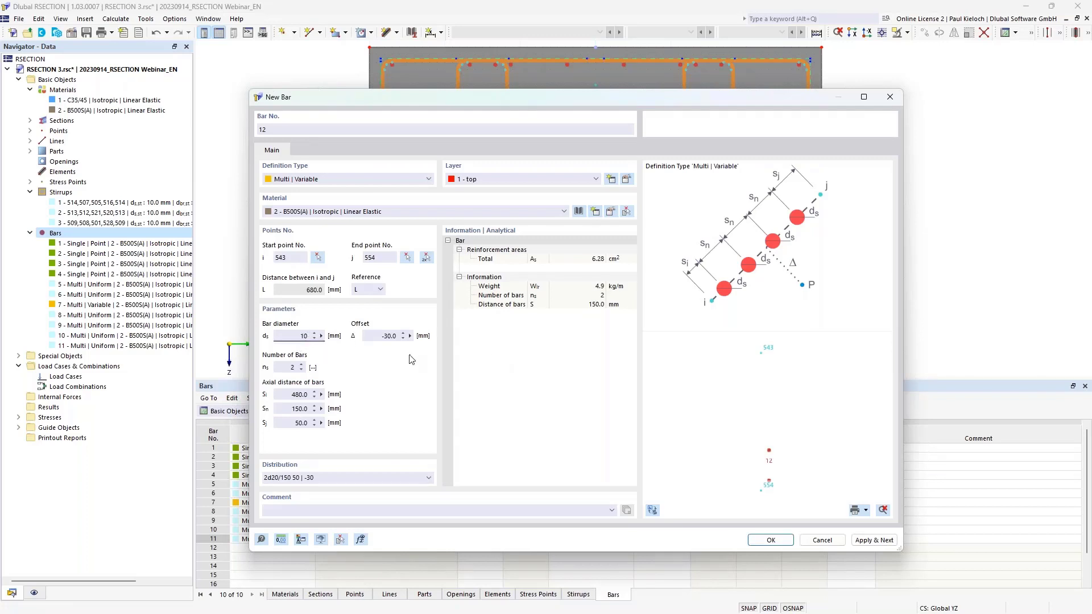
Step: Set five 10 mm bars with zero offset, 0 mm start distance and 150 mm spacing, check them in the section preview, and accept the row
click(382, 336)
text(0)
click(290, 368)
text(5)
click(285, 394)
click(293, 408)
click(652, 511)
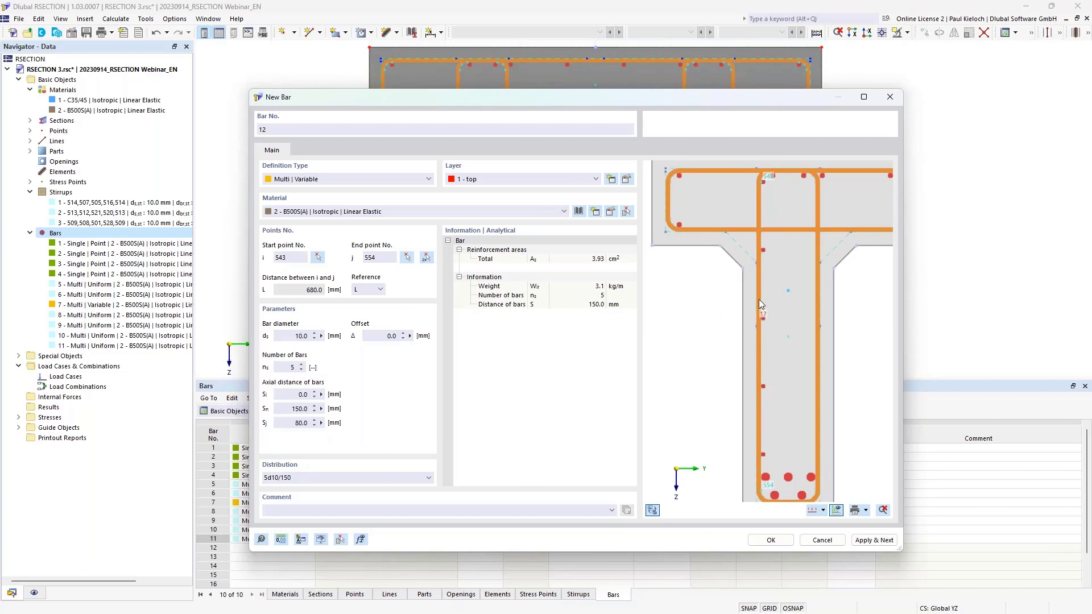
click(769, 539)
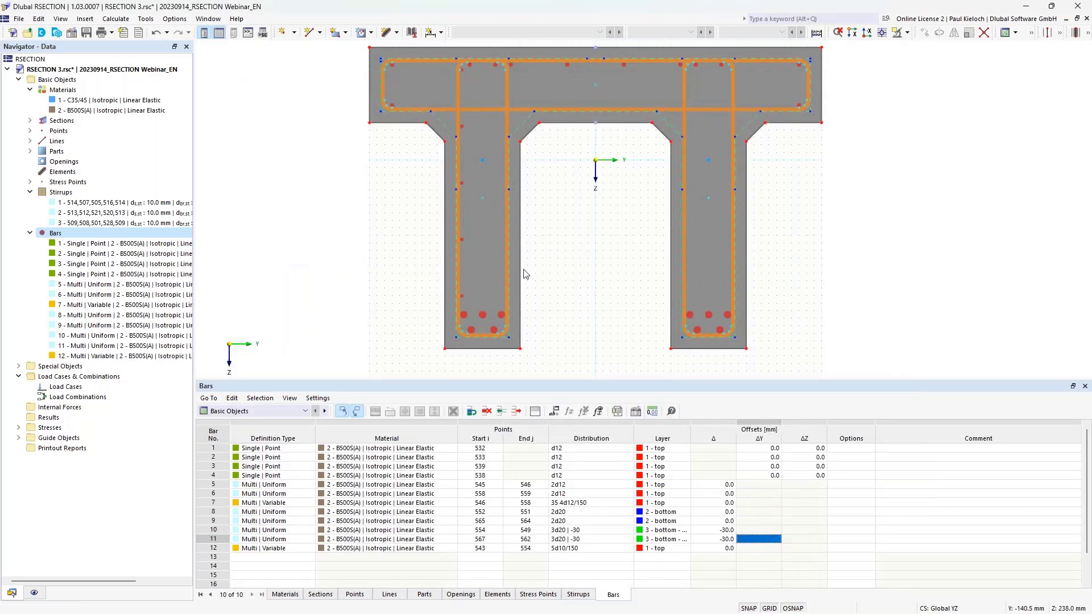
Step: Duplicate the 5d10/150 Multi | Variable entry, number 12, into the following row of the bars table
click(214, 548)
right_click(214, 549)
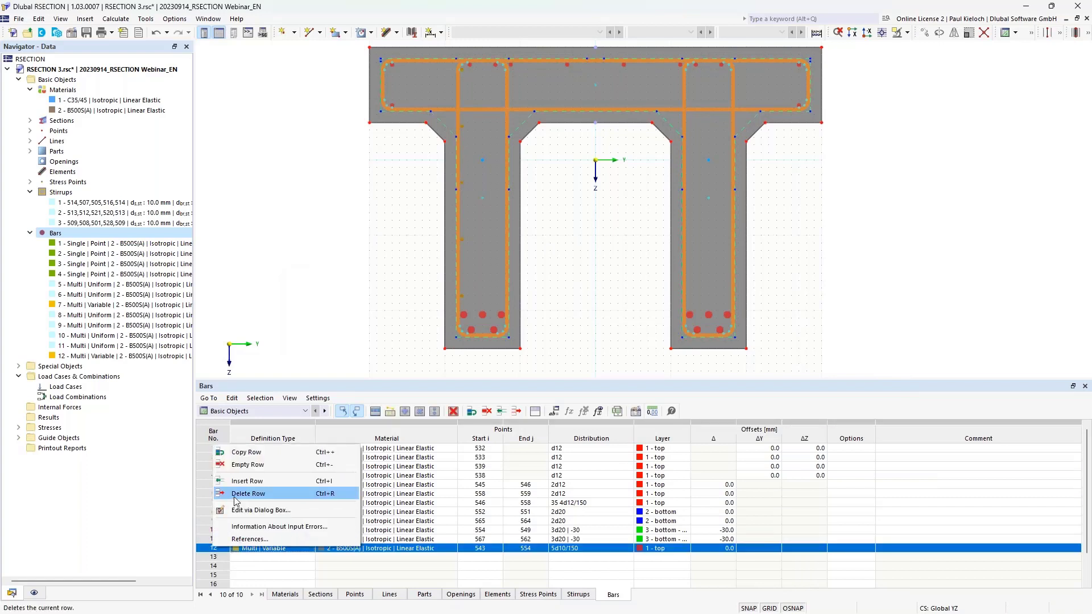
click(257, 449)
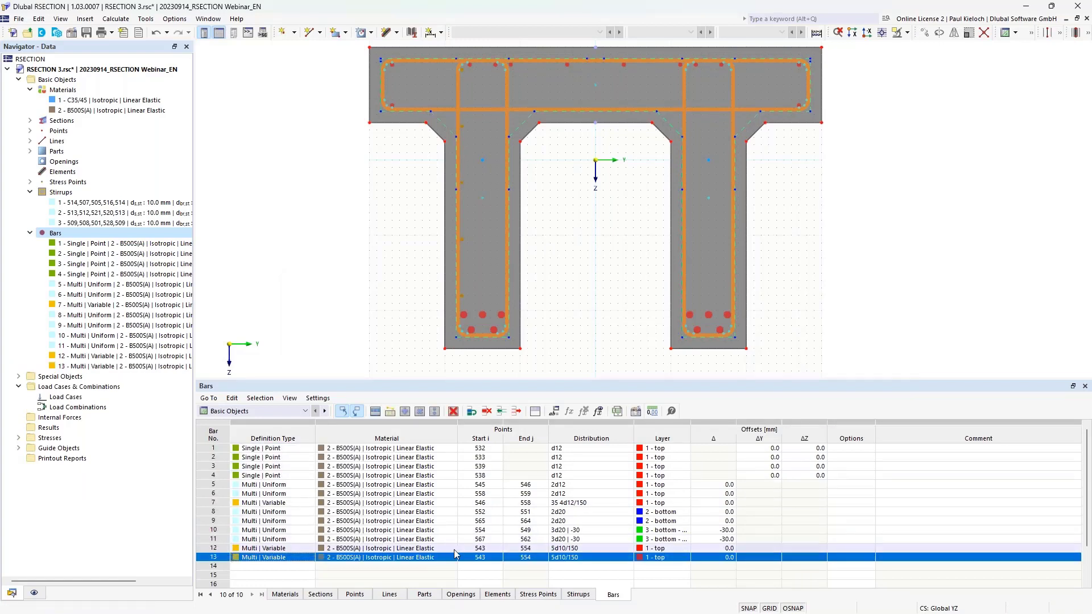
Step: Reassign the copied 5d10/150 row to start point 548 and end point 549 along the right leg of the left web stirrup
double_click(480, 557)
click(499, 559)
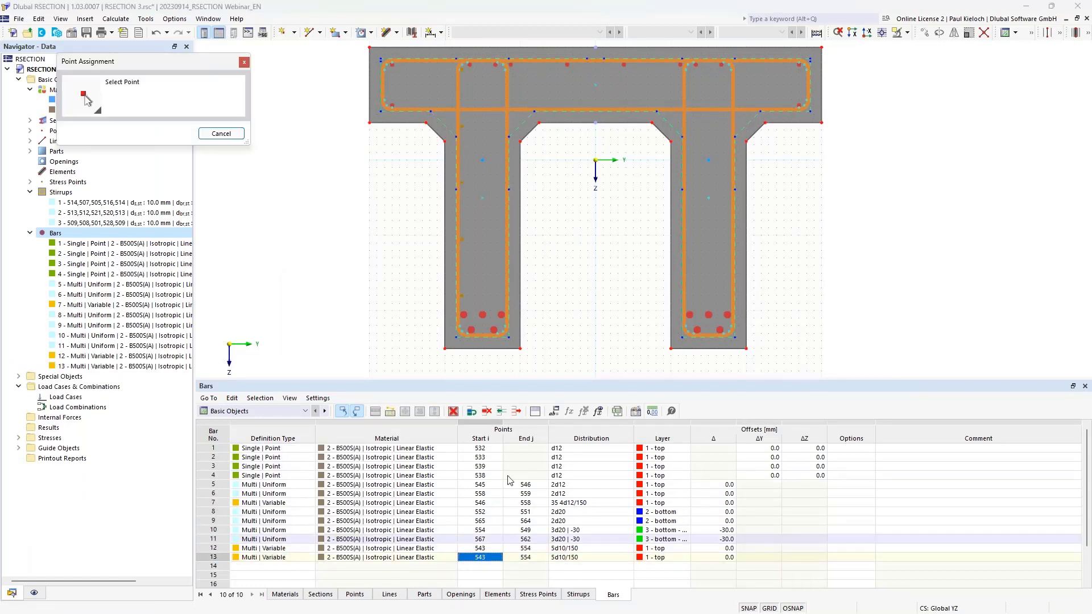
click(504, 70)
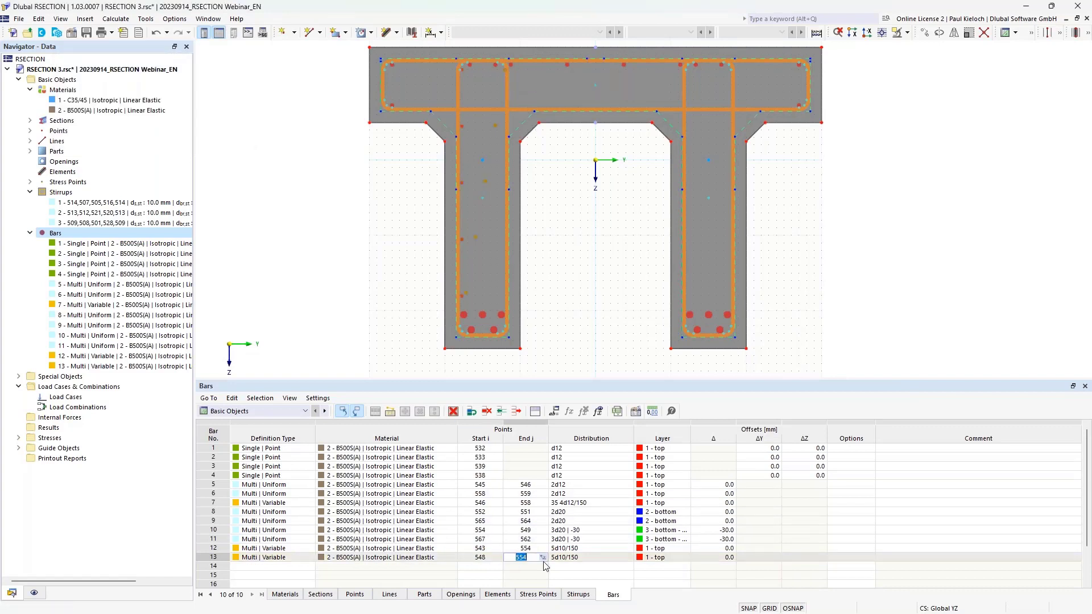
click(543, 558)
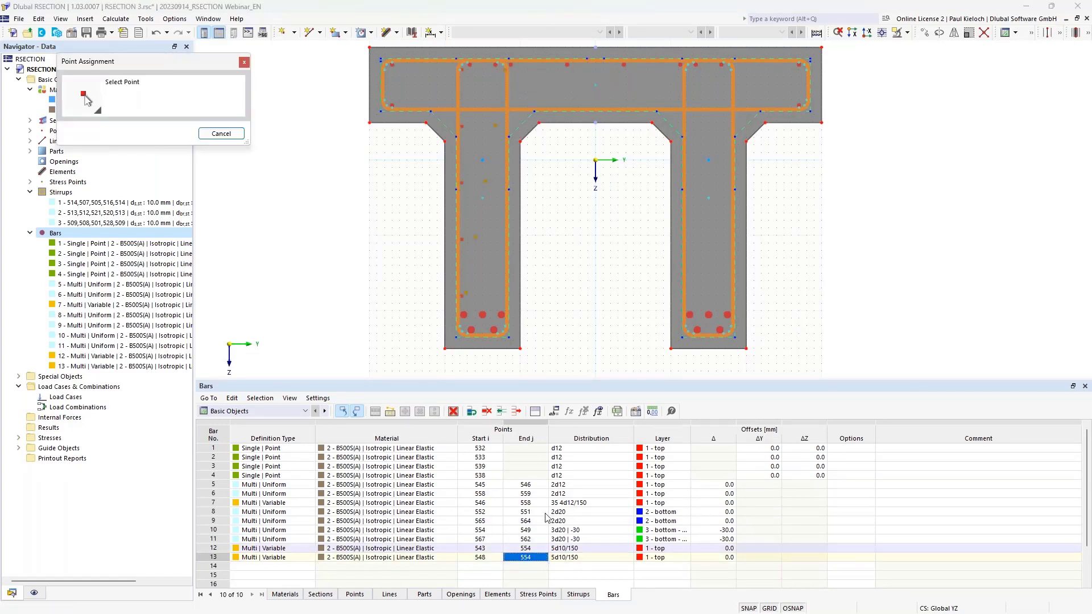
click(522, 340)
click(522, 340)
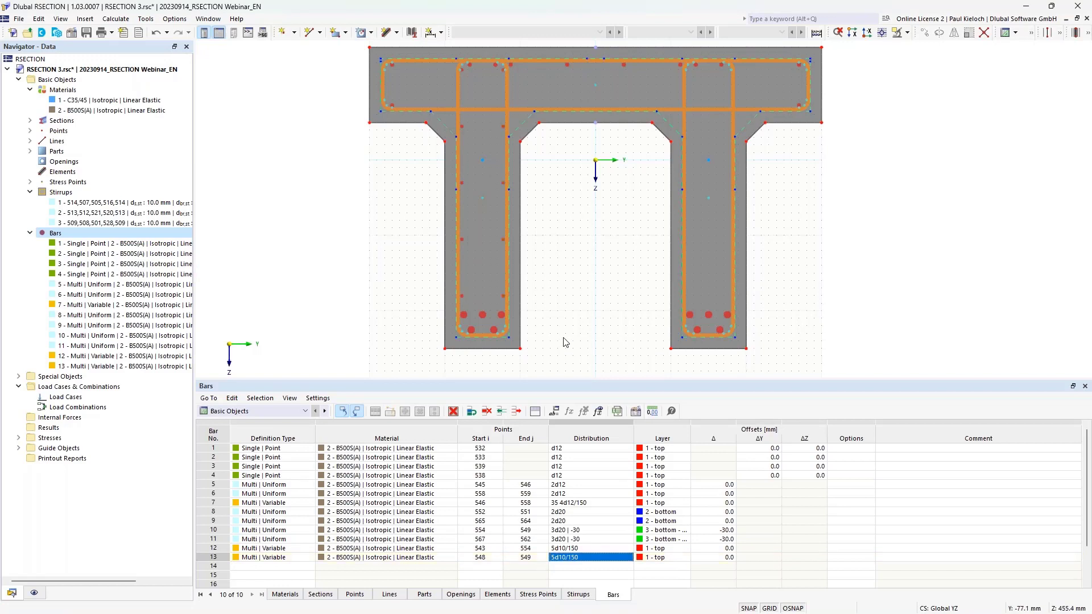
Step: Duplicate the Multi | Variable entry number 13 into row 14 of the bars table
scroll(262, 537, down, 1)
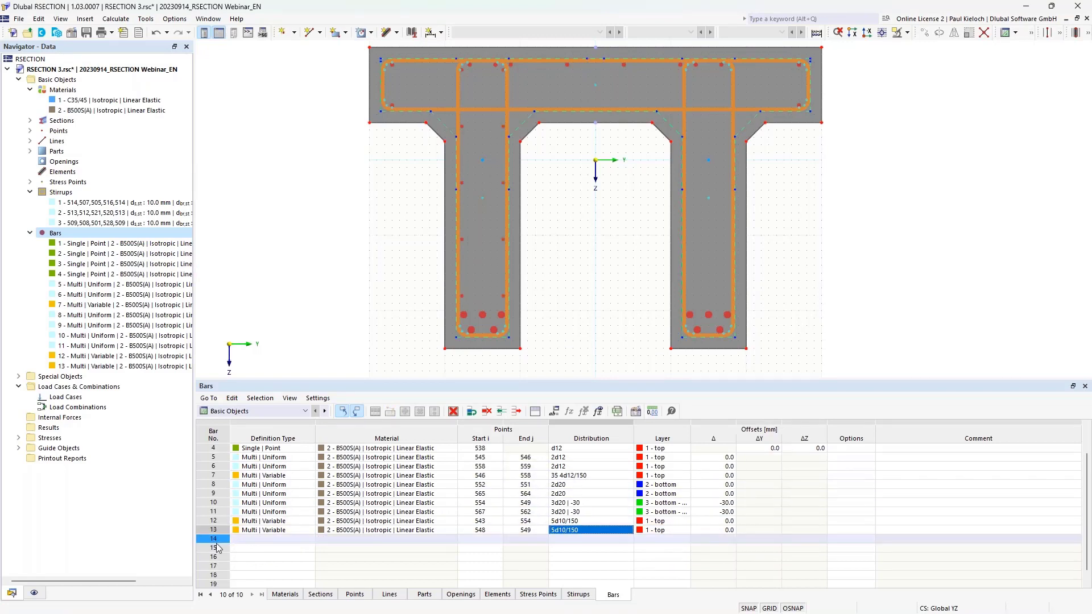
right_click(217, 530)
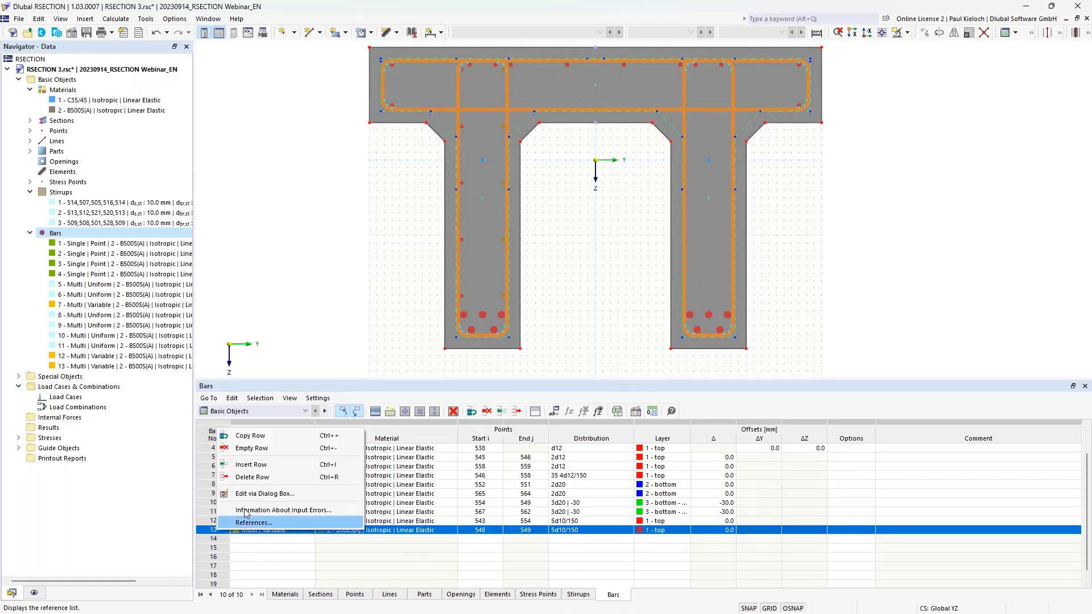
click(271, 442)
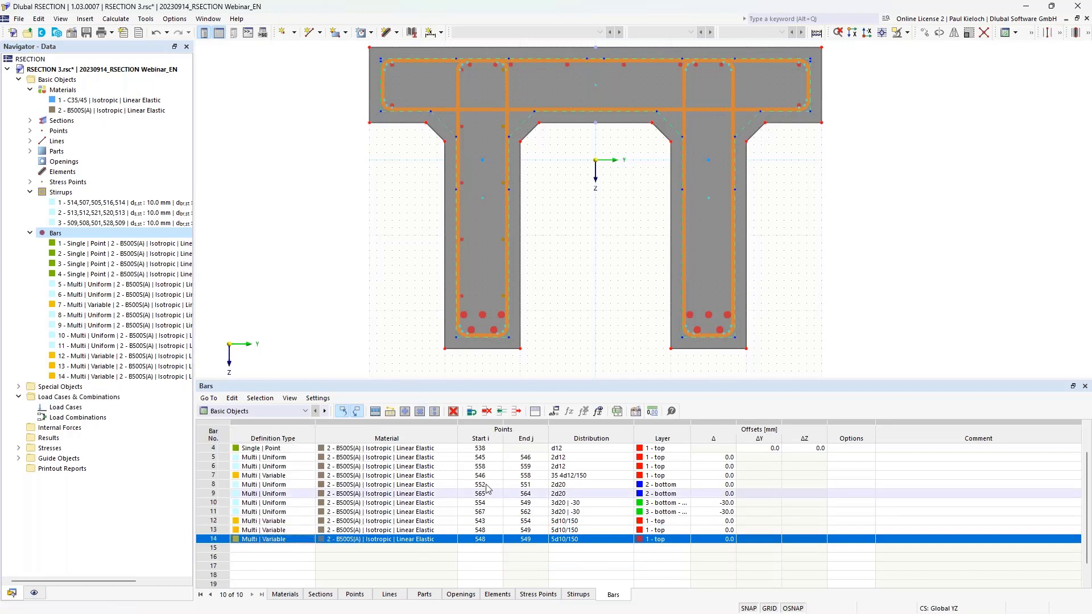
Step: Reassign the 5d10/150 bars in row 14 to start point 556 and end point 567 along the left leg of the right web stirrup
click(492, 541)
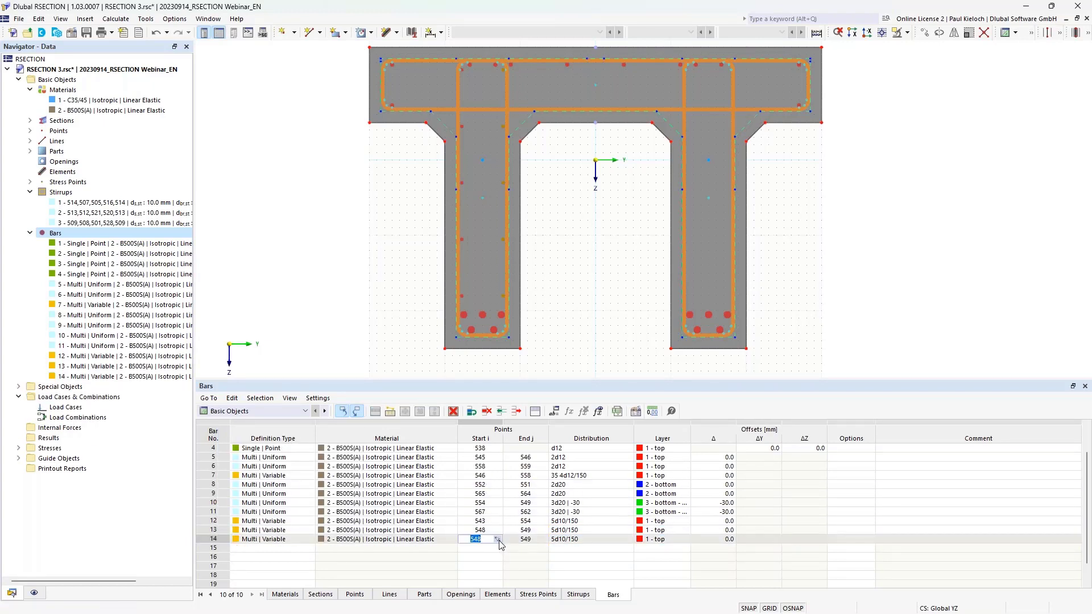
click(498, 539)
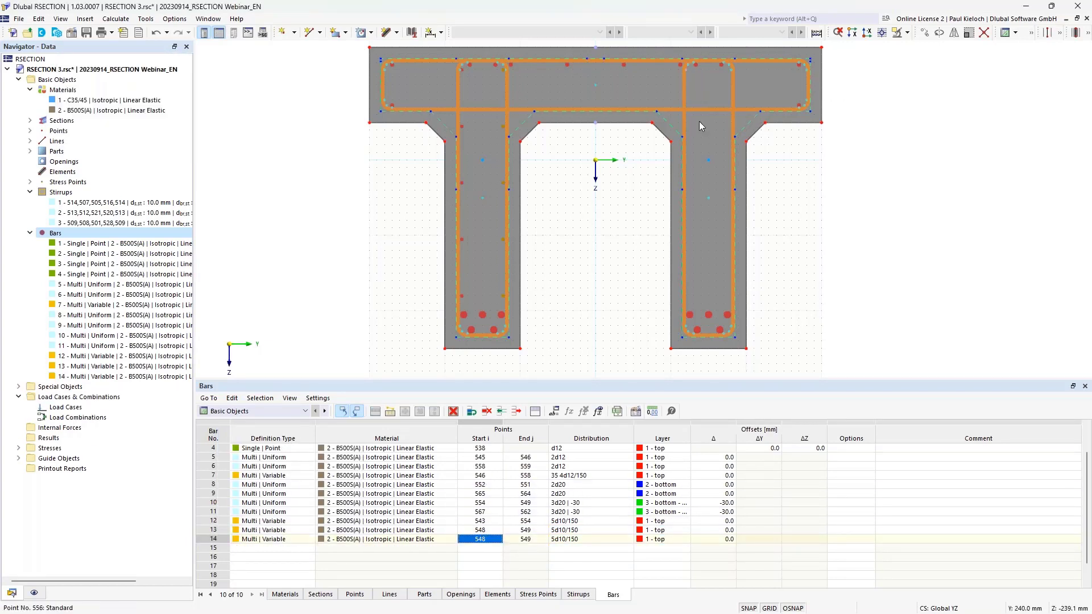
click(699, 121)
click(525, 539)
click(545, 540)
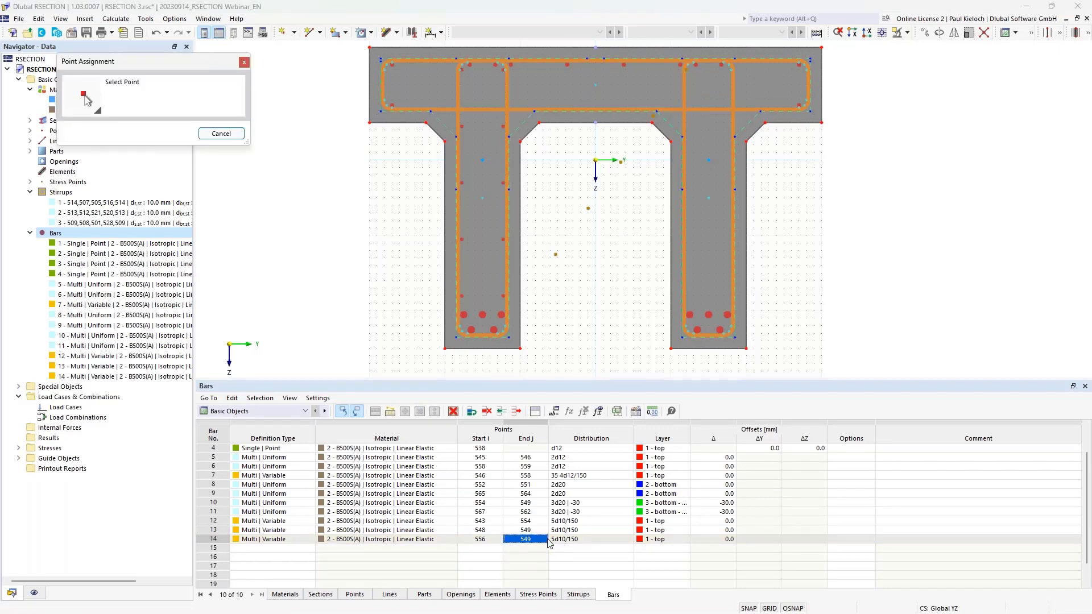
click(687, 336)
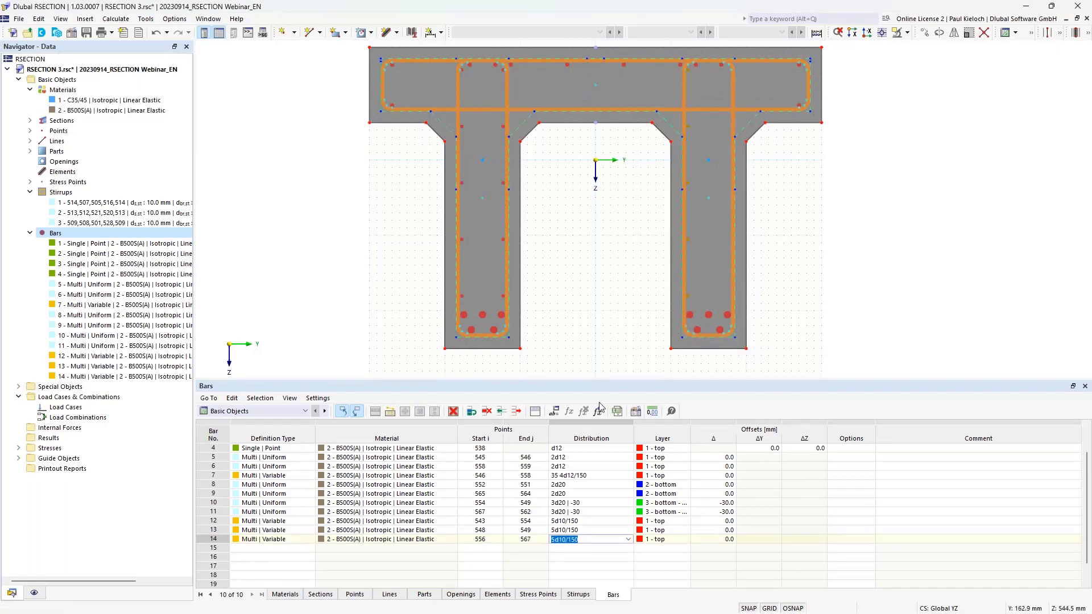
Step: Duplicate bar row 14 into row 15 and reassign the copy to points 561 and 562 along the right leg of the right web stirrup
click(226, 539)
right_click(226, 542)
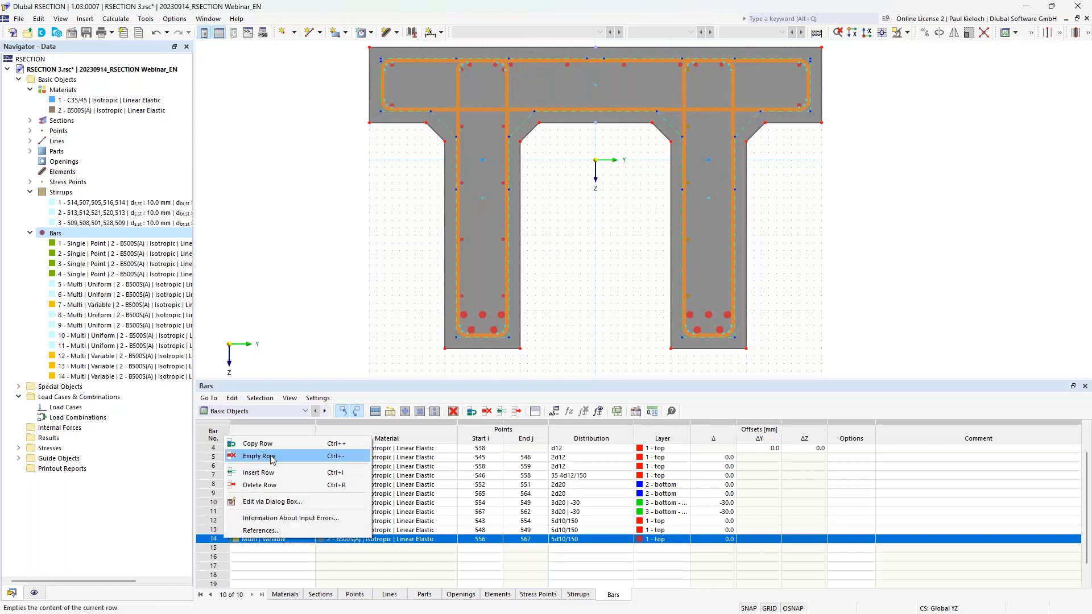
click(262, 445)
click(494, 548)
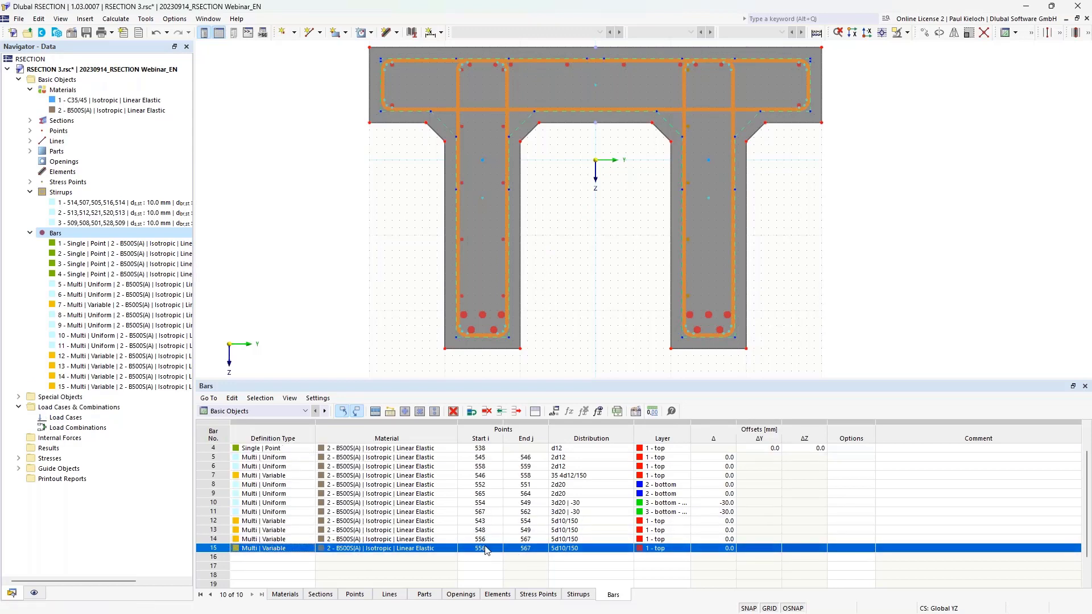
click(497, 548)
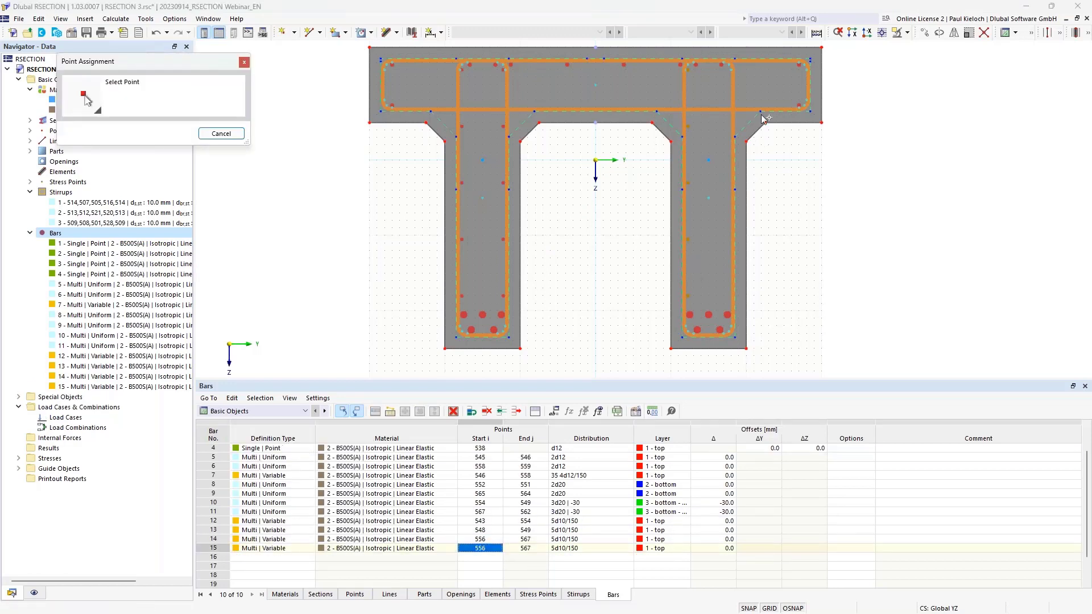
click(733, 68)
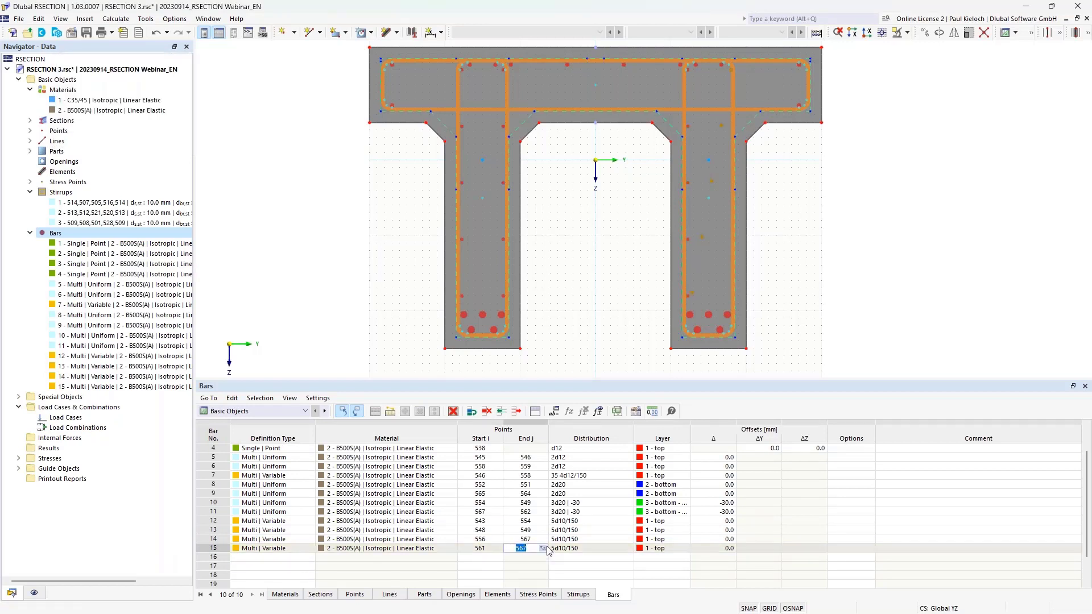
click(735, 340)
Step: Assign the layer 4 - on sides to the four 5d10/150 bar entries in rows 12 to 15
click(663, 521)
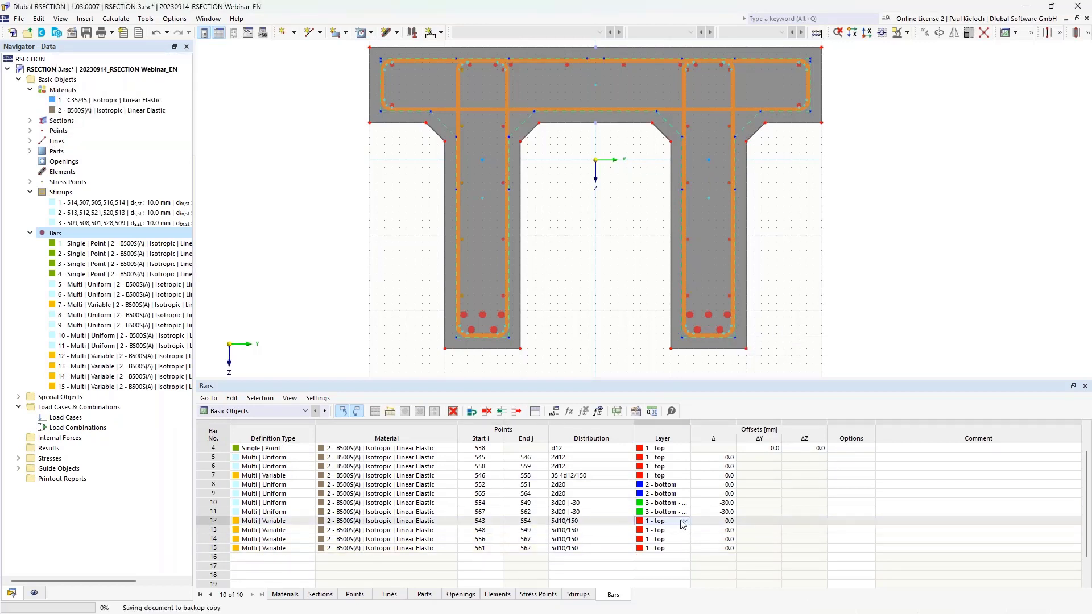
click(685, 521)
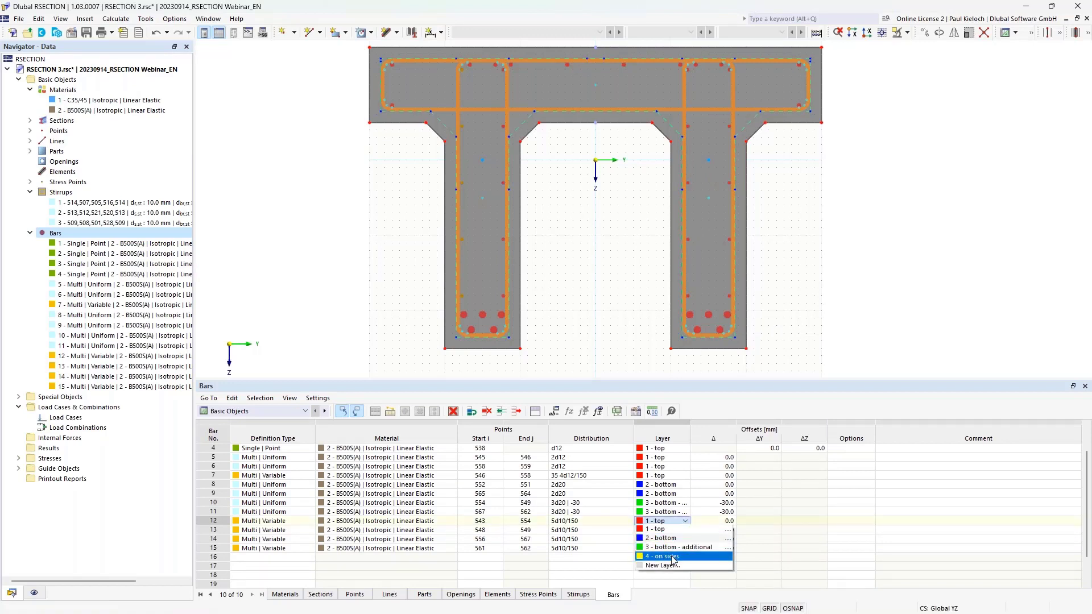
click(674, 558)
click(665, 532)
click(685, 530)
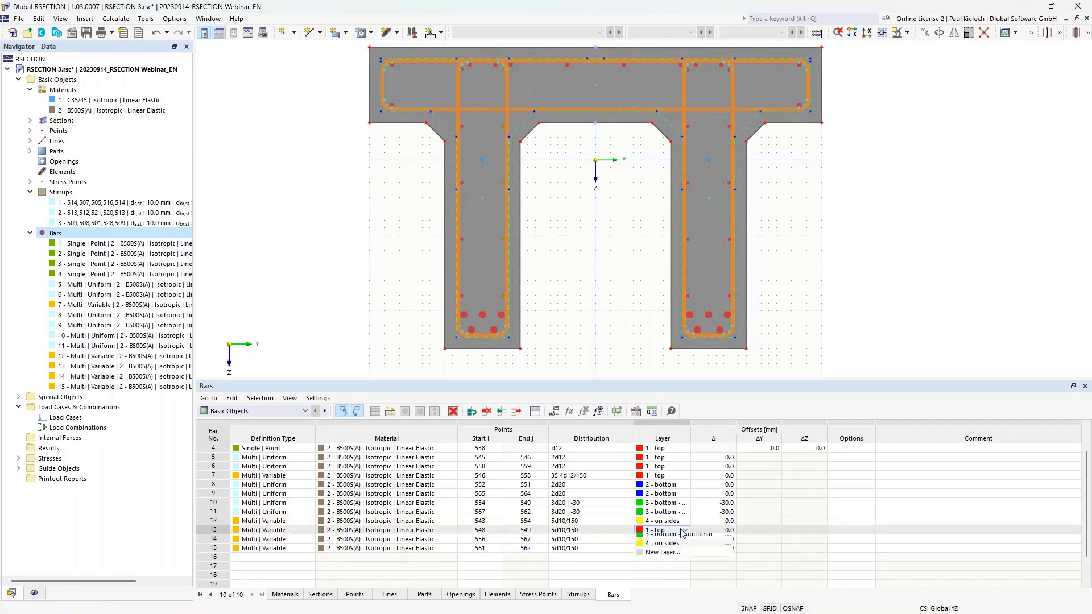
click(675, 566)
click(666, 539)
click(685, 539)
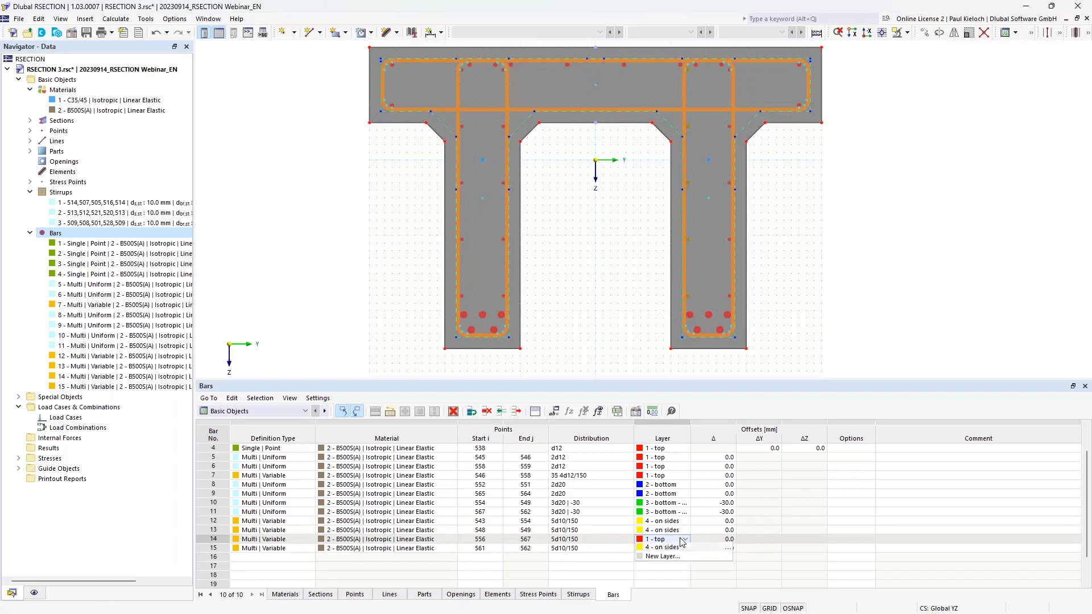
click(670, 573)
click(666, 548)
click(684, 549)
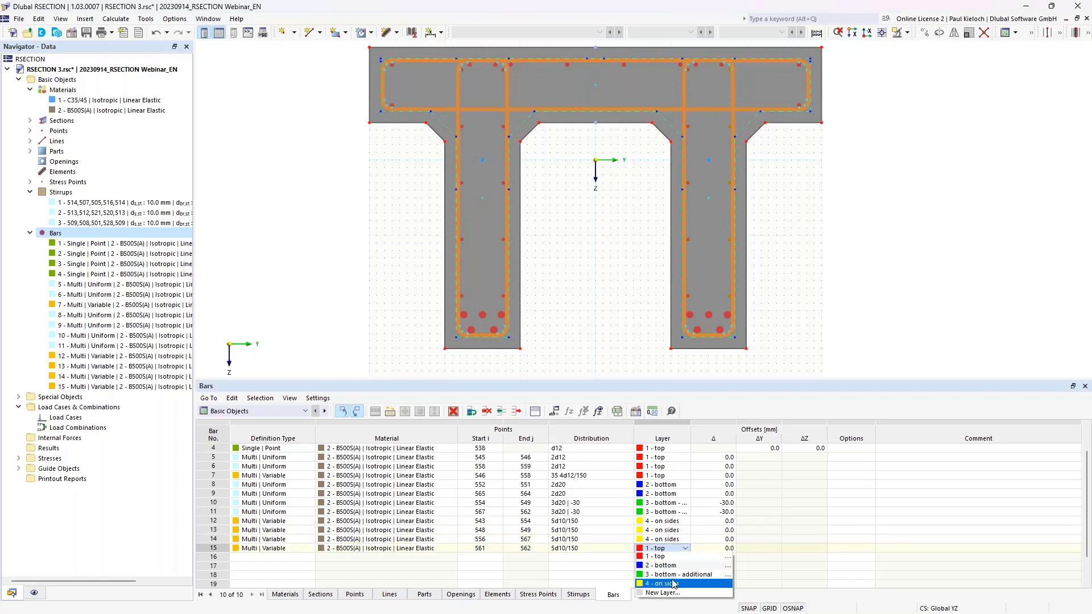
click(674, 584)
click(713, 540)
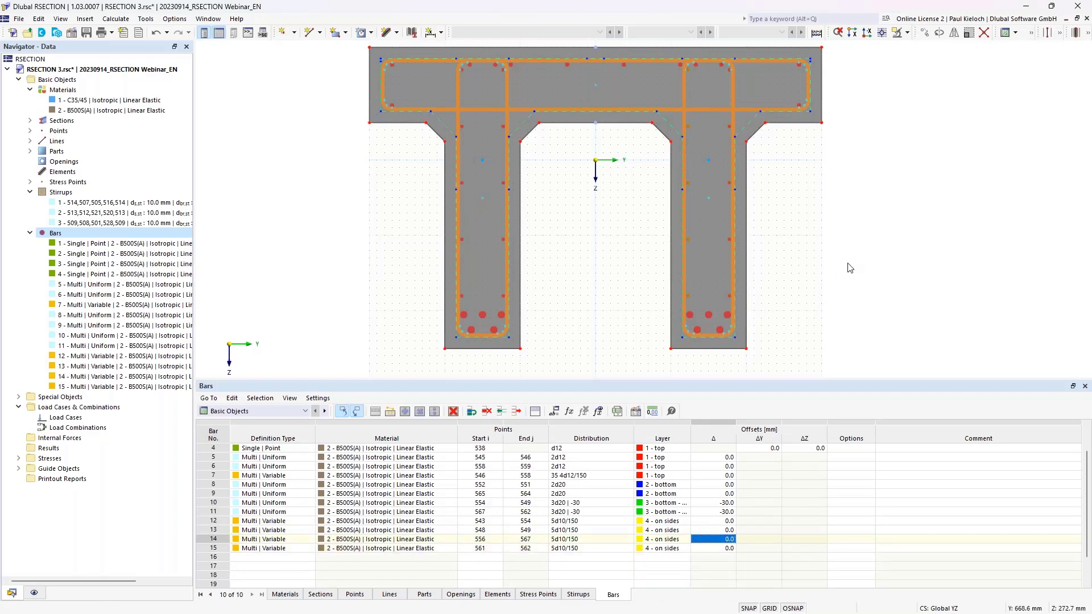
Step: Enlarge the bars table to review all entries beside the reinforced section, and save the model
middle_drag(842, 270, 814, 300)
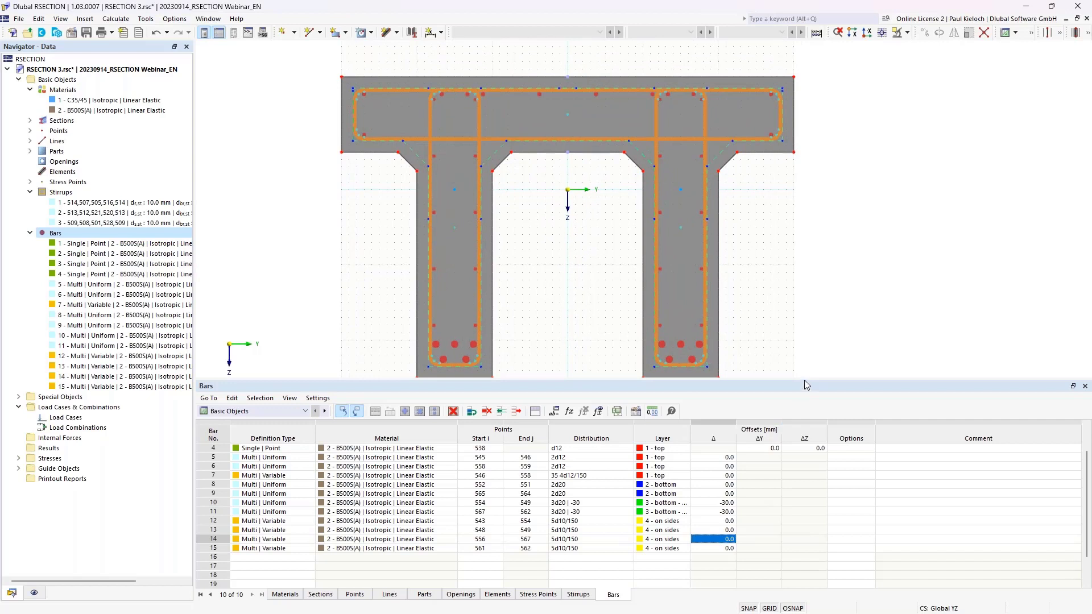
drag(805, 378, 803, 346)
scroll(781, 443, up, 1)
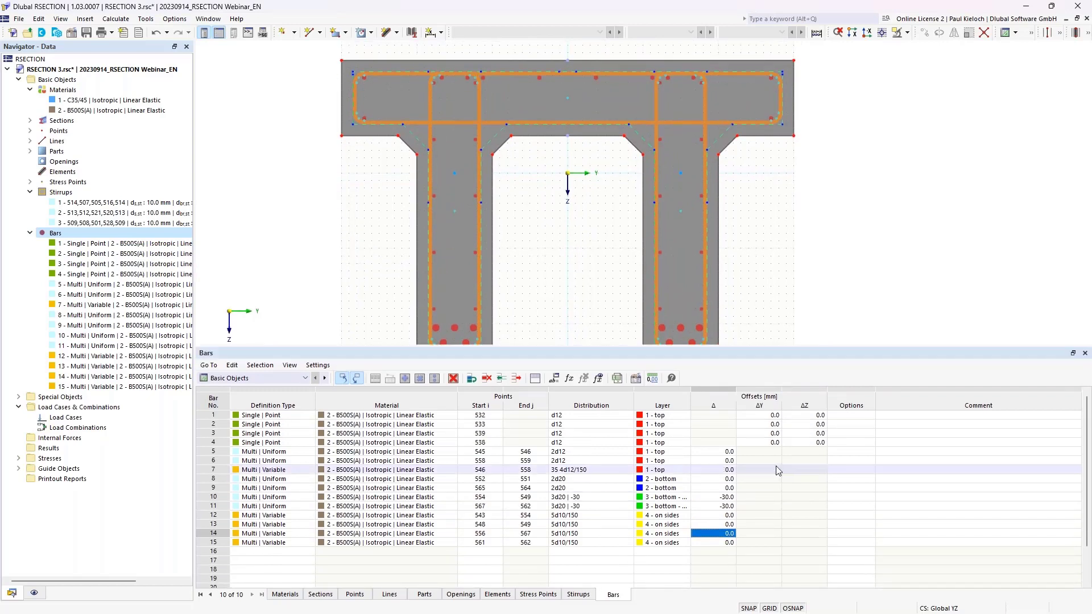
middle_drag(859, 246, 859, 231)
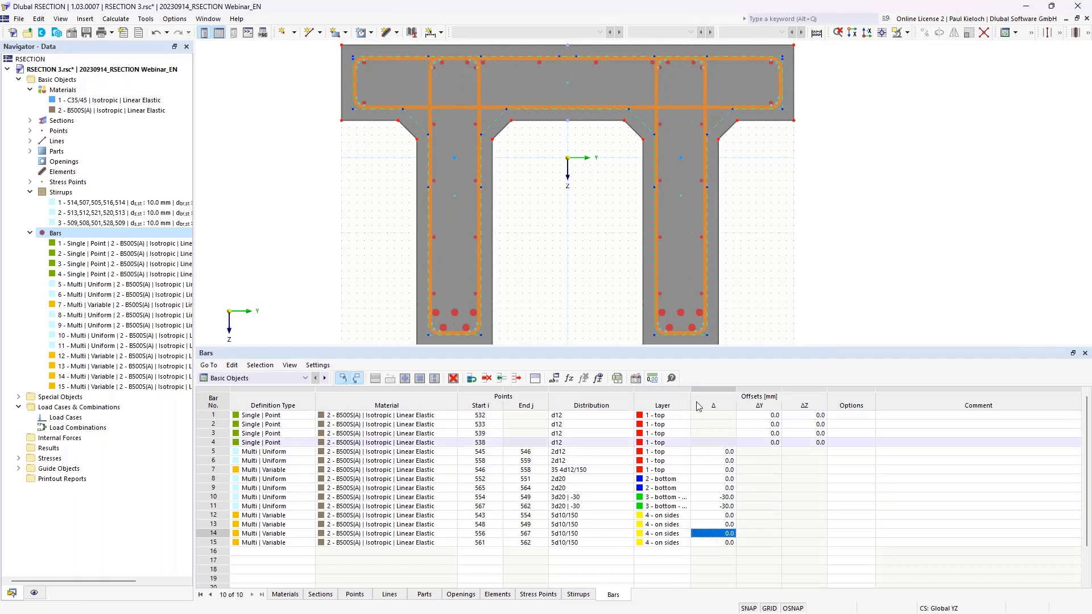
drag(746, 346, 747, 364)
click(83, 36)
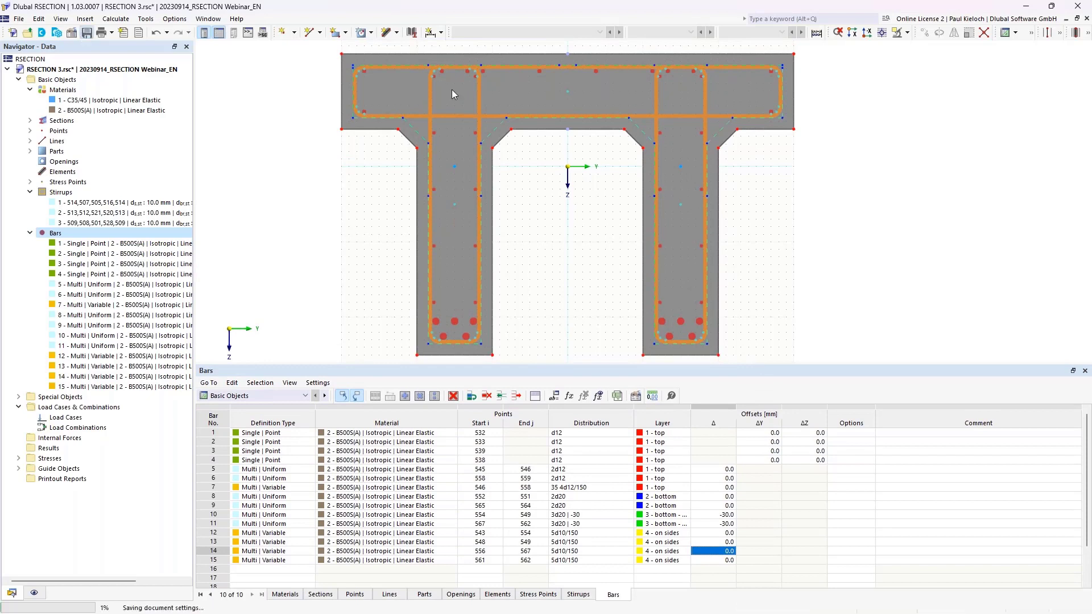
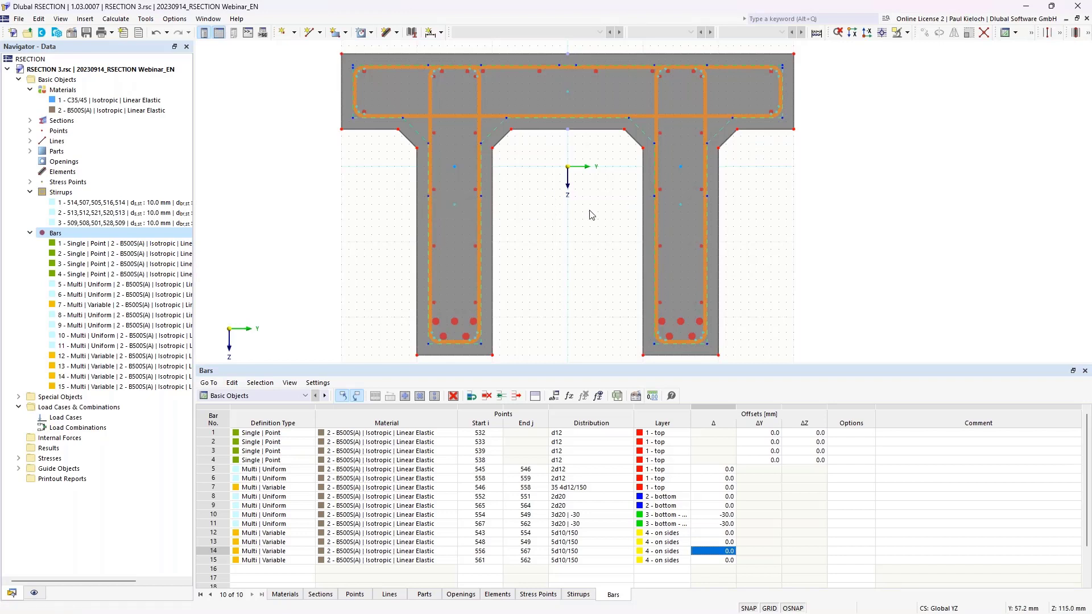
Step: Switch to RFEM and start a new 3D model named BEAM
mouse_move(425, 608)
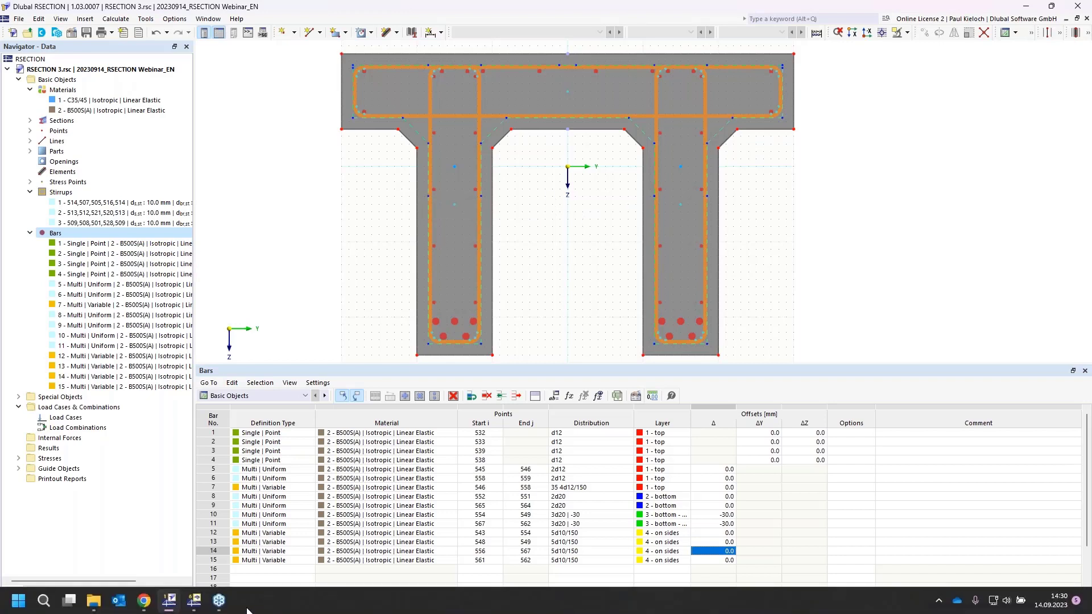
click(194, 600)
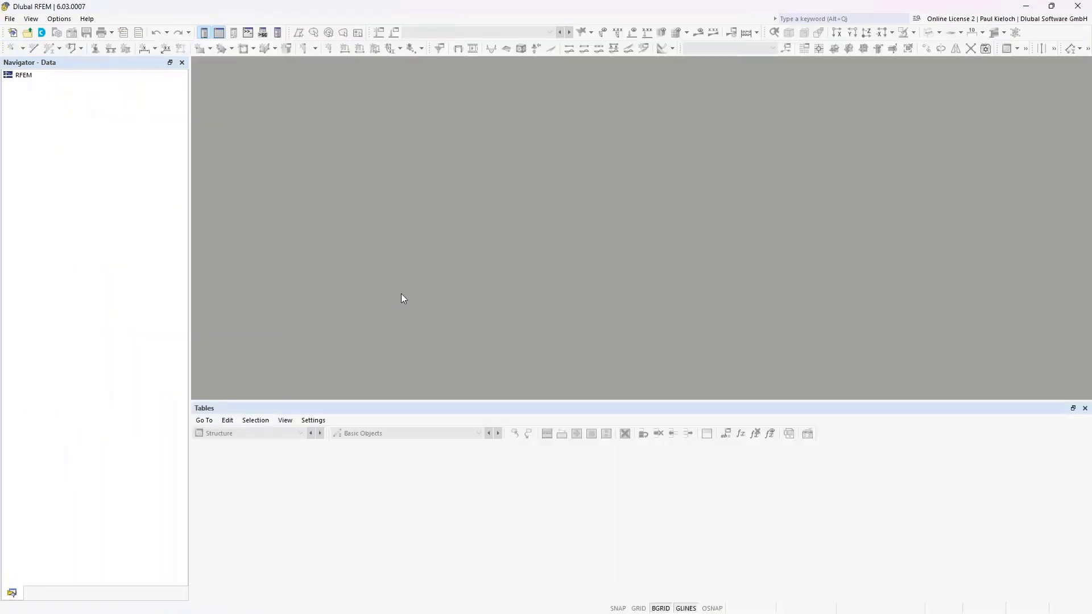
click(12, 33)
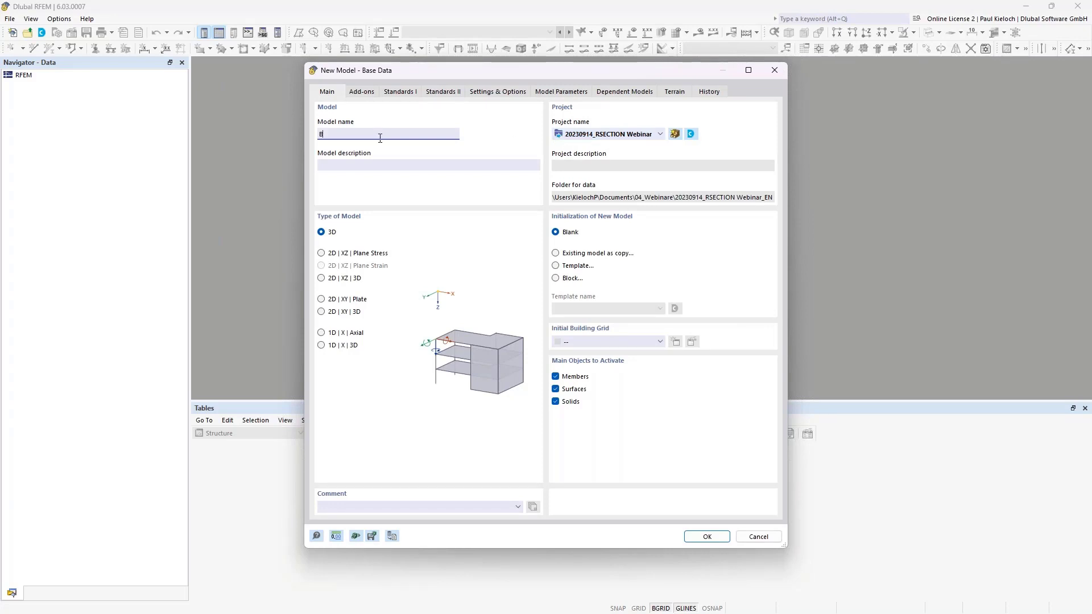
text(EAM)
Step: Activate the Concrete Design add-on and set its EN 1992 national annex to DIN | 2015-12
click(366, 91)
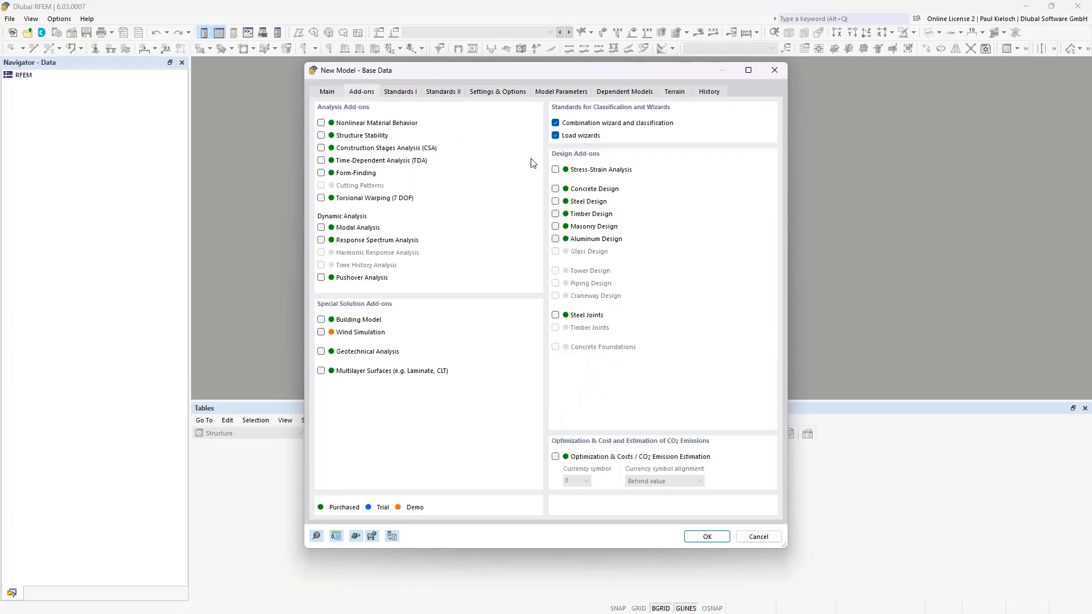
click(555, 190)
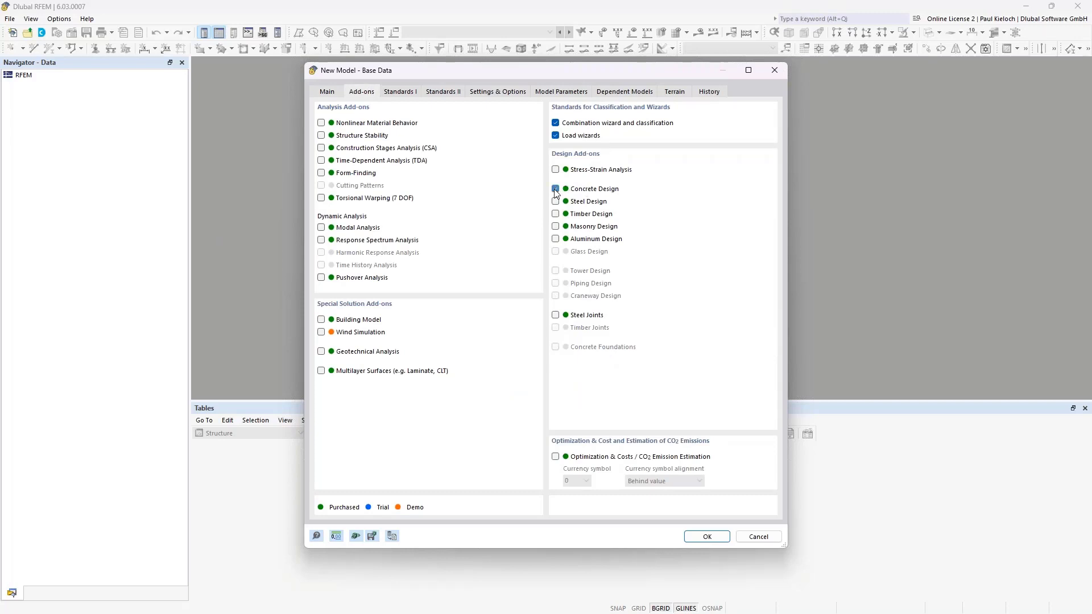
click(400, 95)
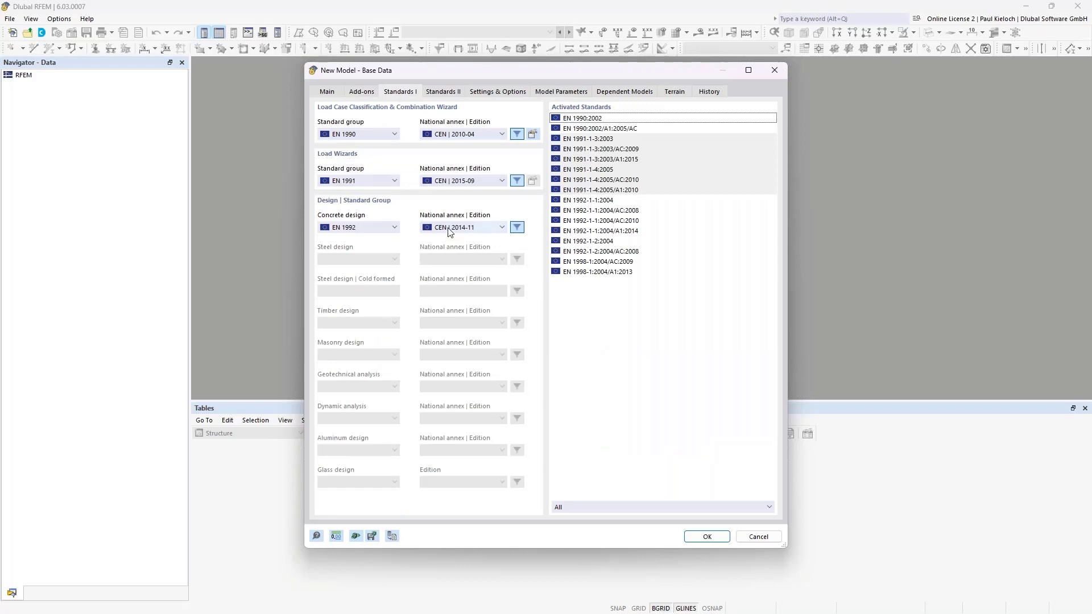
click(502, 228)
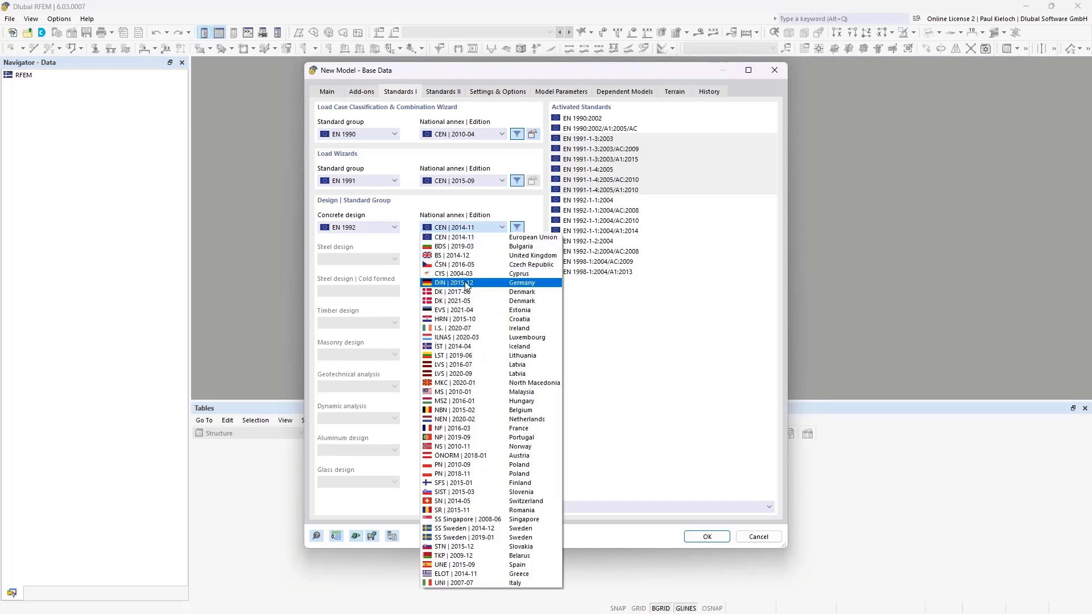
click(466, 283)
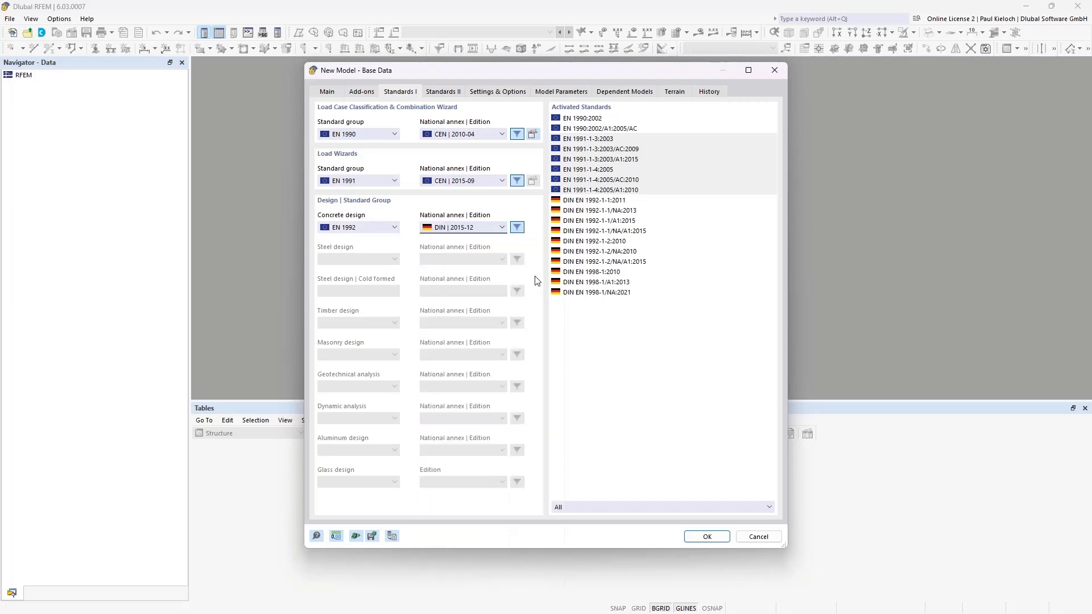
Step: Check the add-on and main settings, and create the BEAM model by overwriting the existing model of that name
click(370, 95)
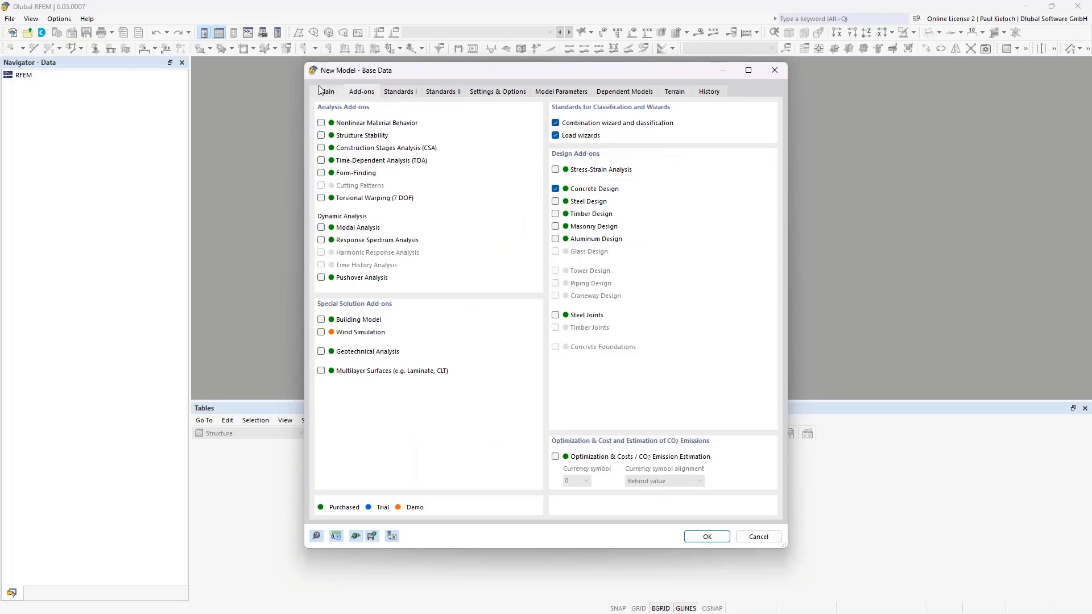
click(322, 91)
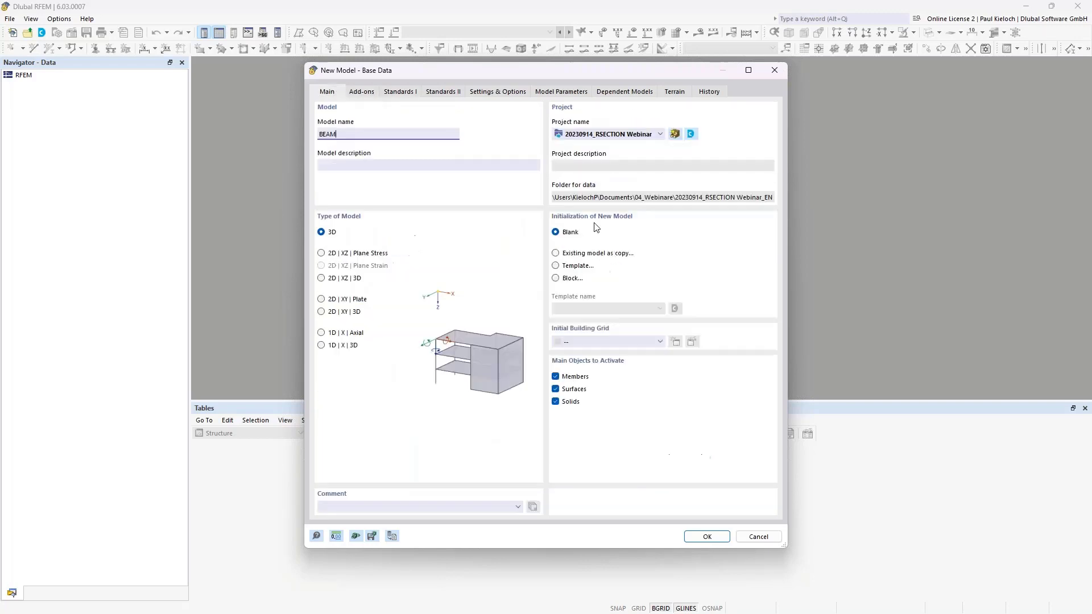
click(705, 536)
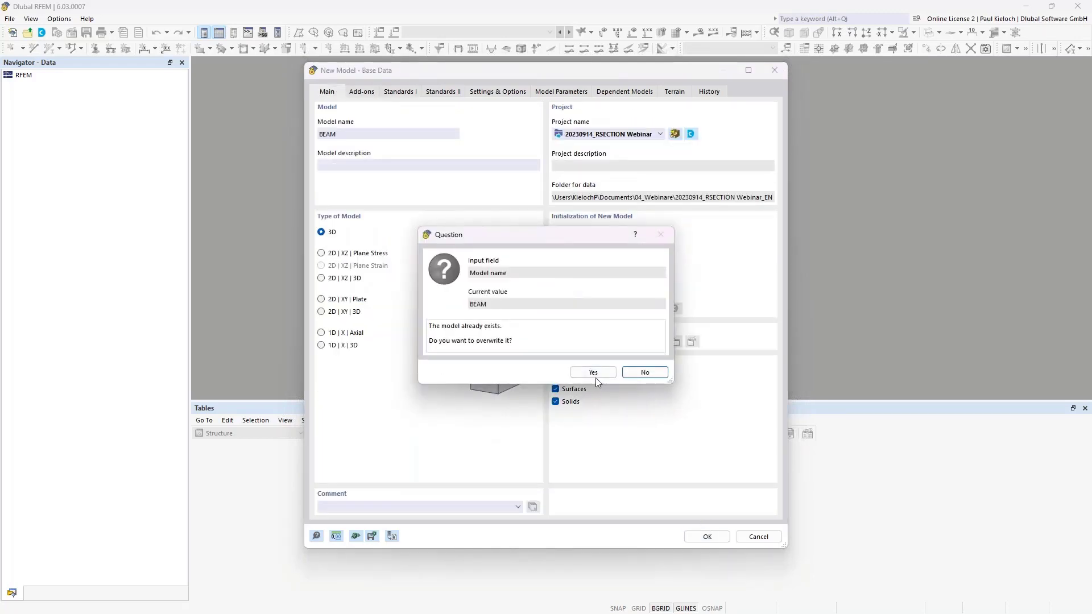
click(593, 373)
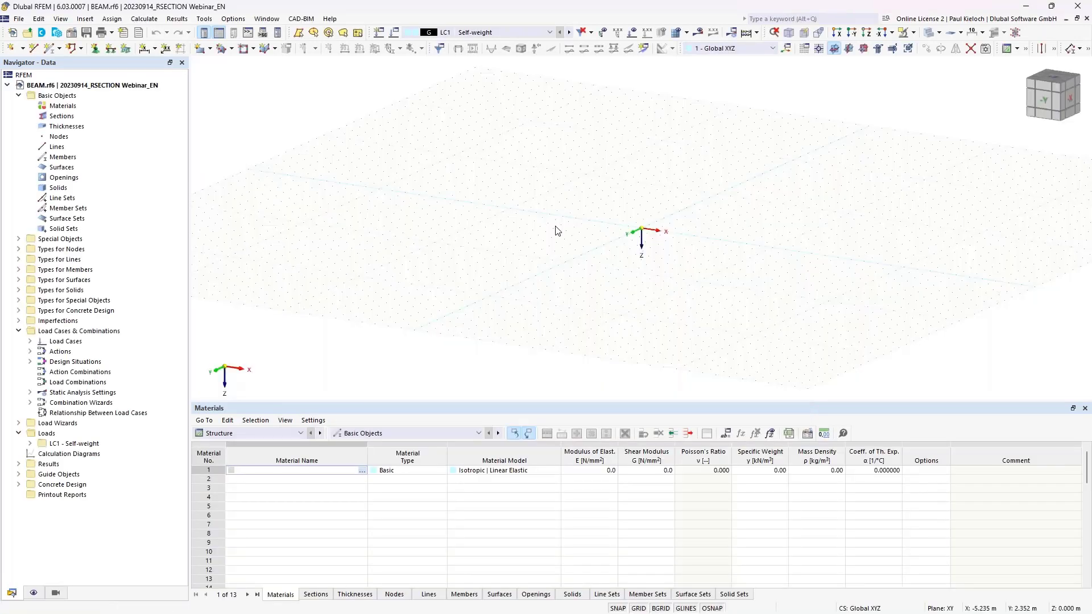
Step: Import RSECTION 3 from RSECTION as the new member section, and list the model's materials and sections
ctrl+middle_drag(592, 192, 624, 236)
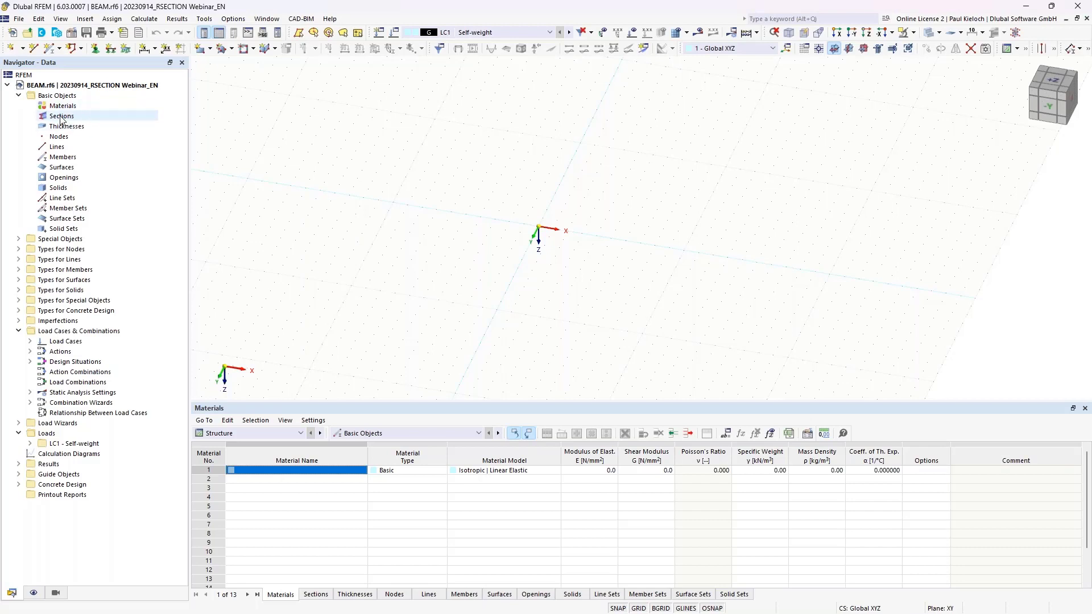
right_click(62, 119)
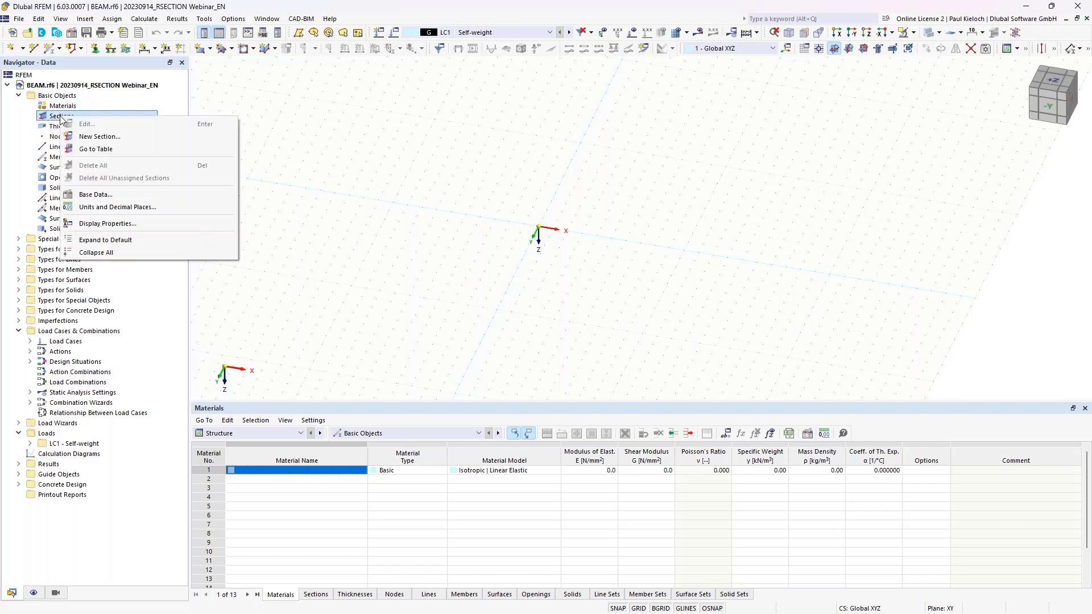
click(97, 136)
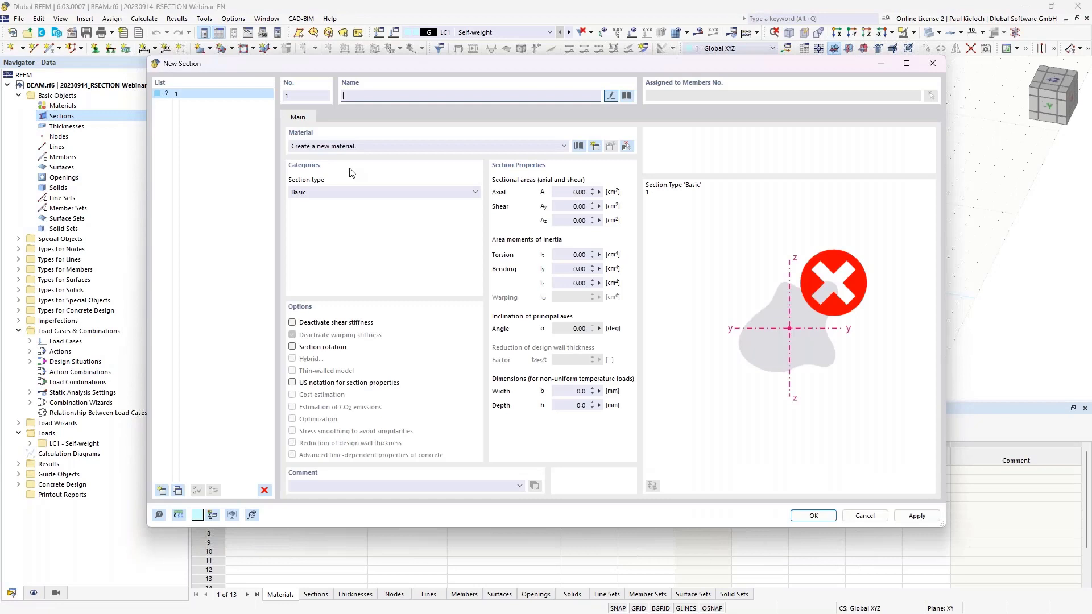
click(631, 97)
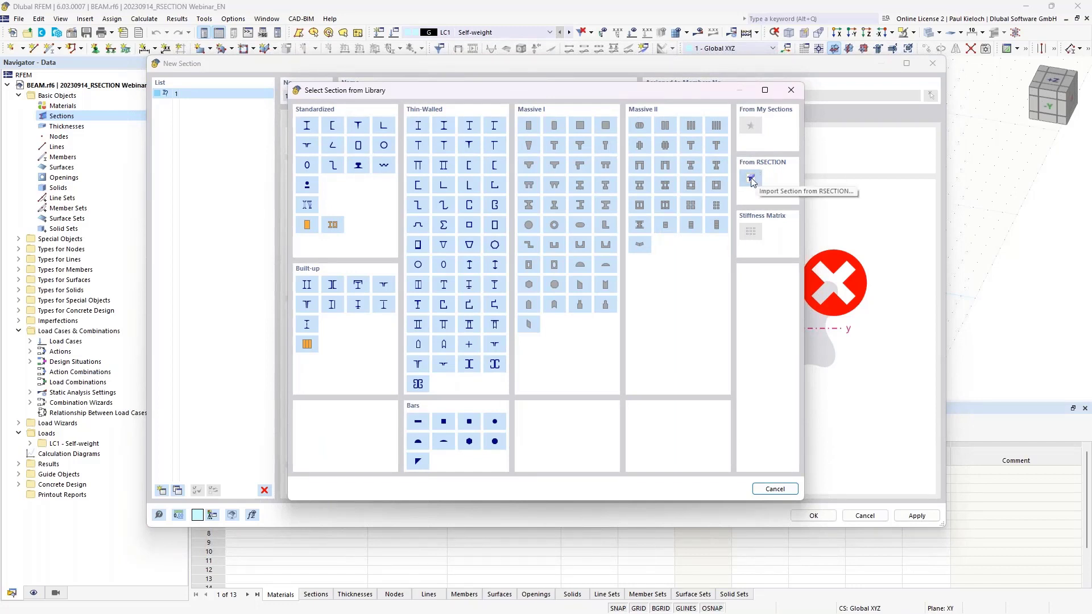
click(751, 179)
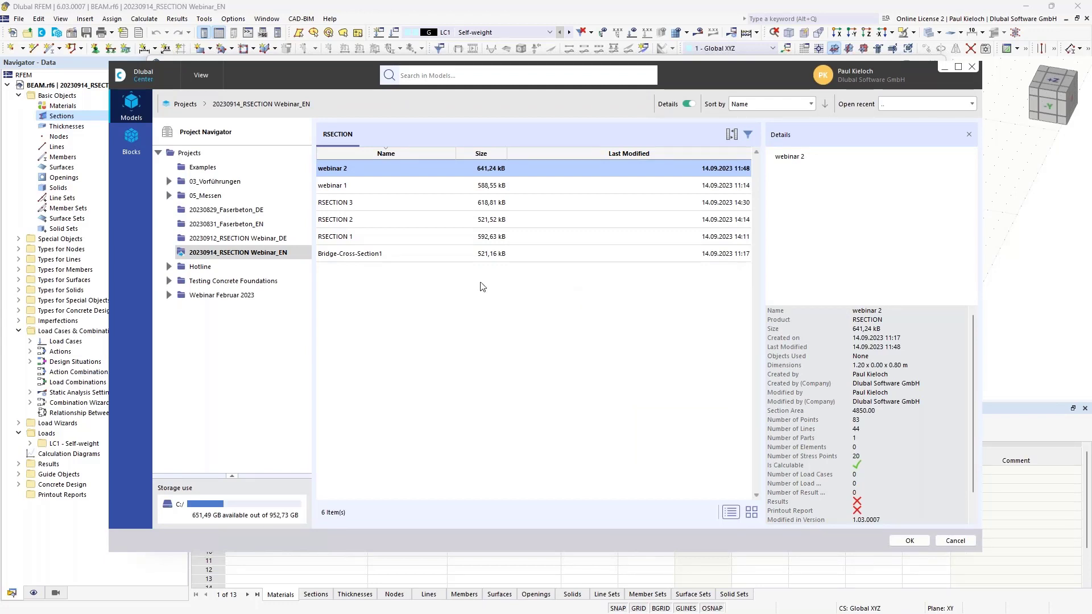
click(352, 205)
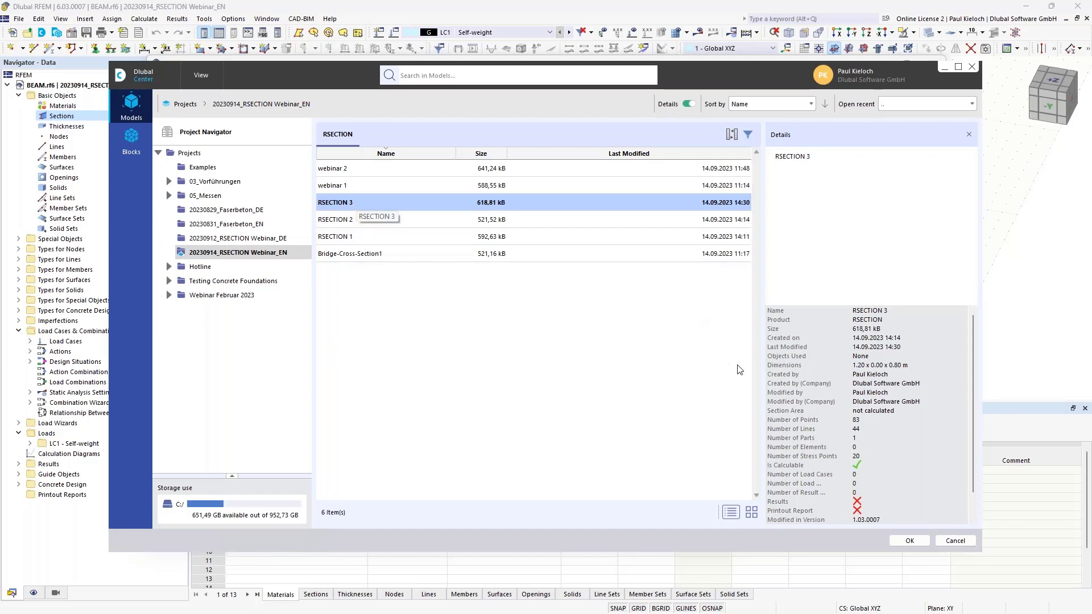
click(909, 541)
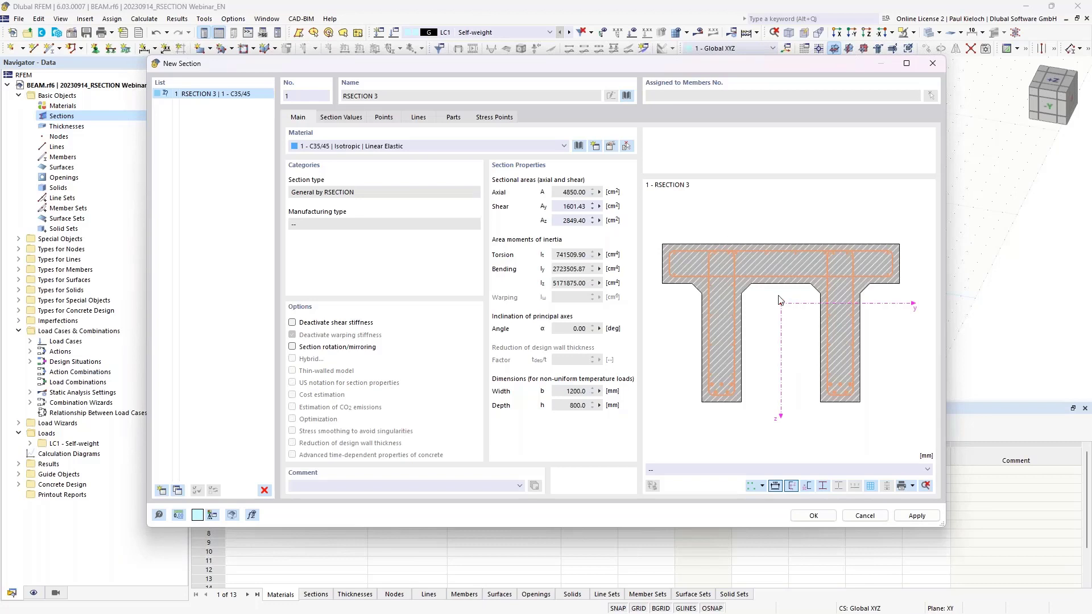
click(814, 515)
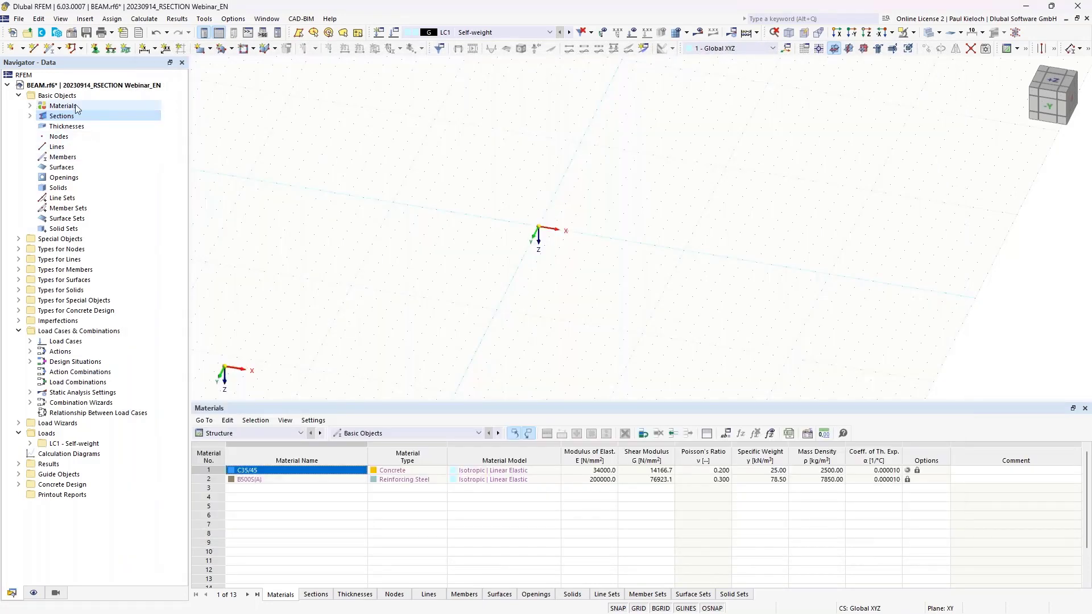
click(31, 106)
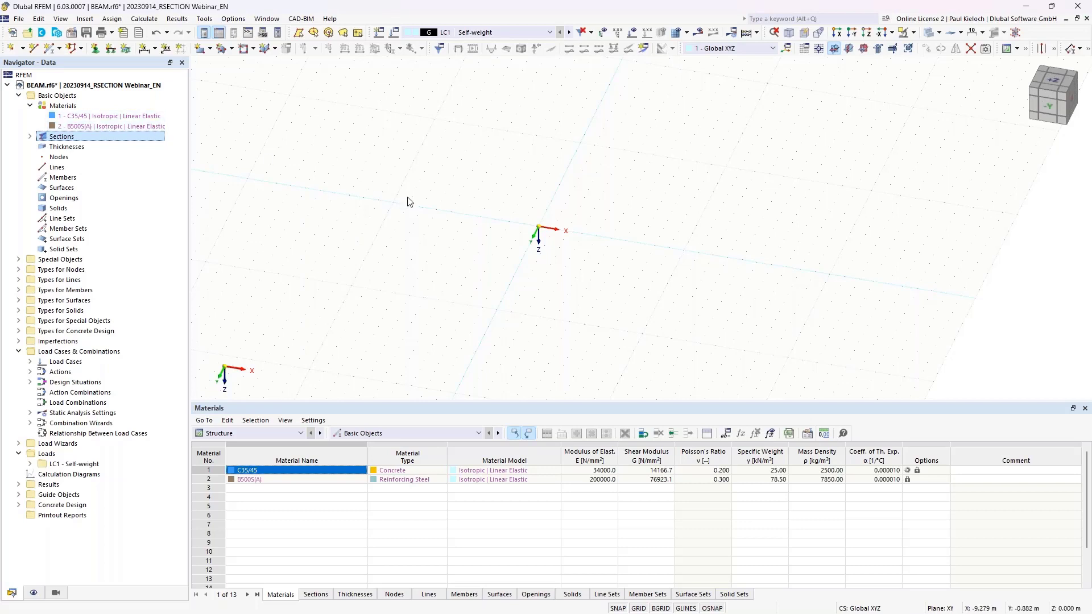
click(31, 137)
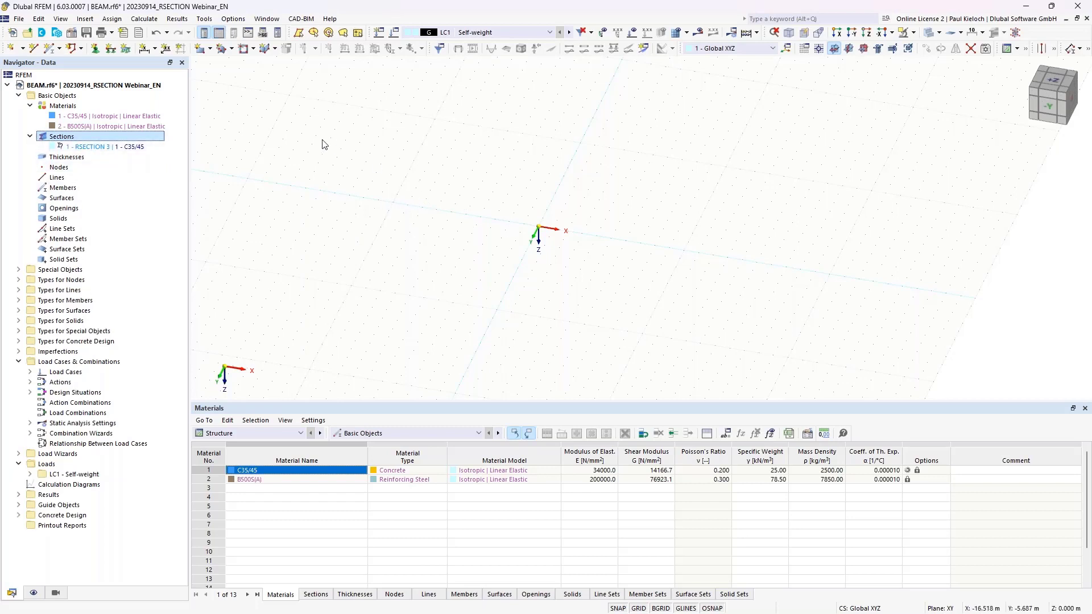
Step: Create a single beam member with the RSECTION 3 section from the origin to X = 10 m along the X-axis
click(52, 50)
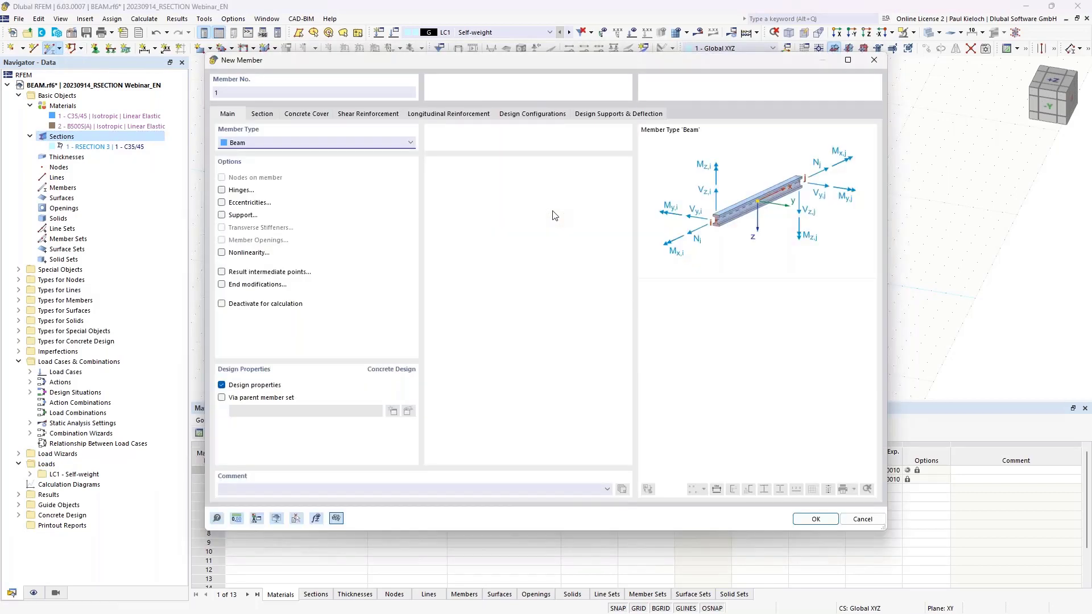
click(811, 519)
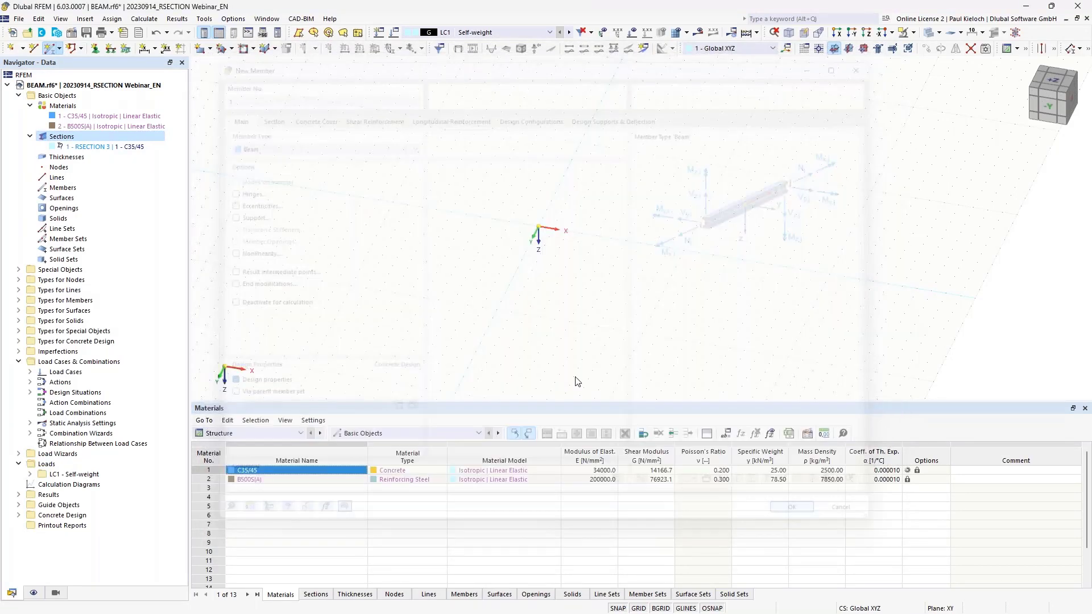
click(539, 227)
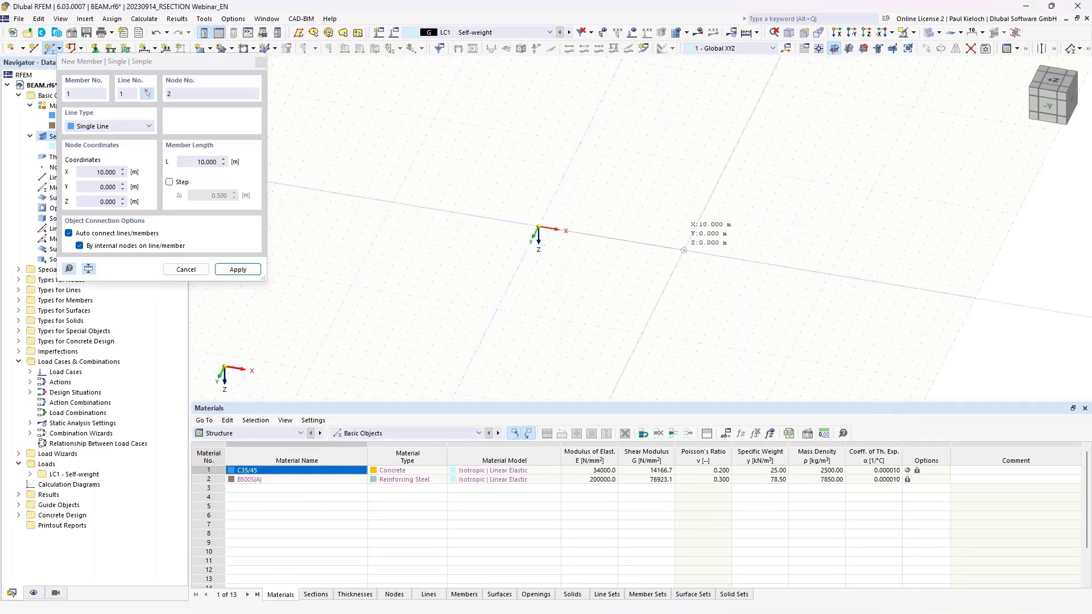
click(684, 250)
key(Escape)
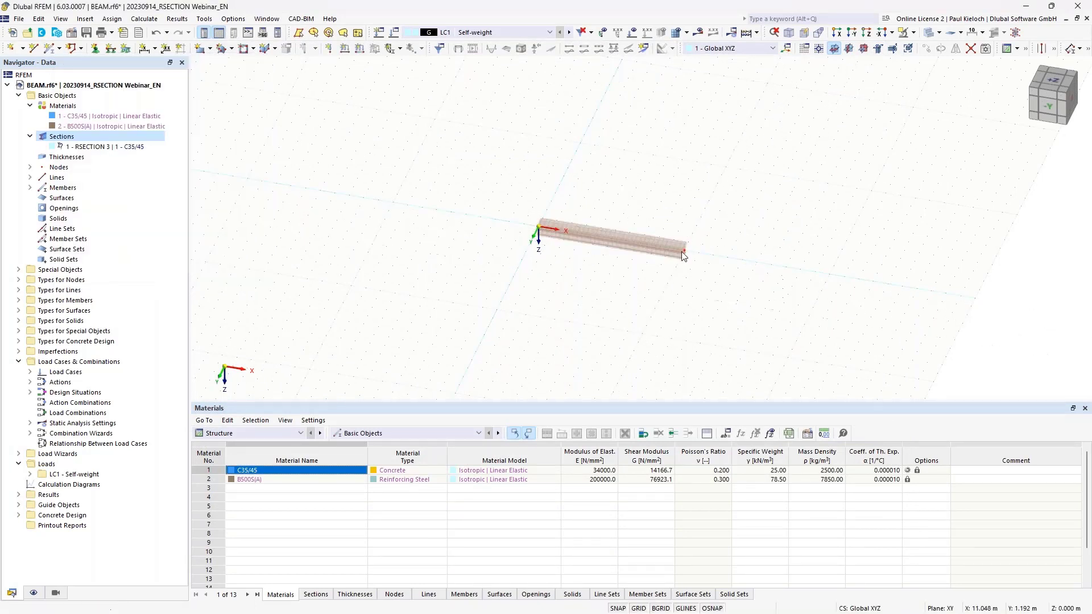
Step: Assign a new nodal support to the beam's start node, fixed in uX, uY, uZ, φX and φZ, with φY free
scroll(681, 251, up, 2)
drag(284, 133, 401, 320)
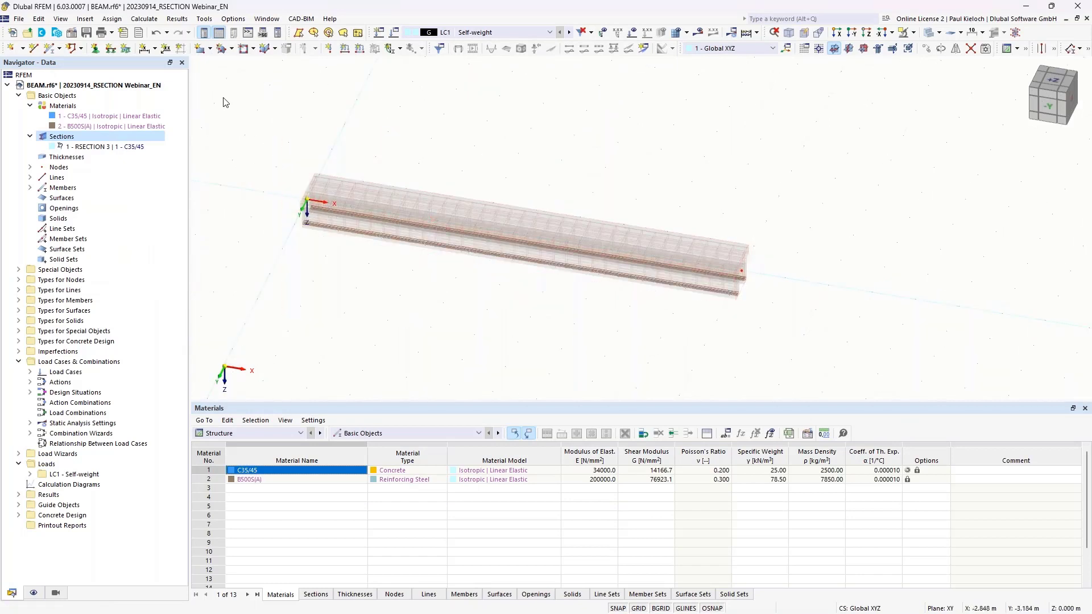
click(95, 48)
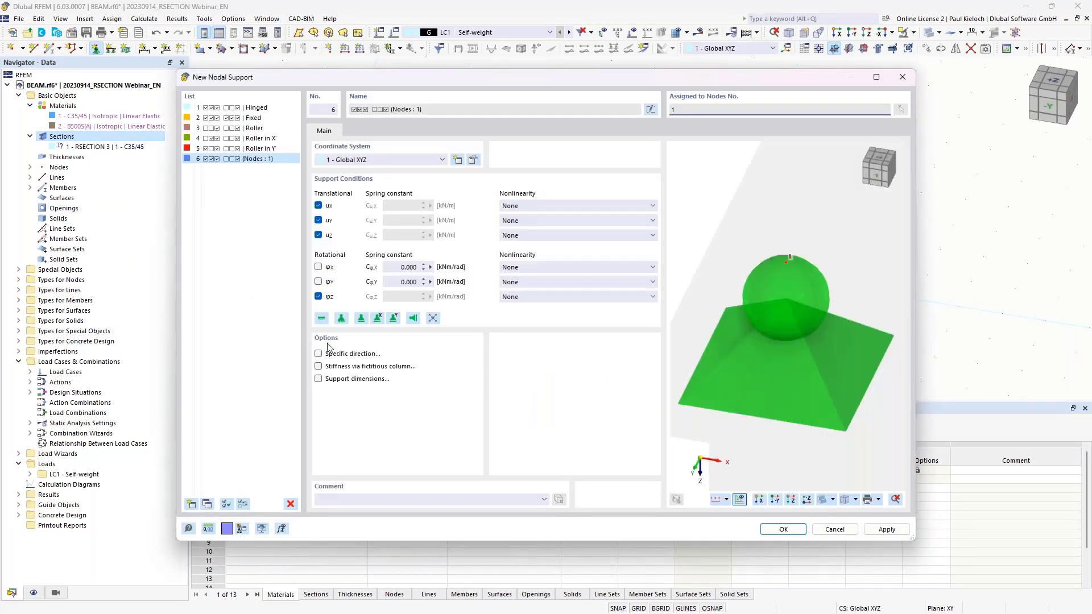
click(318, 267)
click(786, 529)
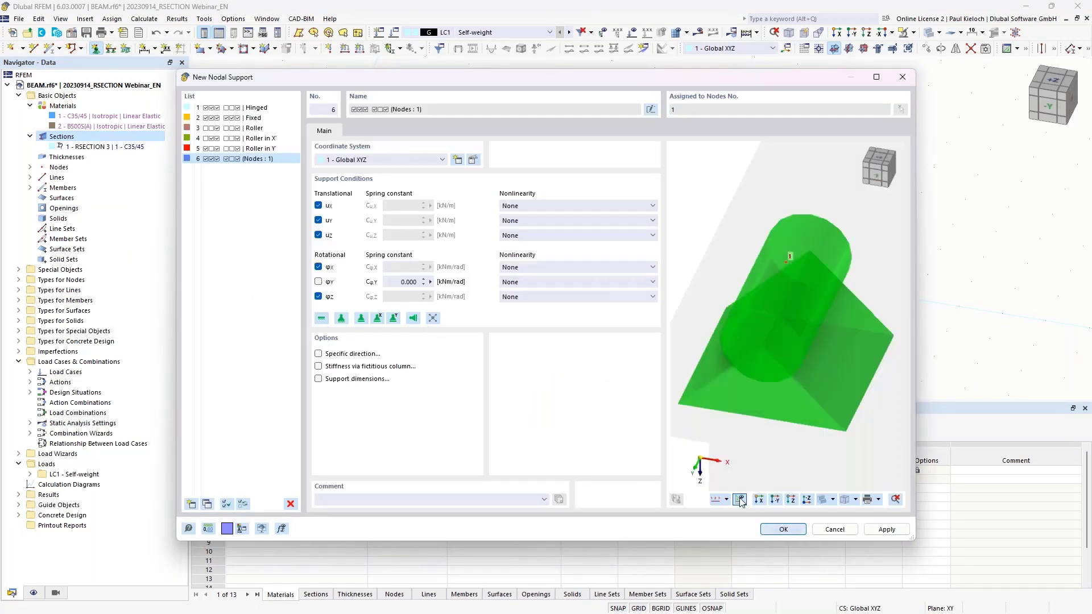
click(629, 436)
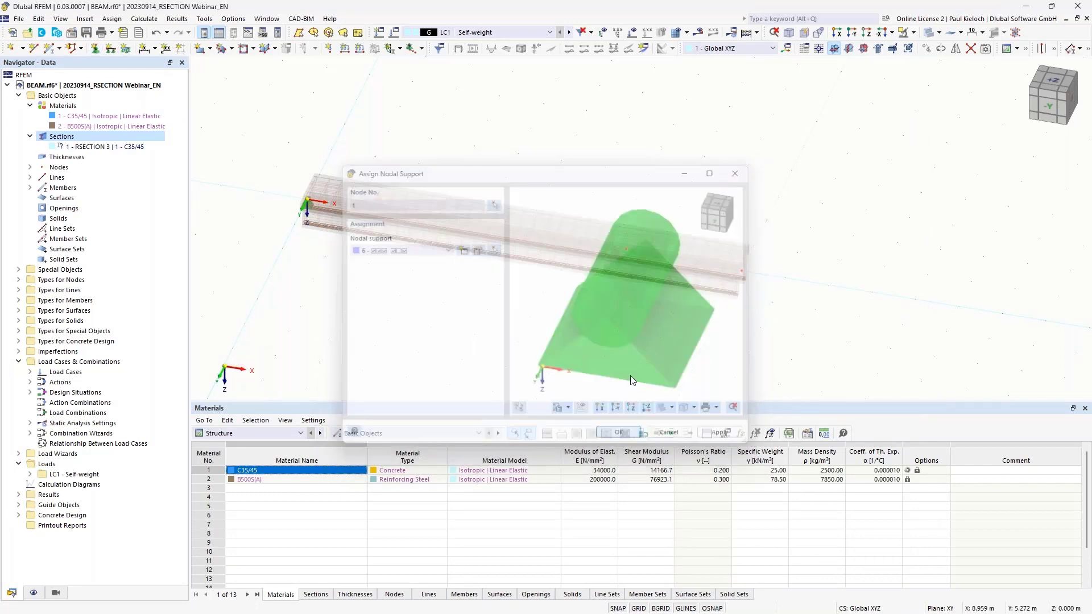
Step: Assign a new nodal support to the beam's end node, fixed in uY, uZ, φX and φZ, with uX and φY free
click(96, 50)
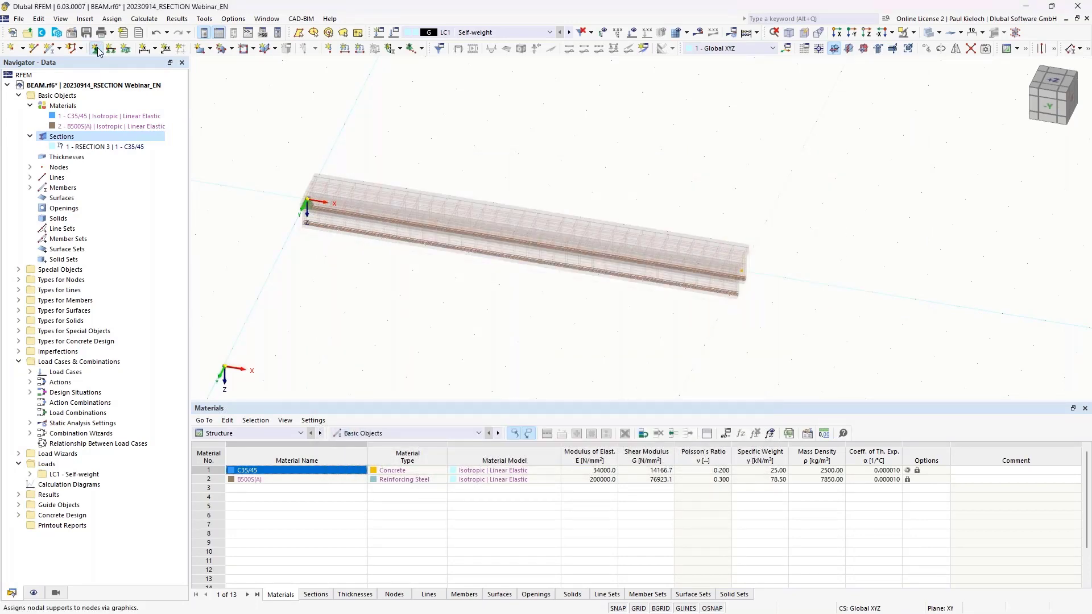
click(470, 252)
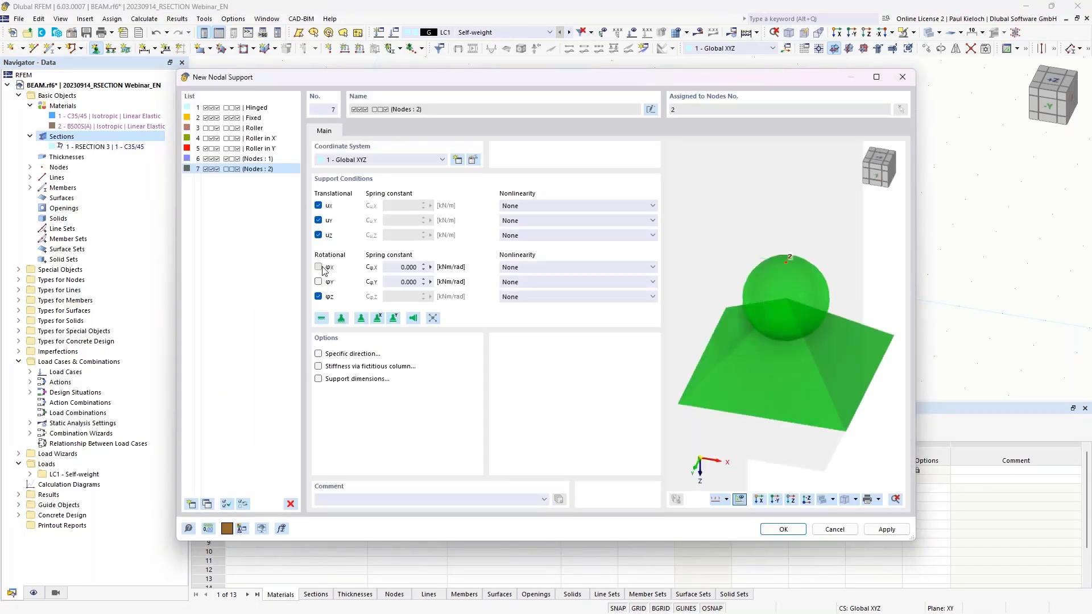
click(318, 267)
click(318, 206)
click(764, 530)
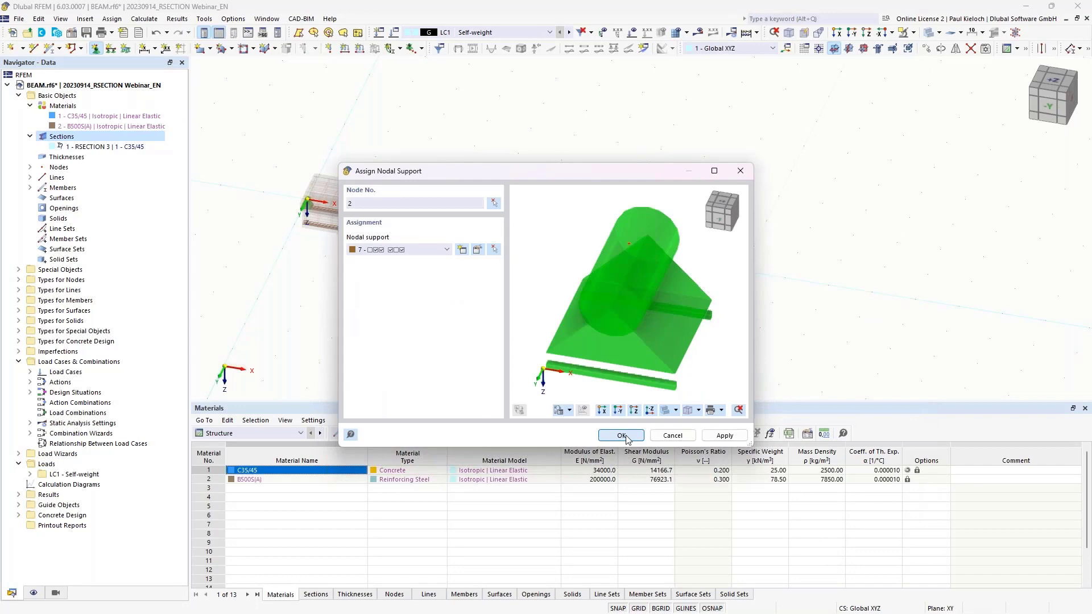
click(624, 436)
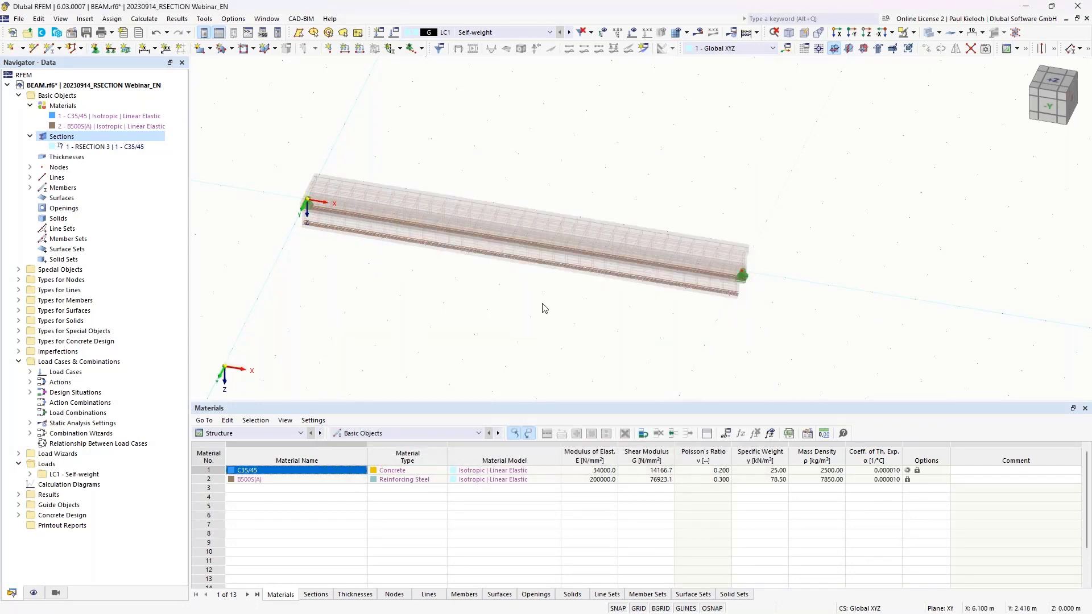
Step: Add load case LC2 named Live Load with the action category Imposed loads - category E: storage areas
middle_drag(541, 307, 500, 293)
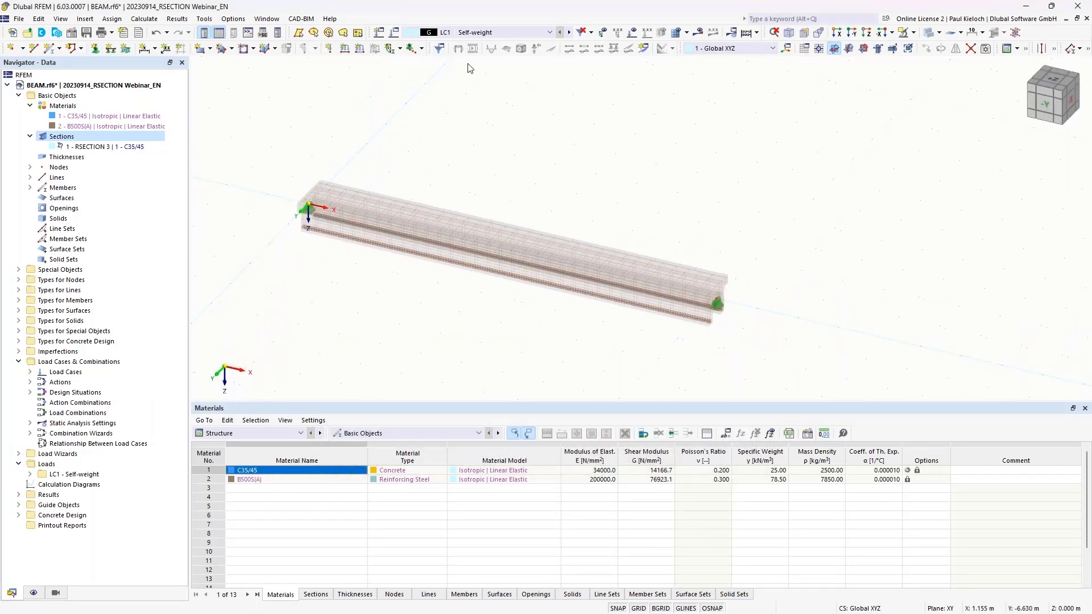
click(379, 32)
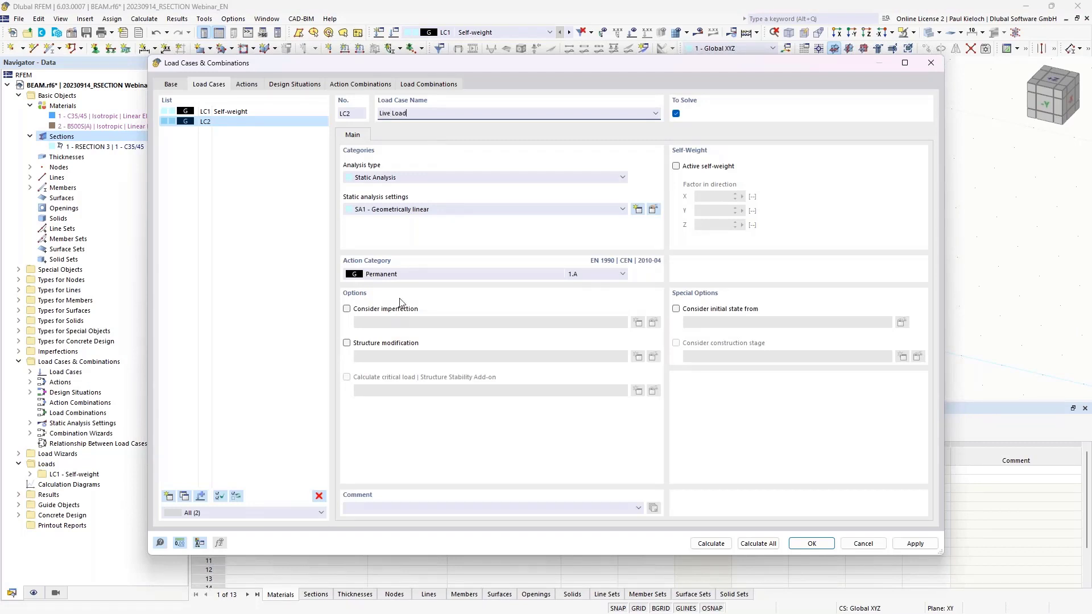
click(405, 276)
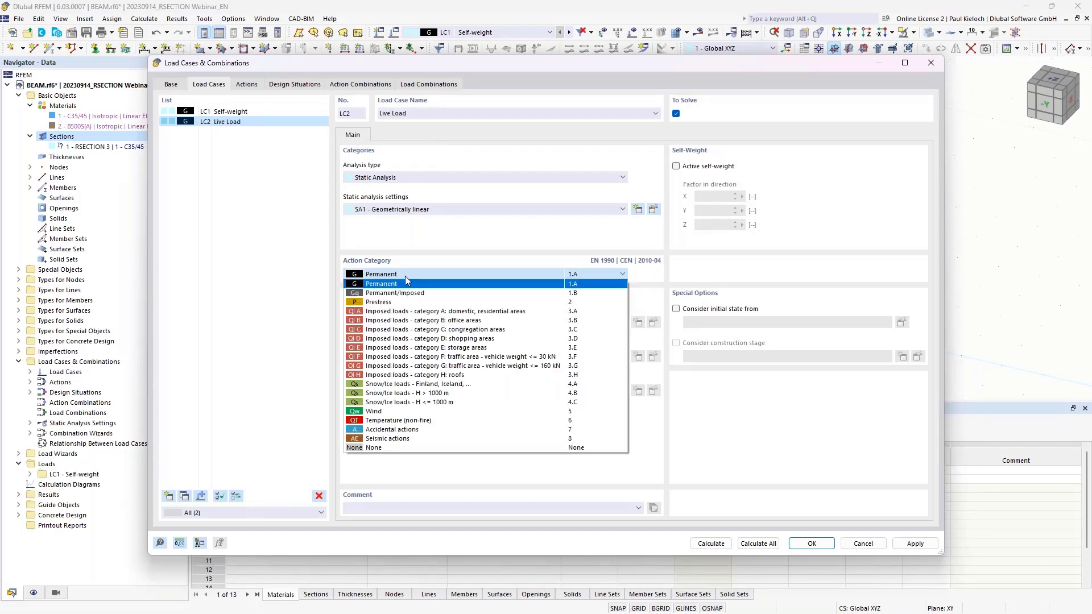
click(387, 347)
Step: Check the actions, design situations and action combinations, then generate the load combinations and accept the load case definitions
click(246, 84)
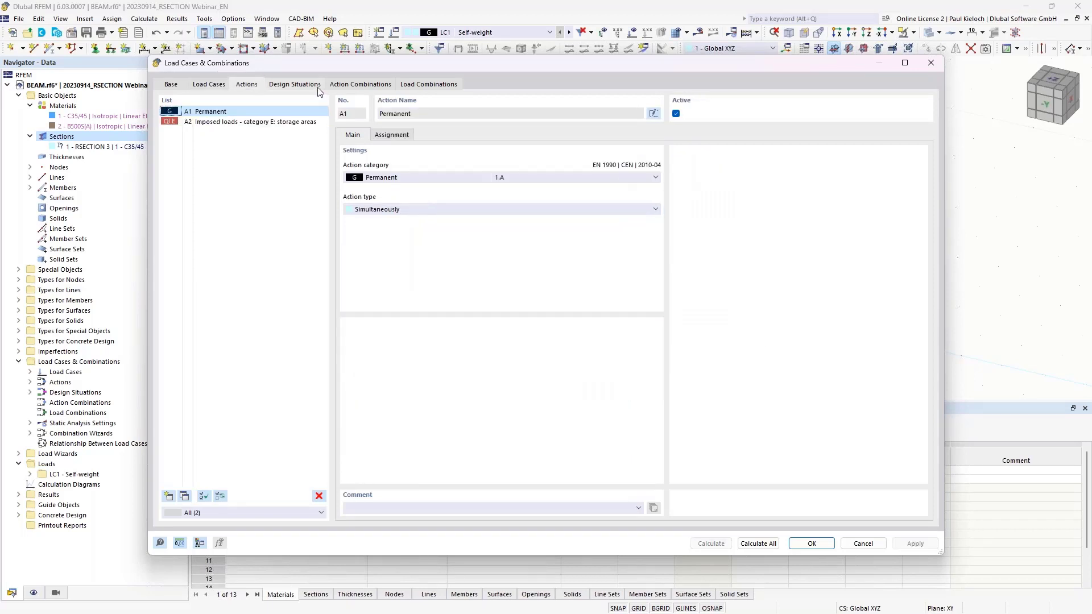
click(316, 85)
click(360, 86)
click(429, 85)
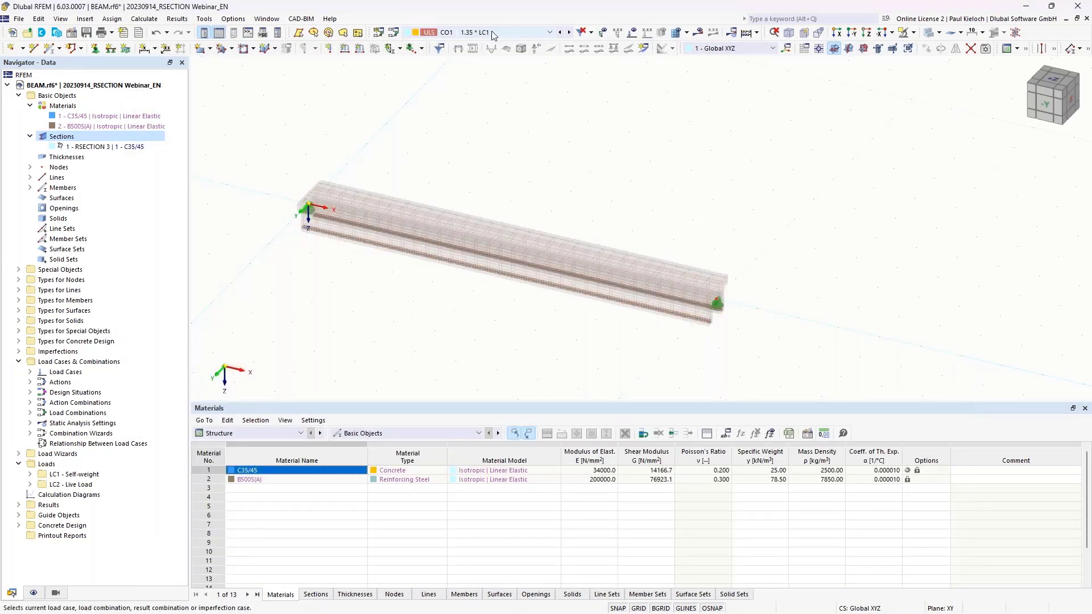
Step: Apply a uniform member load of 3 kN/m in global Z to member 1 in load case LC1 Self-weight
click(493, 33)
click(483, 43)
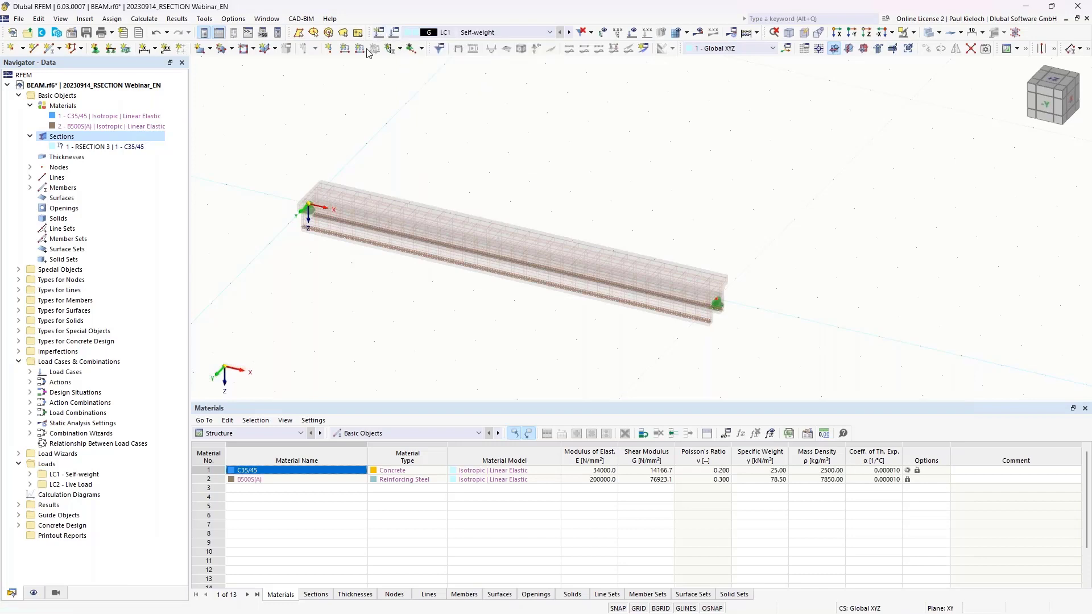
click(632, 33)
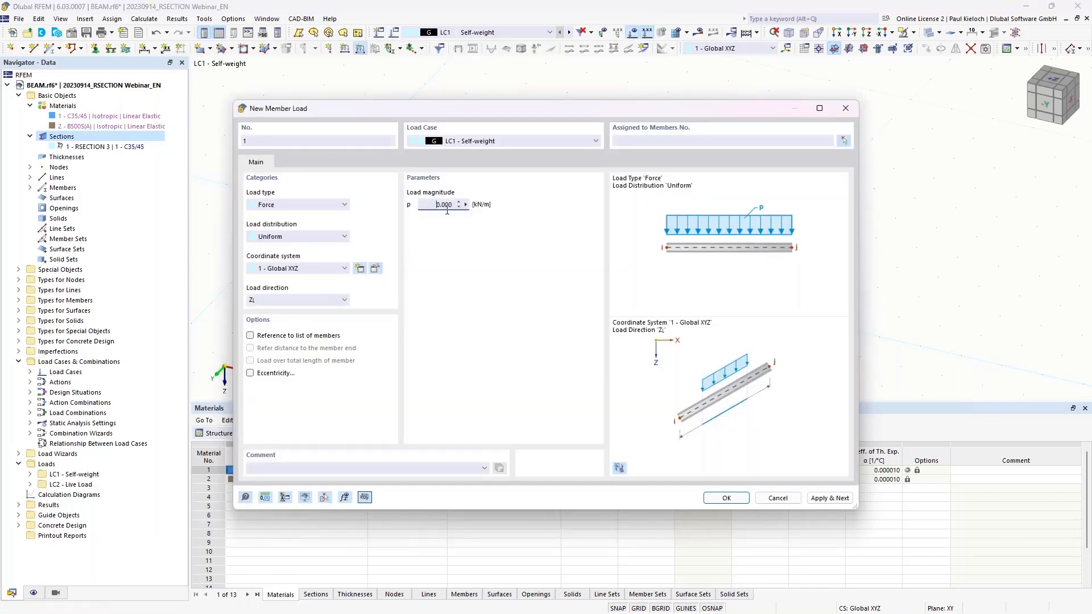
text(3)
click(788, 144)
click(825, 499)
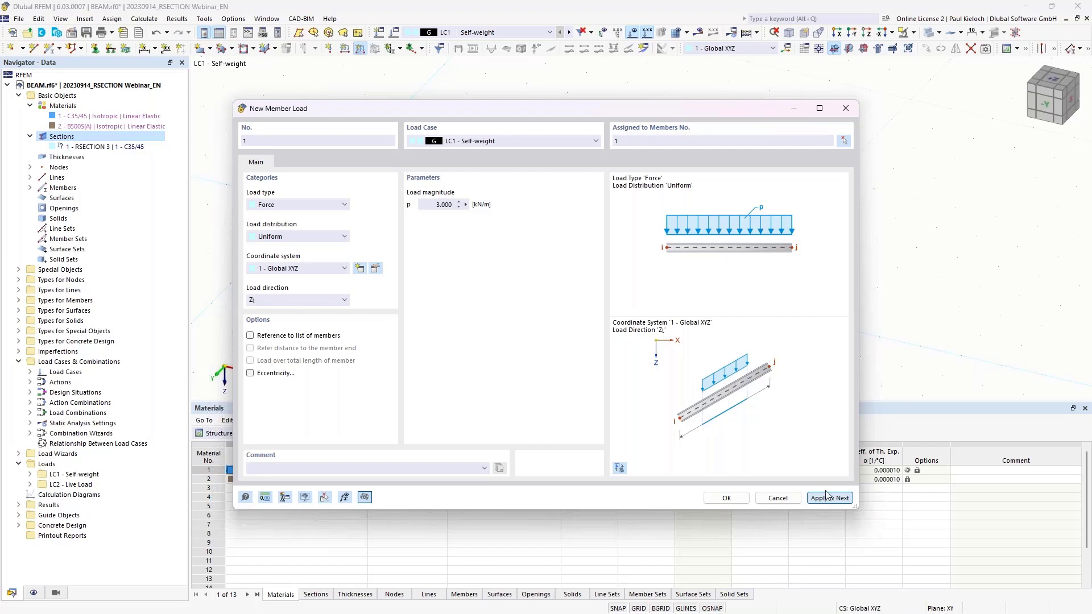
Step: Apply a uniform 15 kN/m load to member 1 in LC2 Live Load, and check the loads of both load cases on the beam
click(510, 140)
click(484, 162)
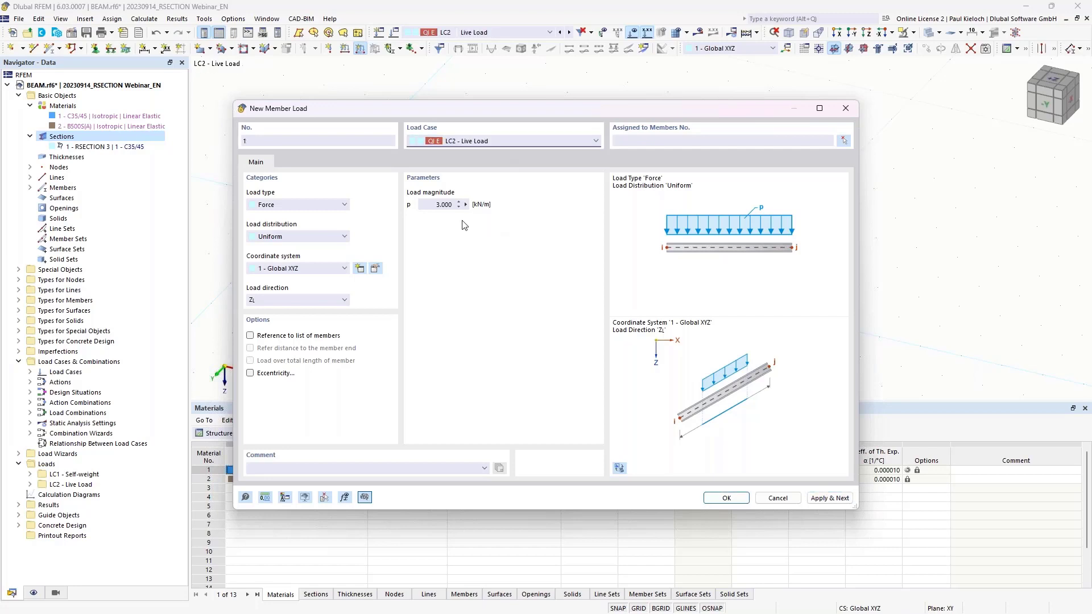
double_click(434, 206)
text(15)
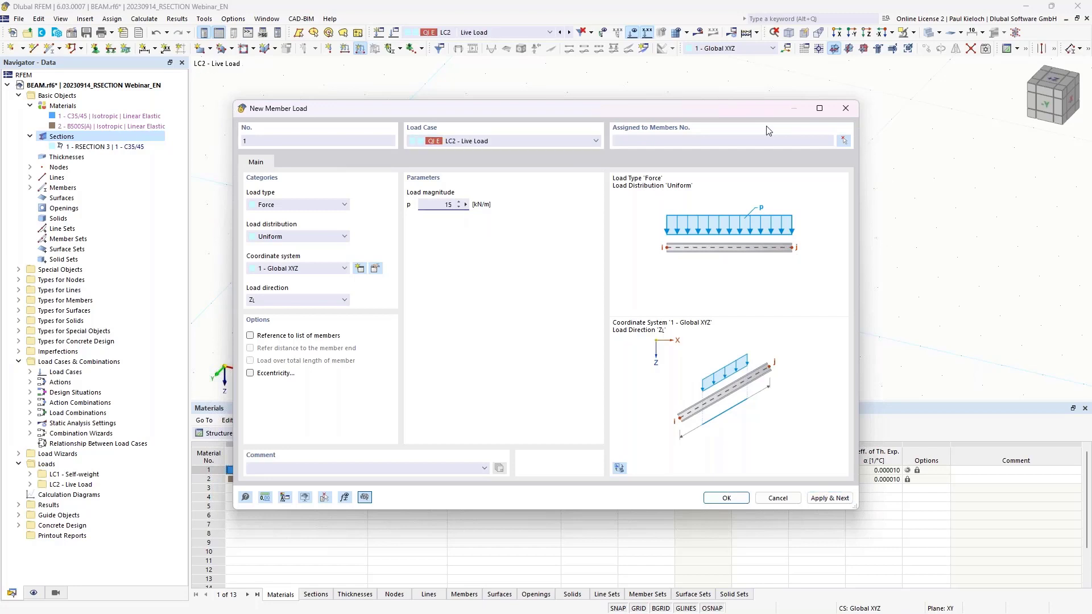
click(759, 140)
click(726, 497)
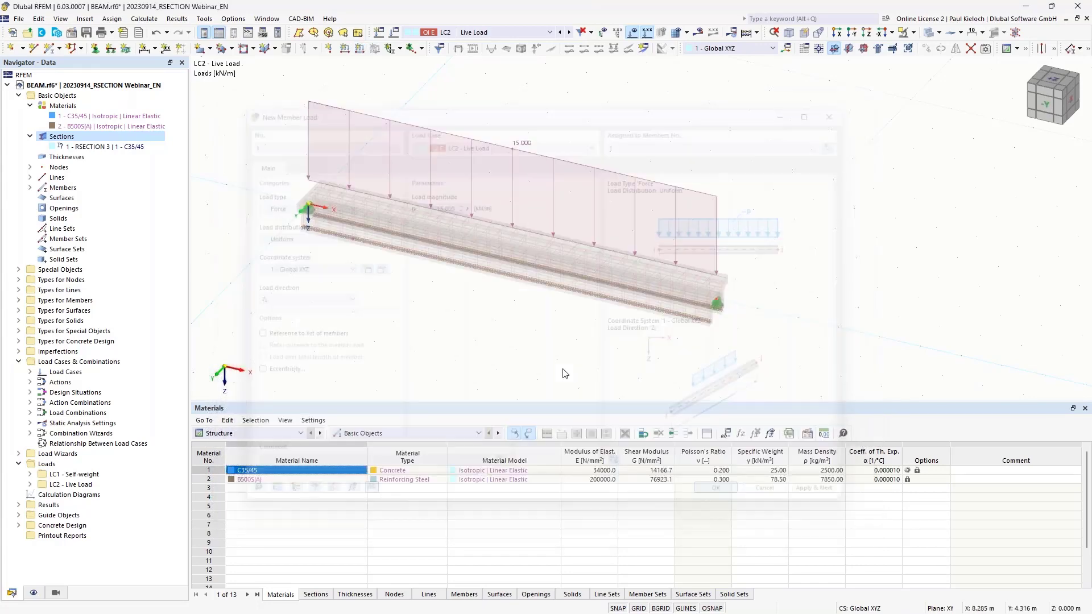
click(569, 32)
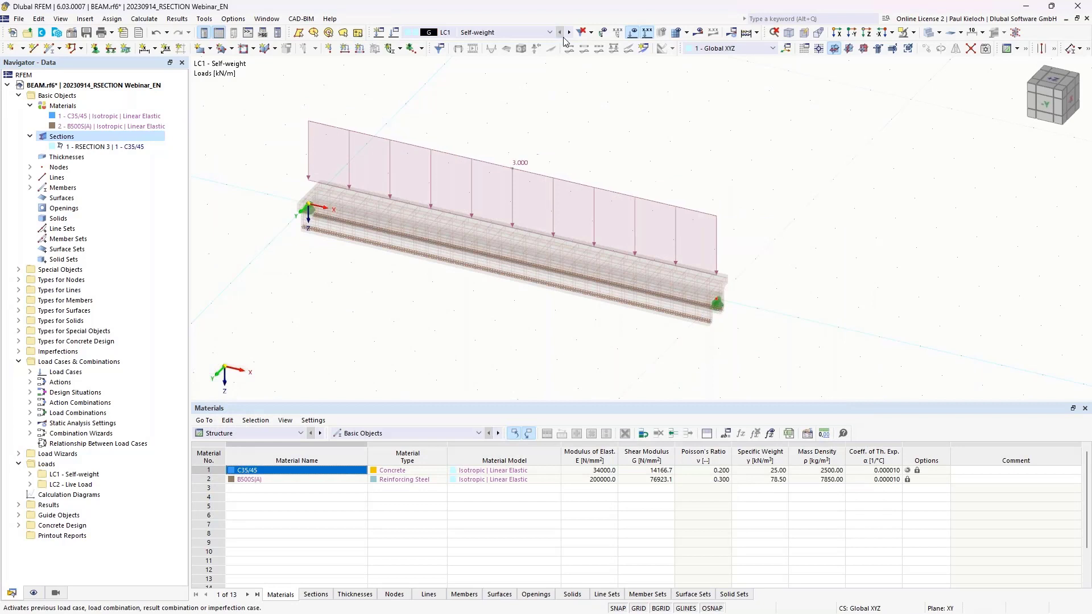
click(560, 32)
click(569, 33)
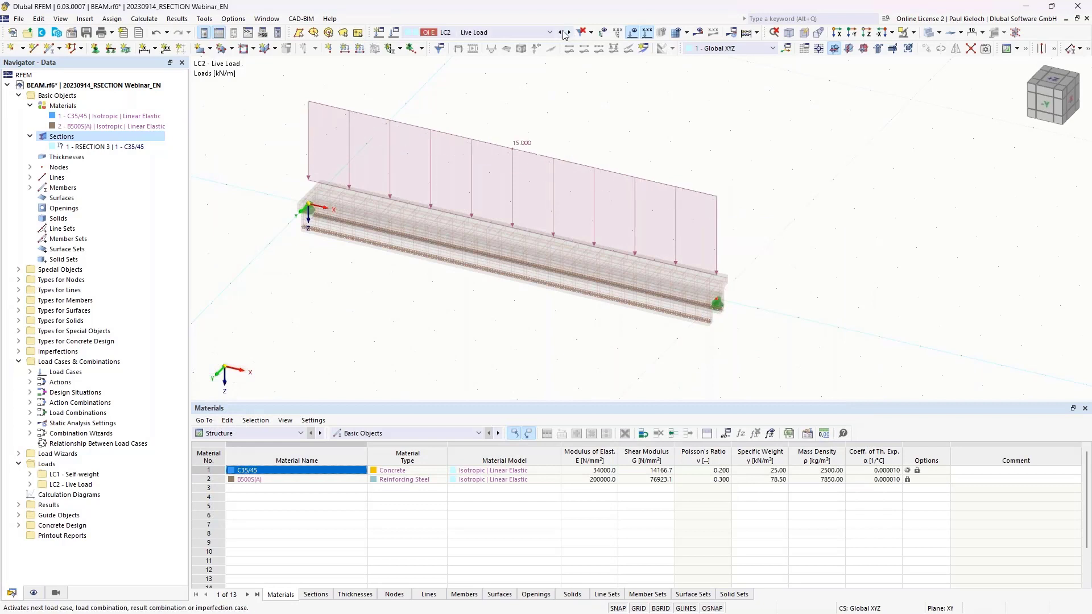
Step: Check the loads of combinations CO2 and CO8 on the beam
click(522, 33)
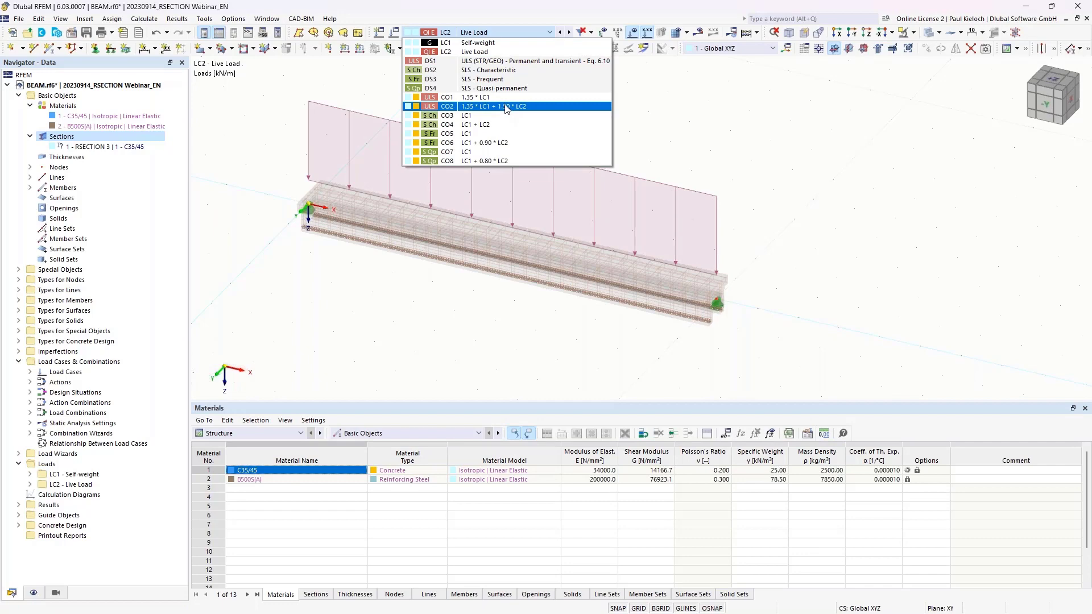
click(506, 107)
middle_drag(549, 325, 579, 262)
click(501, 36)
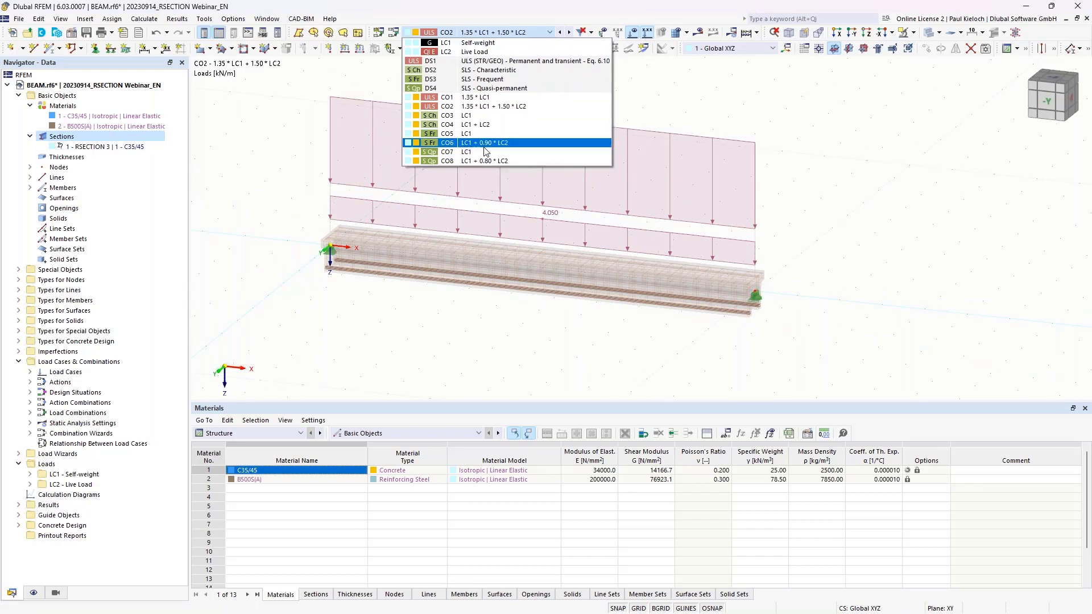
click(481, 161)
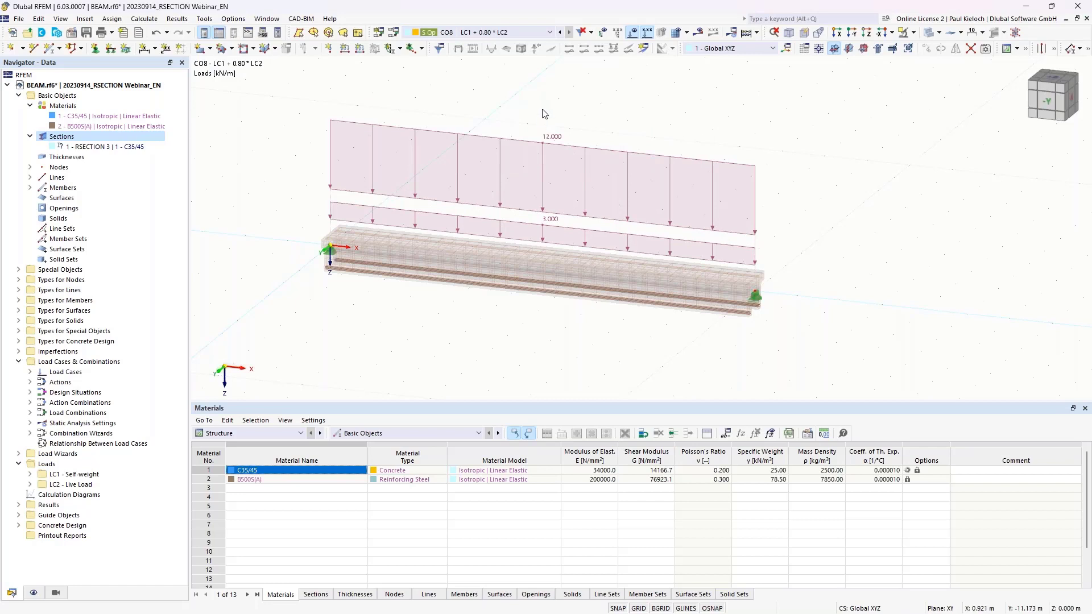
ctrl+middle_drag(556, 112, 539, 124)
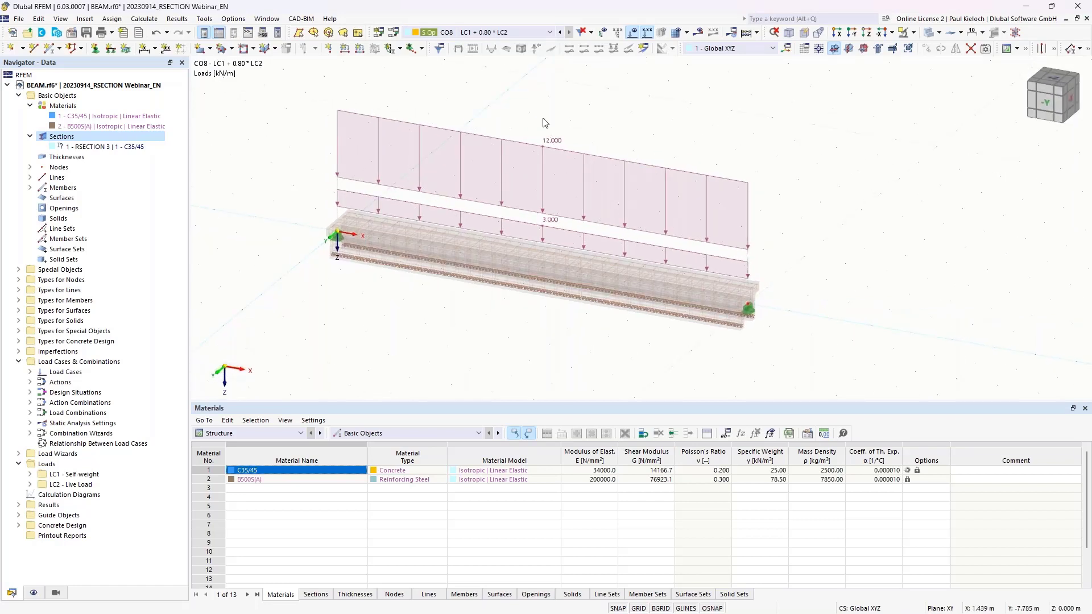
Step: Save the model, run the Concrete Design calculation and inspect the design check ratios on the beam
click(86, 32)
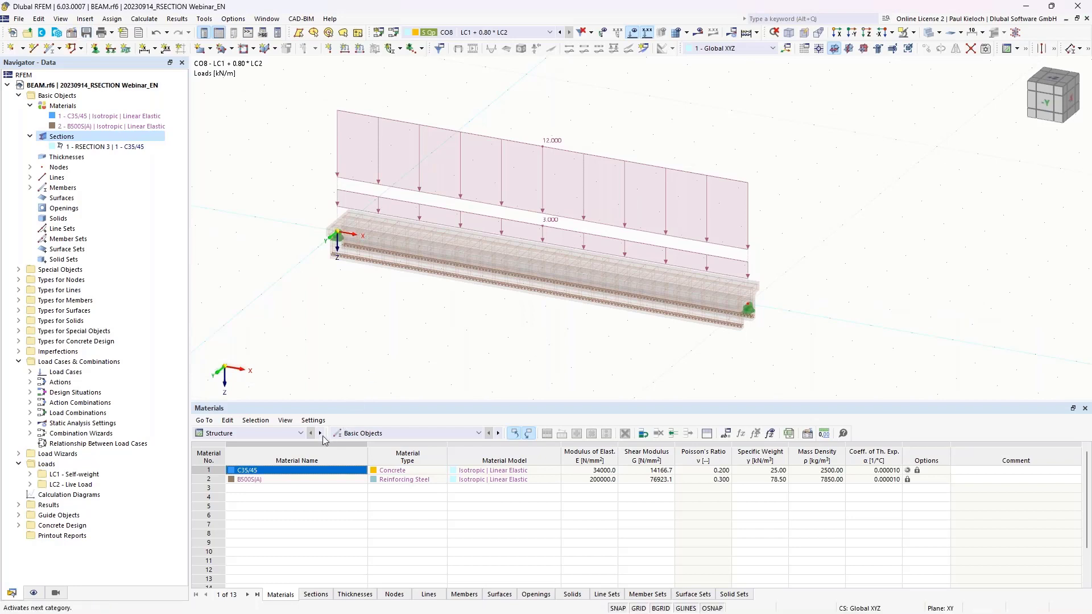
click(288, 433)
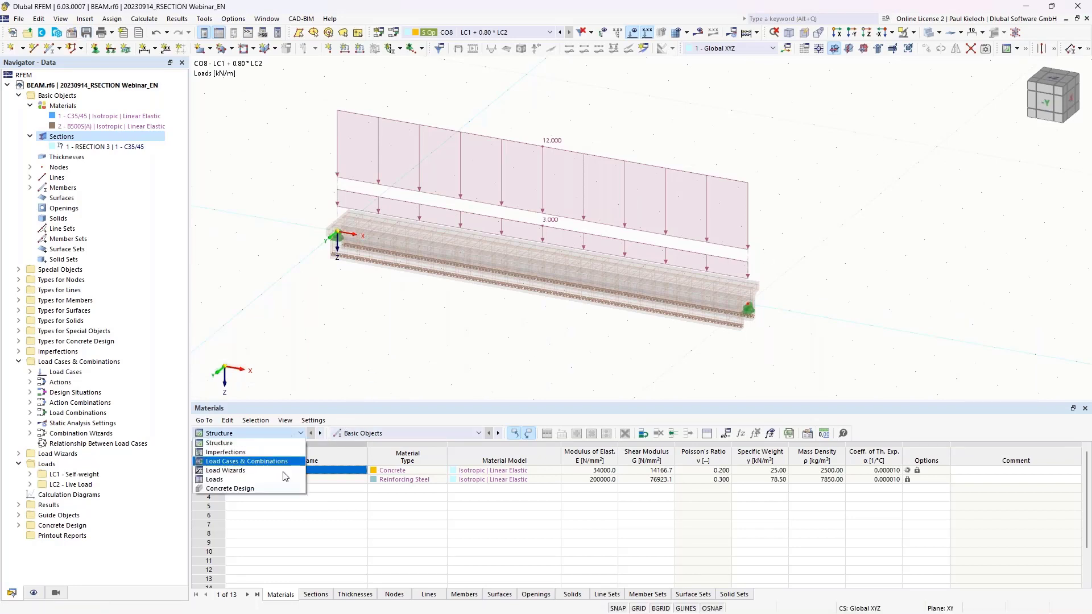
click(250, 488)
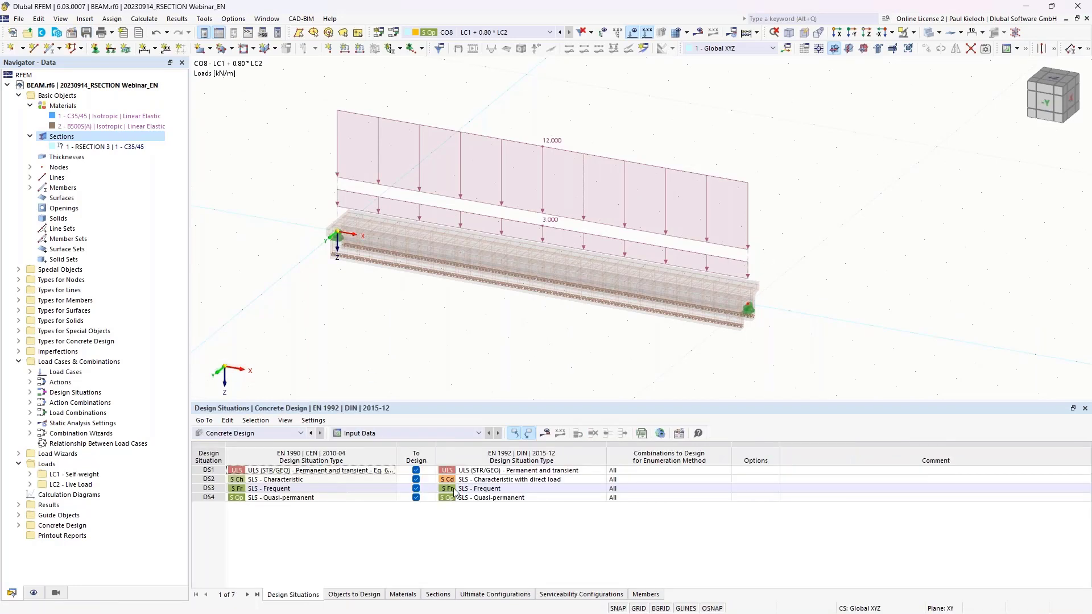
click(560, 435)
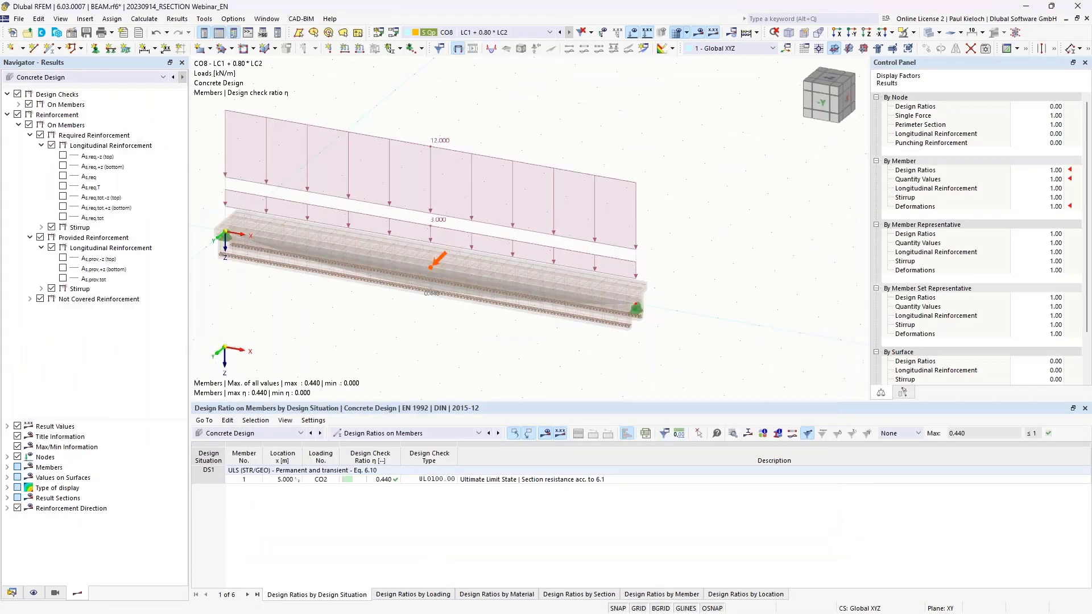
ctrl+middle_drag(592, 363, 710, 348)
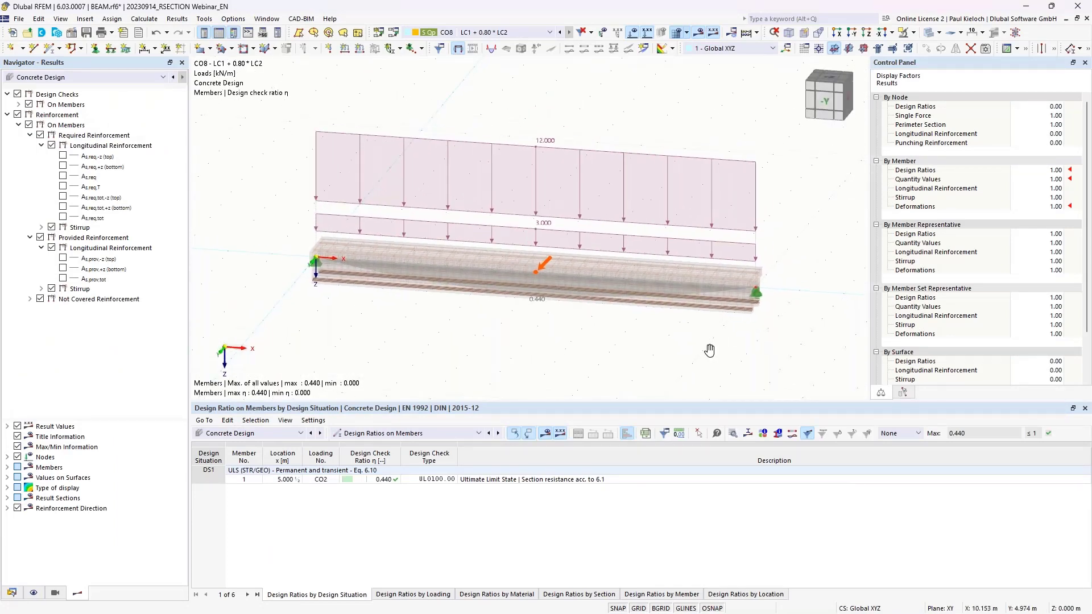
ctrl+middle_drag(804, 237, 783, 154)
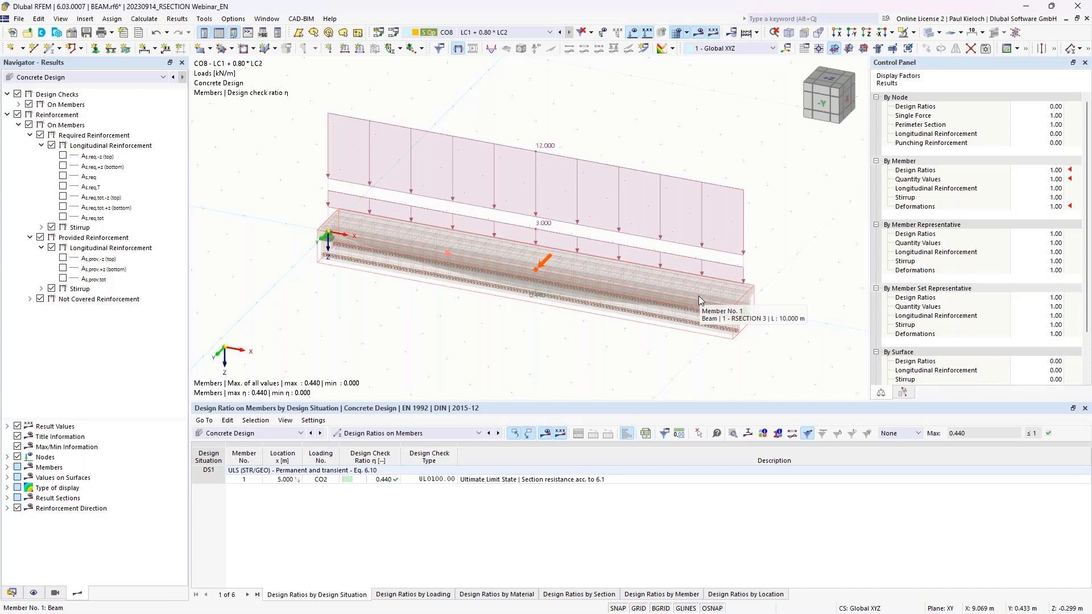
Step: Edit member 1, check its concrete cover, and set the stirrup distance of its shear reinforcement to 0.150 m
click(600, 286)
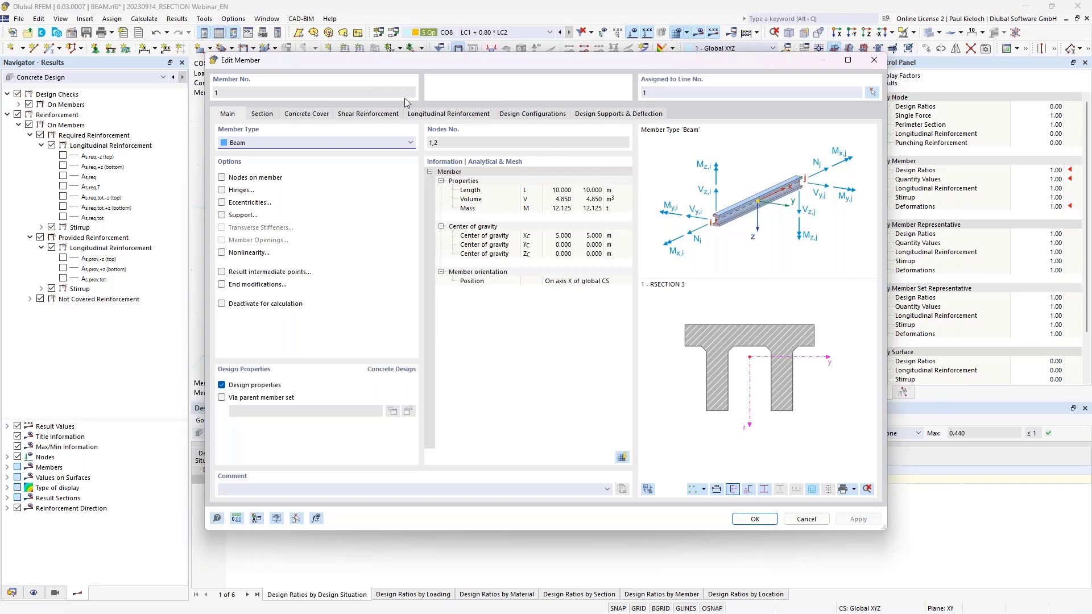
click(314, 118)
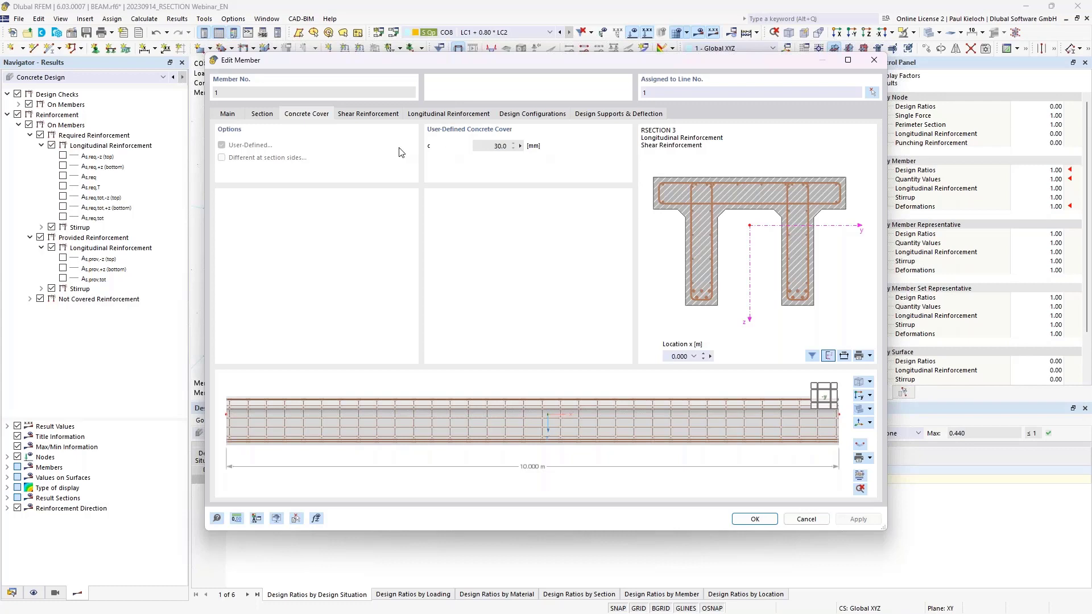
click(389, 116)
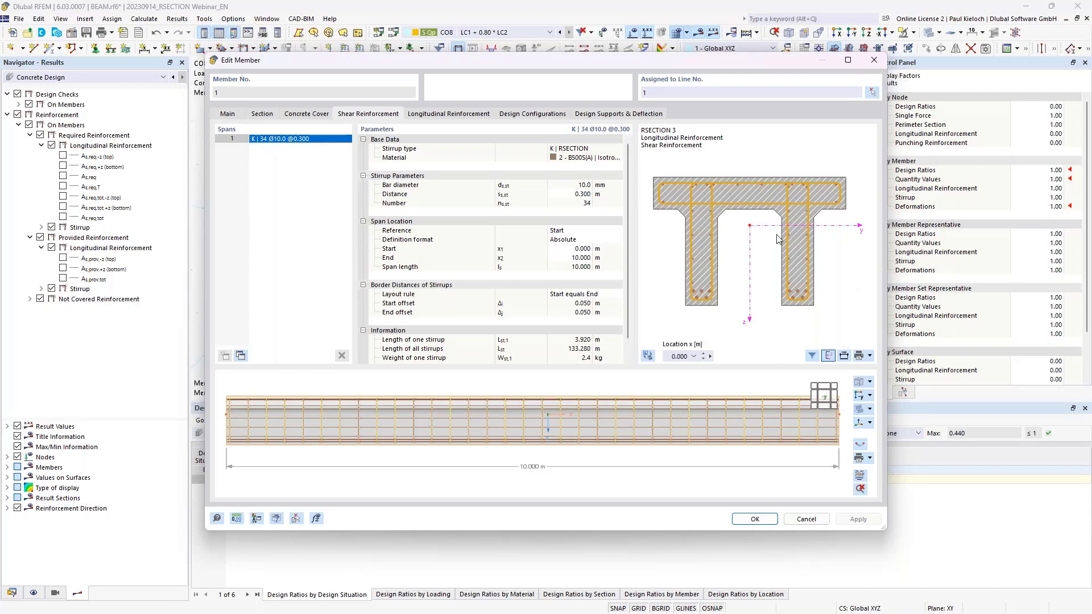
click(574, 194)
key(BackSpace)
text(,15)
key(Tab)
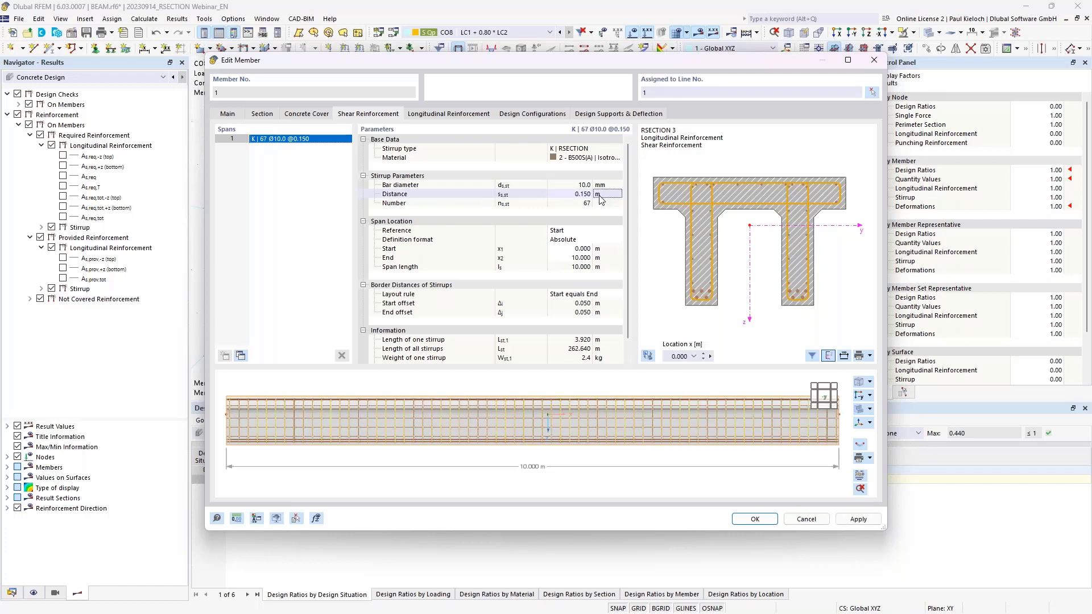
Step: Divide the shear reinforcement into three spans, with the middle span defined relatively from 20% to 80% of the member length
click(241, 356)
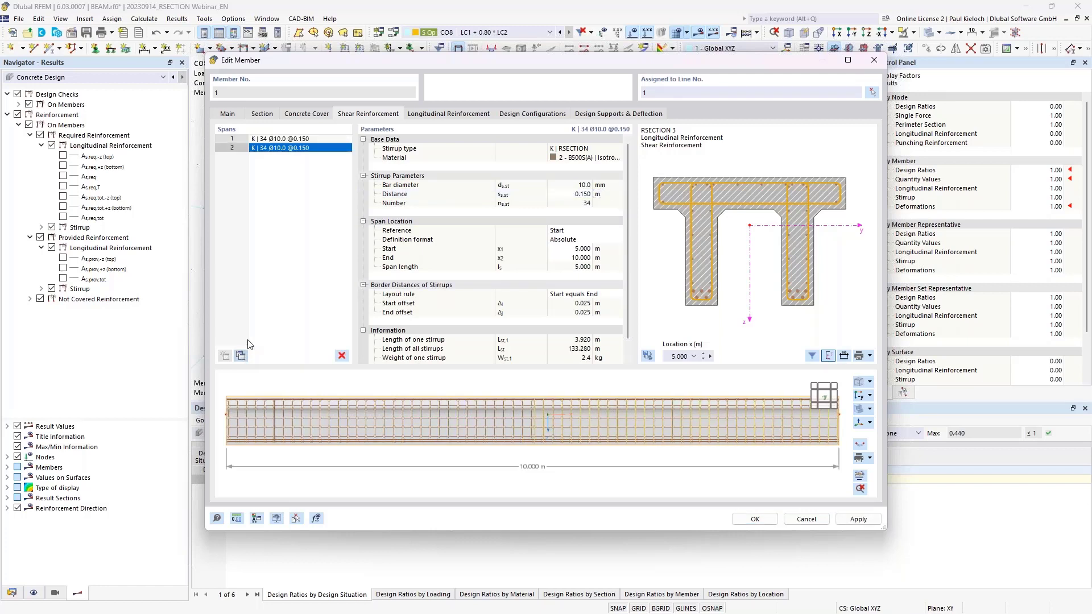
click(241, 356)
click(316, 154)
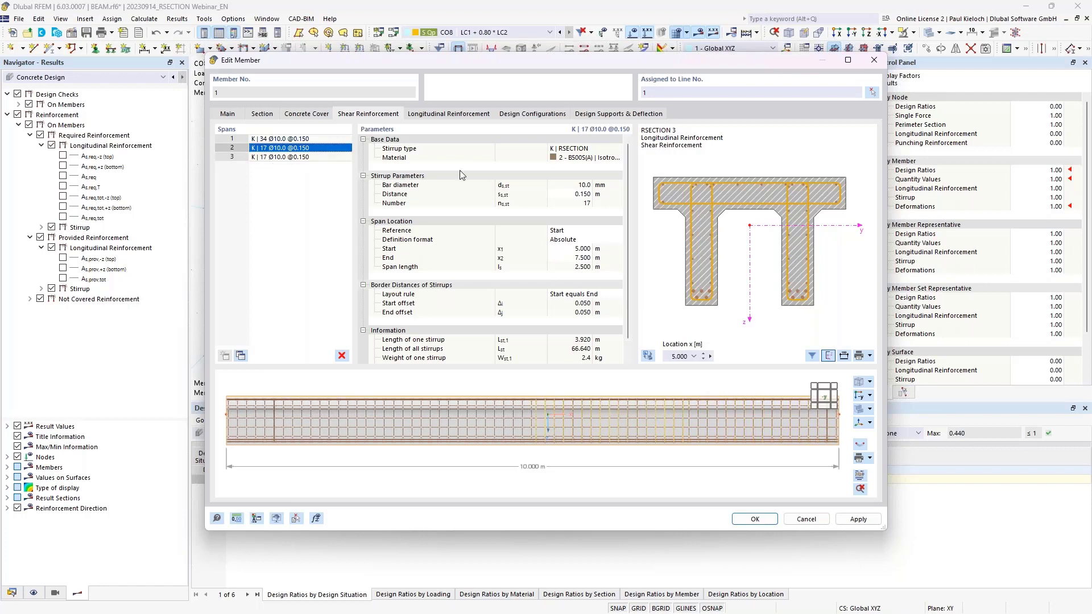
click(576, 239)
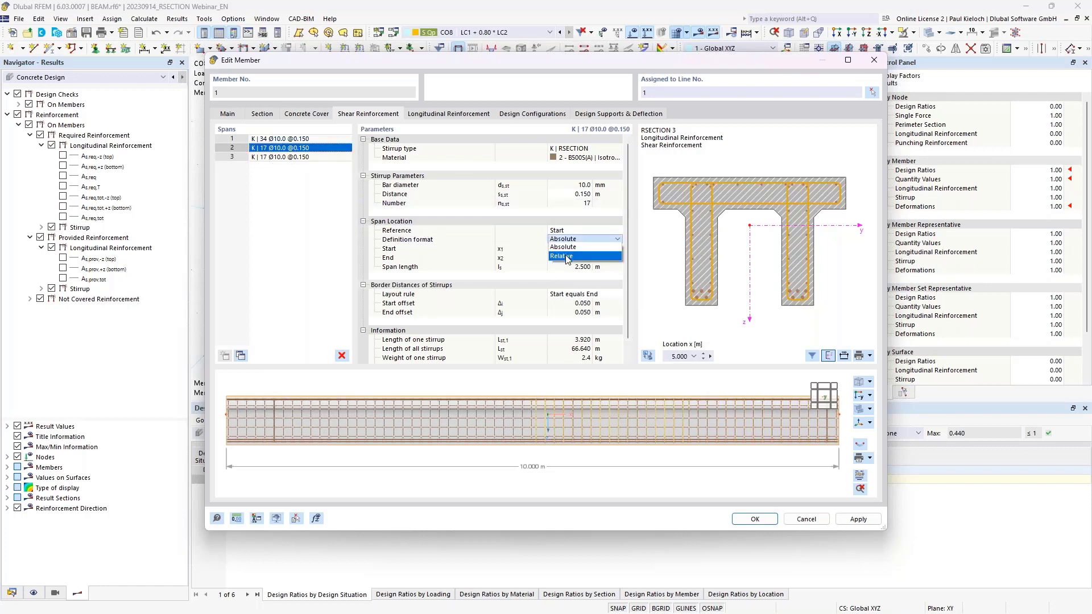
click(569, 256)
click(563, 249)
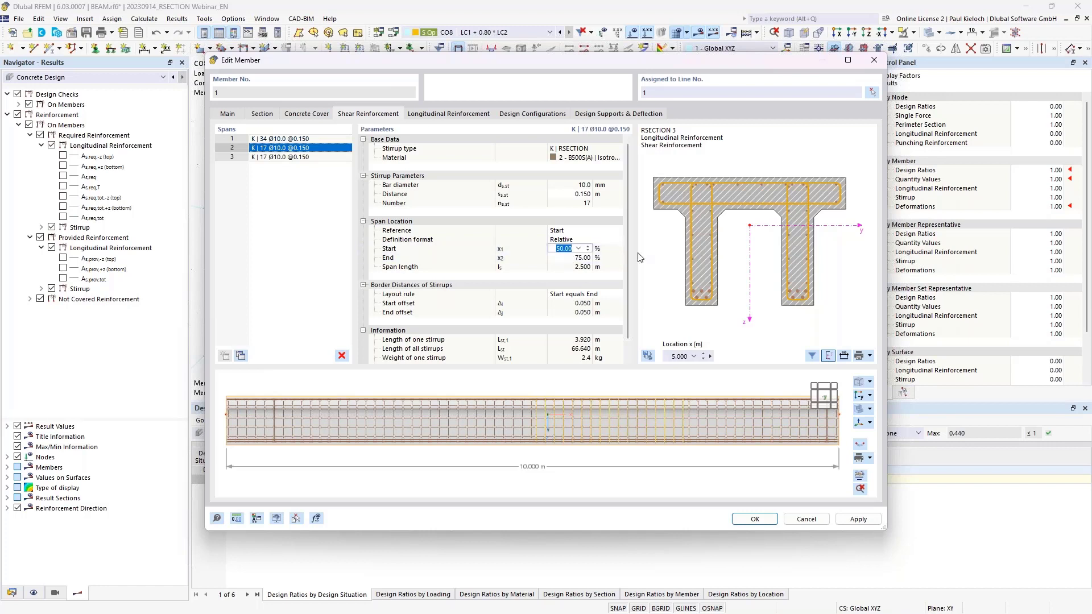
text(20)
click(614, 260)
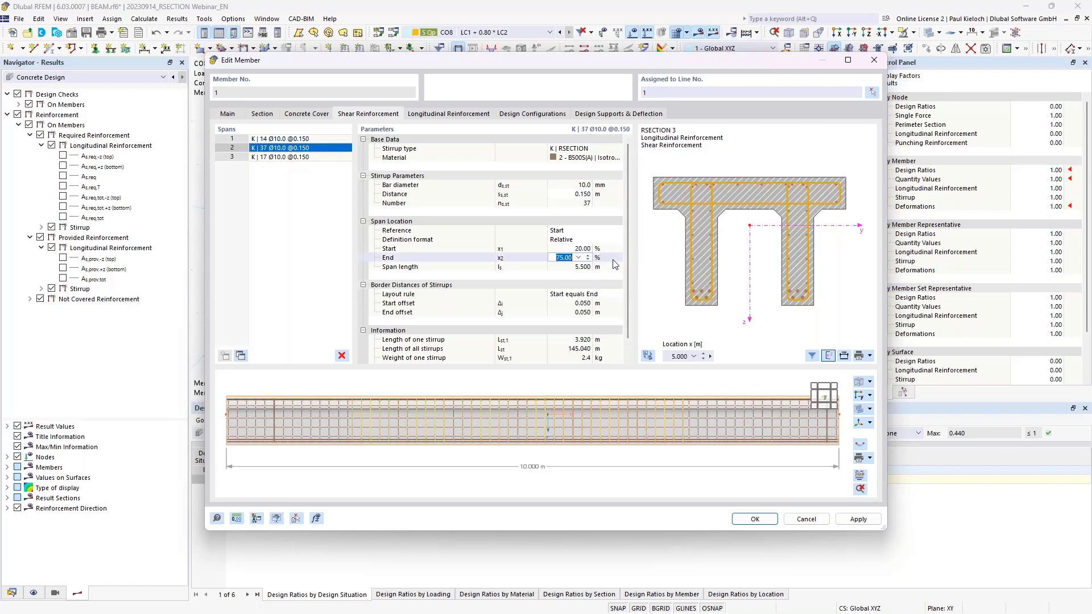
text(80)
key(Return)
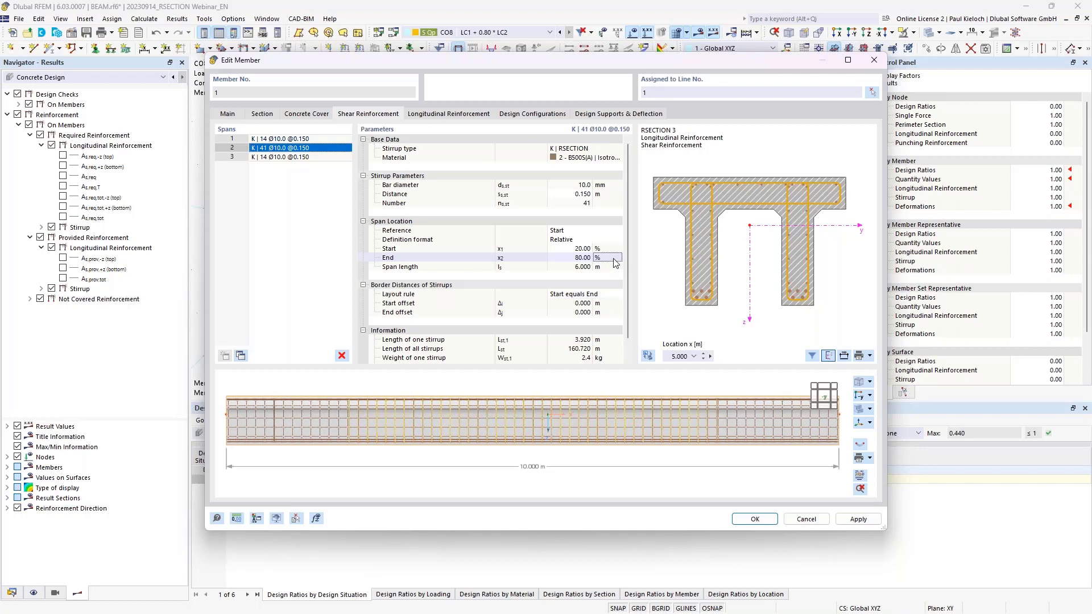
Step: Set the stirrup distance of the middle span to 0.300 m, check the stirrup layout in 3D and apply the changes
click(579, 194)
key(BackSpace)
click(619, 194)
middle_drag(632, 414, 635, 437)
mouse_move(740, 385)
middle_down()
mouse_move(749, 357)
mouse_move(739, 376)
middle_up()
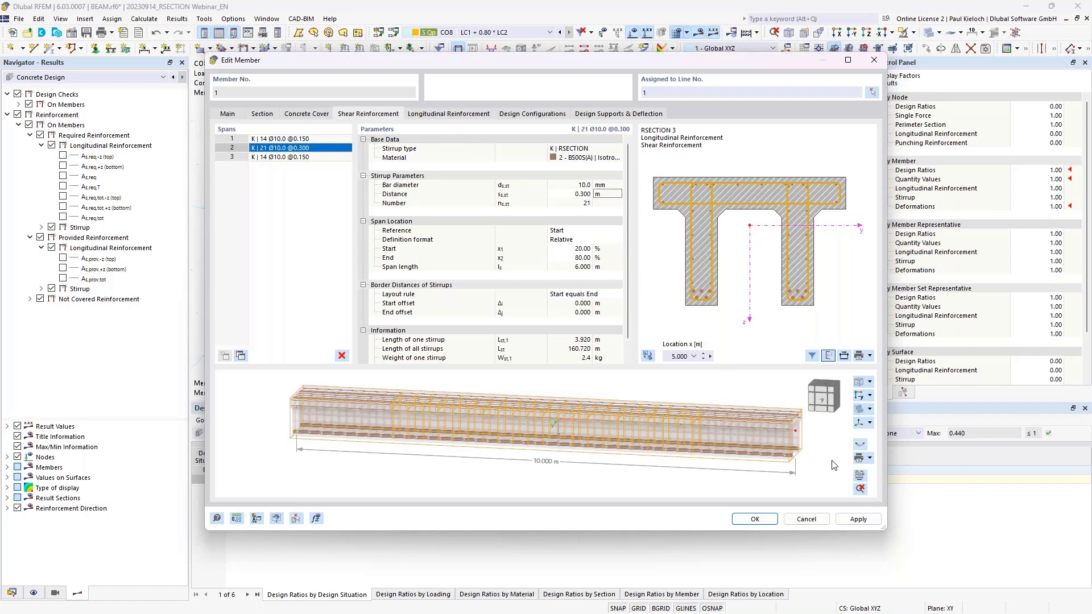
click(849, 524)
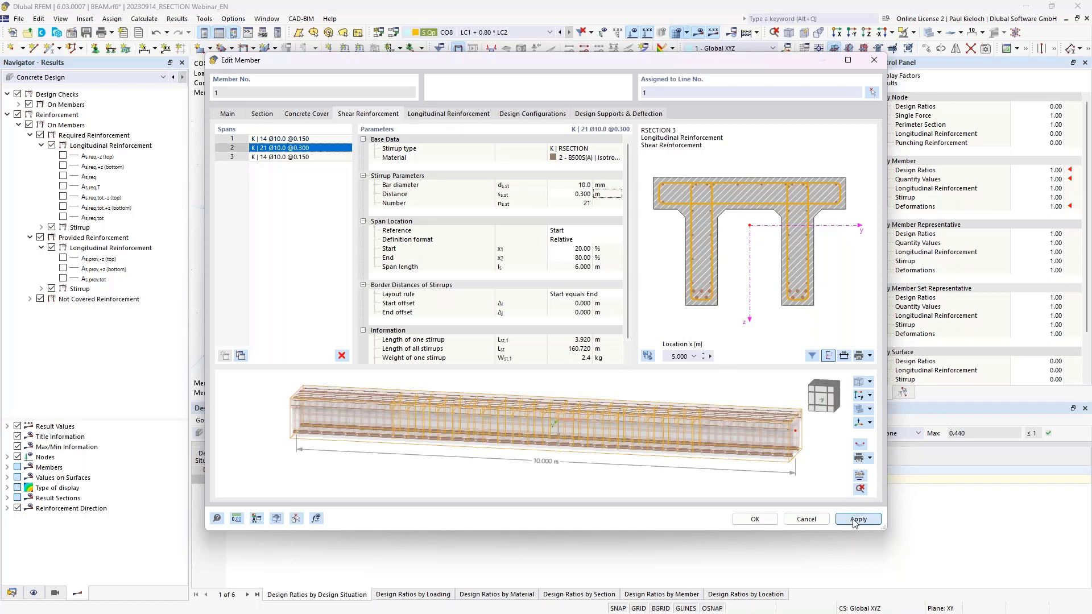
Step: Limit the longitudinal reinforcement item with six Ø20 bars to 20%–80% of the member length and accept the member changes
click(468, 114)
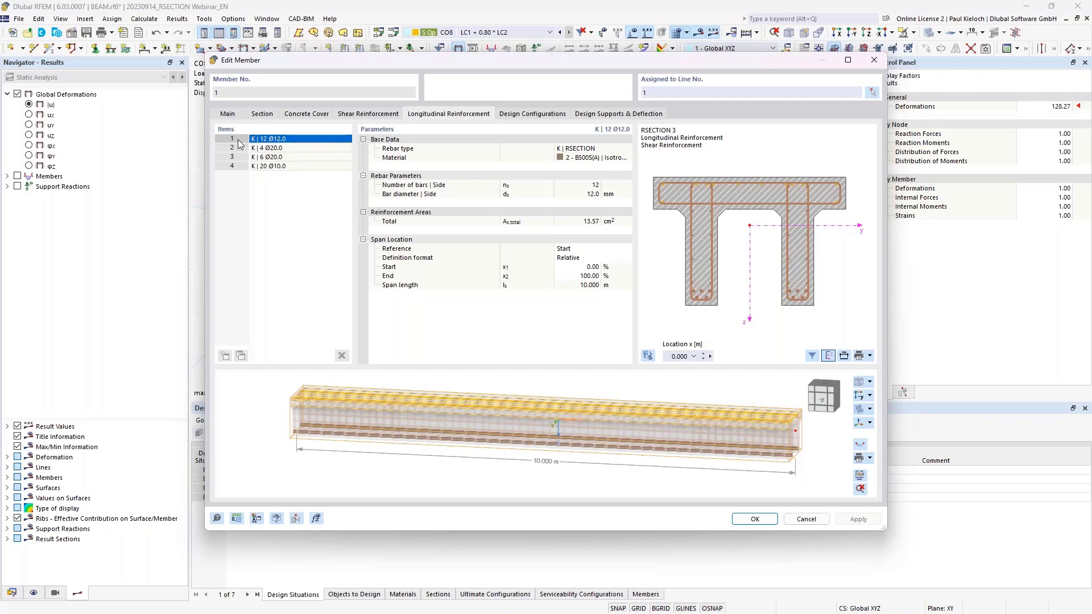
click(314, 159)
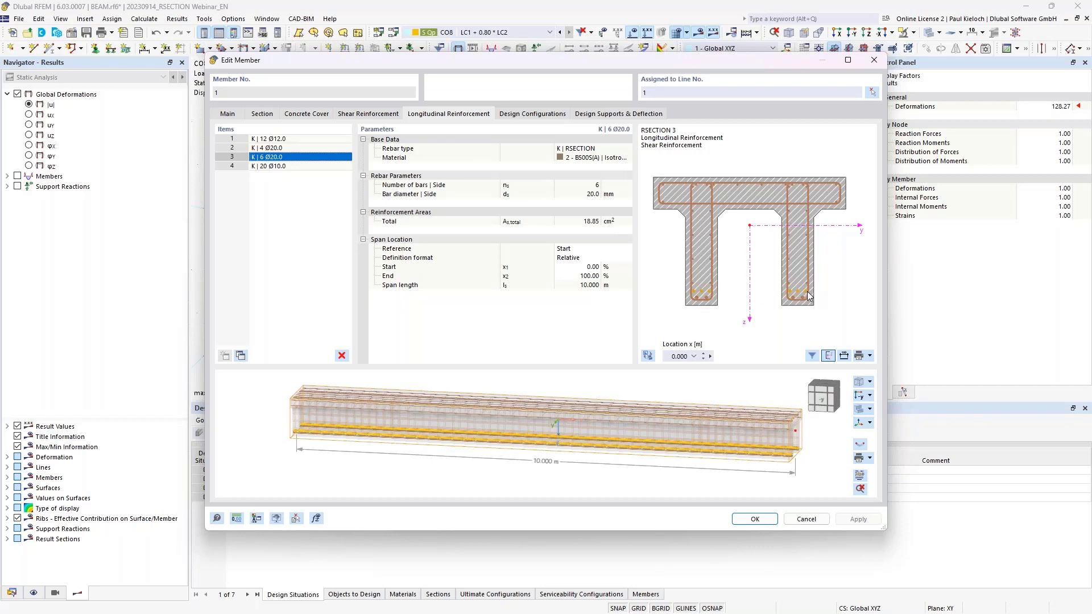
click(568, 268)
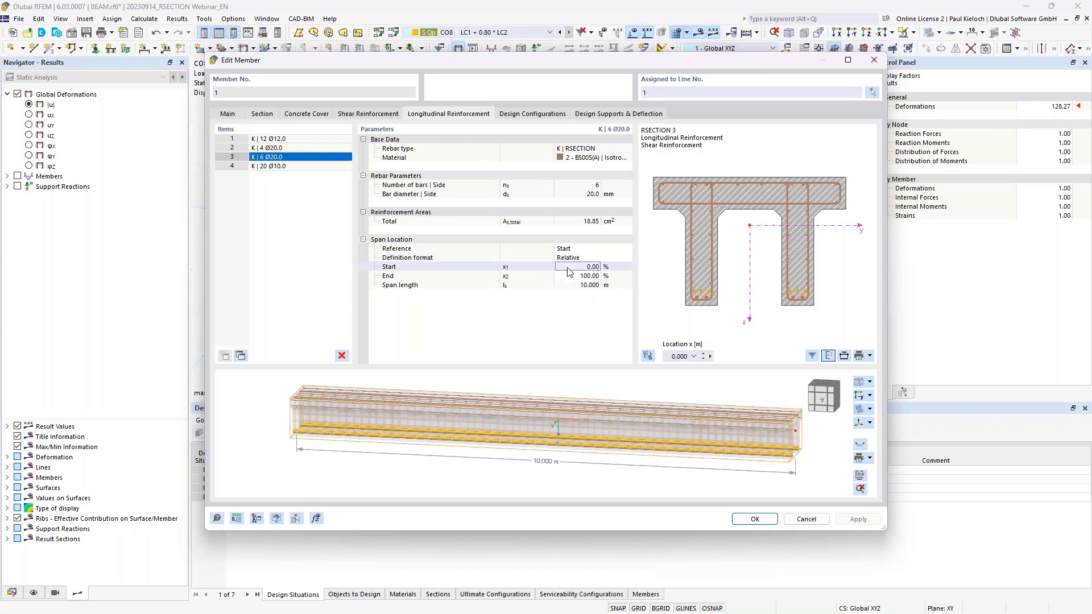
text(20)
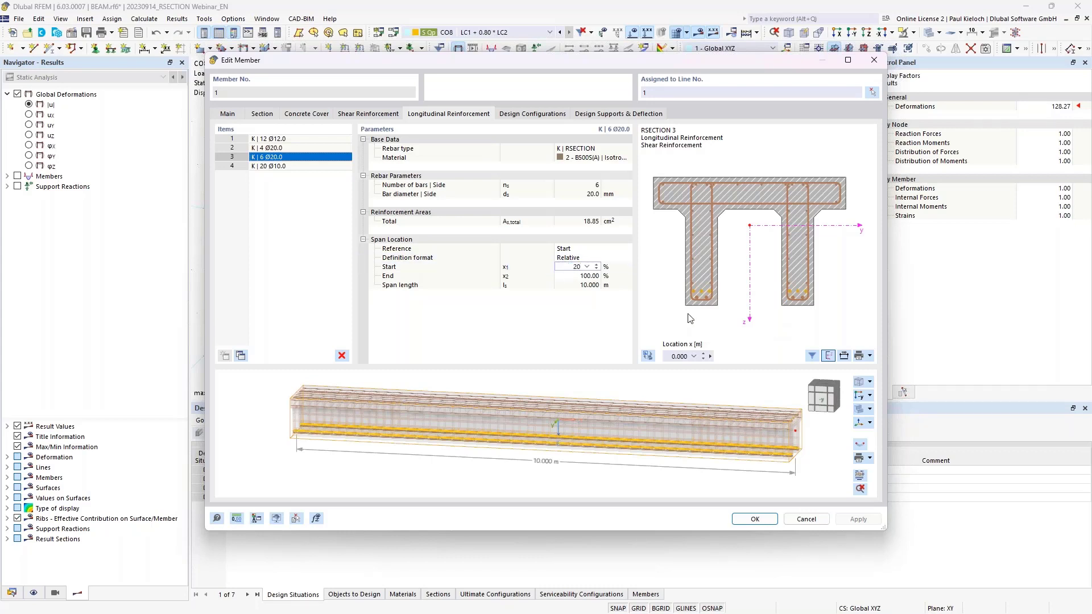
key(Tab)
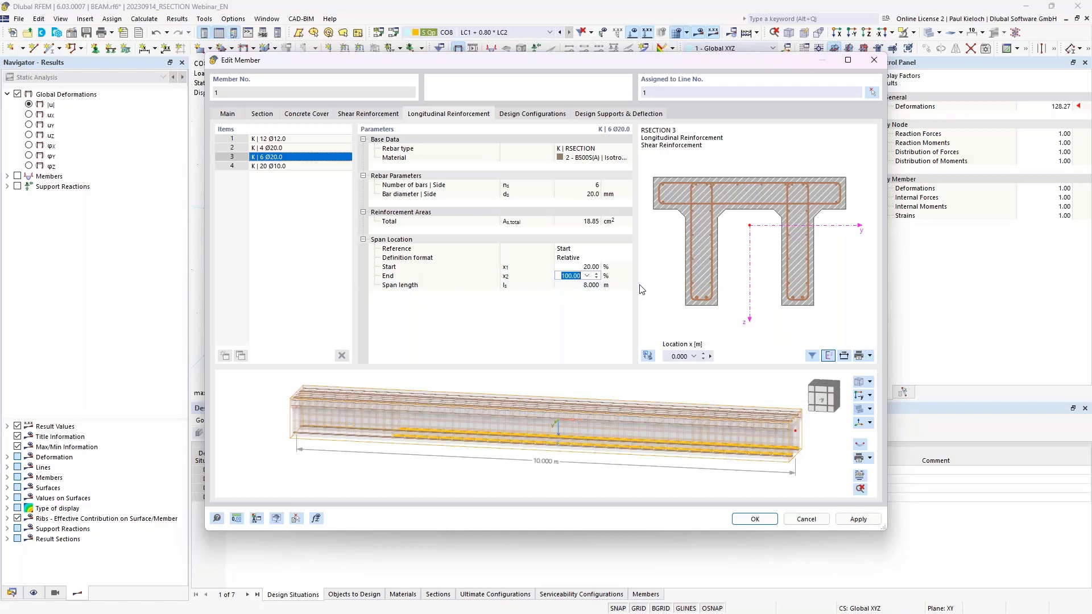
text(80)
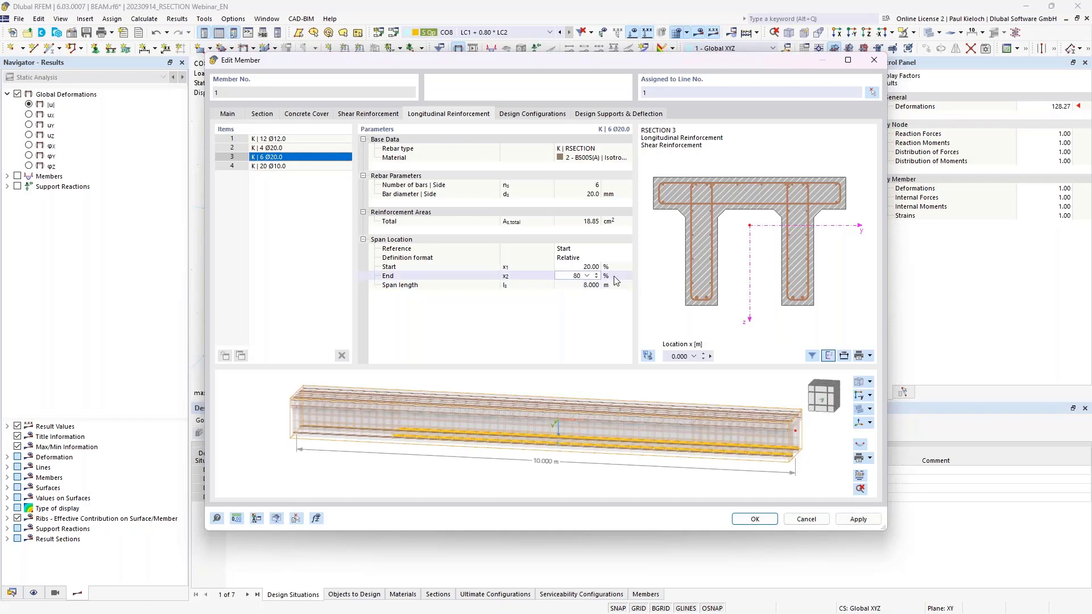
key(Tab)
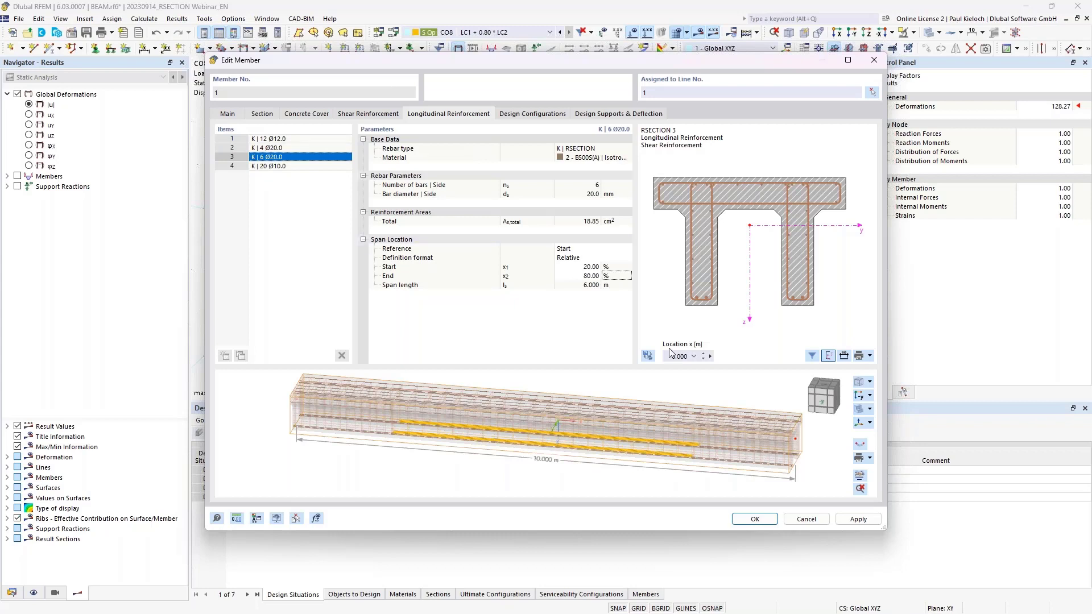
click(757, 519)
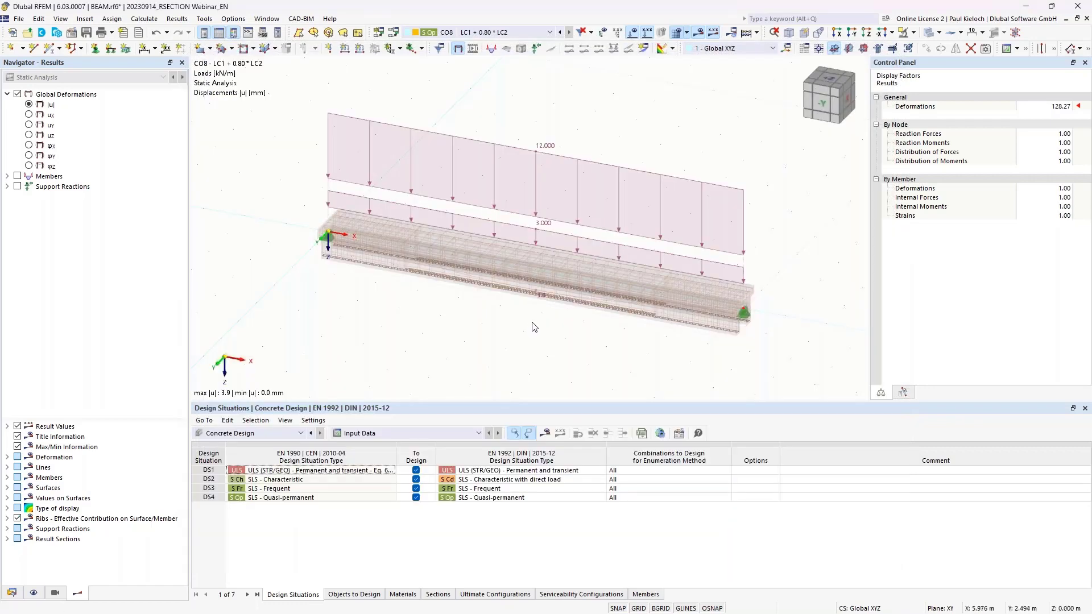
Step: Inspect the revised reinforcement in the beam model and recalculate the concrete design
mouse_move(534, 327)
middle_down()
mouse_move(551, 327)
mouse_move(539, 324)
middle_up()
scroll(541, 313, up, 3)
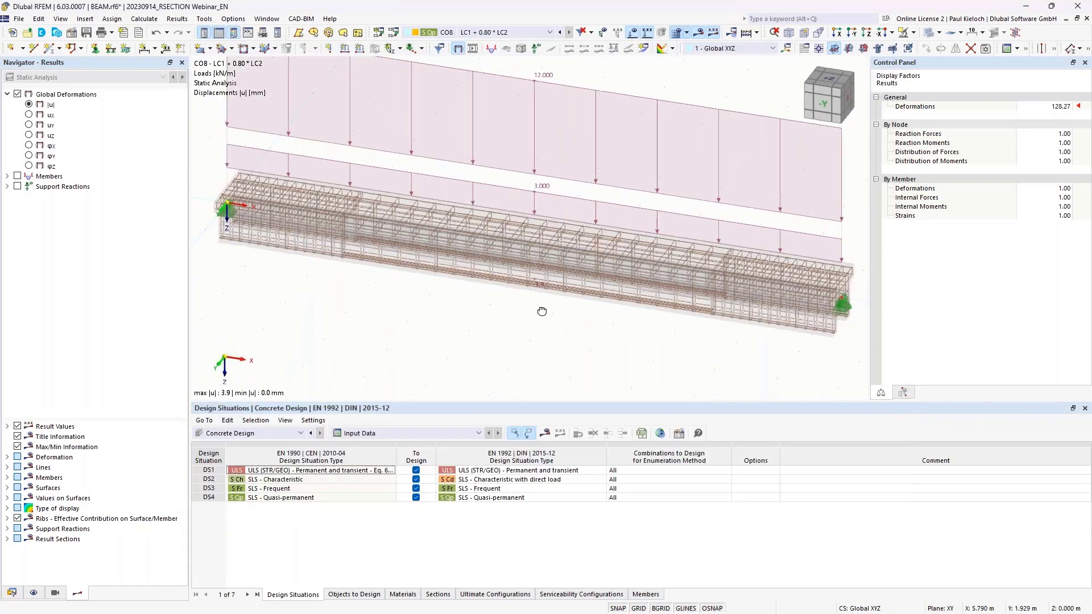
scroll(542, 311, down, 1)
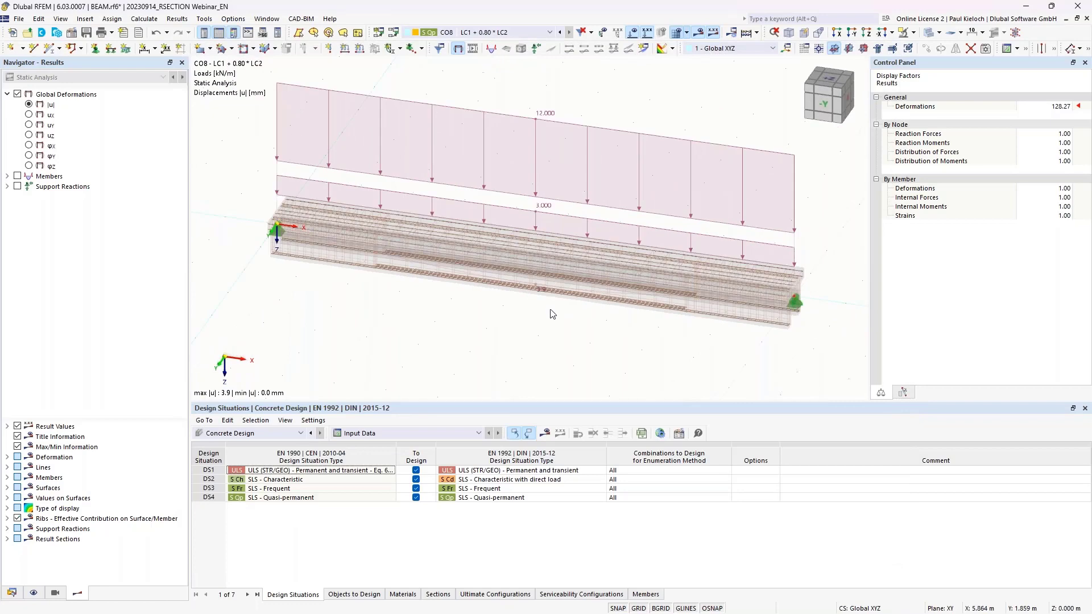
click(566, 432)
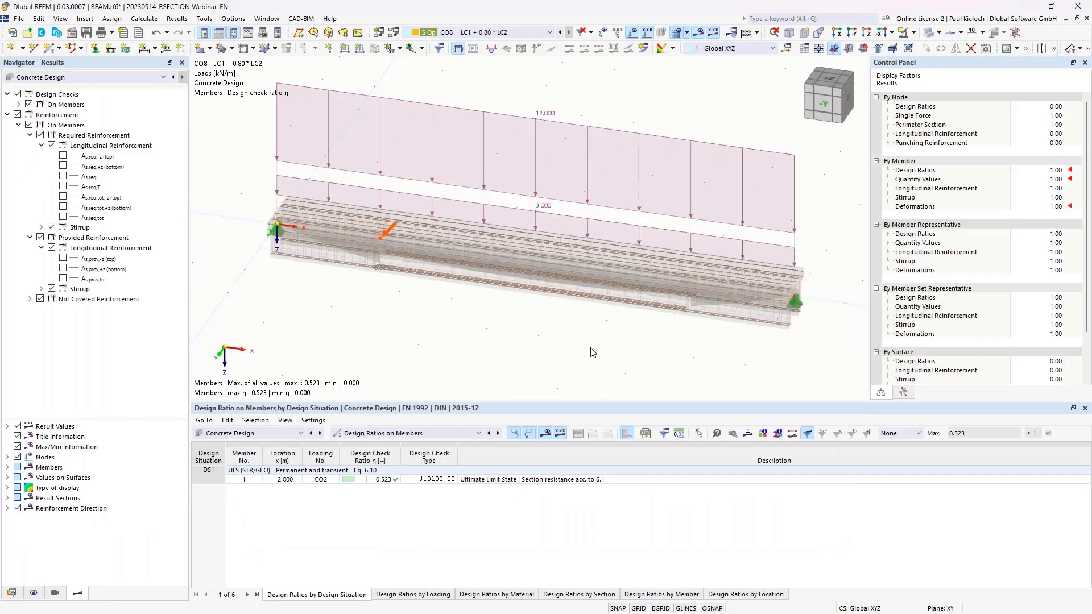
Step: Hide the loads and concrete design types, display the beam as a line model and view it along the Y-axis
click(633, 33)
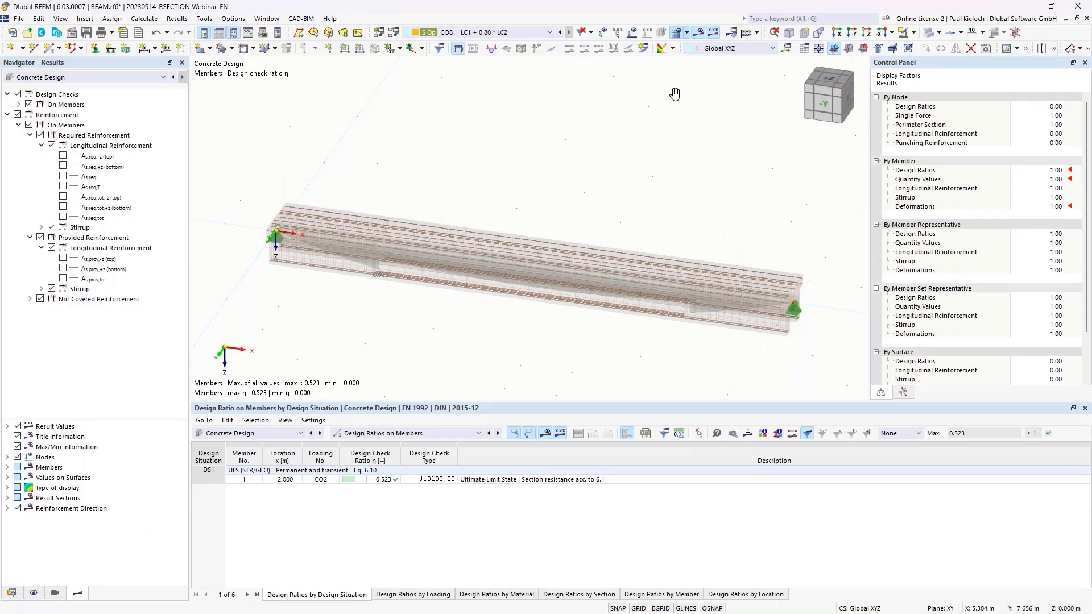
click(34, 594)
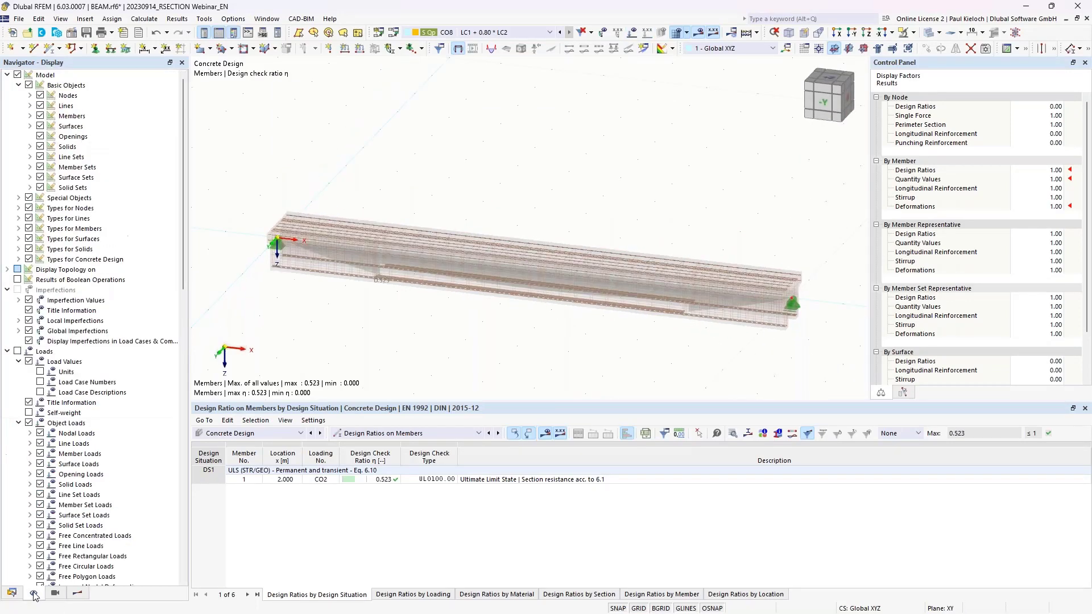
click(30, 260)
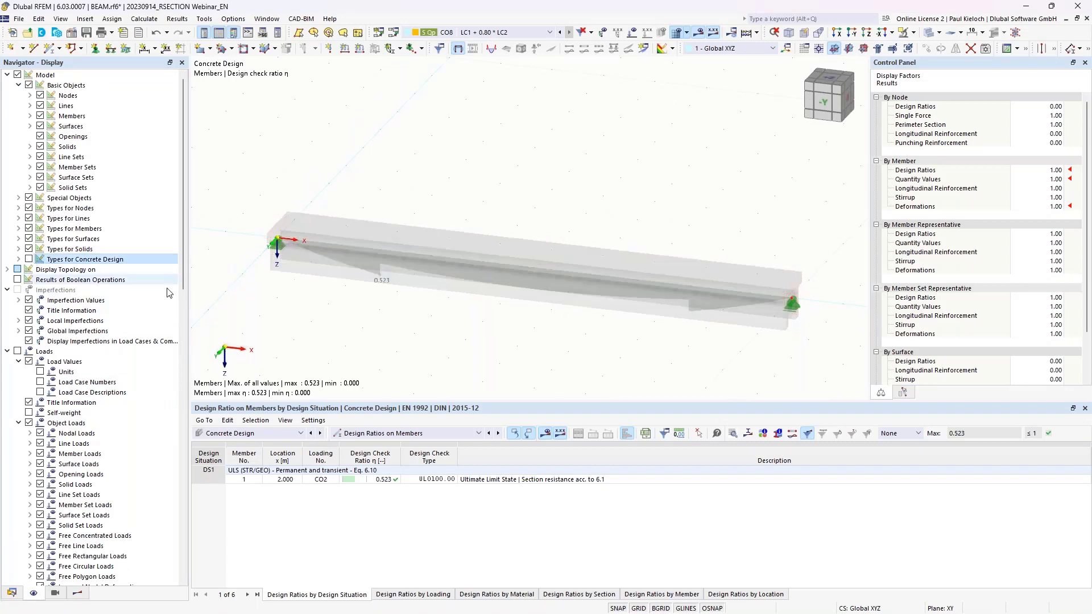
click(940, 33)
click(967, 46)
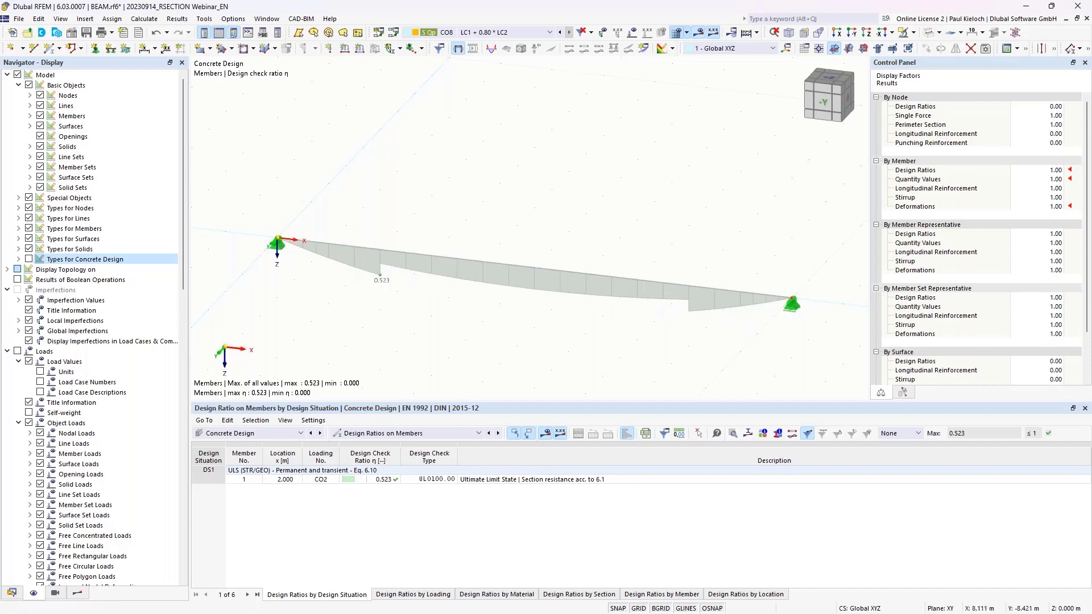
click(824, 107)
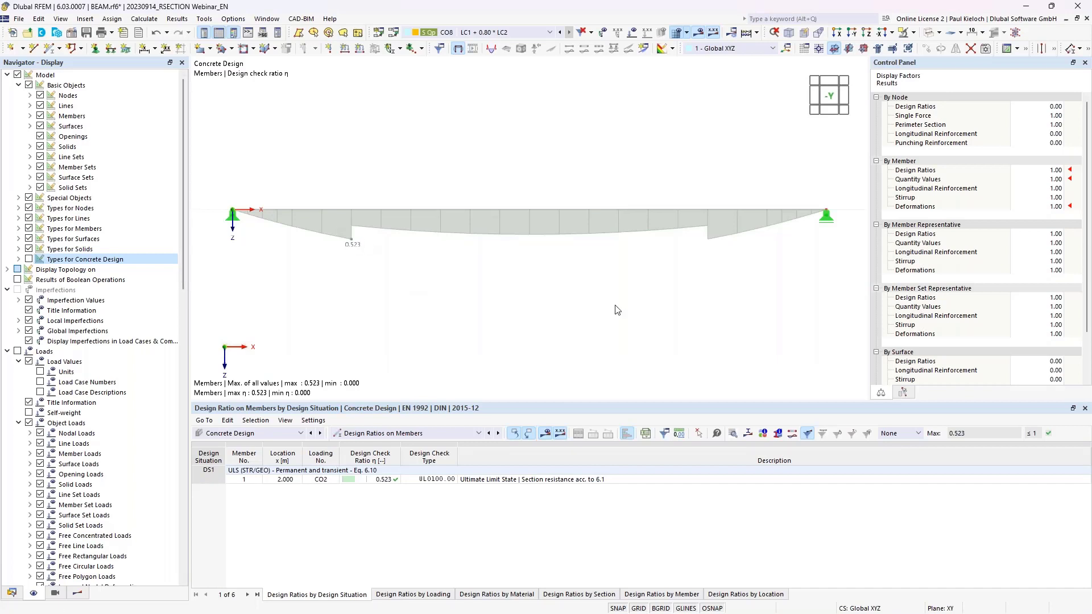
Step: Replace the member design ratios with the required total and provided bottom longitudinal reinforcement diagrams, scaled by a factor of 4.00
click(78, 594)
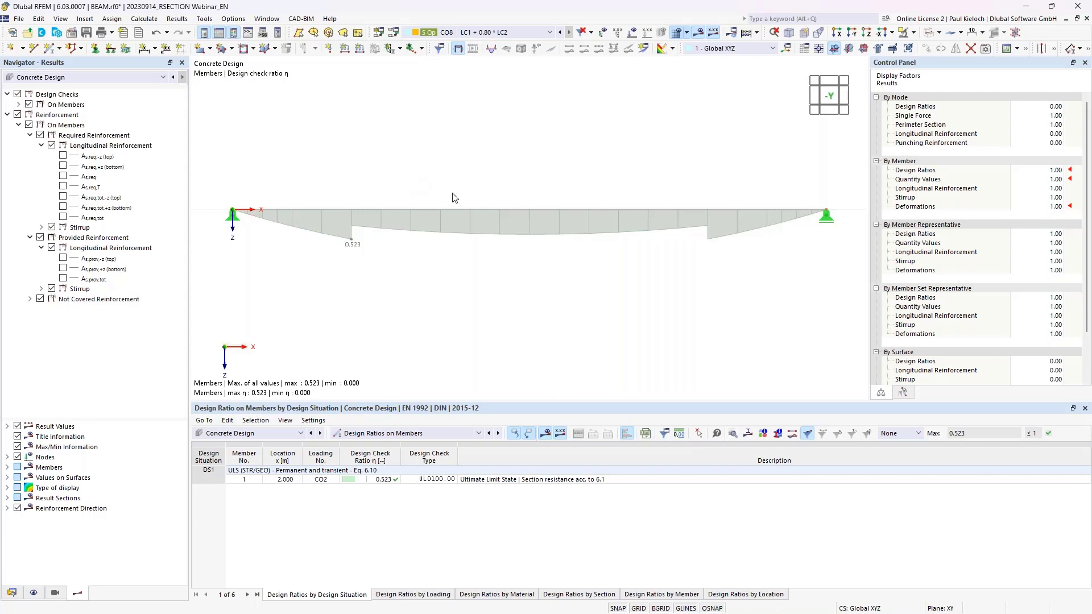
click(29, 105)
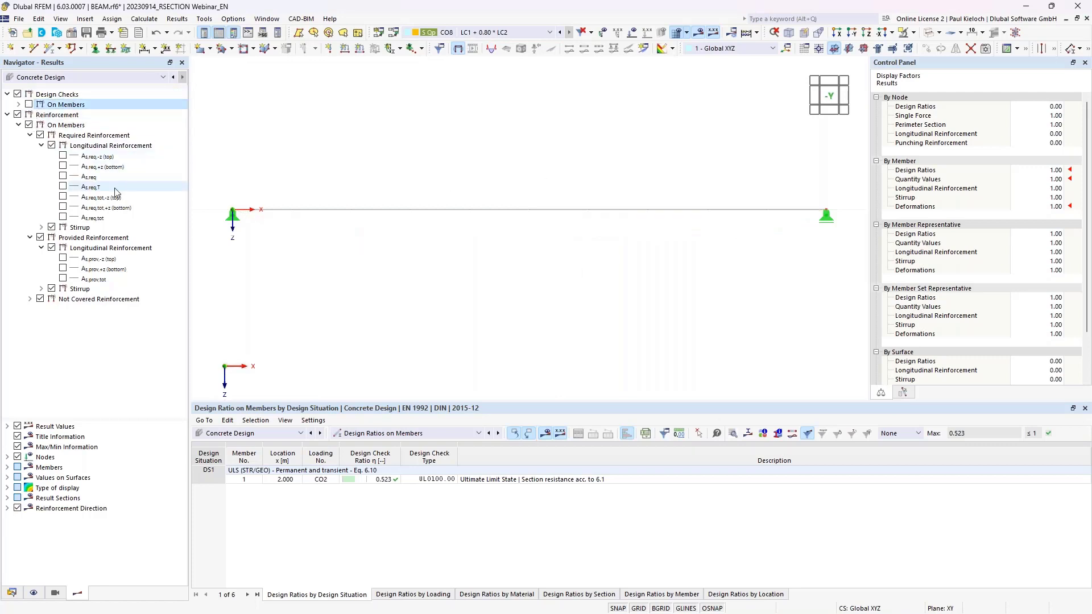
click(62, 207)
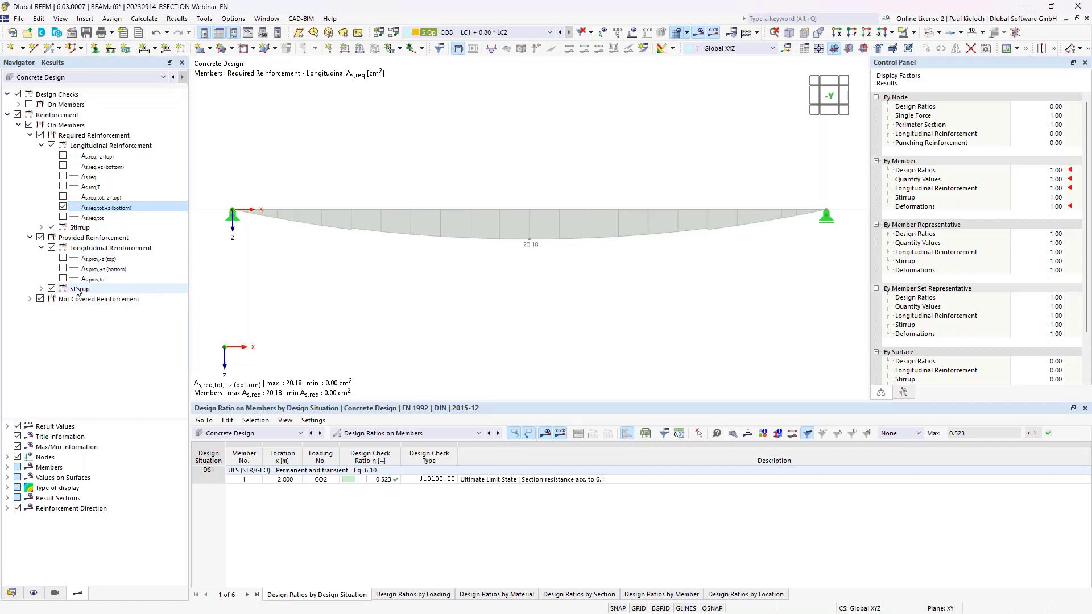
click(62, 268)
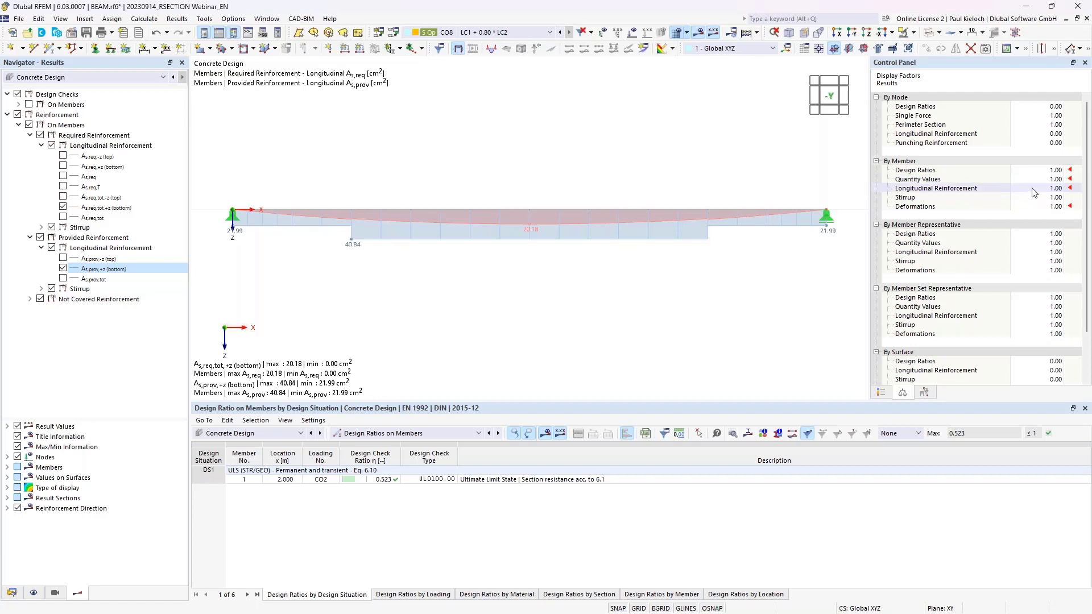
click(1053, 188)
scroll(1059, 189, up, 10)
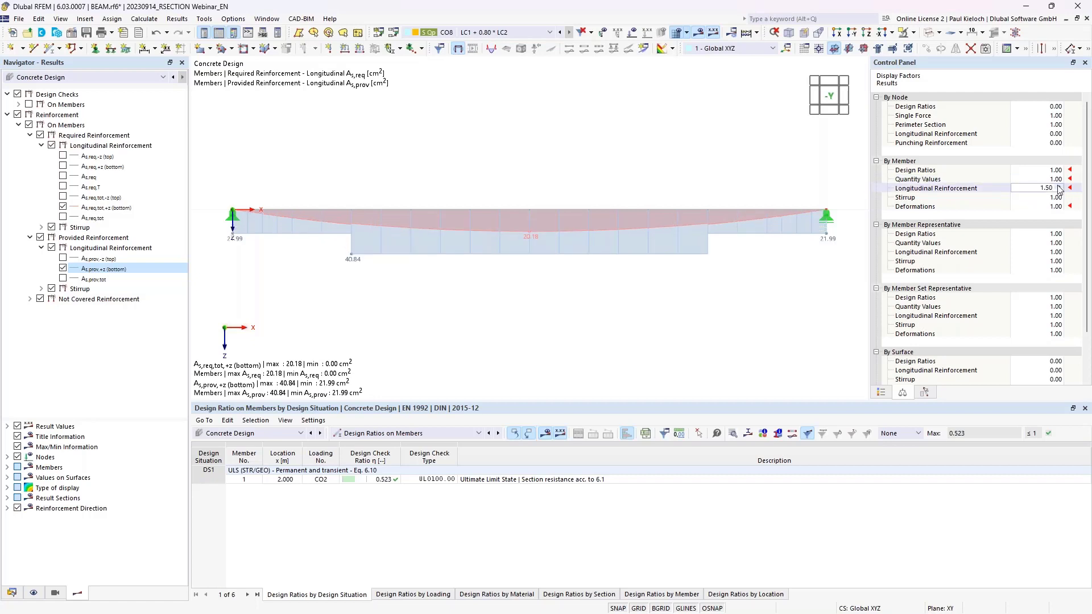
scroll(1059, 190, up, 20)
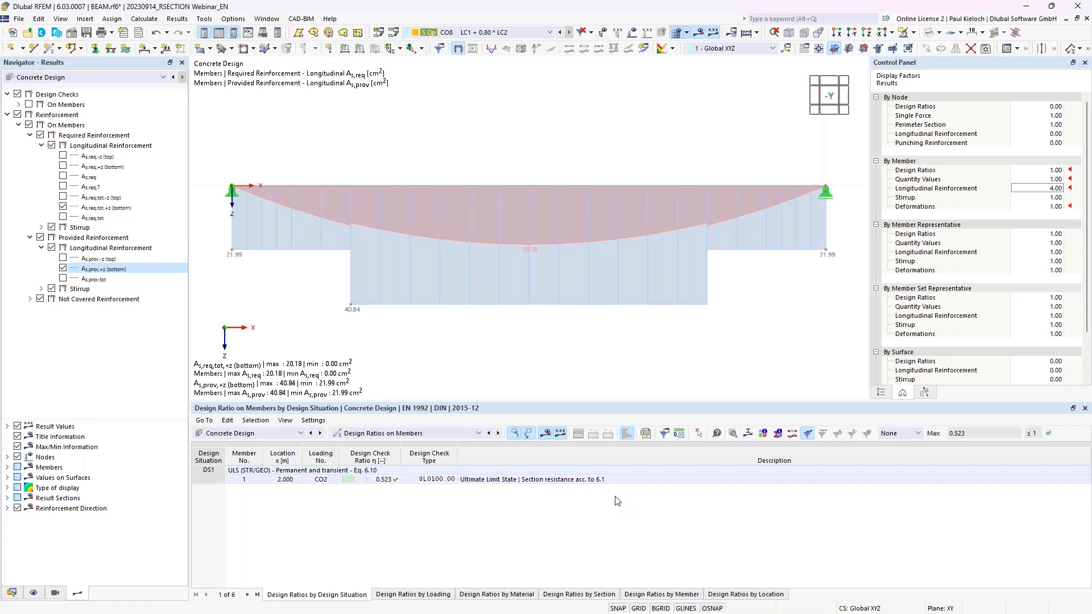
Step: Open the details of the ultimate limit state section resistance check and examine the section stress diagram at x = 2.000 m
click(547, 483)
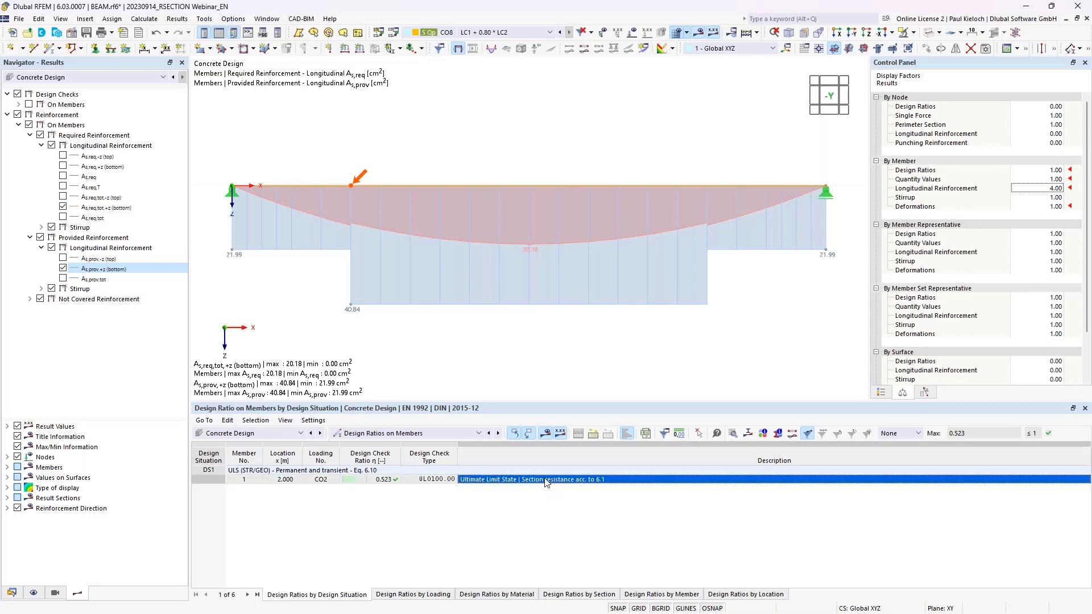
double_click(547, 483)
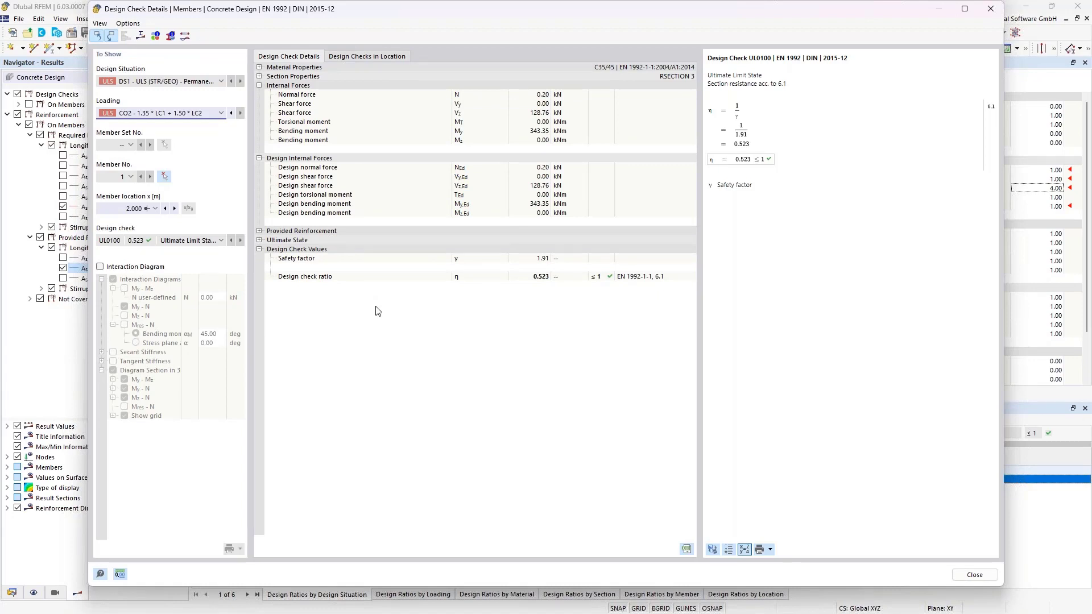
click(139, 37)
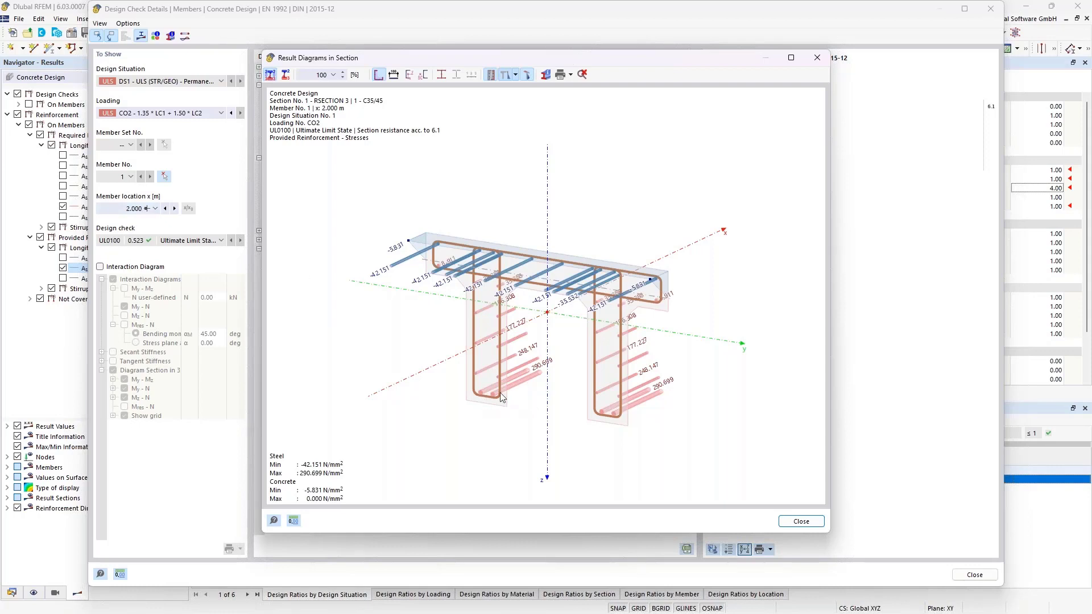
click(817, 58)
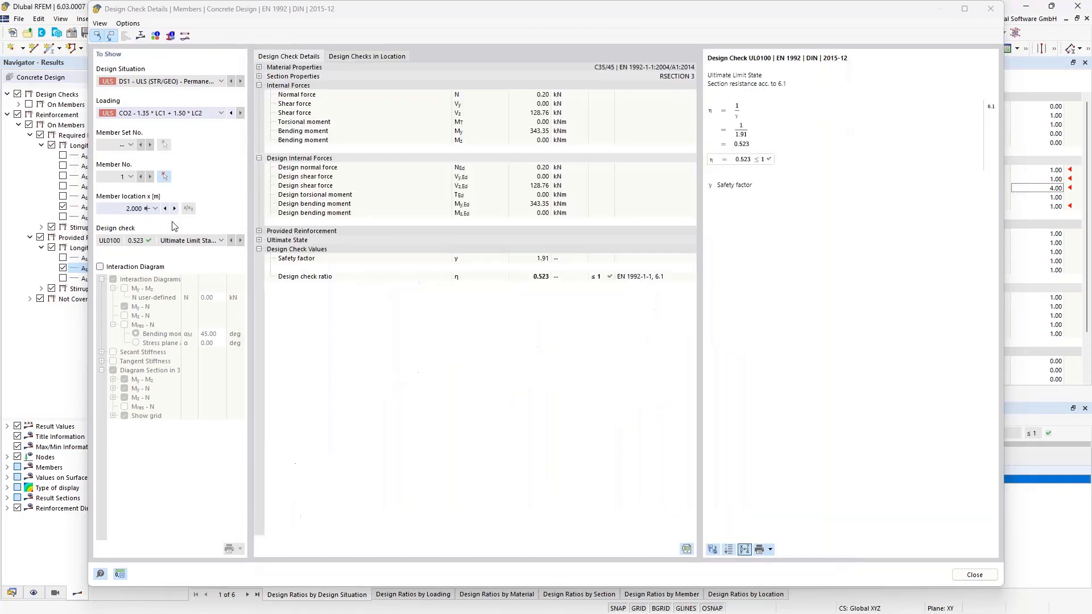
Step: Switch to the right-hand side of location x = 2.000 m and examine the stresses in the lower web bars
click(175, 208)
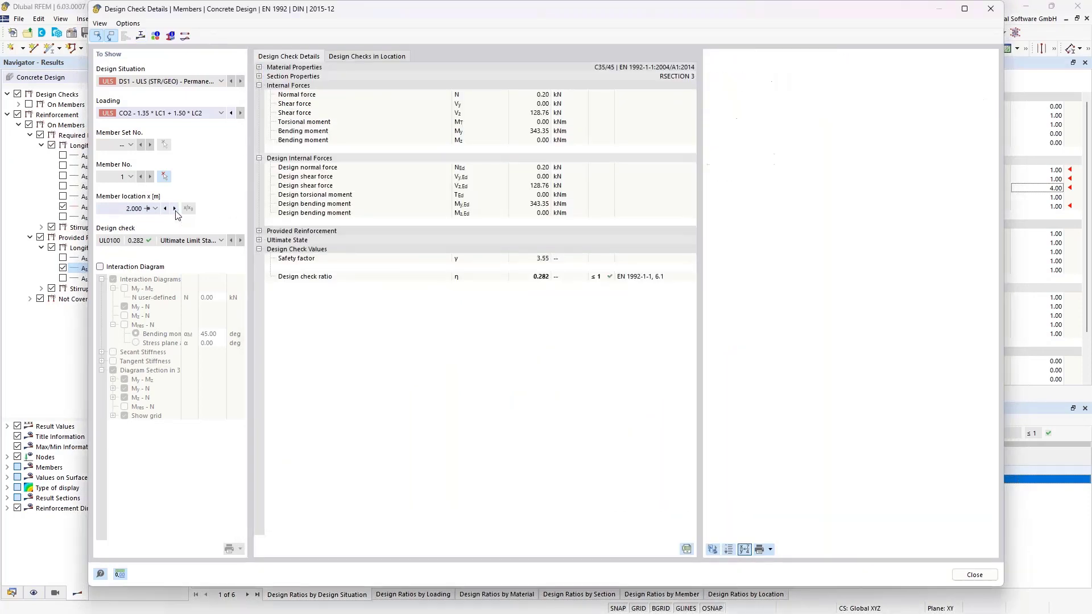
click(154, 209)
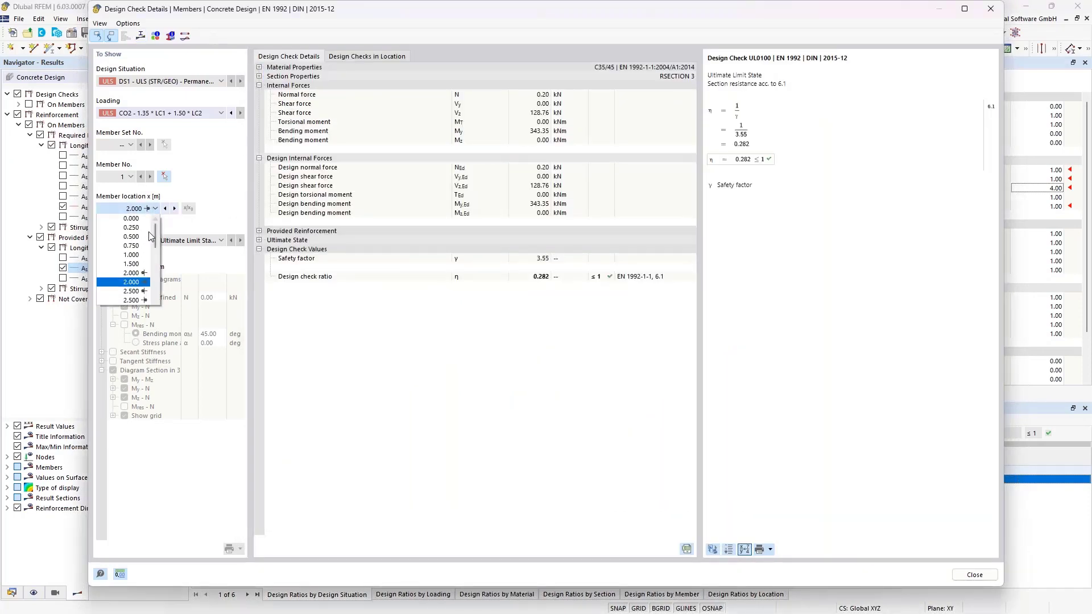
click(136, 282)
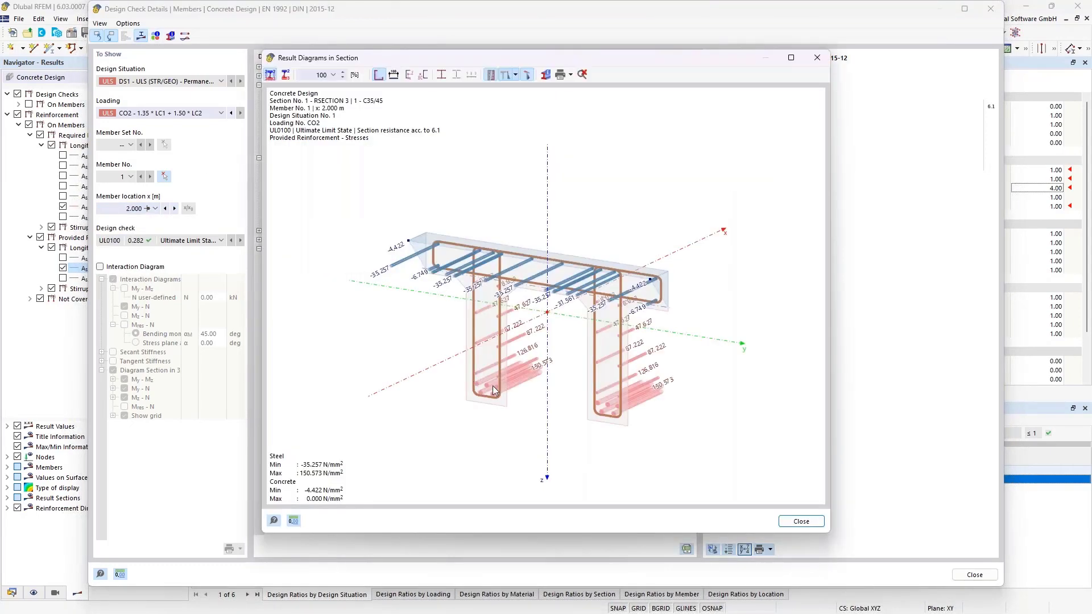
scroll(489, 388, up, 5)
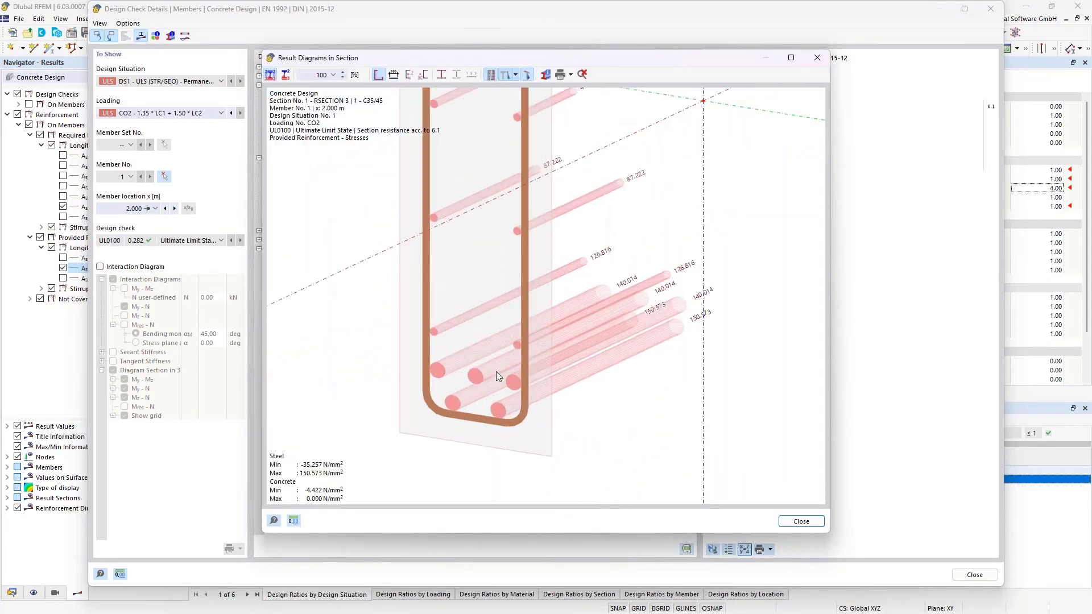
click(816, 60)
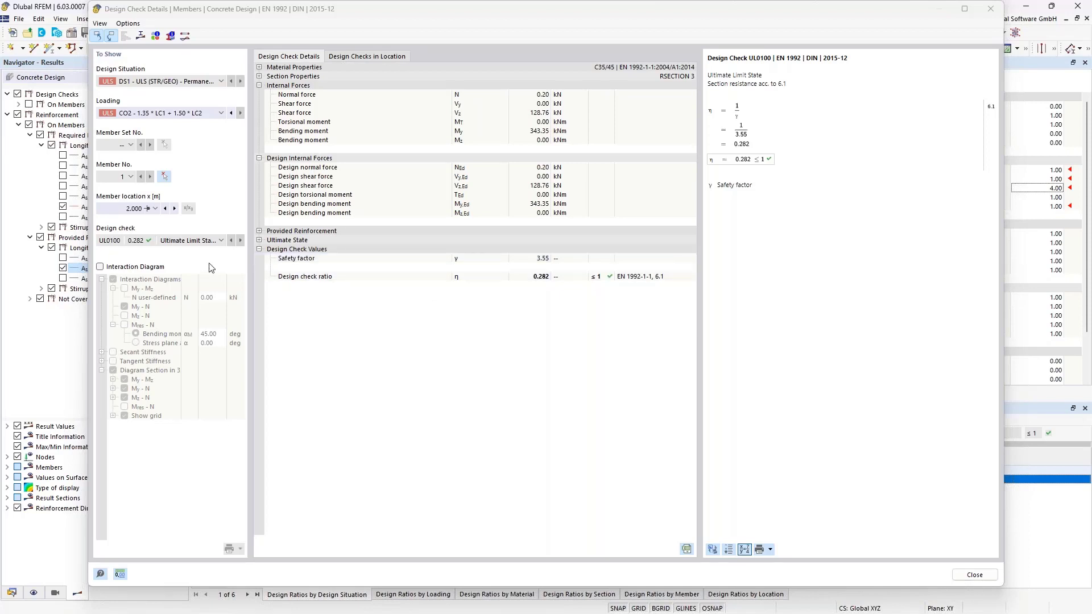
Step: Activate the interaction diagrams for the design check and view the My-N and 3D My-Mz-N diagrams
click(104, 270)
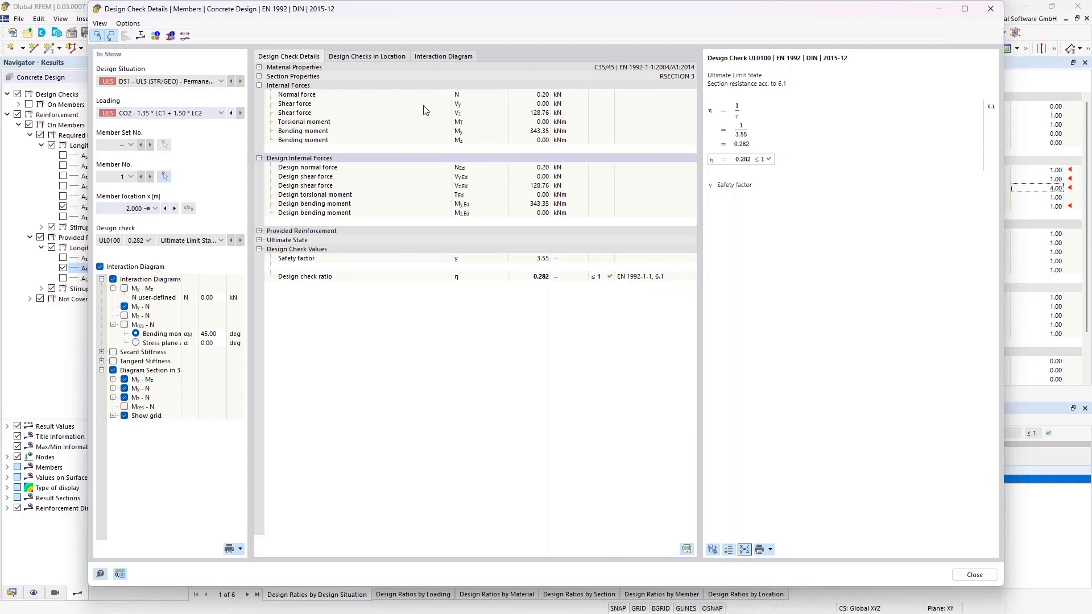
click(449, 56)
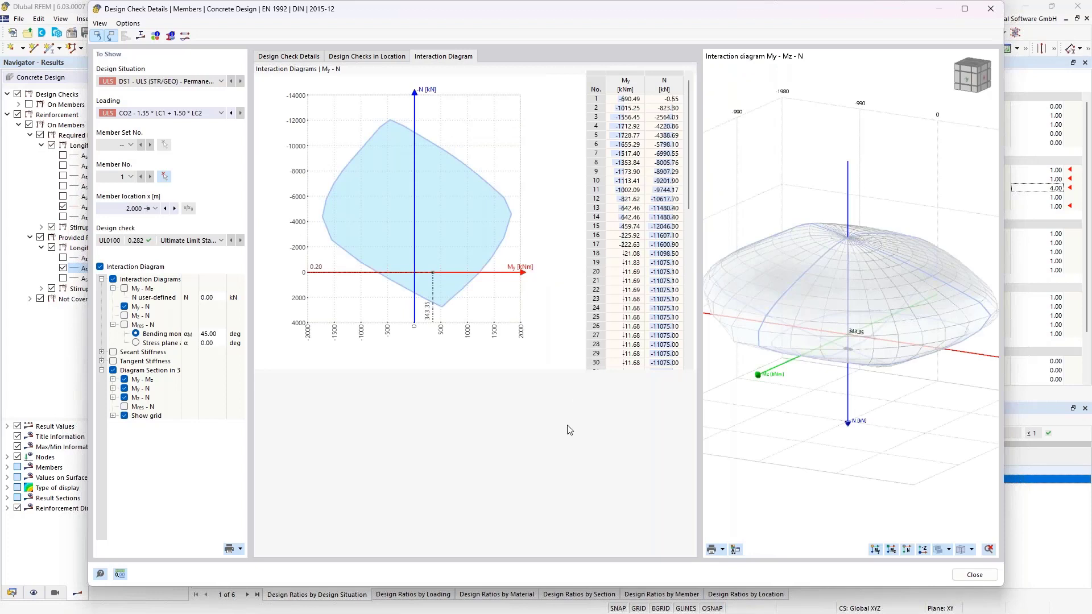
scroll(875, 339, down, 4)
middle_drag(869, 247, 881, 302)
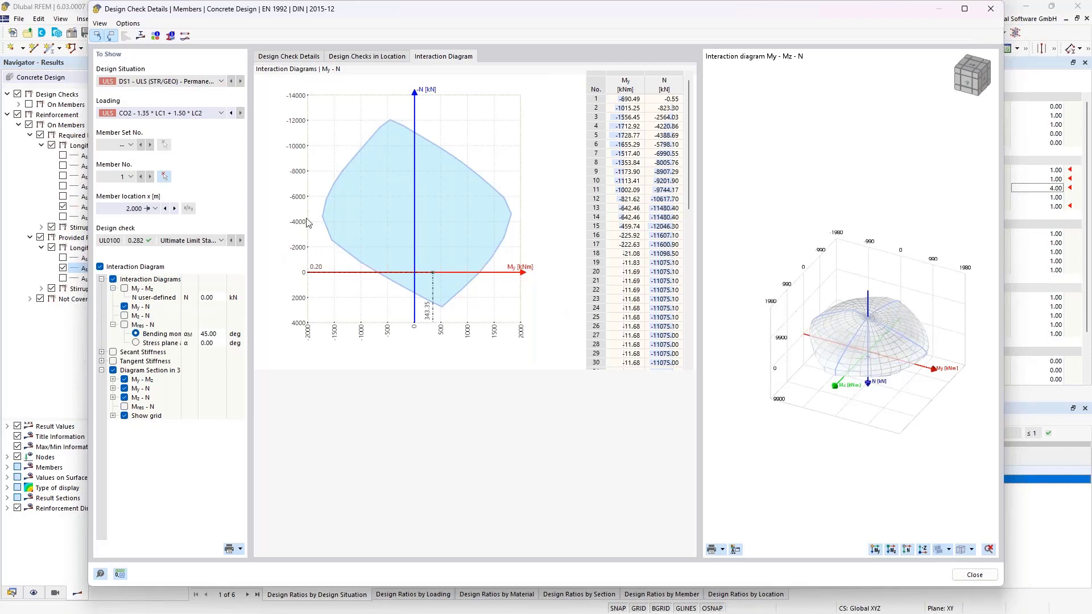
Step: Compare the interaction diagrams on both sides of the reinforcement change at x = 2.000 m
click(175, 209)
click(166, 209)
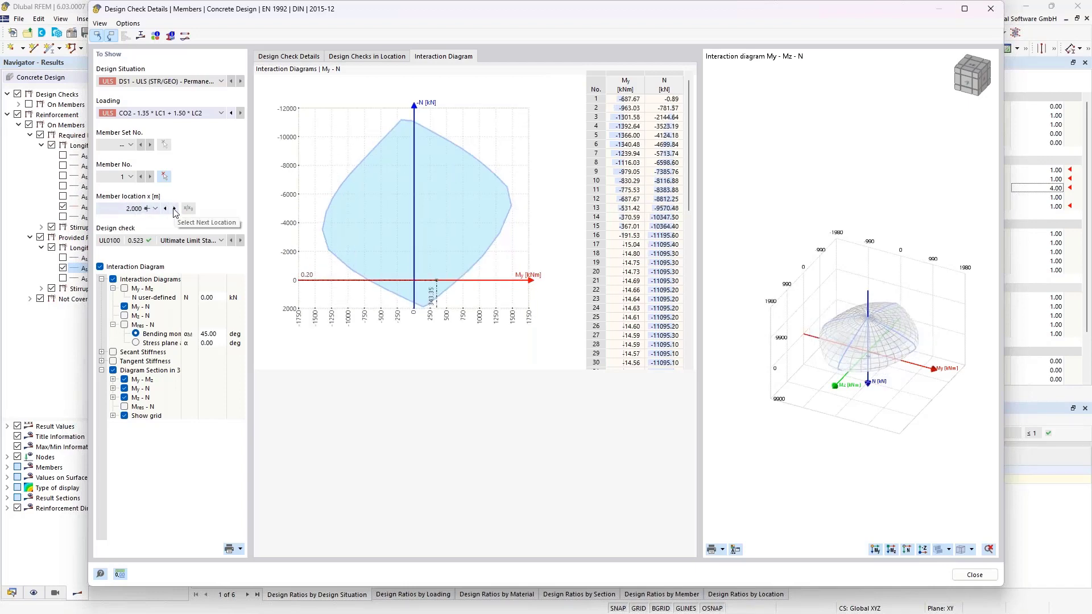
click(166, 209)
click(166, 209)
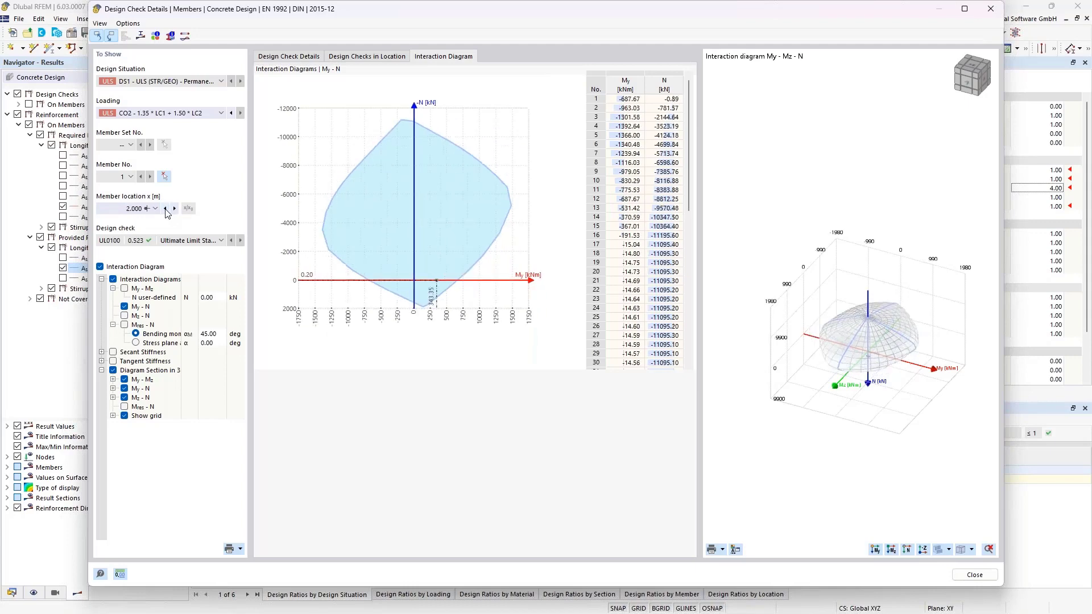
click(173, 208)
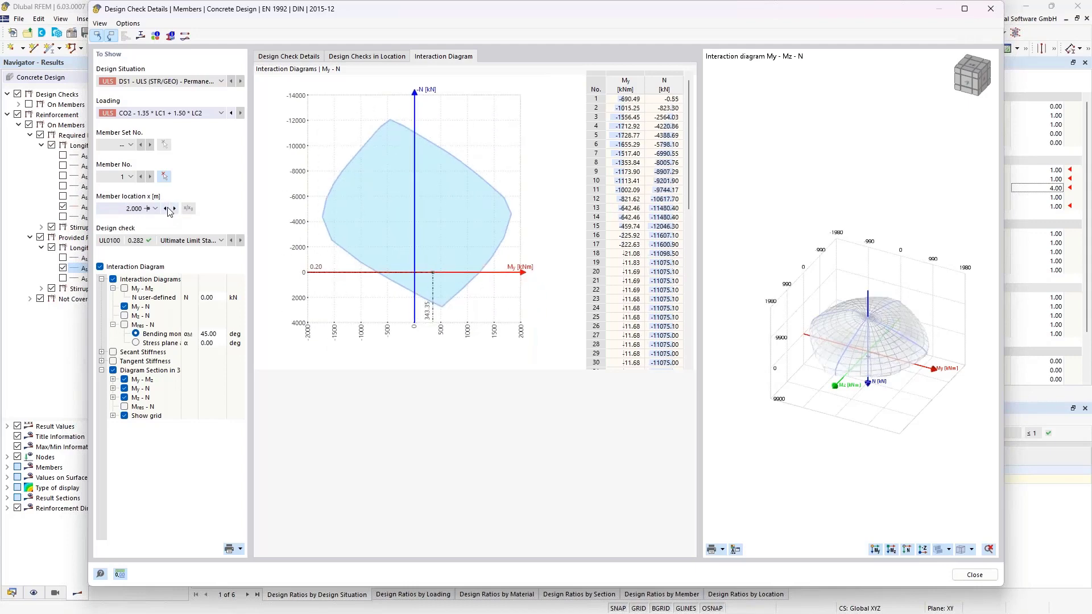
click(166, 209)
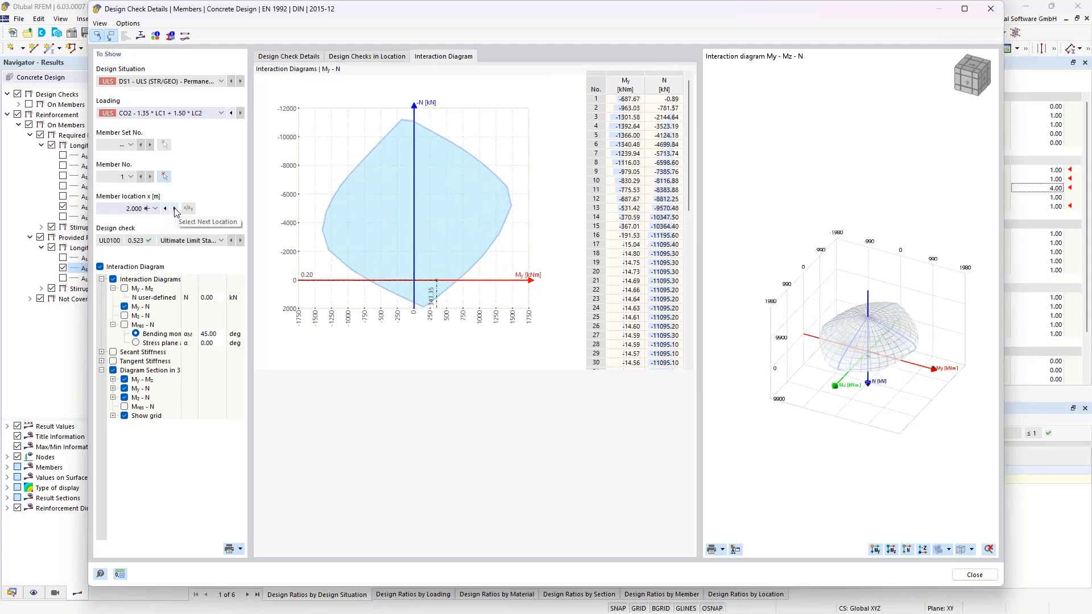
click(175, 208)
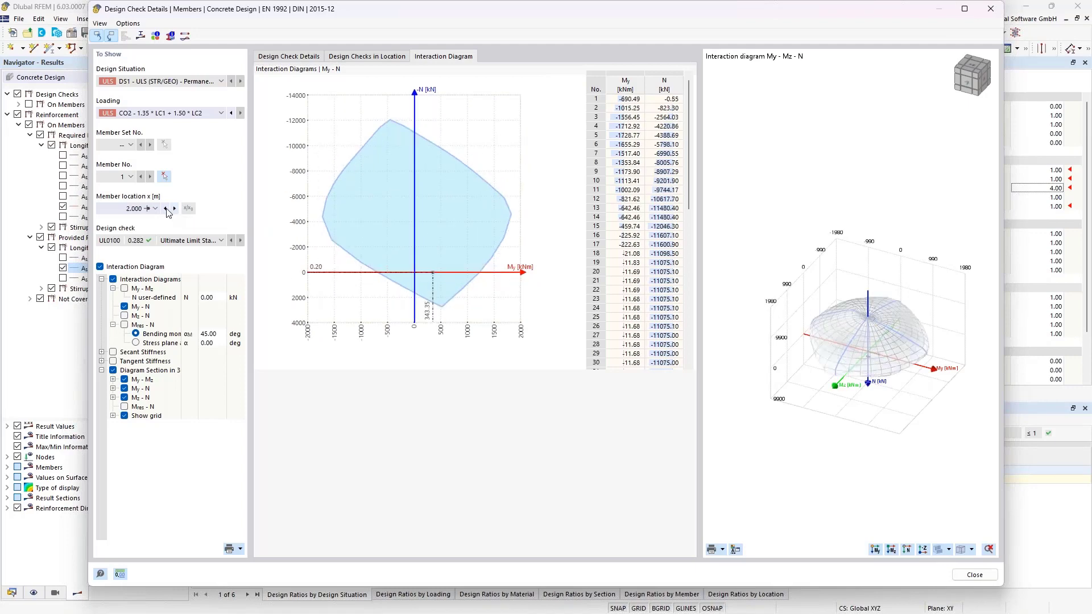
click(165, 208)
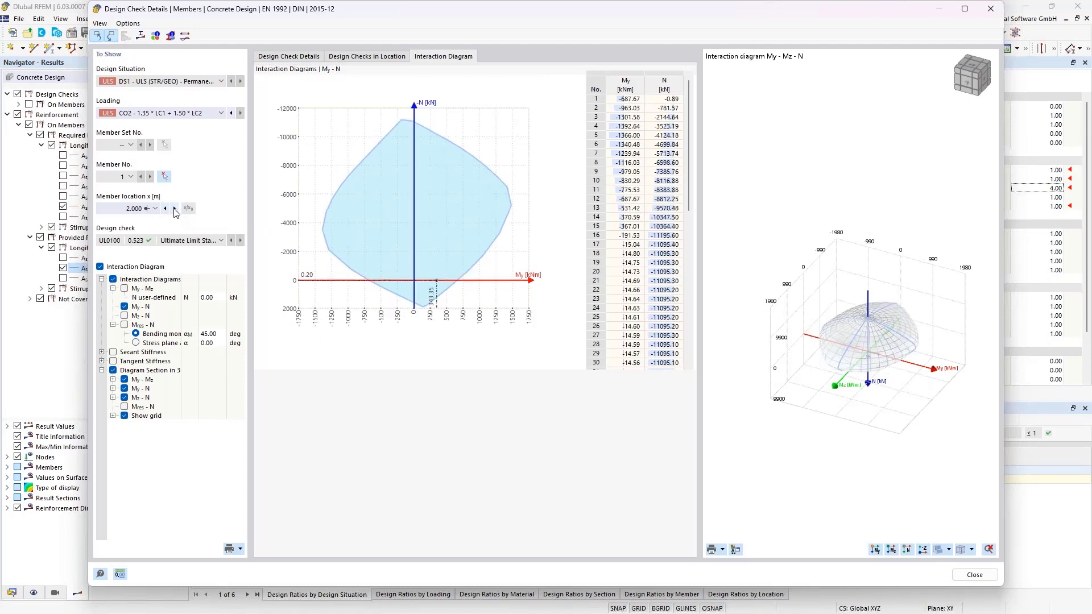
click(174, 209)
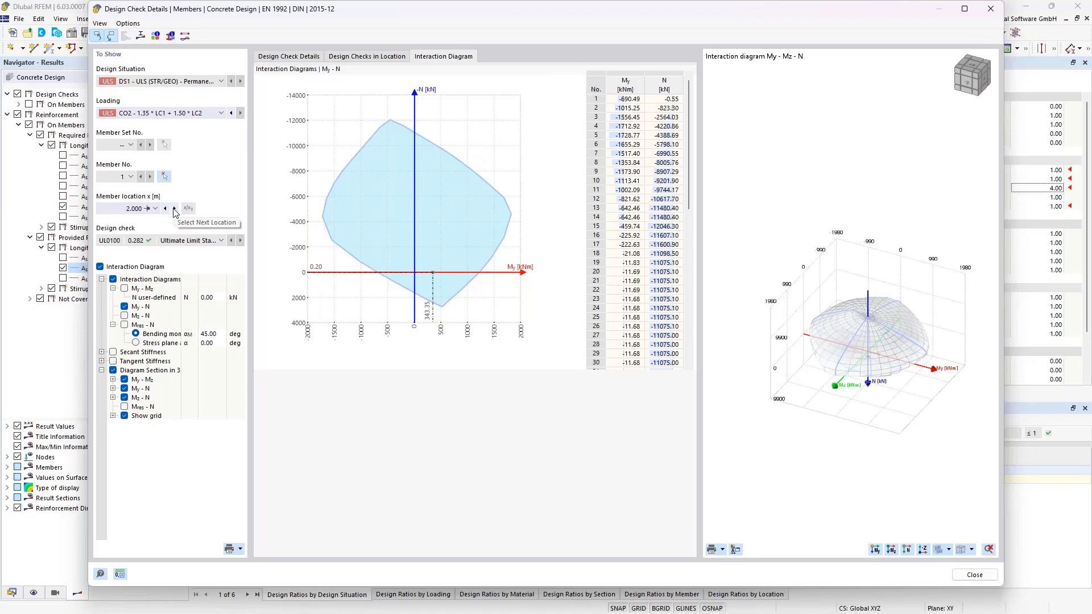
Step: Advance along the member to location x = 5.000 m and examine its My-N and 3D interaction diagrams up close
click(174, 208)
click(174, 209)
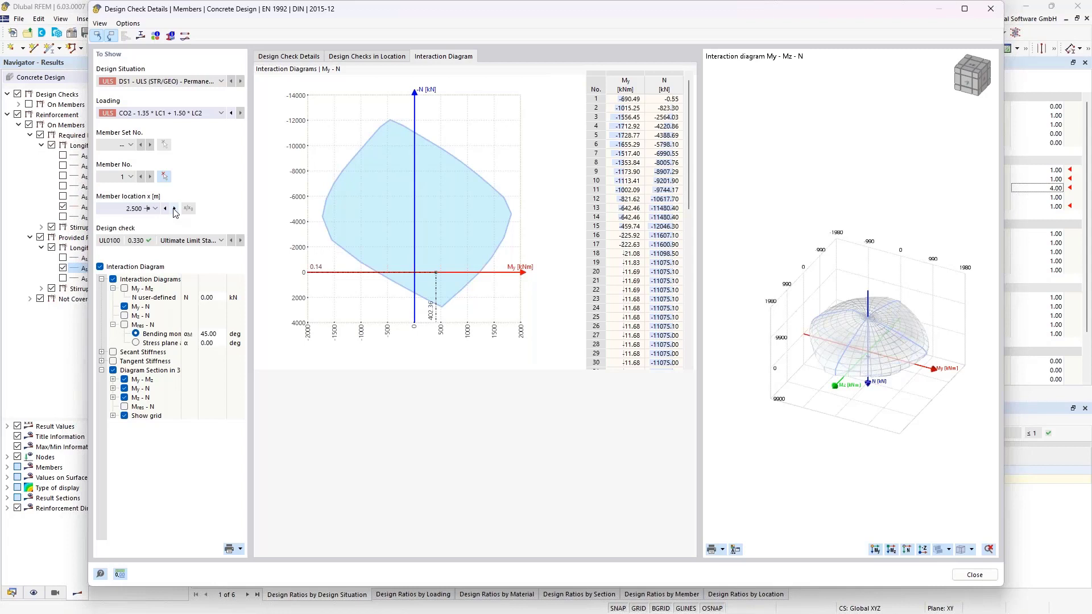
click(175, 209)
click(174, 208)
click(148, 210)
scroll(136, 268, down, 2)
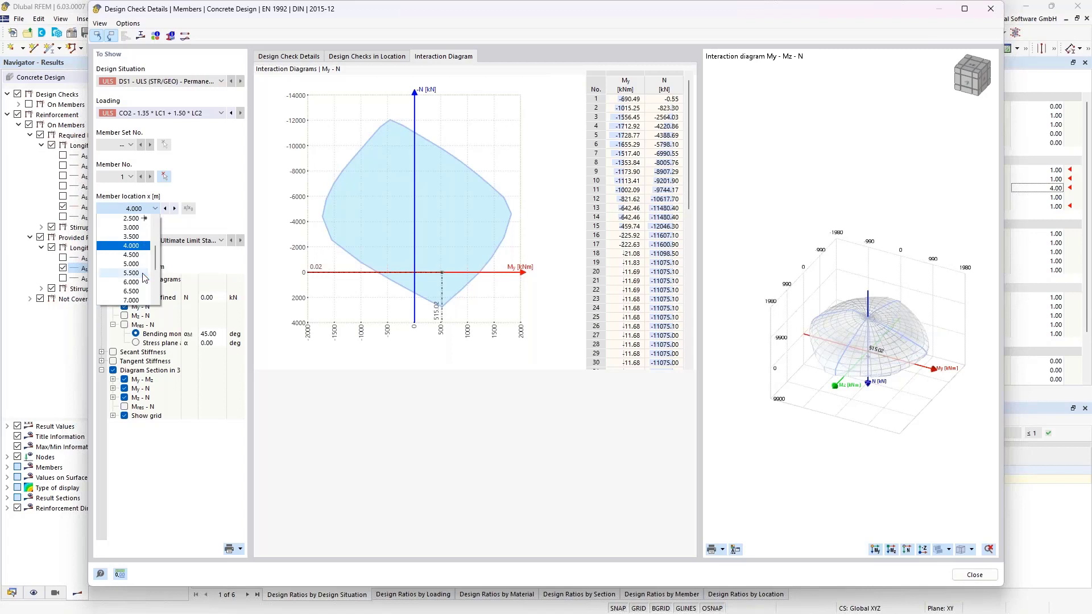
click(132, 264)
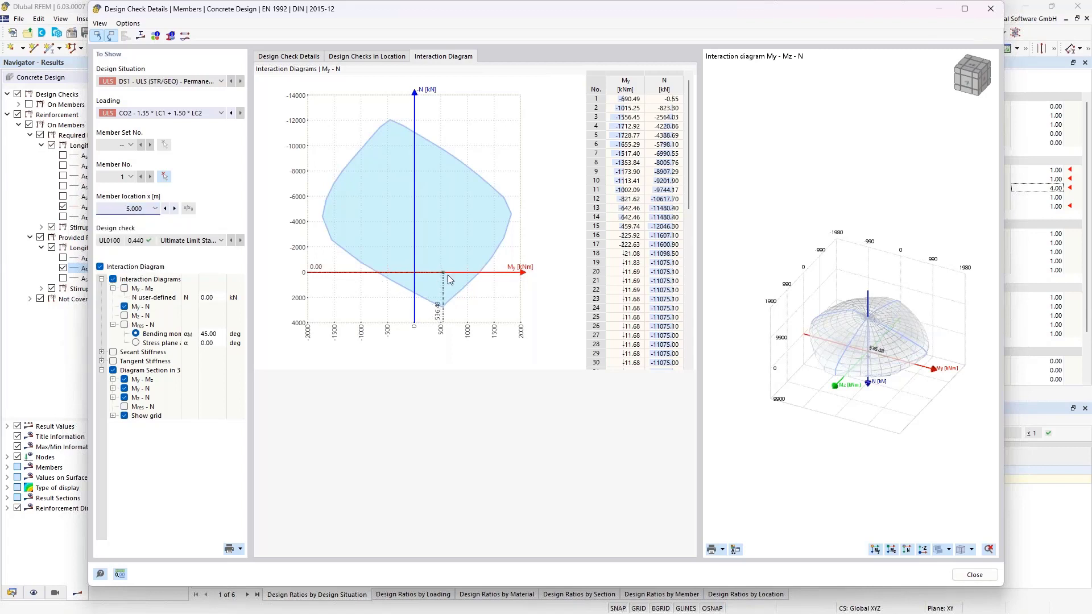
ctrl+middle_drag(906, 412, 904, 342)
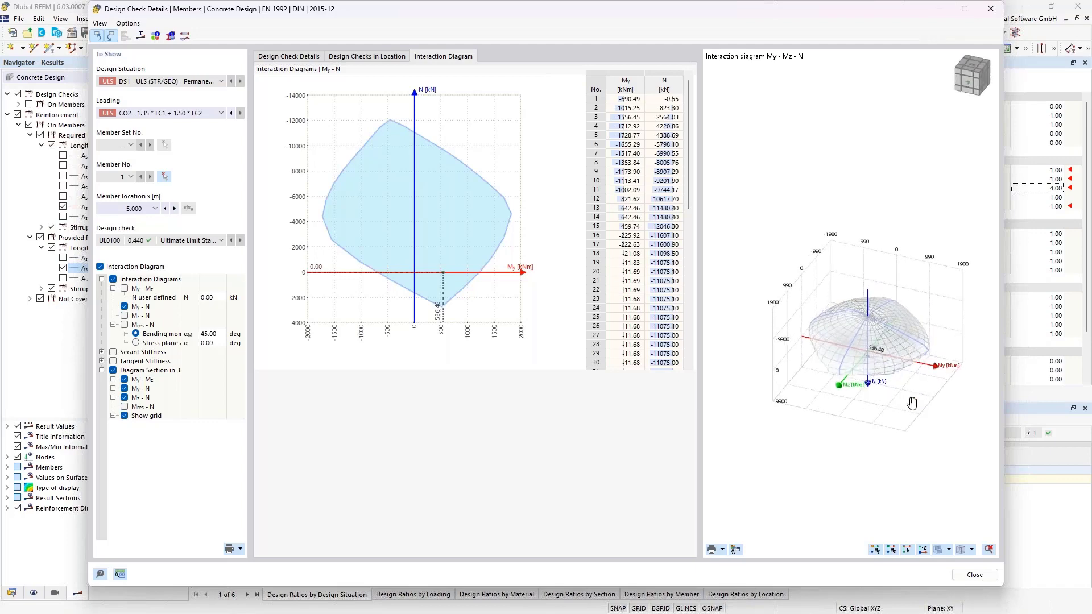
scroll(897, 358, up, 2)
scroll(897, 353, up, 5)
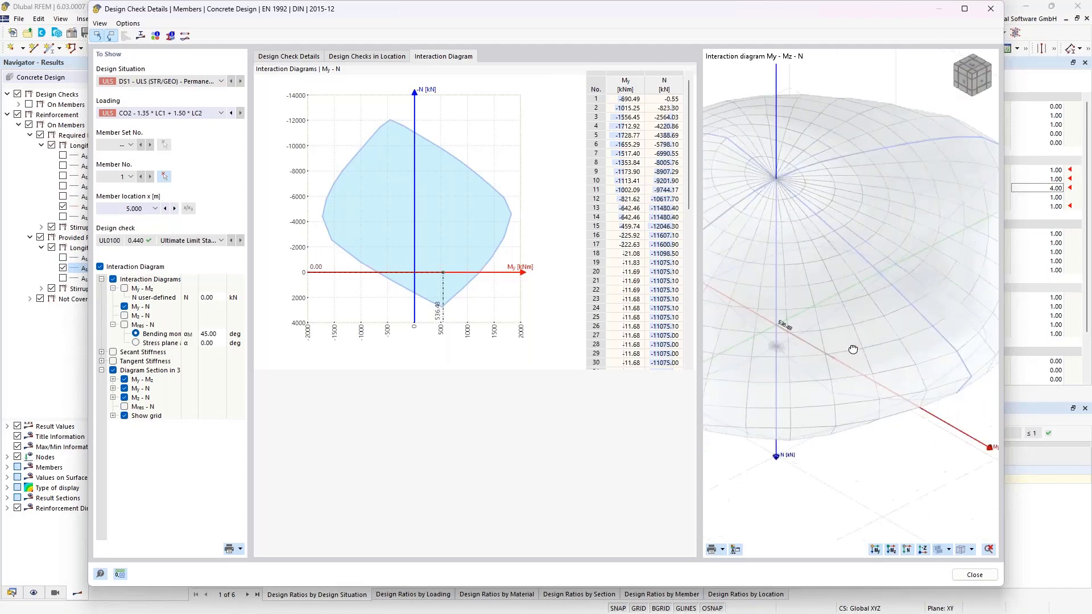
Step: View the whole 3D My-Mz-N interaction diagram and close the design check details
scroll(865, 342, down, 6)
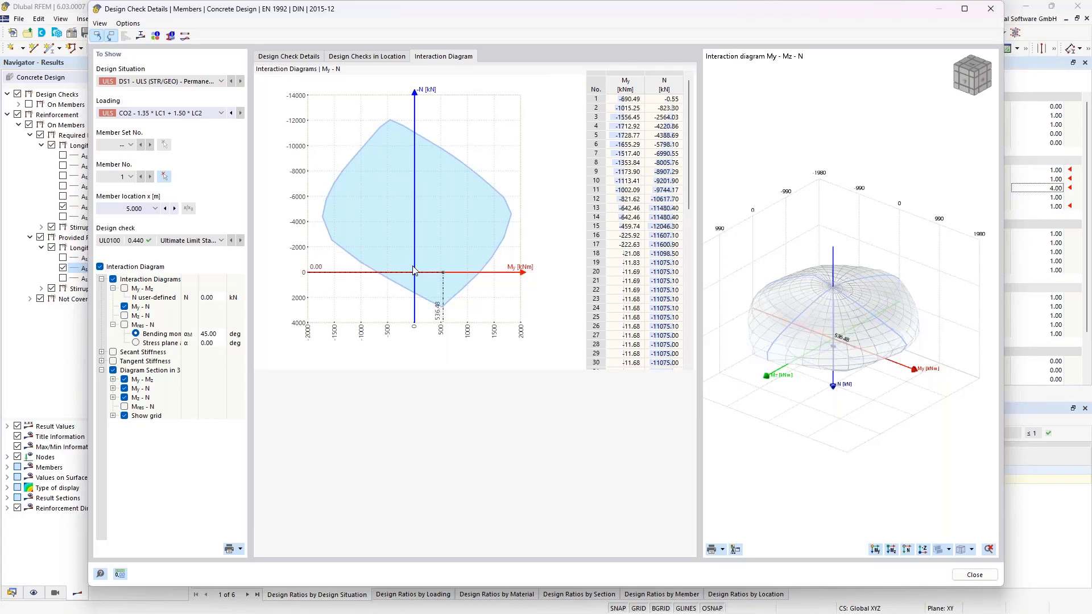
click(991, 9)
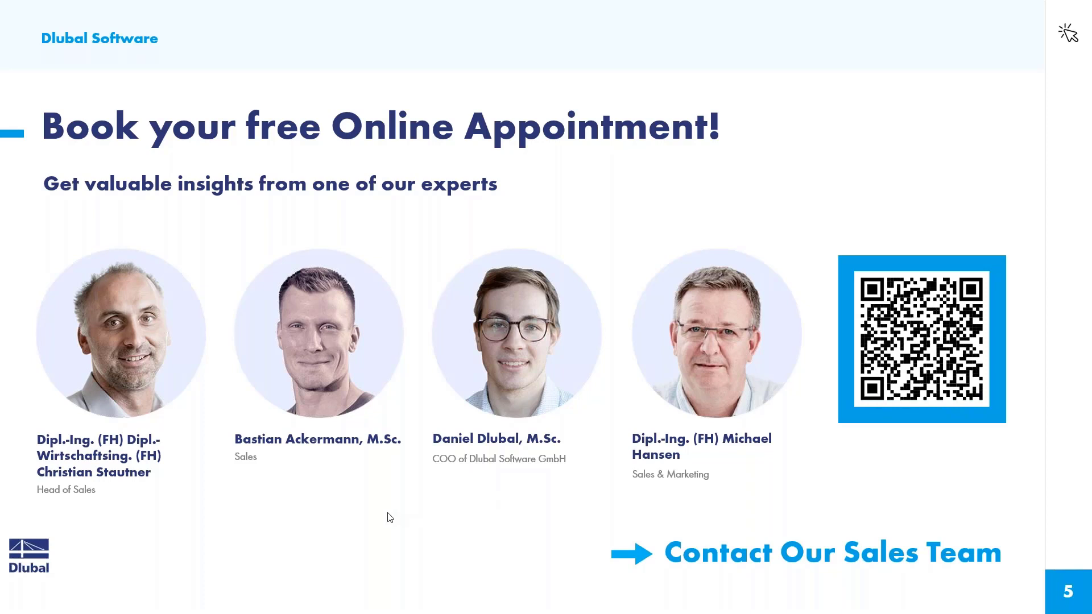
Step: Switch to the web browser with the Dlubal website and browse the list of webinars
key(alt+Tab)
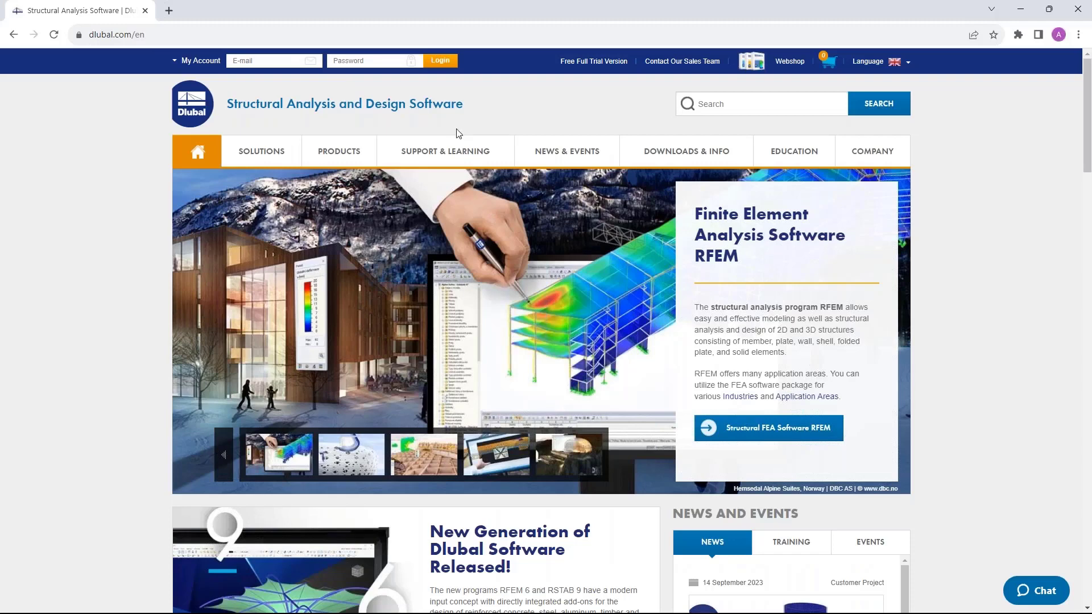
mouse_move(559, 155)
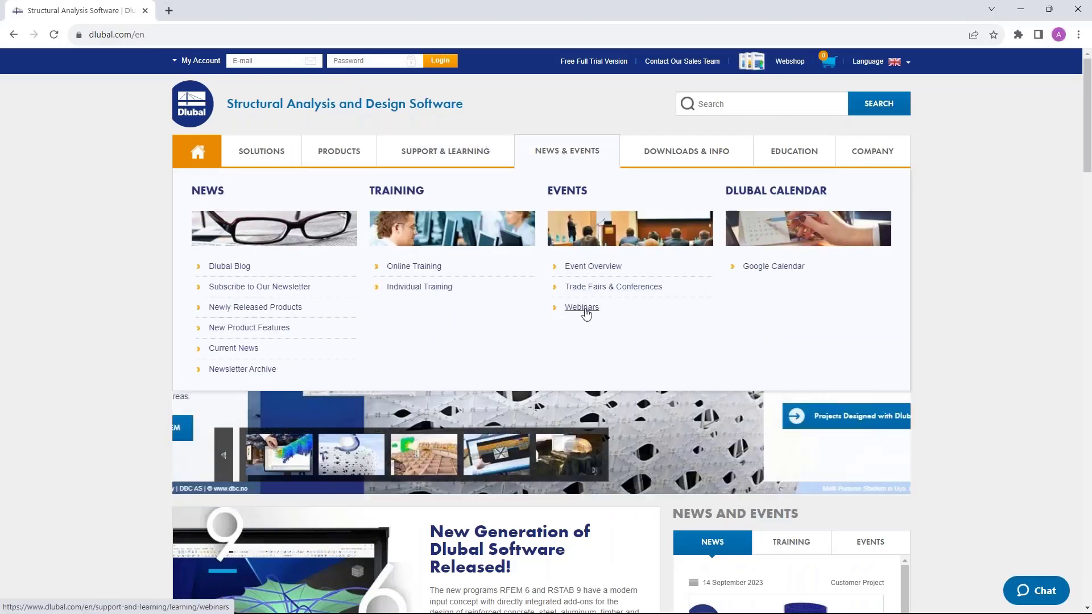
click(583, 309)
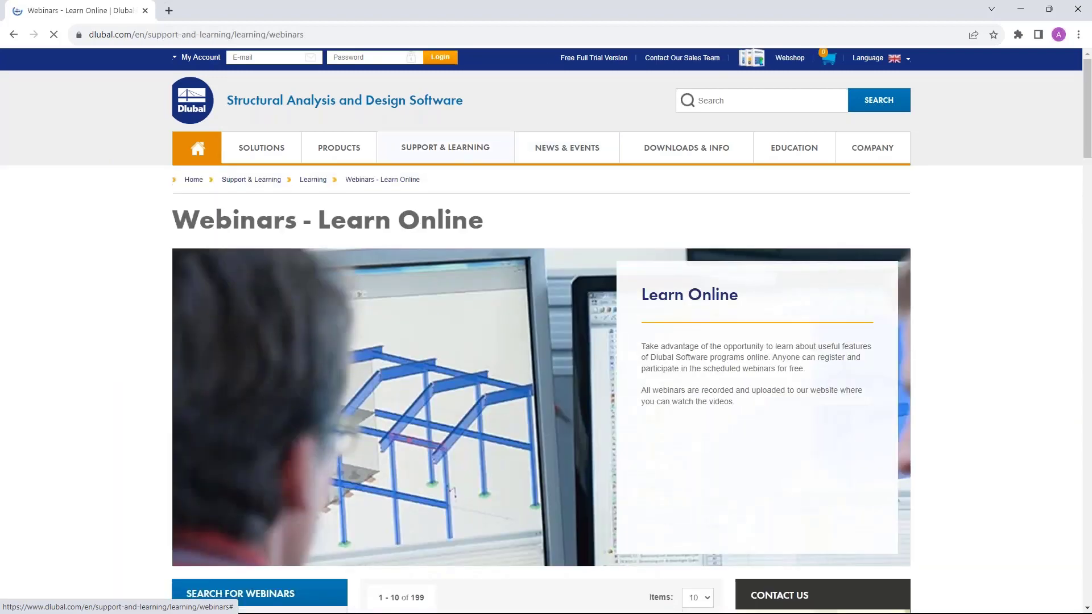
scroll(581, 307, down, 7)
scroll(582, 308, down, 2)
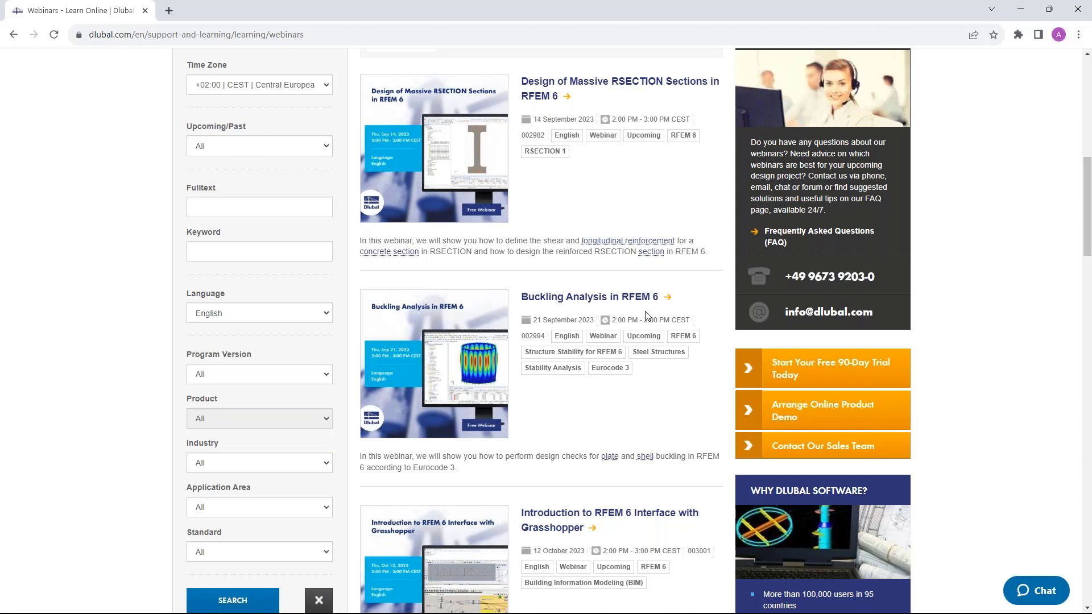
Step: Open the "Buckling Analysis in RFEM 6" webinar page and read its content and time schedule
click(589, 298)
scroll(585, 302, down, 6)
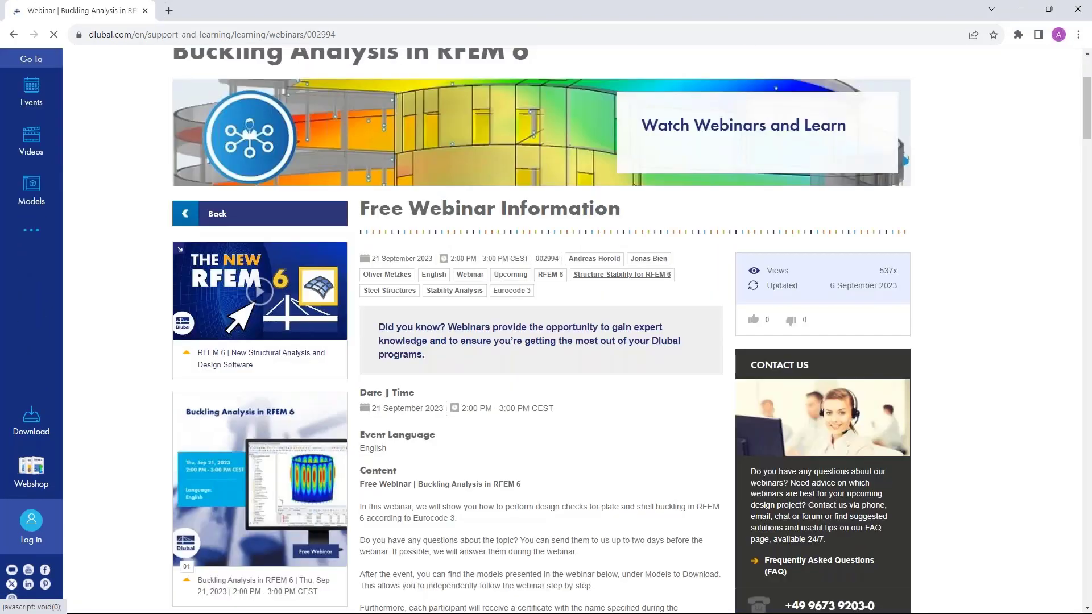
scroll(456, 328, down, 2)
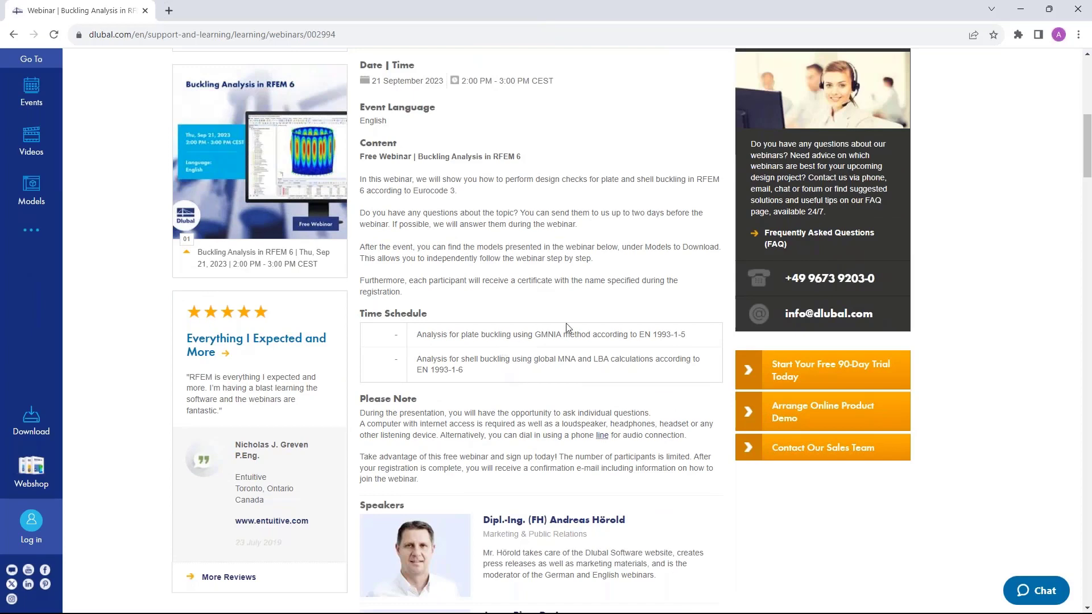
Step: Return to the webinar list, open "Design of Massive RSECTION Sections in RFEM 6" and read its content and time schedule
click(13, 34)
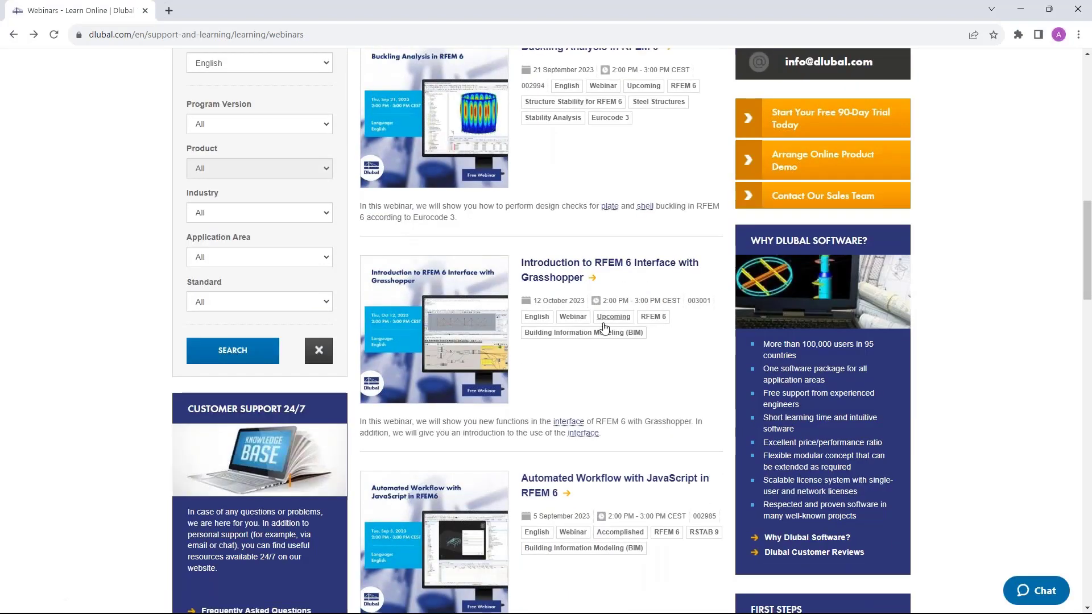
scroll(602, 326, up, 8)
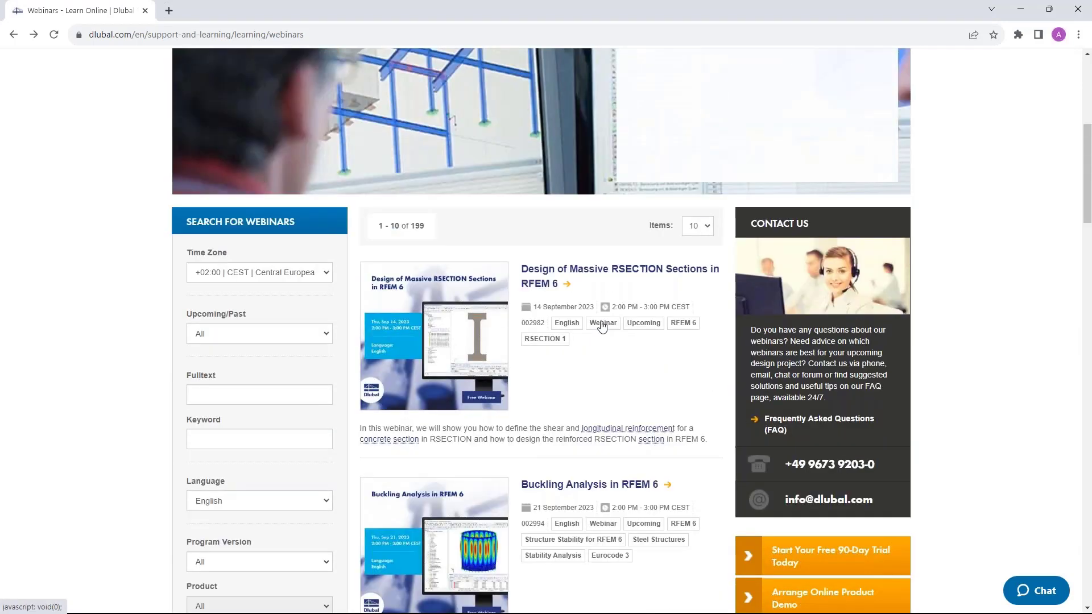
click(550, 277)
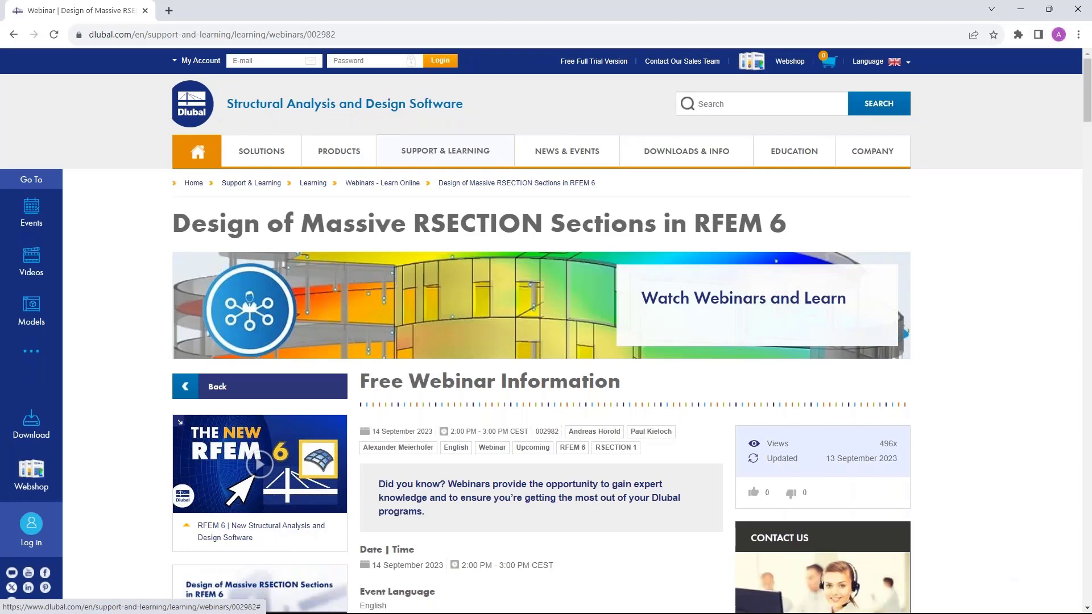
scroll(562, 349, down, 5)
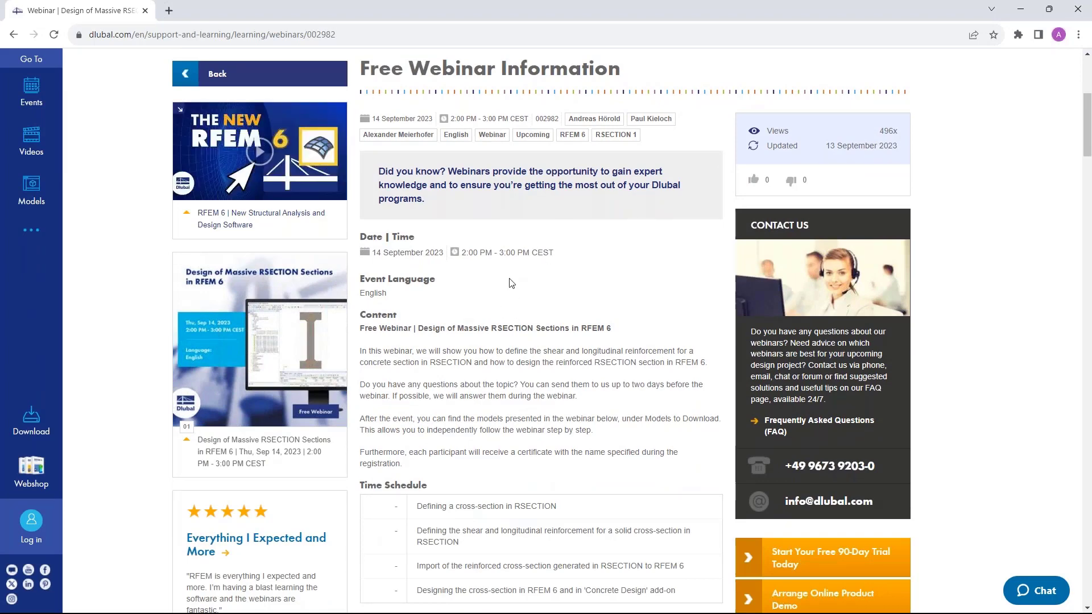
scroll(510, 256, down, 2)
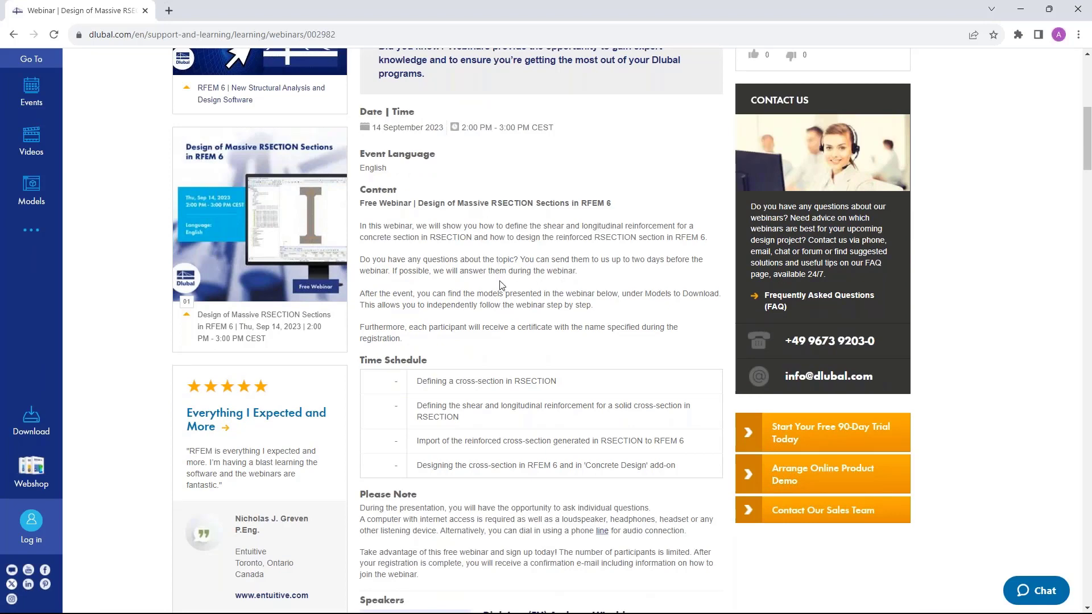
Step: Look through the webinar page's presentation slides download, recommended events, videos and models to download
scroll(502, 286, down, 9)
scroll(501, 417, down, 1)
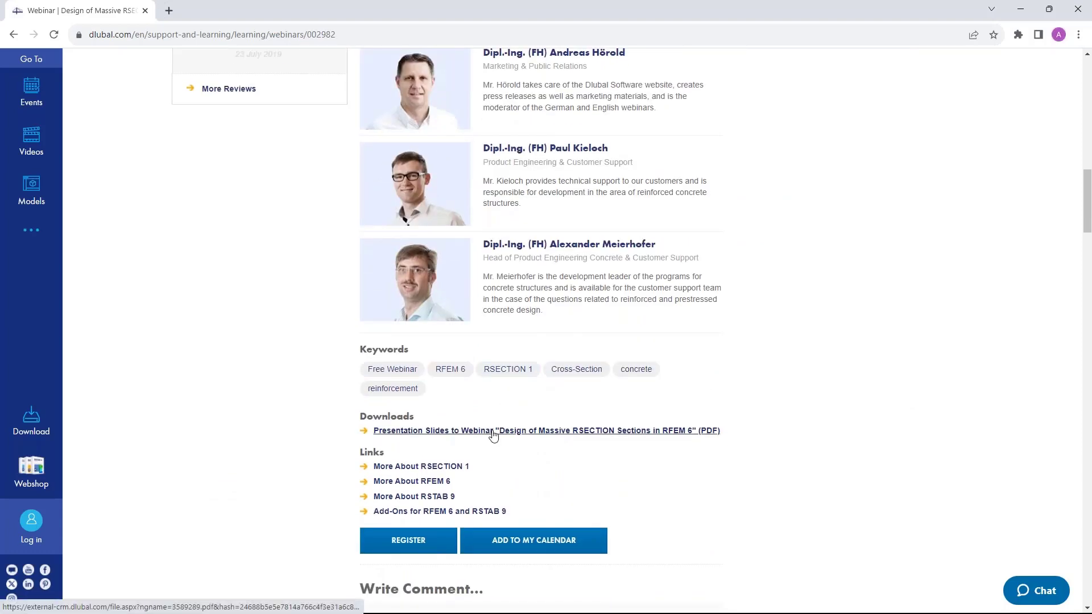
scroll(493, 438, down, 9)
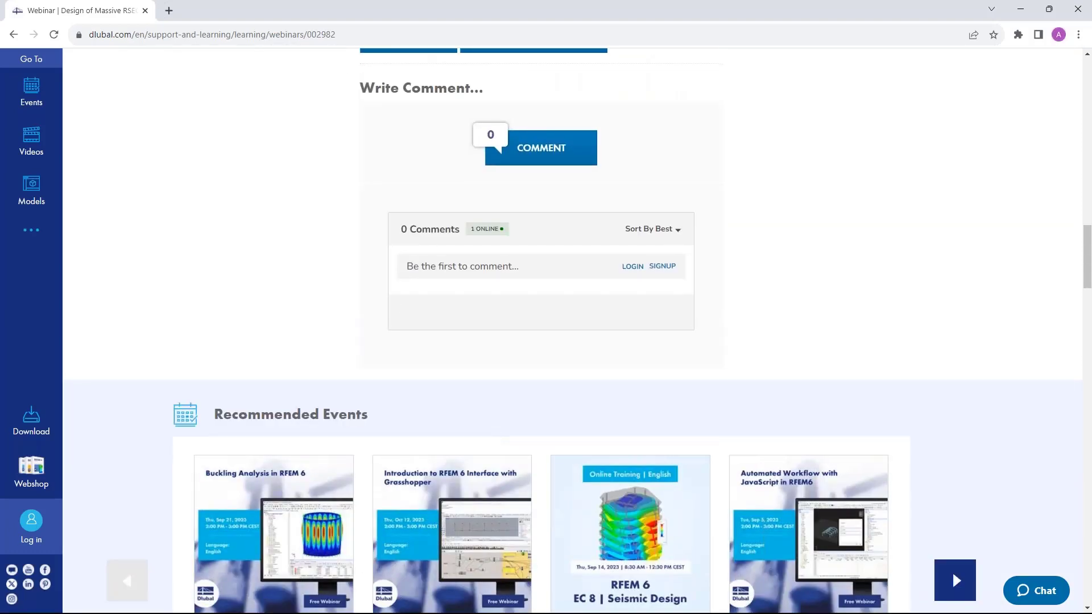
scroll(262, 292, down, 14)
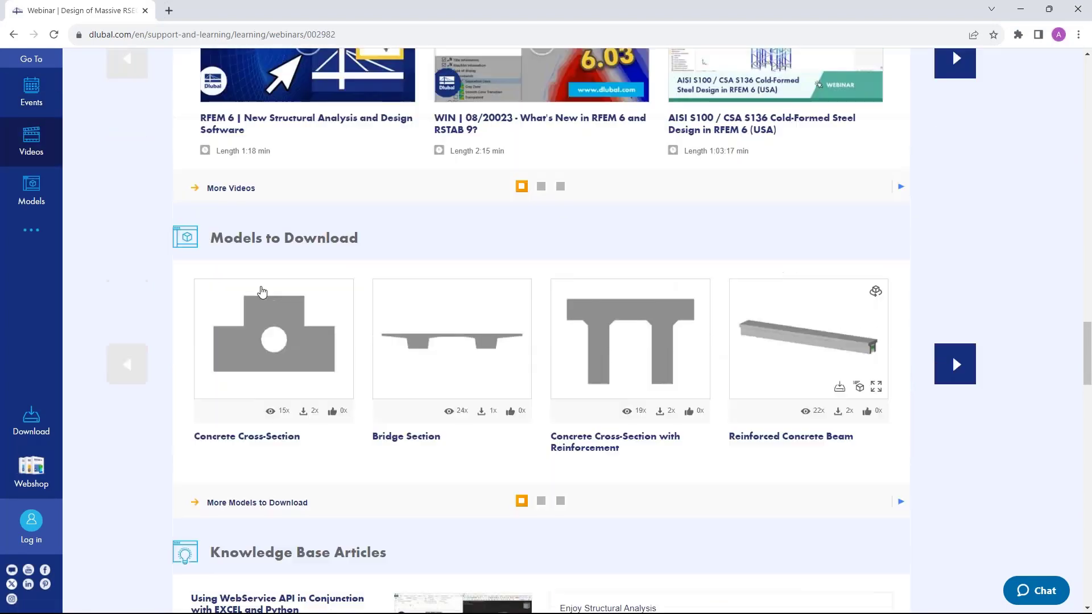
scroll(262, 292, up, 1)
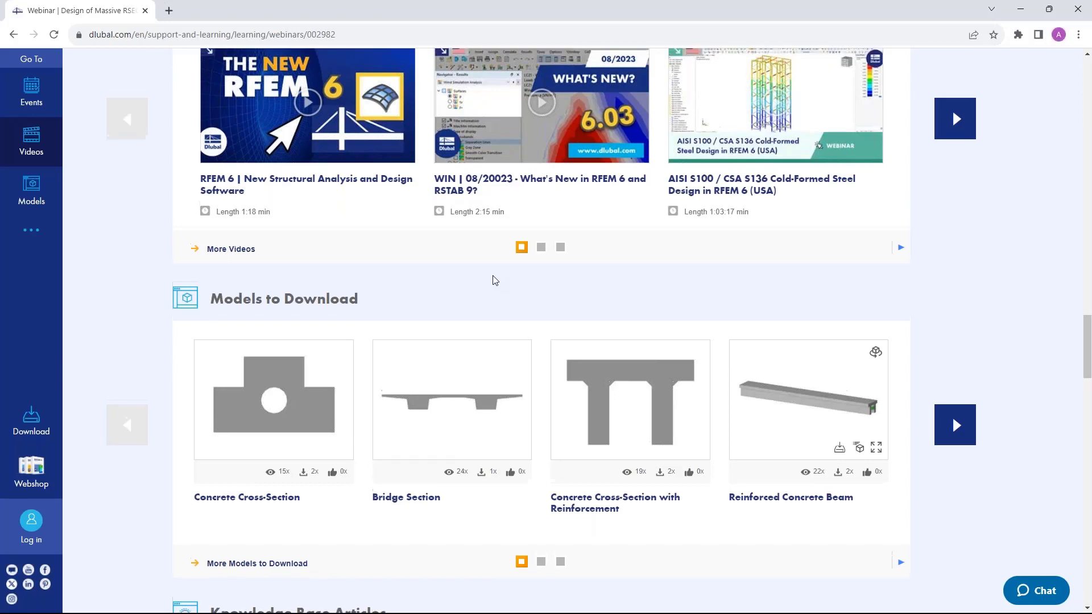
scroll(494, 280, up, 5)
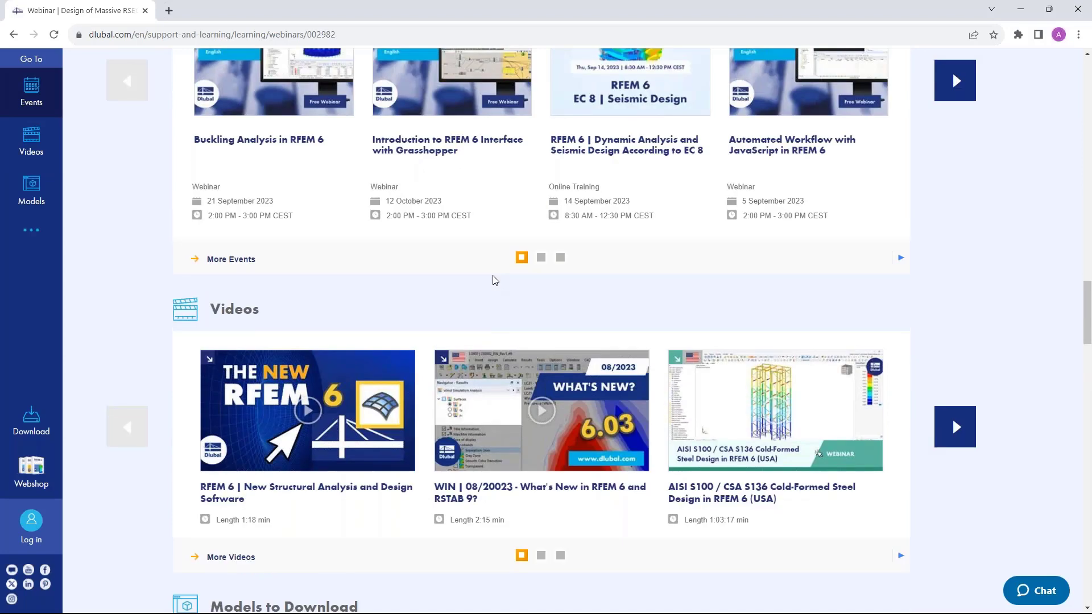